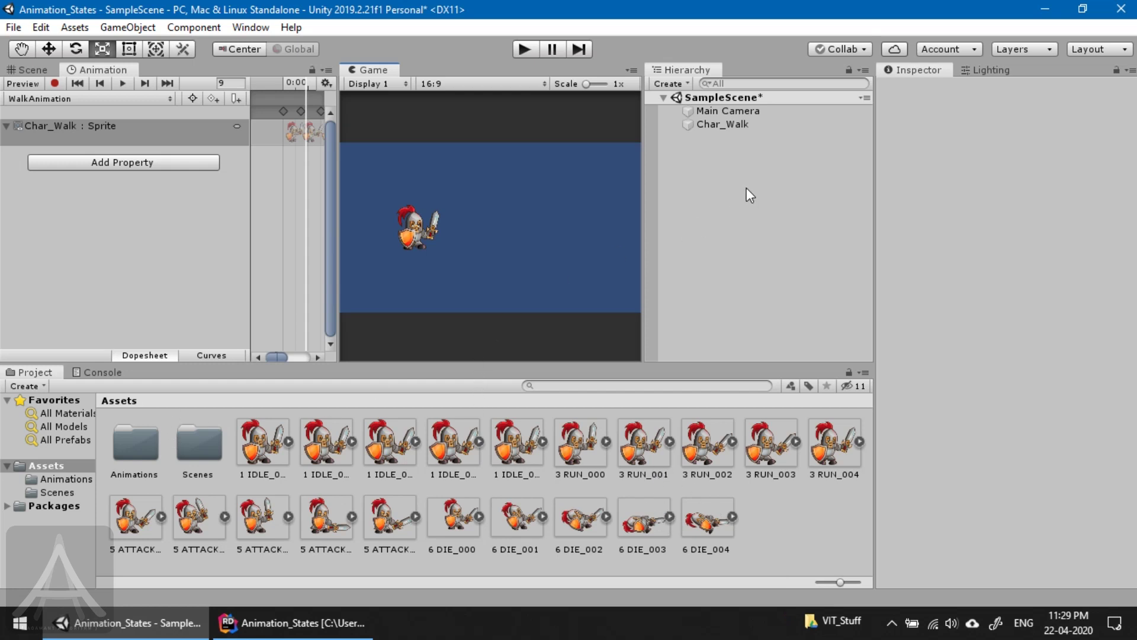
Inspect the Char_Walk object's components and the contents of the Animations folder, and return to the Assets folder.
{"action": "left_click", "coordinate": [726, 128]}
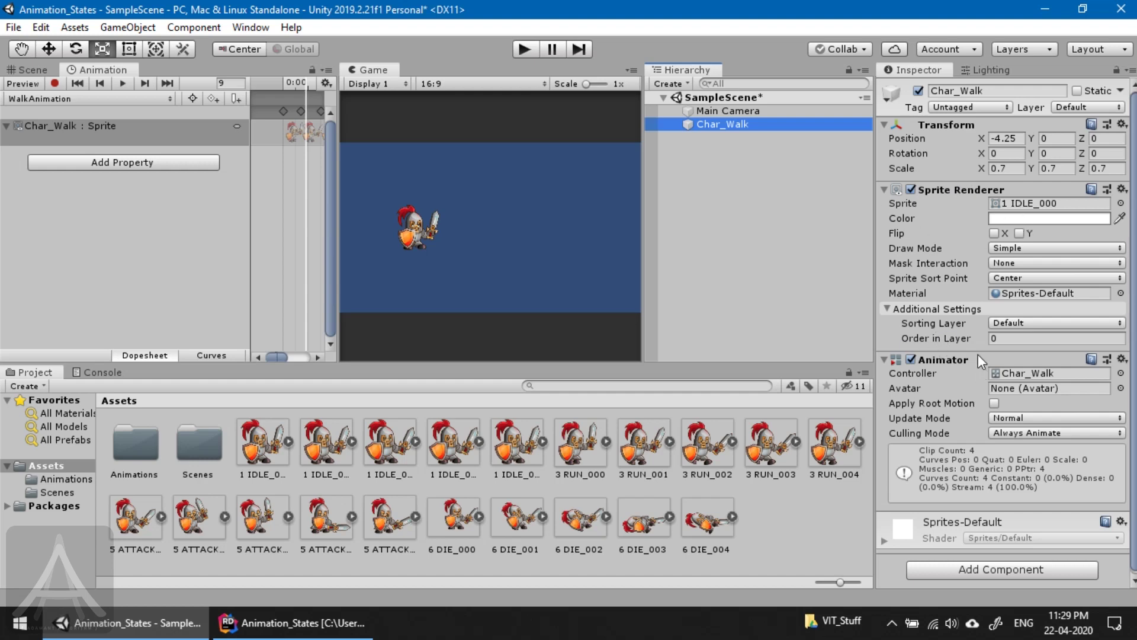
{"action": "double_click", "coordinate": [139, 430]}
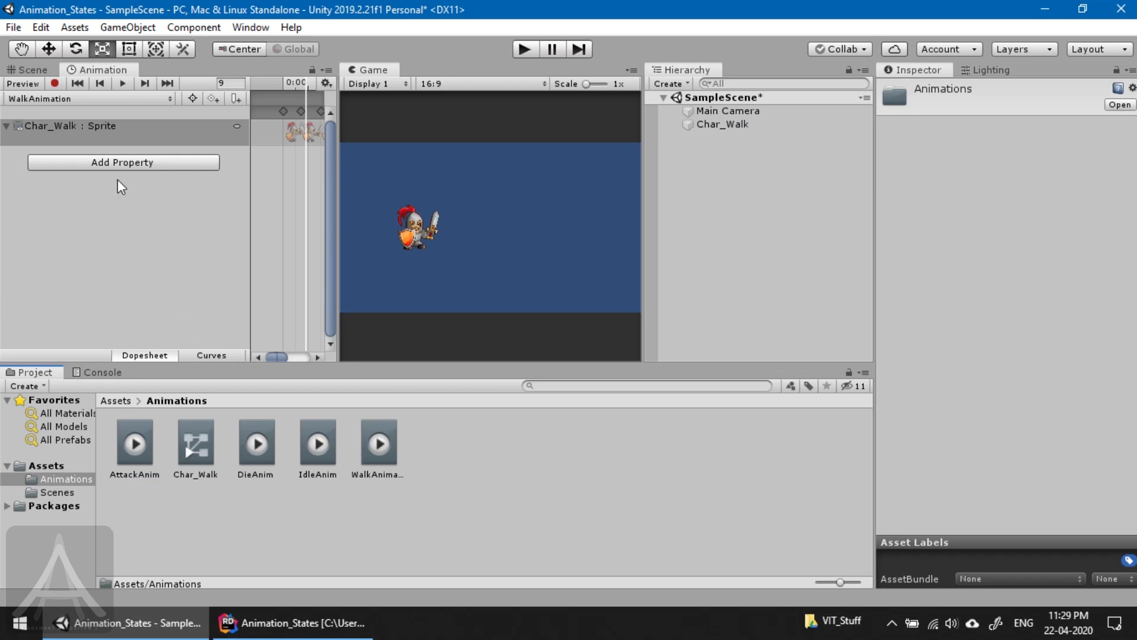
{"action": "left_click", "coordinate": [116, 400]}
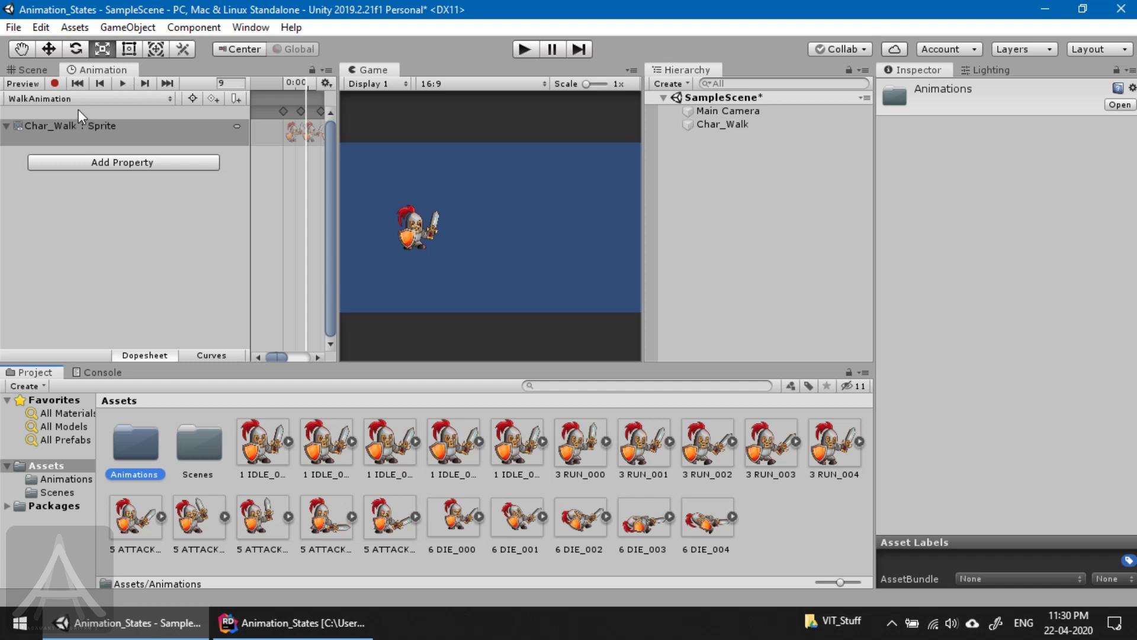
Review Char_Walk's available animation clips and show AttackAnim in the Animation window.
{"action": "left_click", "coordinate": [95, 98]}
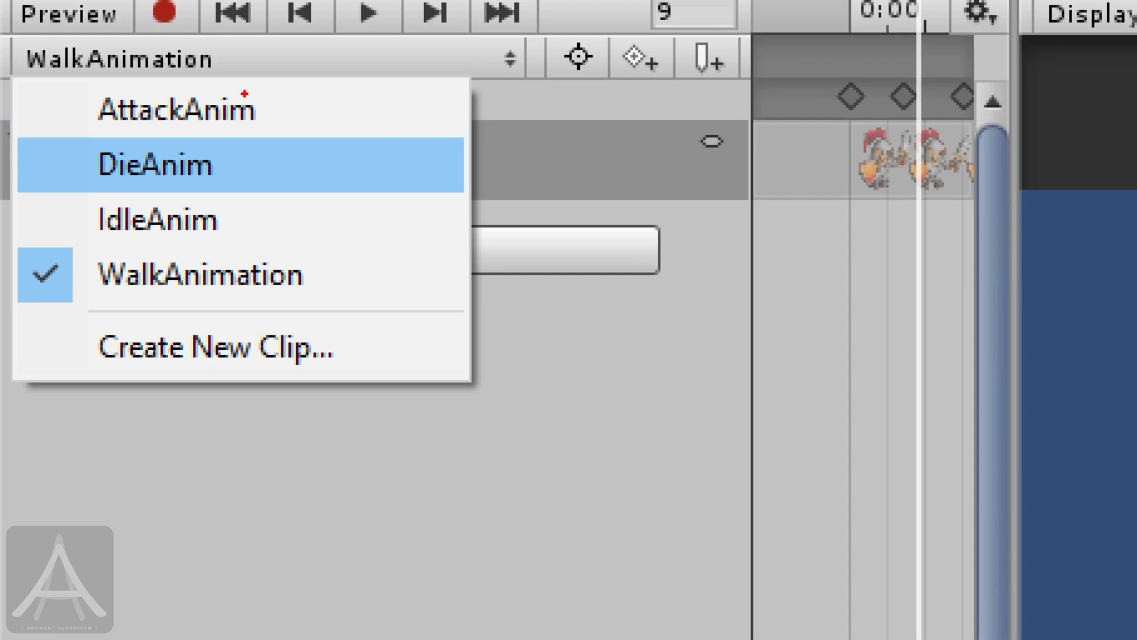
{"action": "left_click_drag", "start_coordinate": [249, 83], "coordinate": [272, 76]}
{"action": "mouse_move", "coordinate": [128, 136]}
{"action": "left_mouse_down"}
{"action": "mouse_move", "coordinate": [53, 195]}
{"action": "mouse_move", "coordinate": [198, 185]}
{"action": "mouse_move", "coordinate": [86, 216]}
{"action": "mouse_move", "coordinate": [225, 243]}
{"action": "left_mouse_up"}
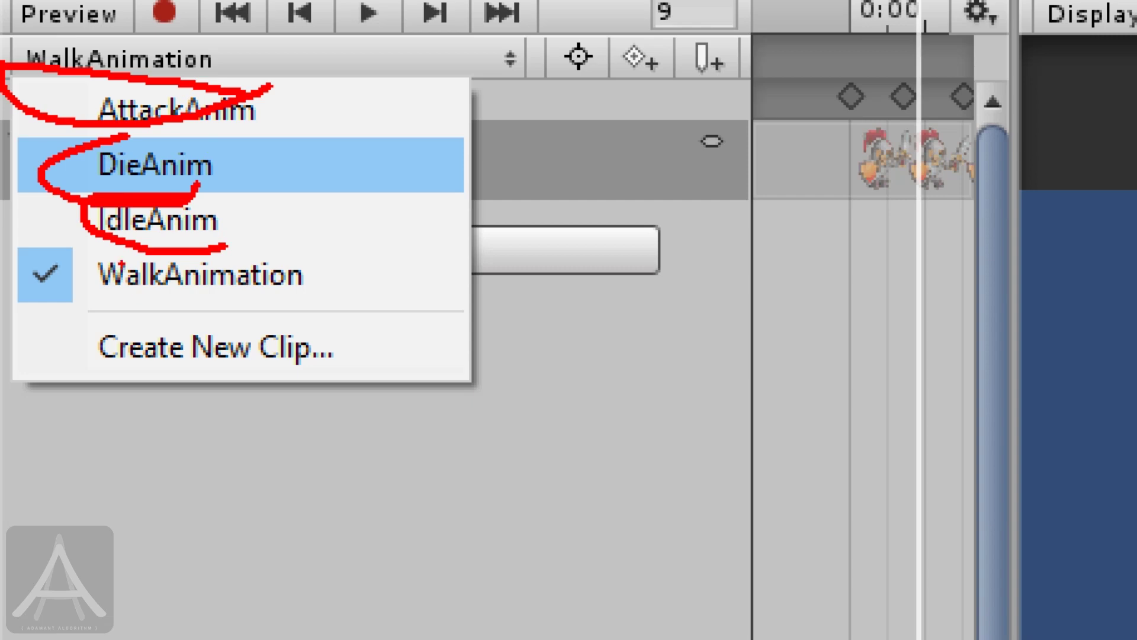
{"action": "mouse_move", "coordinate": [181, 238]}
{"action": "left_mouse_down"}
{"action": "mouse_move", "coordinate": [27, 269]}
{"action": "mouse_move", "coordinate": [309, 288]}
{"action": "left_mouse_up"}
{"action": "left_click", "coordinate": [172, 113]}
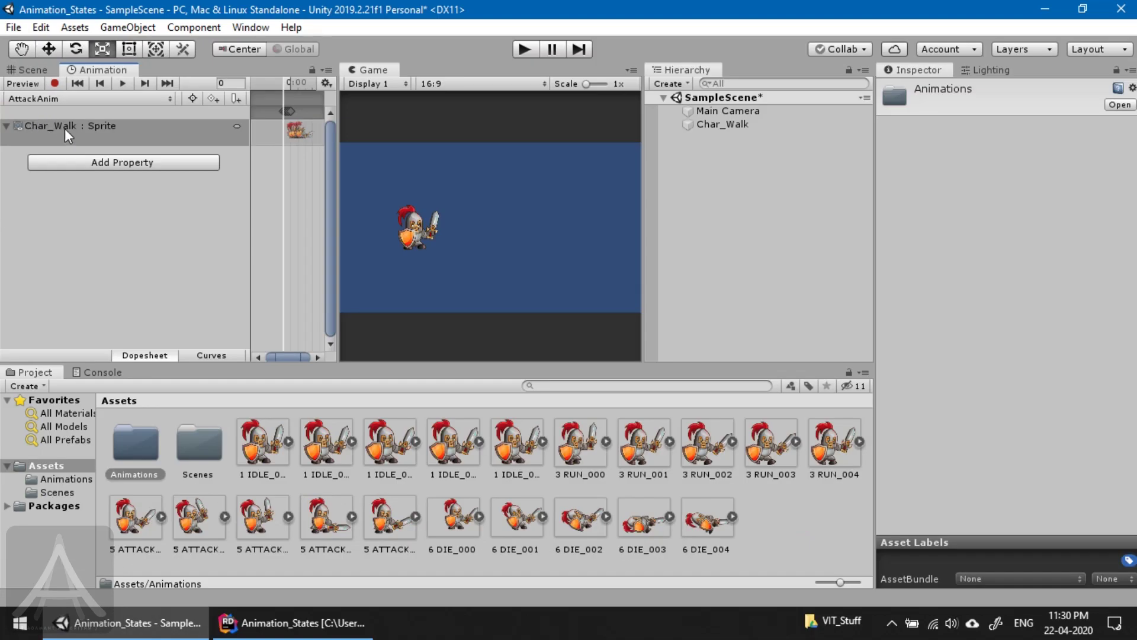
Preview the IdleAnim clip and widen the Animation window to show more of its timeline.
{"action": "left_click", "coordinate": [21, 97]}
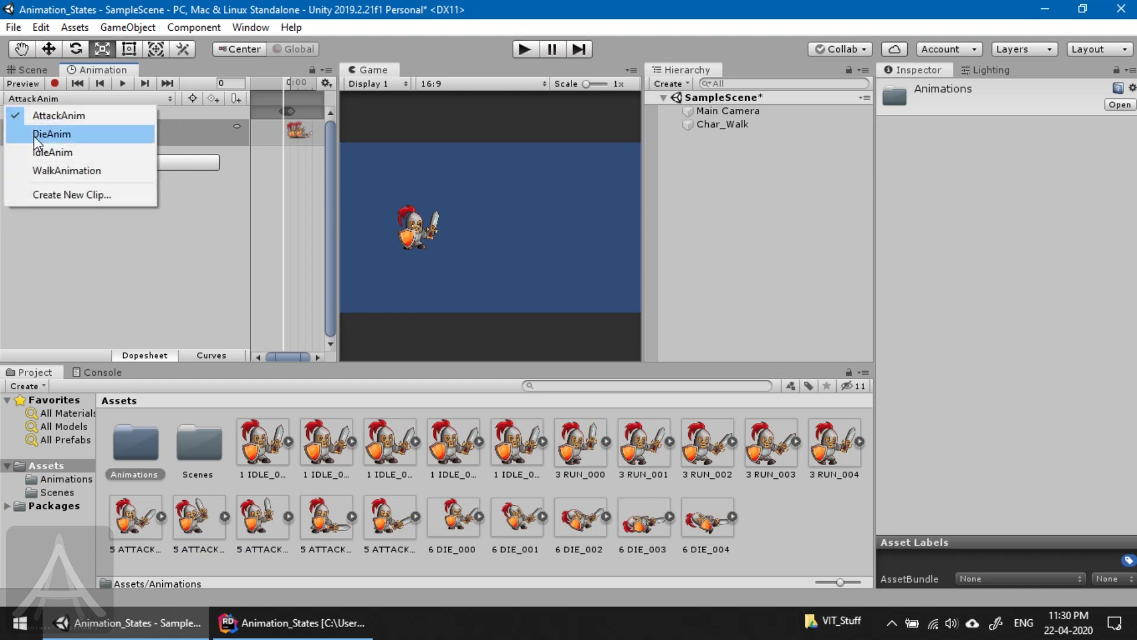
{"action": "left_click", "coordinate": [44, 154]}
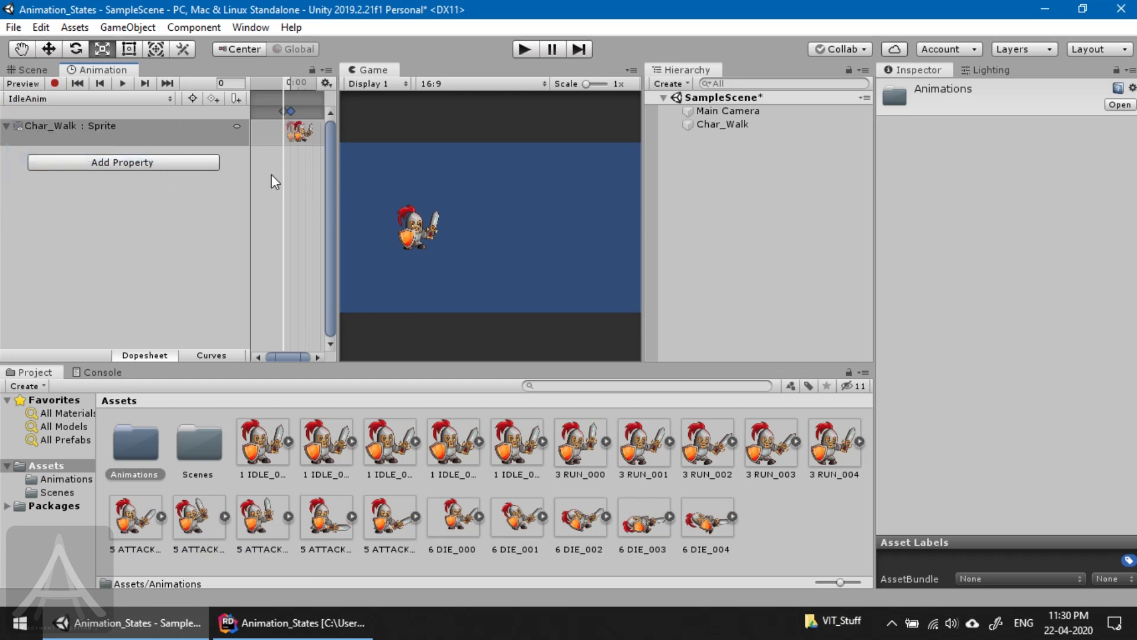
{"action": "left_click", "coordinate": [123, 83]}
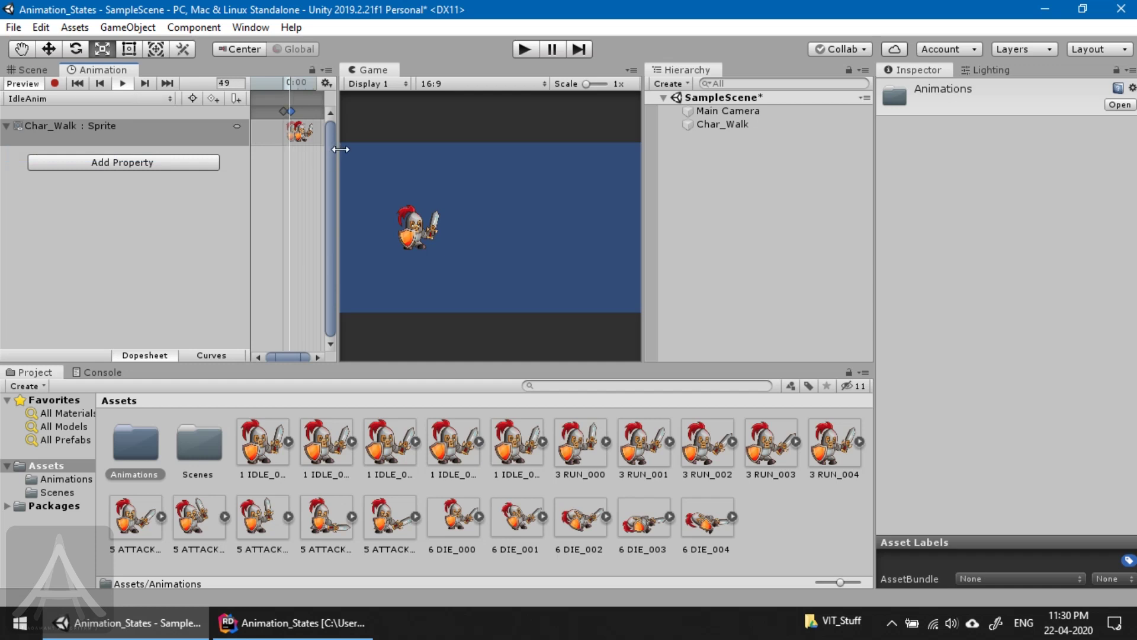
{"action": "left_click_drag", "start_coordinate": [338, 155], "coordinate": [437, 155]}
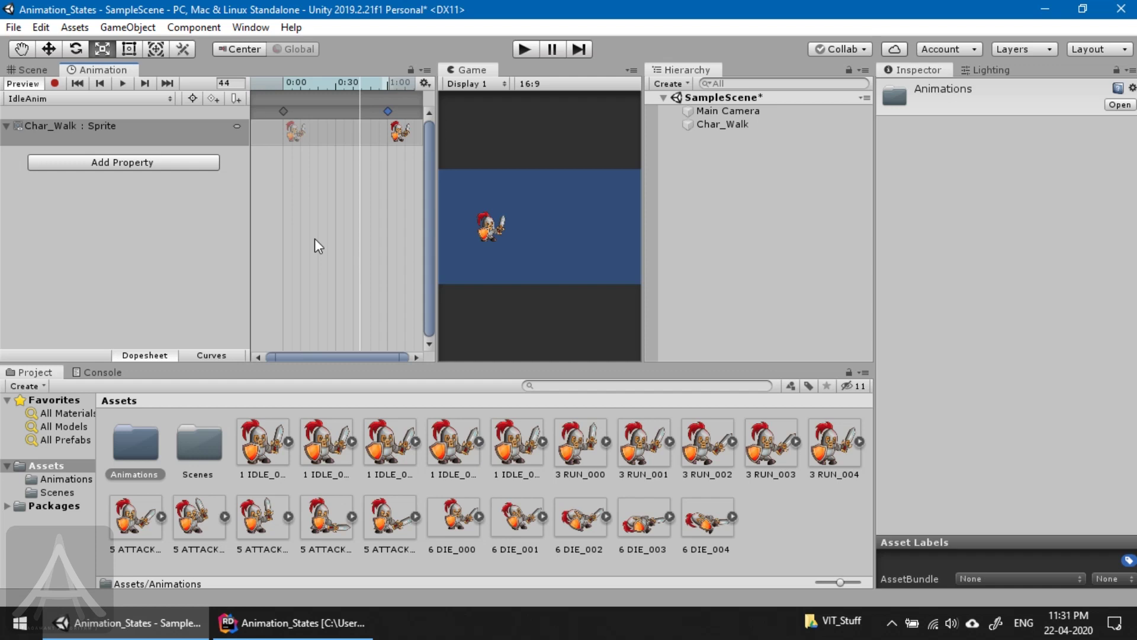
Preview the WalkAnimation clip and the AttackAnim clip in the Animation window.
{"action": "left_click", "coordinate": [57, 102]}
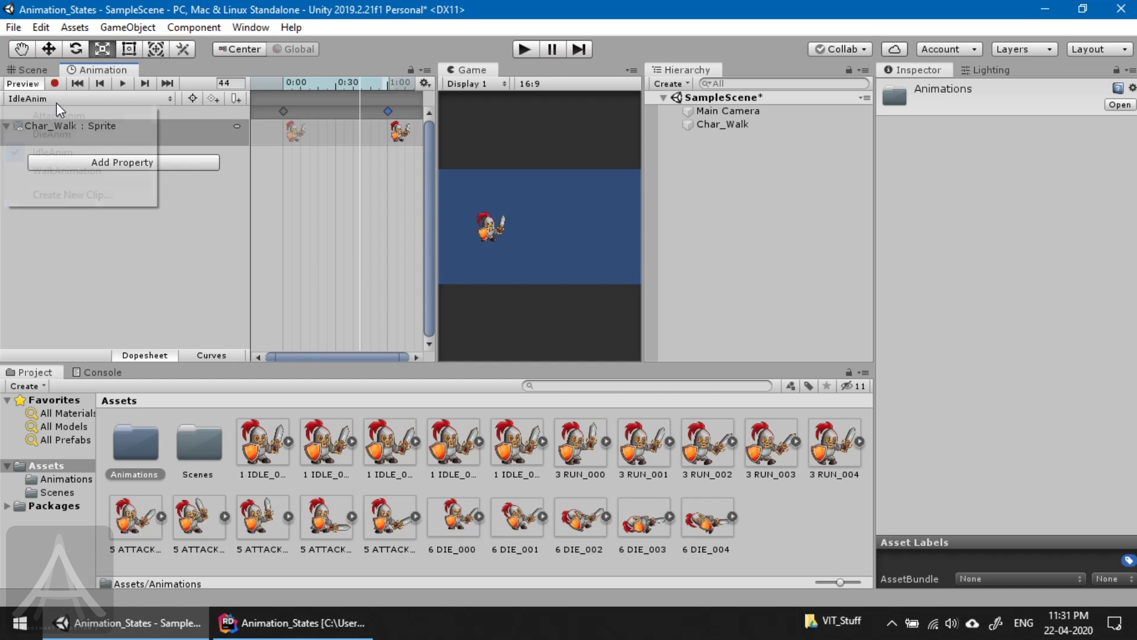
{"action": "left_click", "coordinate": [62, 169]}
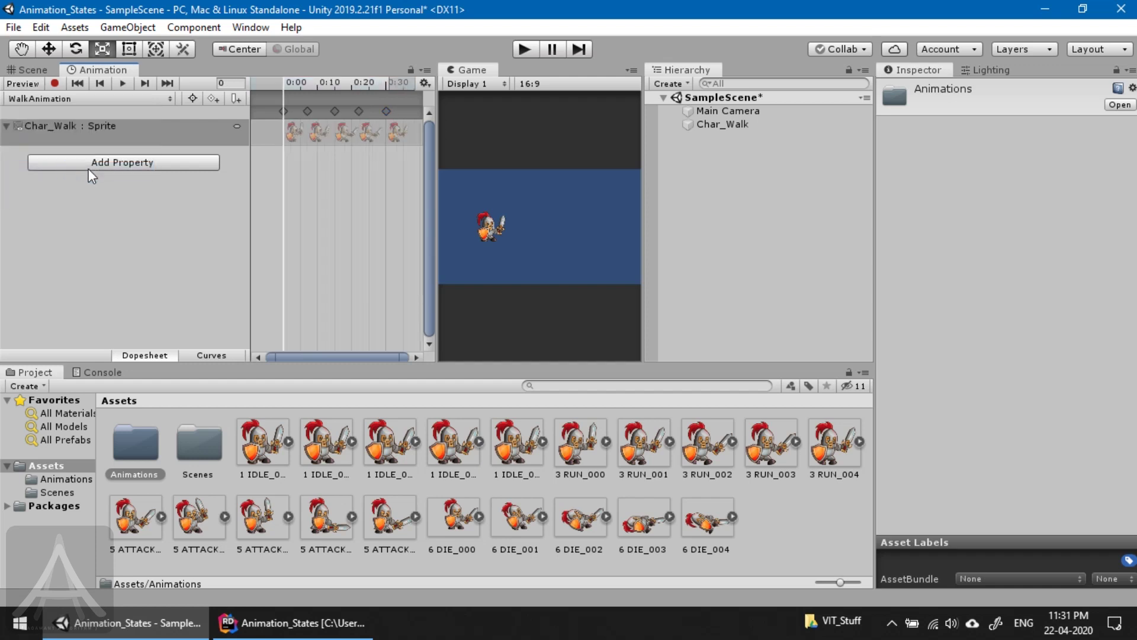
{"action": "left_click", "coordinate": [122, 83]}
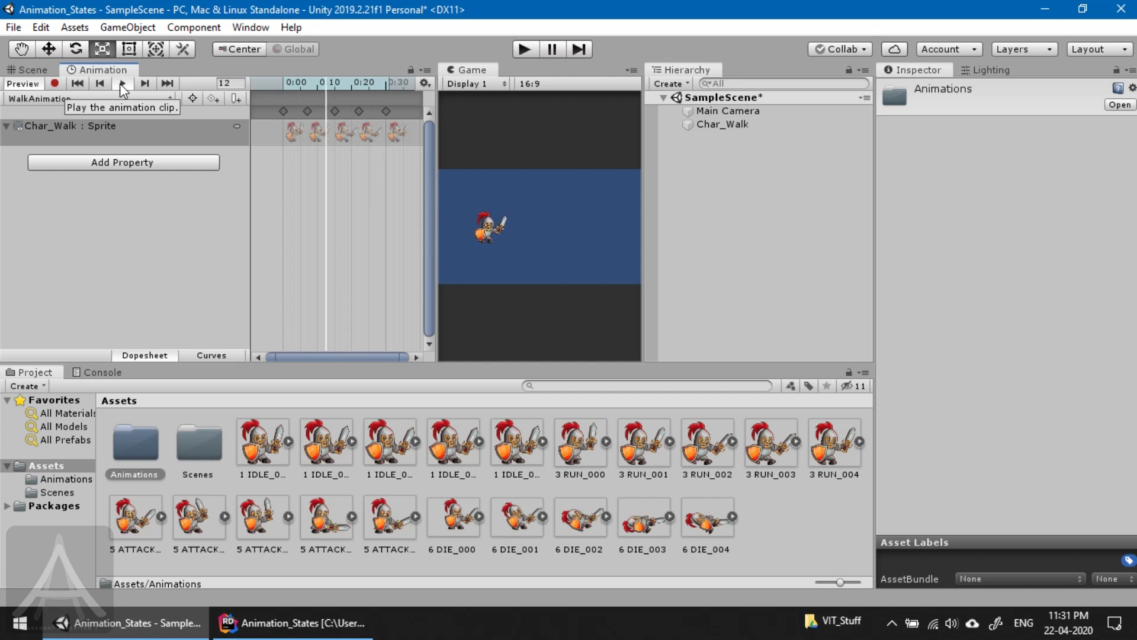
{"action": "left_click", "coordinate": [49, 102]}
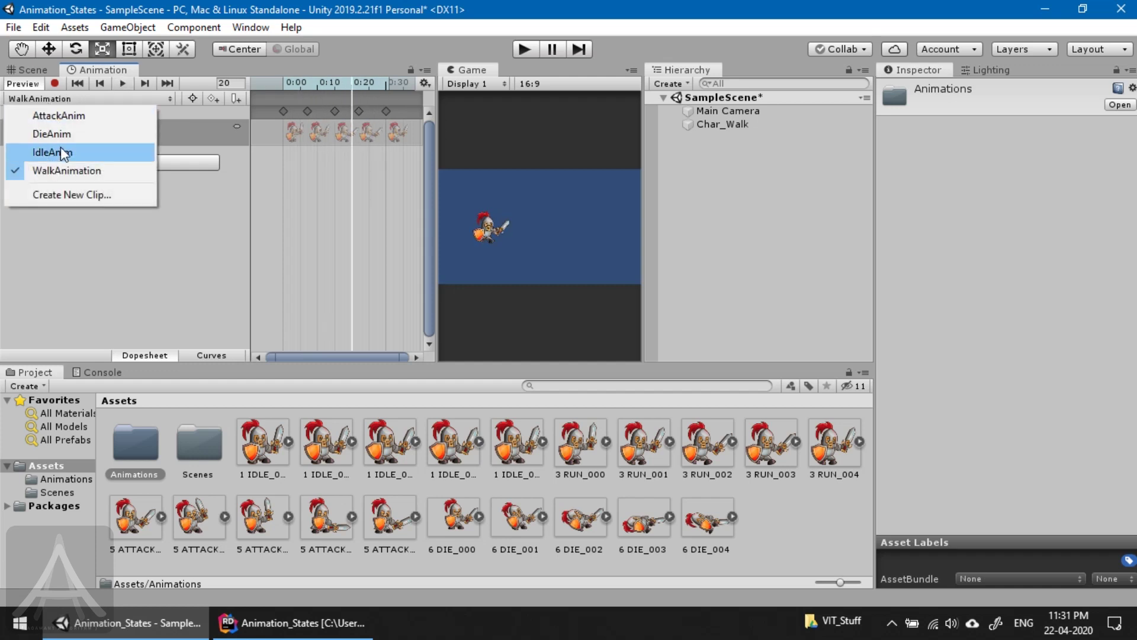
{"action": "left_click", "coordinate": [72, 116]}
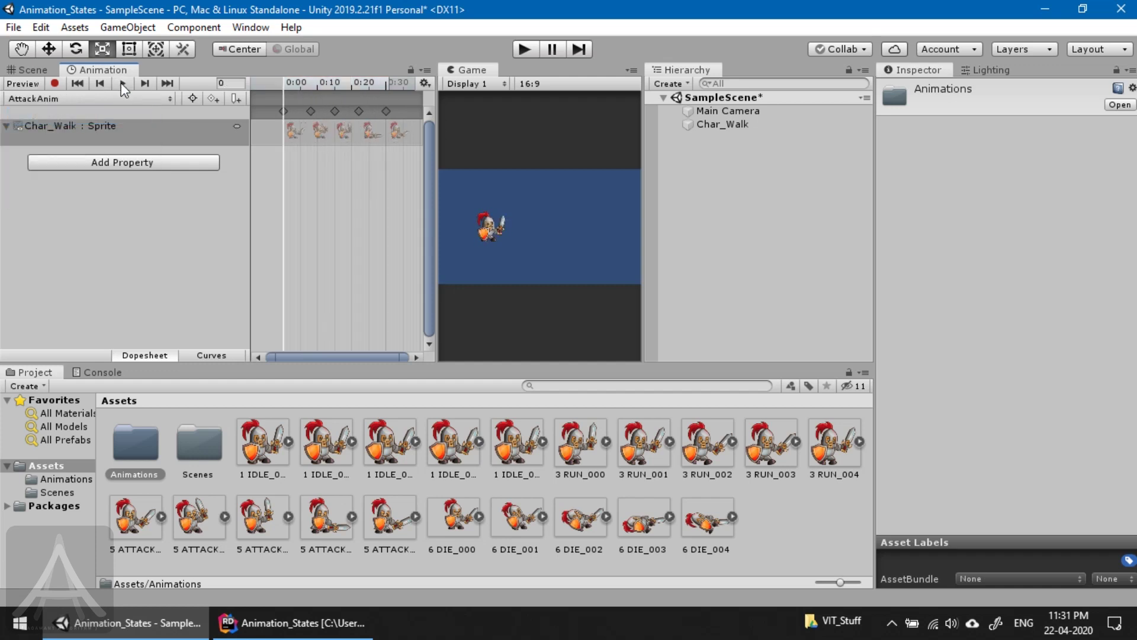
{"action": "left_click", "coordinate": [122, 83]}
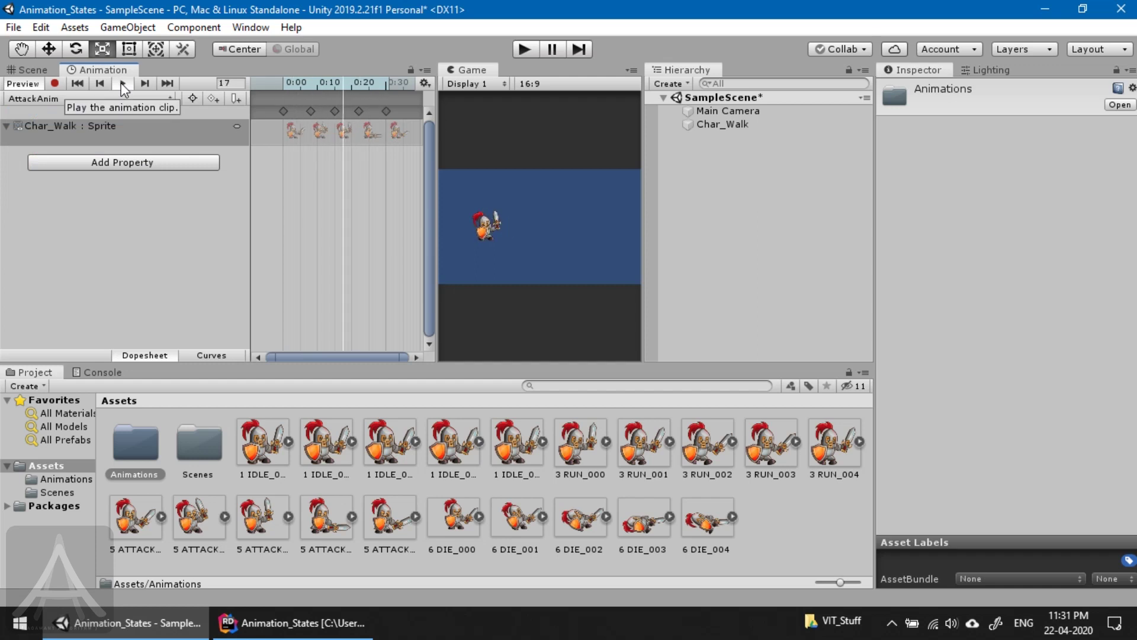
Show the DieAnim clip in the Animation window and preview it.
{"action": "left_click", "coordinate": [53, 100]}
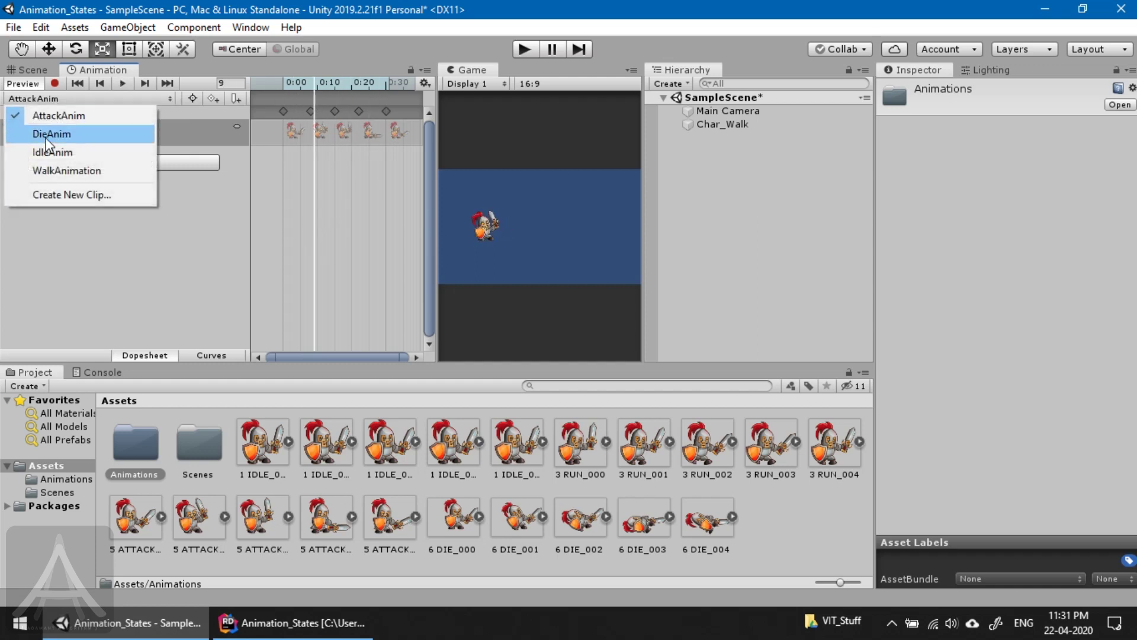
{"action": "left_click", "coordinate": [54, 131]}
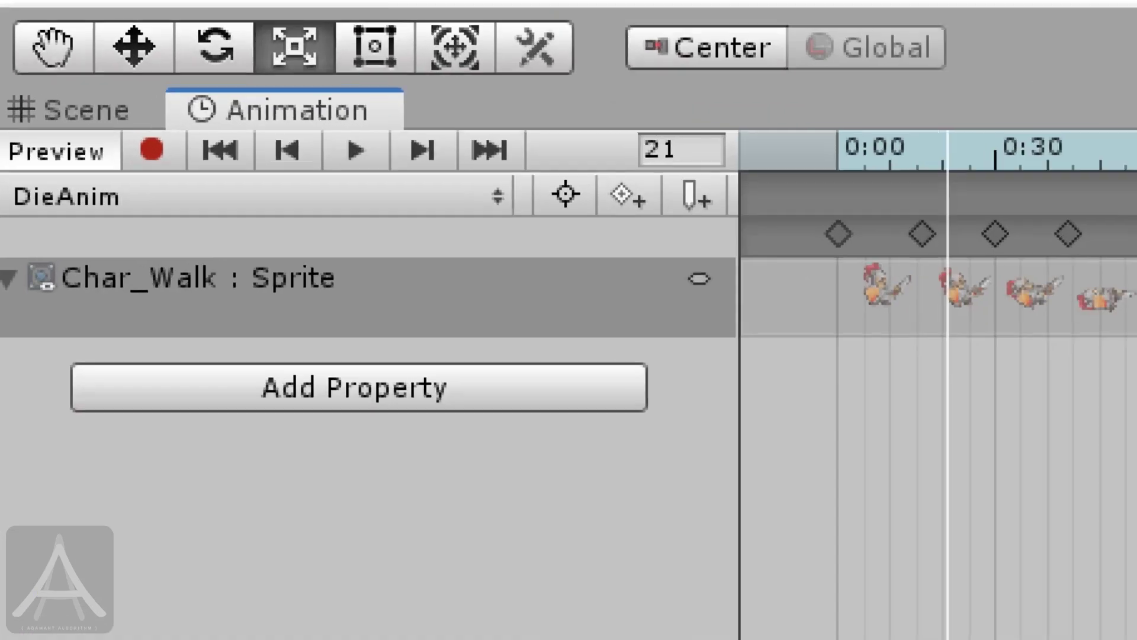
{"action": "mouse_move", "coordinate": [329, 60]}
{"action": "left_mouse_down"}
{"action": "mouse_move", "coordinate": [170, 107]}
{"action": "mouse_move", "coordinate": [330, 174]}
{"action": "mouse_move", "coordinate": [360, 59]}
{"action": "mouse_move", "coordinate": [345, 51]}
{"action": "left_mouse_up"}
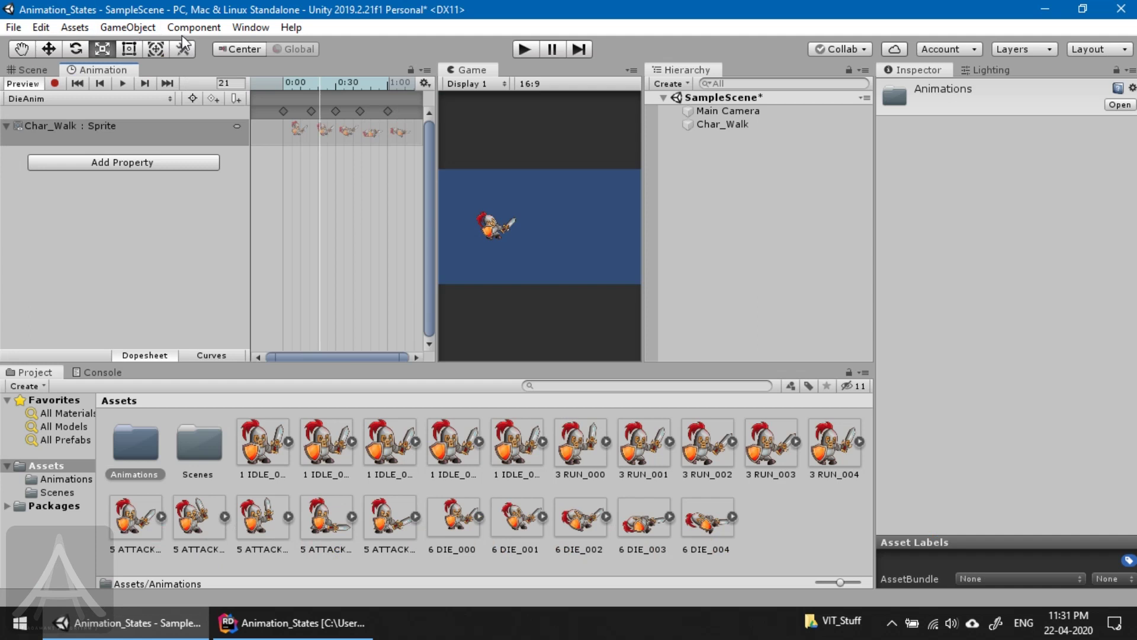
Open the Animator window, display Char_Walk's state machine in it, and widen the window.
{"action": "left_click", "coordinate": [250, 27]}
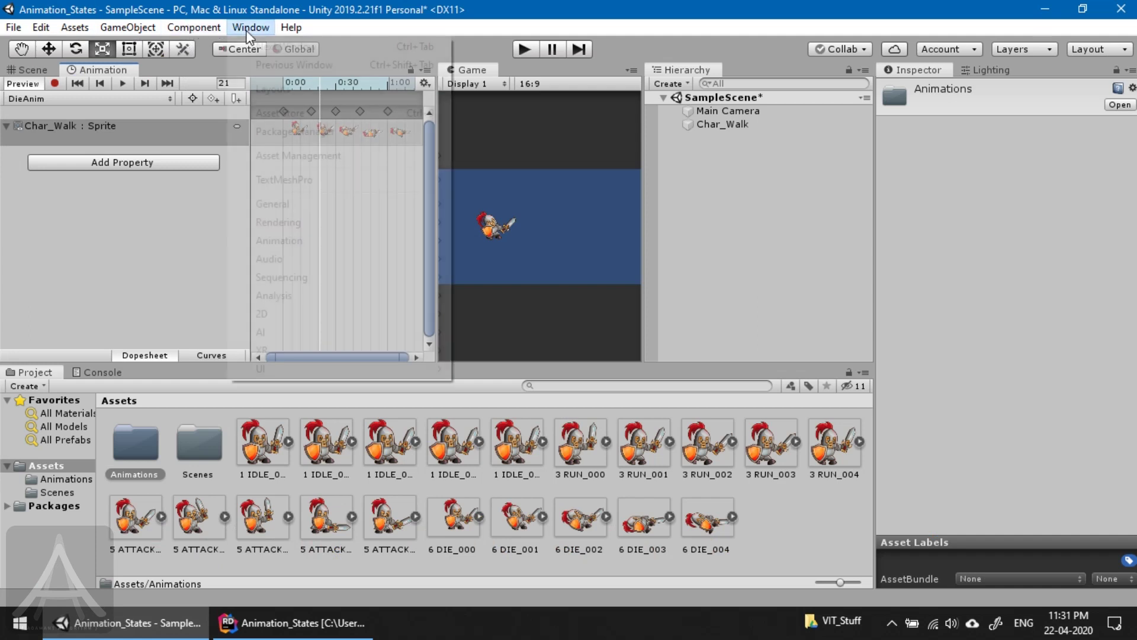
{"action": "mouse_move", "coordinate": [359, 241]}
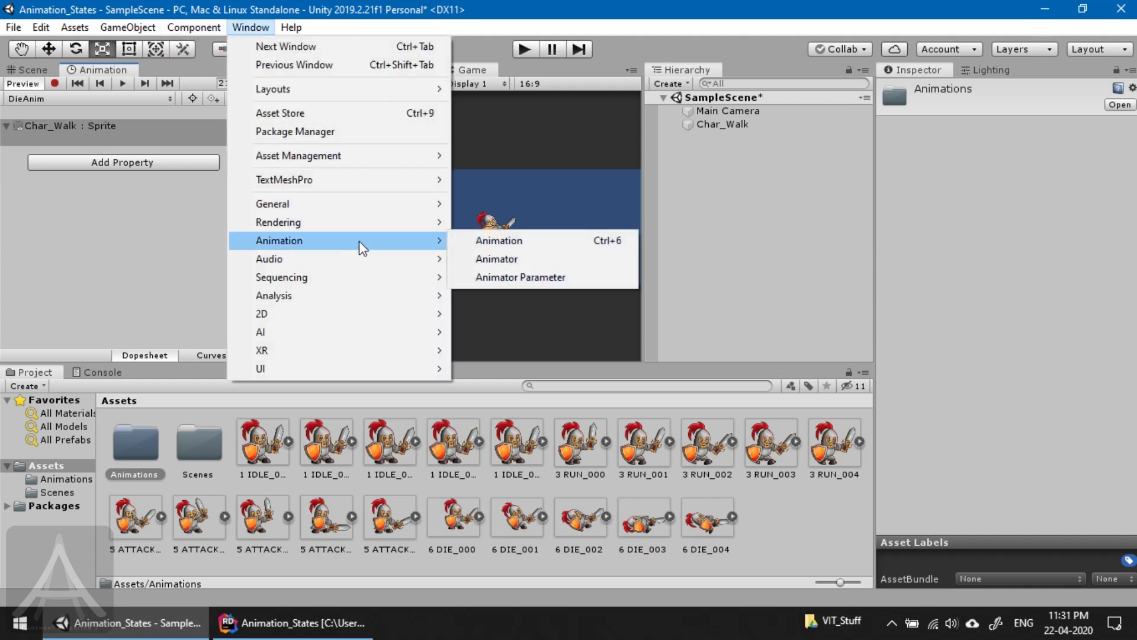
{"action": "left_click", "coordinate": [509, 260]}
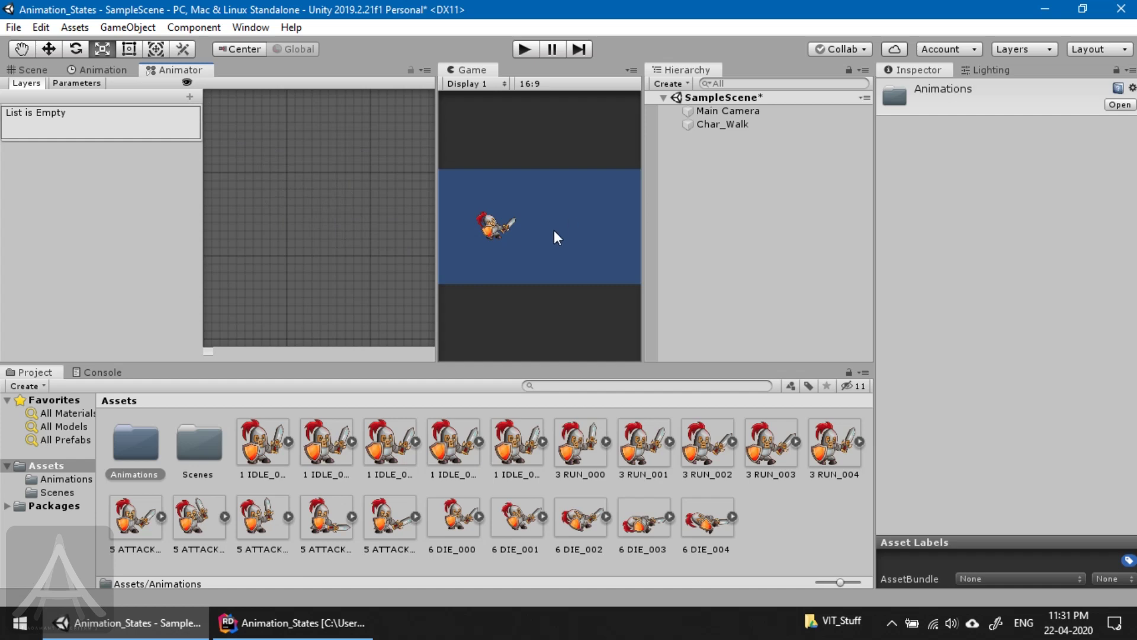
{"action": "left_click", "coordinate": [734, 124]}
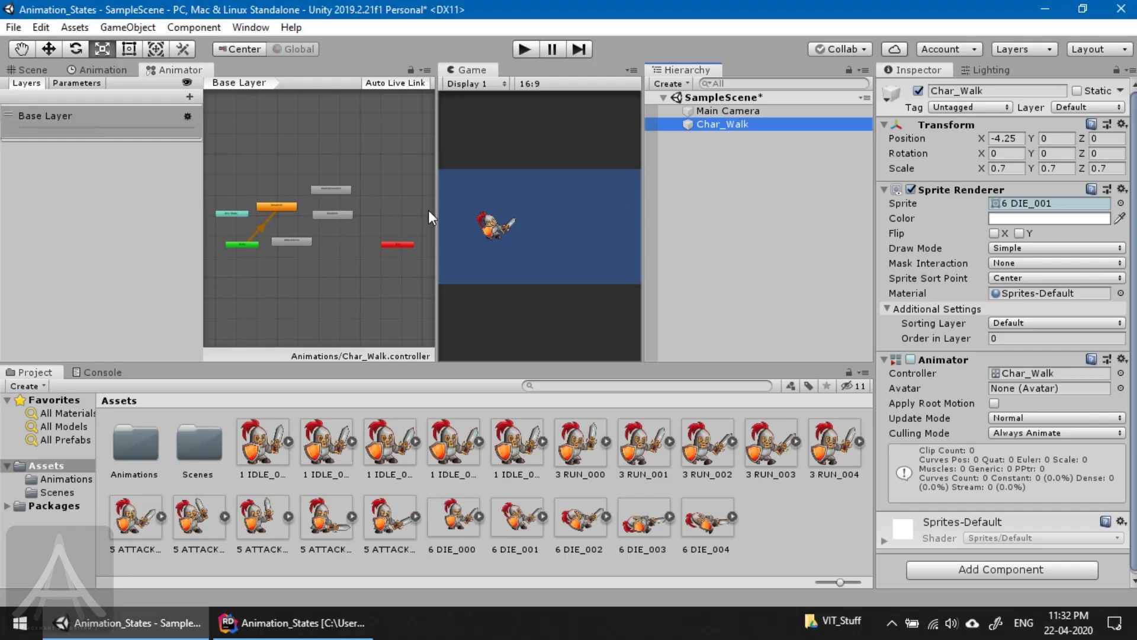
{"action": "left_click_drag", "start_coordinate": [432, 213], "coordinate": [500, 215]}
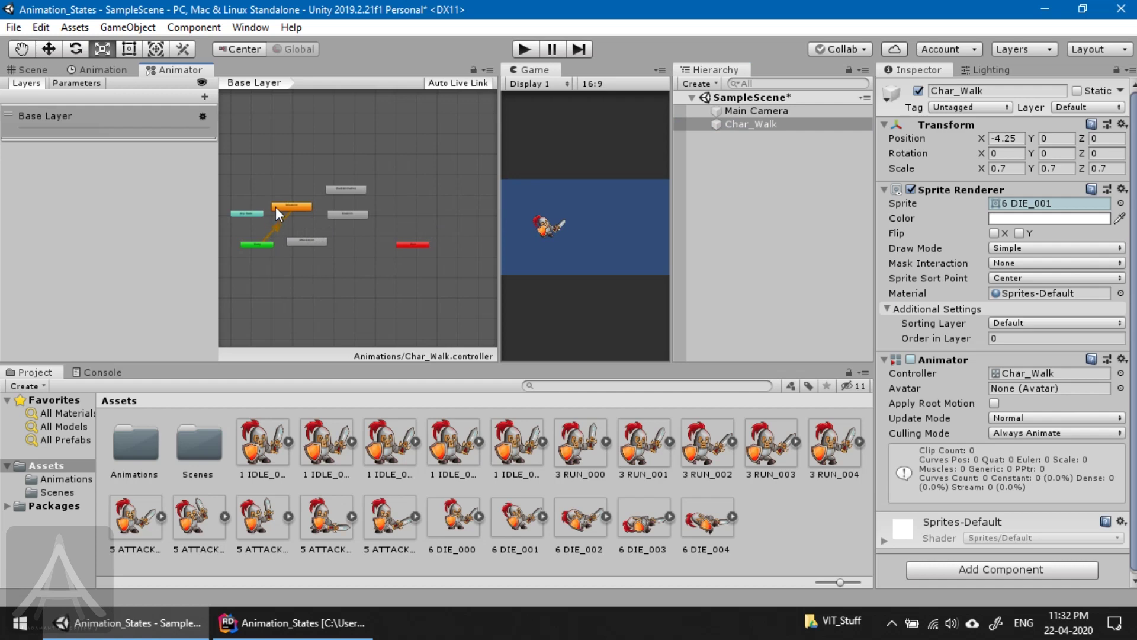
Examine the IdleAnim state, the Entry node and the transition connecting them in the Animator graph.
{"action": "left_click", "coordinate": [276, 207]}
{"action": "key", "text": "f"}
{"action": "scroll", "coordinate": [341, 257], "scroll_direction": "down", "scroll_amount": 3}
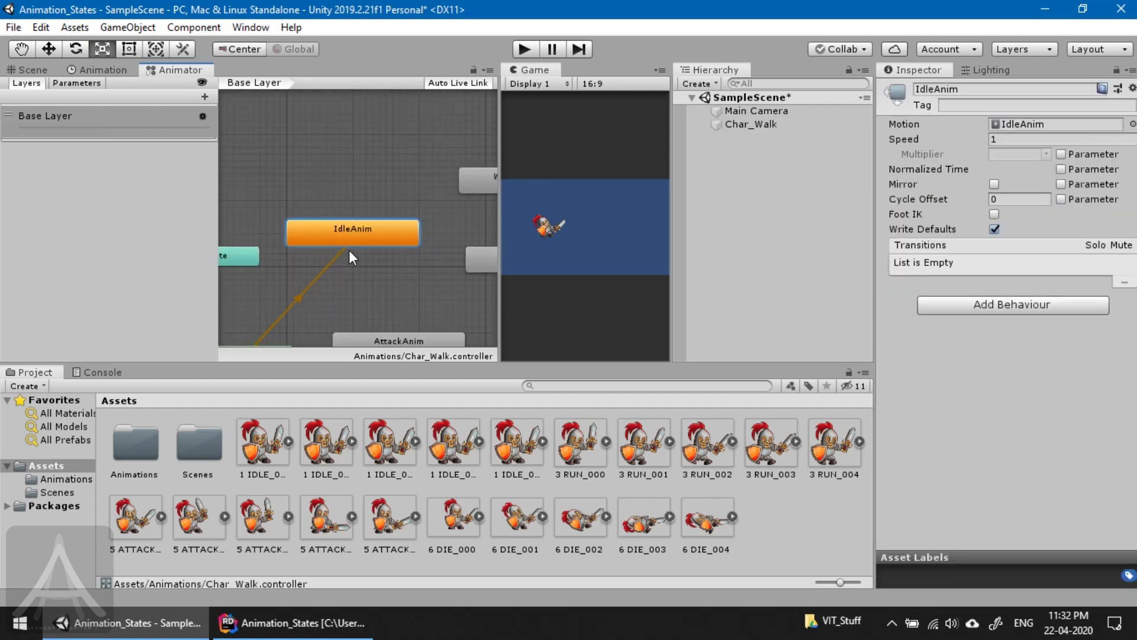
{"action": "scroll", "coordinate": [349, 250], "scroll_direction": "down", "scroll_amount": 3}
{"action": "middle_click_drag", "start_coordinate": [339, 264], "coordinate": [406, 152]}
{"action": "scroll", "coordinate": [364, 208], "scroll_direction": "up", "scroll_amount": 3}
{"action": "scroll", "coordinate": [364, 208], "scroll_direction": "up", "scroll_amount": 2}
{"action": "scroll", "coordinate": [333, 187], "scroll_direction": "up", "scroll_amount": 3}
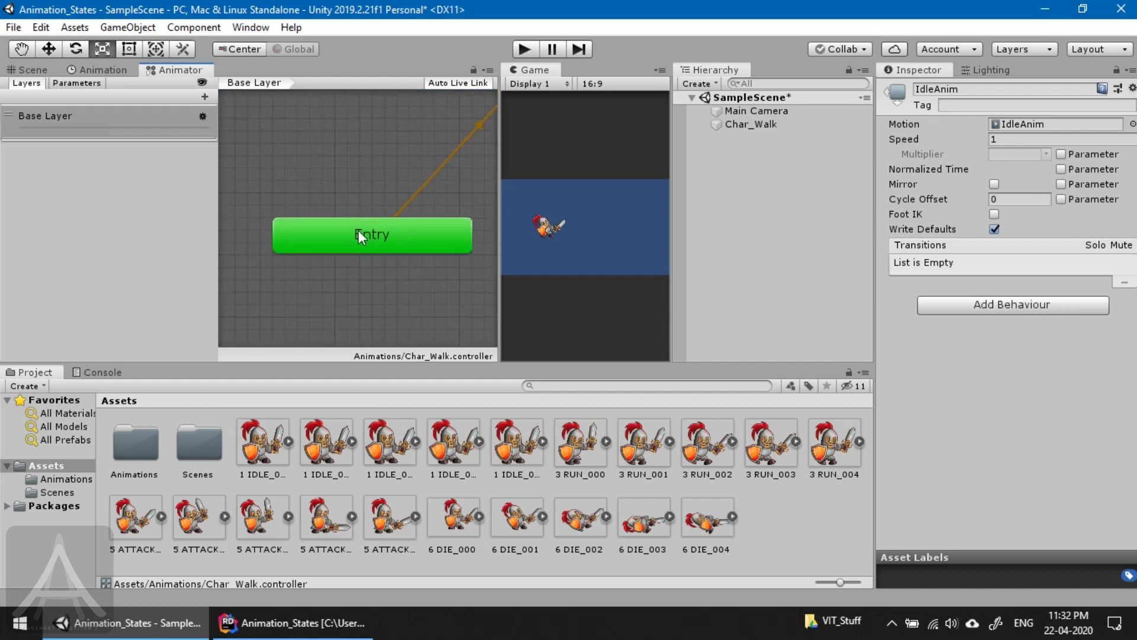
{"action": "mouse_move", "coordinate": [377, 224]}
{"action": "left_mouse_down"}
{"action": "mouse_move", "coordinate": [375, 250]}
{"action": "mouse_move", "coordinate": [382, 226]}
{"action": "left_mouse_up"}
{"action": "mouse_move", "coordinate": [533, 41]}
{"action": "left_mouse_down"}
{"action": "mouse_move", "coordinate": [503, 54]}
{"action": "mouse_move", "coordinate": [537, 41]}
{"action": "left_mouse_up"}
{"action": "key", "text": "Escape"}
{"action": "middle_click_drag", "start_coordinate": [386, 229], "coordinate": [281, 291]}
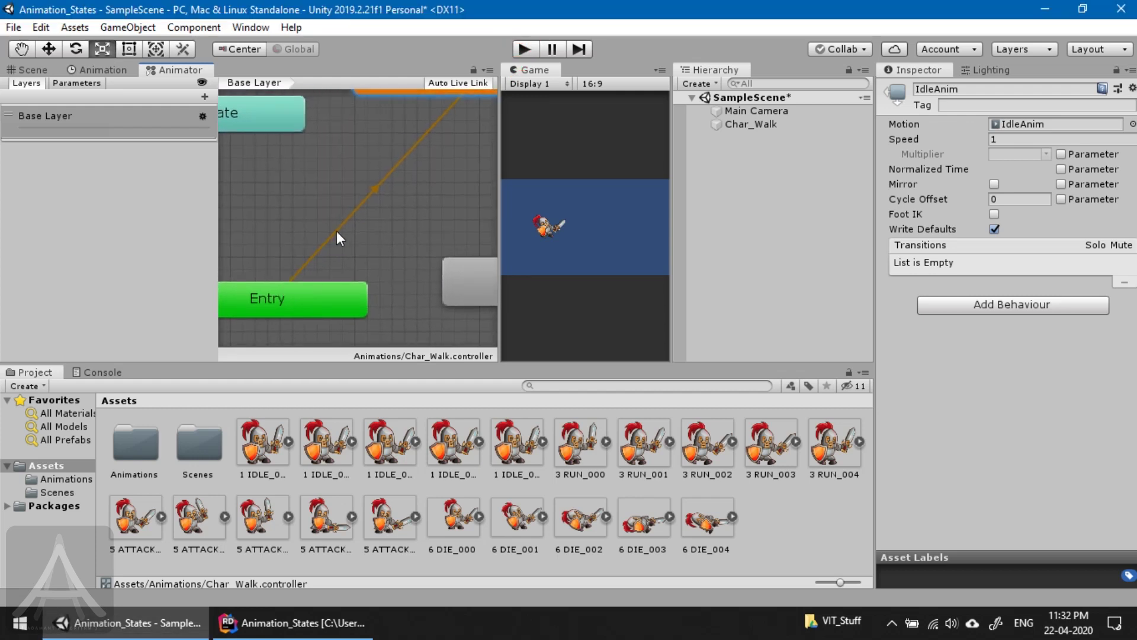
{"action": "middle_click_drag", "start_coordinate": [404, 187], "coordinate": [307, 266]}
{"action": "scroll", "coordinate": [314, 279], "scroll_direction": "down", "scroll_amount": 3}
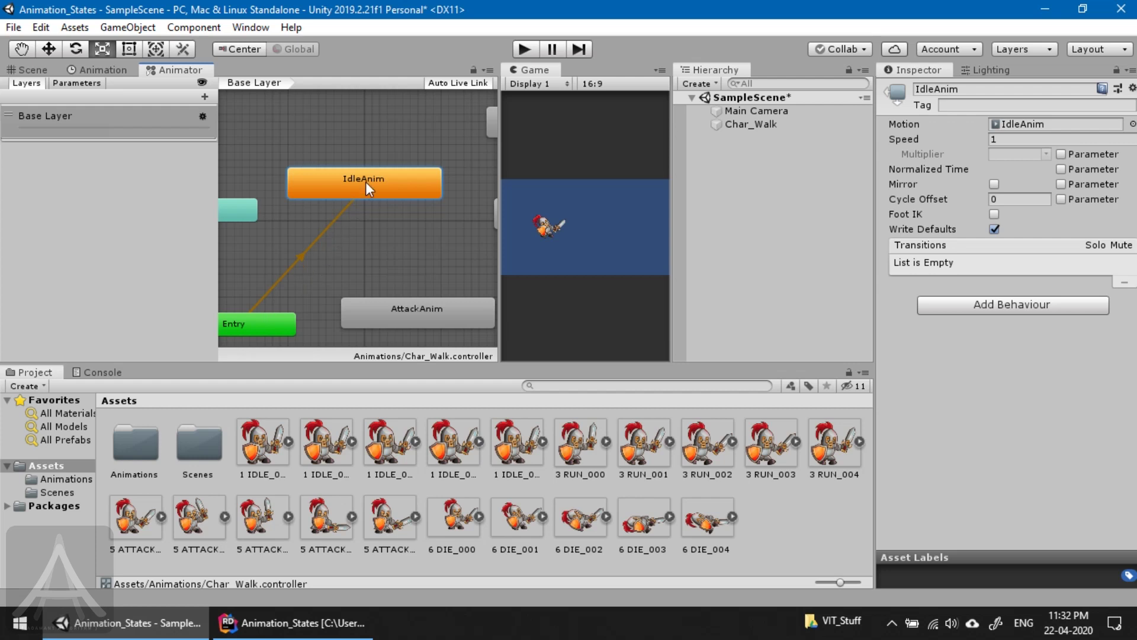
Run the scene to check which Animator state plays at the start, and stop it.
{"action": "left_click", "coordinate": [524, 48]}
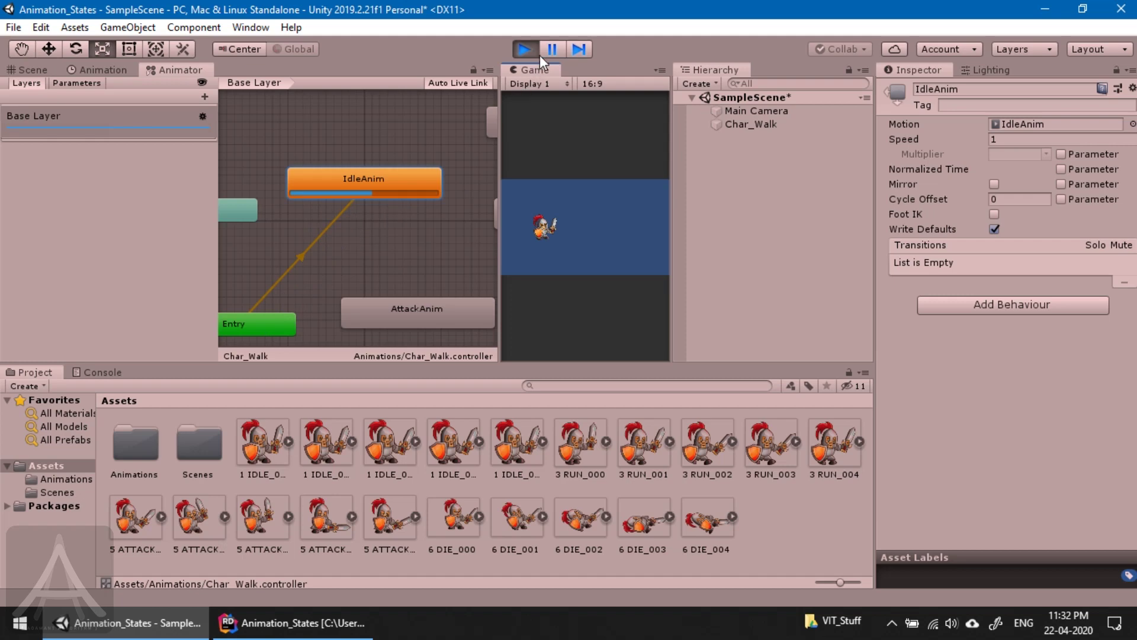
{"action": "left_click", "coordinate": [525, 49]}
Examine how the WalkAnimation, DieAnim and AttackAnim states are arranged around IdleAnim, along with the Any State node.
{"action": "middle_click_drag", "start_coordinate": [417, 225], "coordinate": [343, 201]}
{"action": "scroll", "coordinate": [306, 219], "scroll_direction": "down", "scroll_amount": 3}
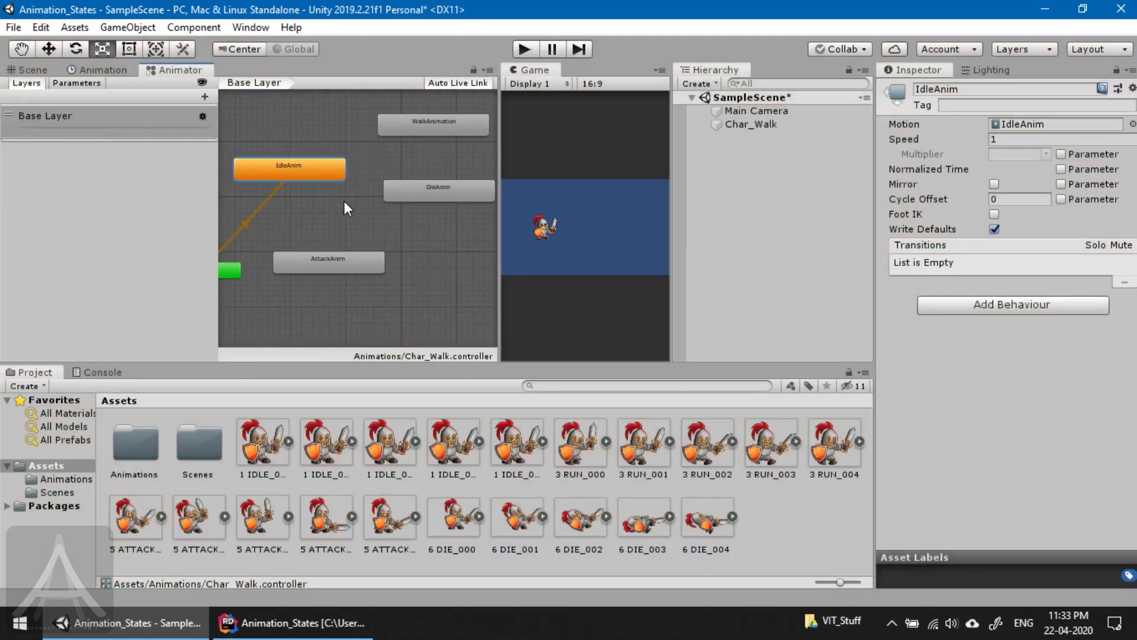
{"action": "mouse_move", "coordinate": [290, 165]}
{"action": "left_mouse_down"}
{"action": "mouse_move", "coordinate": [345, 254]}
{"action": "mouse_move", "coordinate": [293, 193]}
{"action": "left_mouse_up"}
{"action": "left_click_drag", "start_coordinate": [309, 169], "coordinate": [323, 144]}
{"action": "mouse_move", "coordinate": [385, 176]}
{"action": "left_mouse_down"}
{"action": "mouse_move", "coordinate": [432, 193]}
{"action": "mouse_move", "coordinate": [423, 219]}
{"action": "left_mouse_up"}
{"action": "left_click_drag", "start_coordinate": [417, 181], "coordinate": [473, 226]}
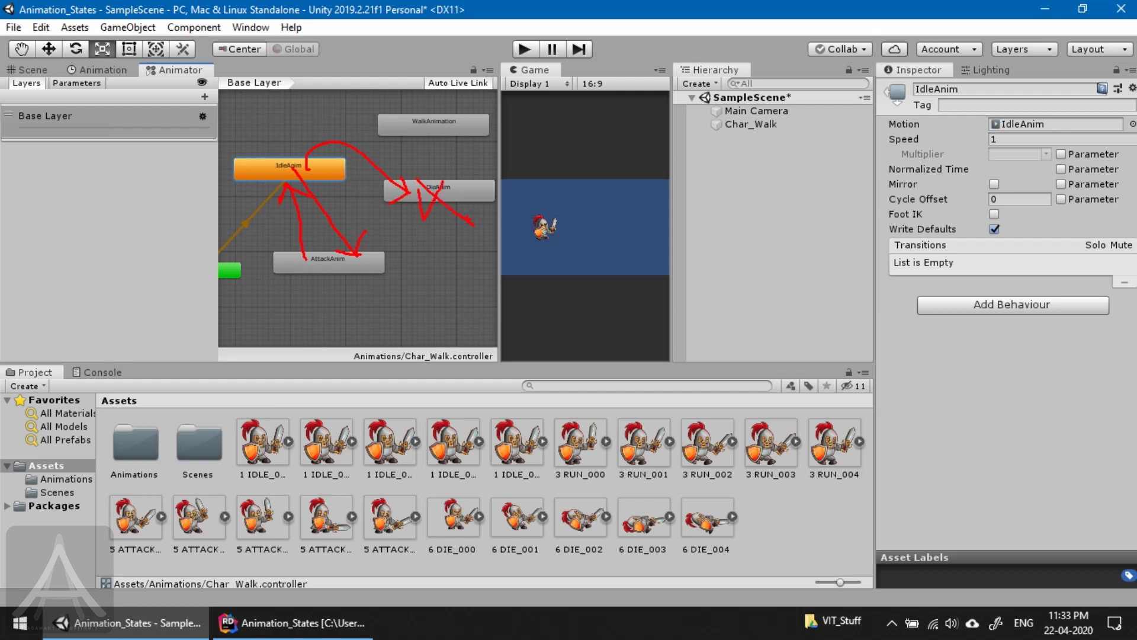
{"action": "left_click_drag", "start_coordinate": [439, 154], "coordinate": [447, 194]}
{"action": "left_click_drag", "start_coordinate": [381, 152], "coordinate": [396, 148]}
{"action": "mouse_move", "coordinate": [321, 167]}
{"action": "left_mouse_down"}
{"action": "mouse_move", "coordinate": [326, 145]}
{"action": "mouse_move", "coordinate": [409, 122]}
{"action": "left_mouse_up"}
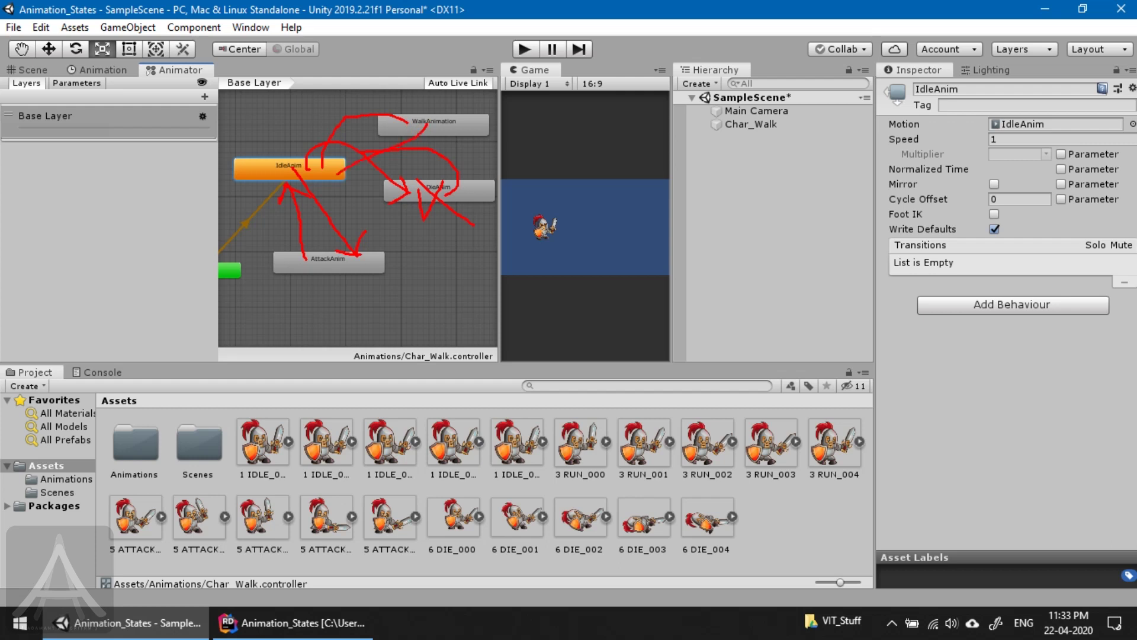
{"action": "key", "text": "Escape"}
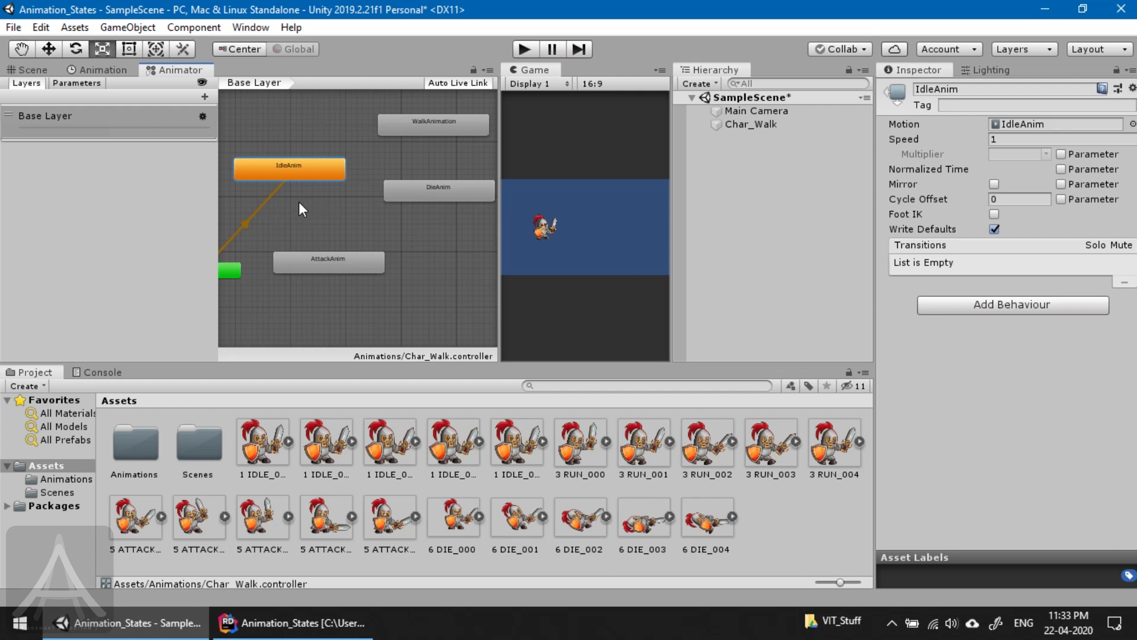
{"action": "middle_click_drag", "start_coordinate": [299, 202], "coordinate": [440, 220]}
{"action": "scroll", "coordinate": [340, 197], "scroll_direction": "up", "scroll_amount": 5}
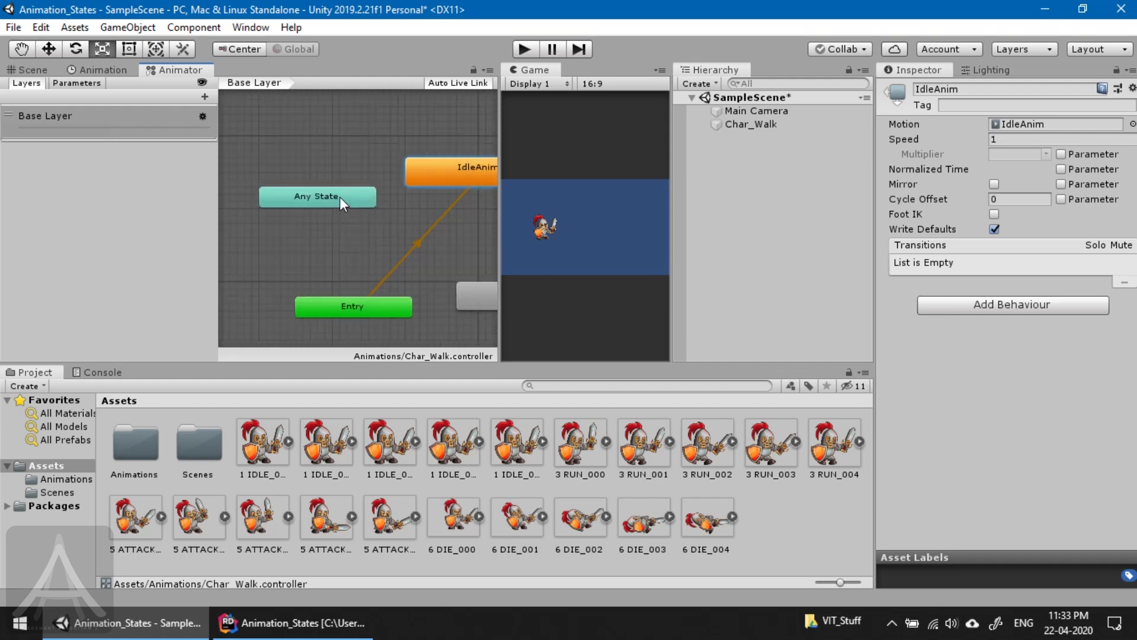
{"action": "scroll", "coordinate": [322, 222], "scroll_direction": "down", "scroll_amount": 1}
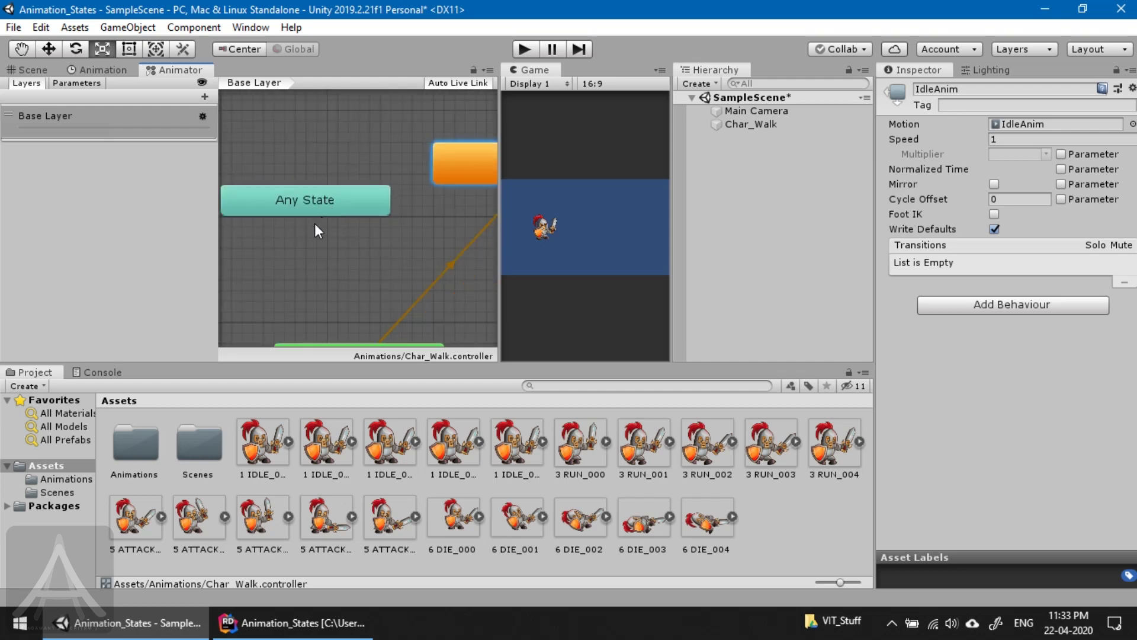
Move IdleAnim closer to the Any State node and lower Any State to sit between IdleAnim and Entry.
{"action": "scroll", "coordinate": [315, 222], "scroll_direction": "down", "scroll_amount": 2}
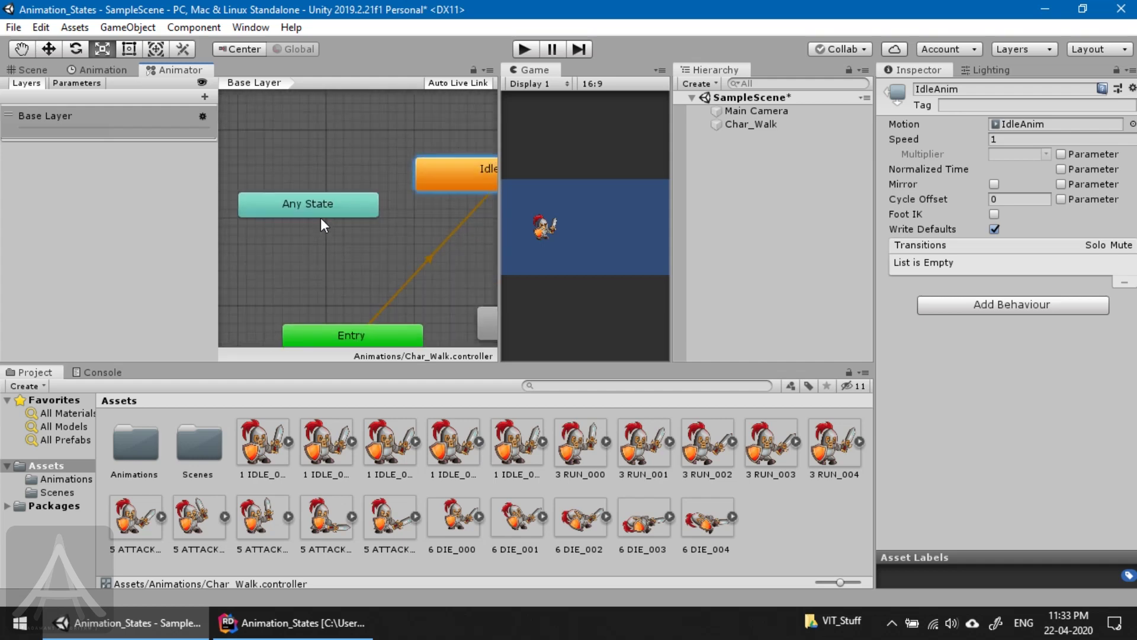
{"action": "left_click_drag", "start_coordinate": [327, 203], "coordinate": [332, 217]}
{"action": "mouse_move", "coordinate": [442, 175]}
{"action": "left_mouse_down"}
{"action": "mouse_move", "coordinate": [391, 161]}
{"action": "mouse_move", "coordinate": [378, 140]}
{"action": "mouse_move", "coordinate": [424, 141]}
{"action": "mouse_move", "coordinate": [437, 175]}
{"action": "left_mouse_up"}
{"action": "left_click_drag", "start_coordinate": [343, 217], "coordinate": [329, 221]}
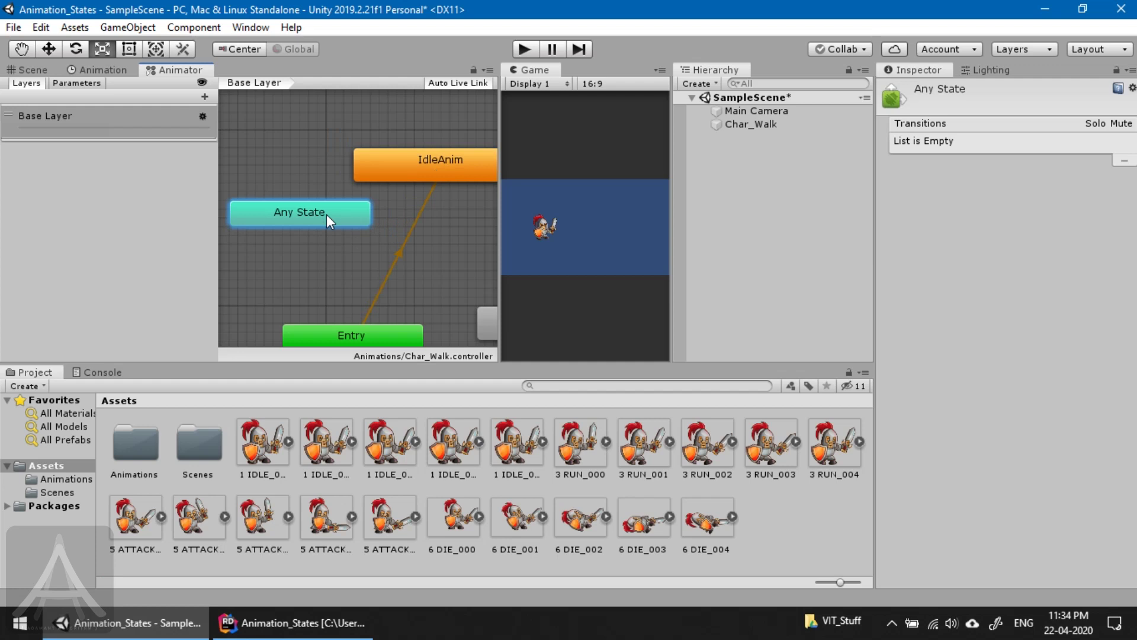
{"action": "left_click_drag", "start_coordinate": [326, 214], "coordinate": [329, 238]}
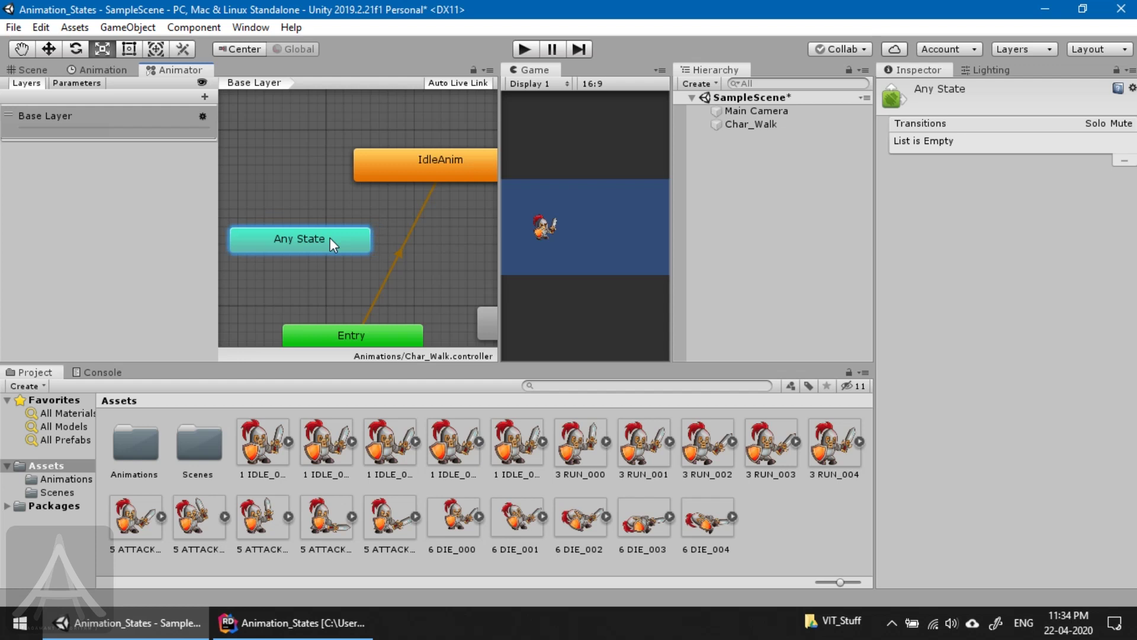
{"action": "left_click_drag", "start_coordinate": [329, 243], "coordinate": [327, 263]}
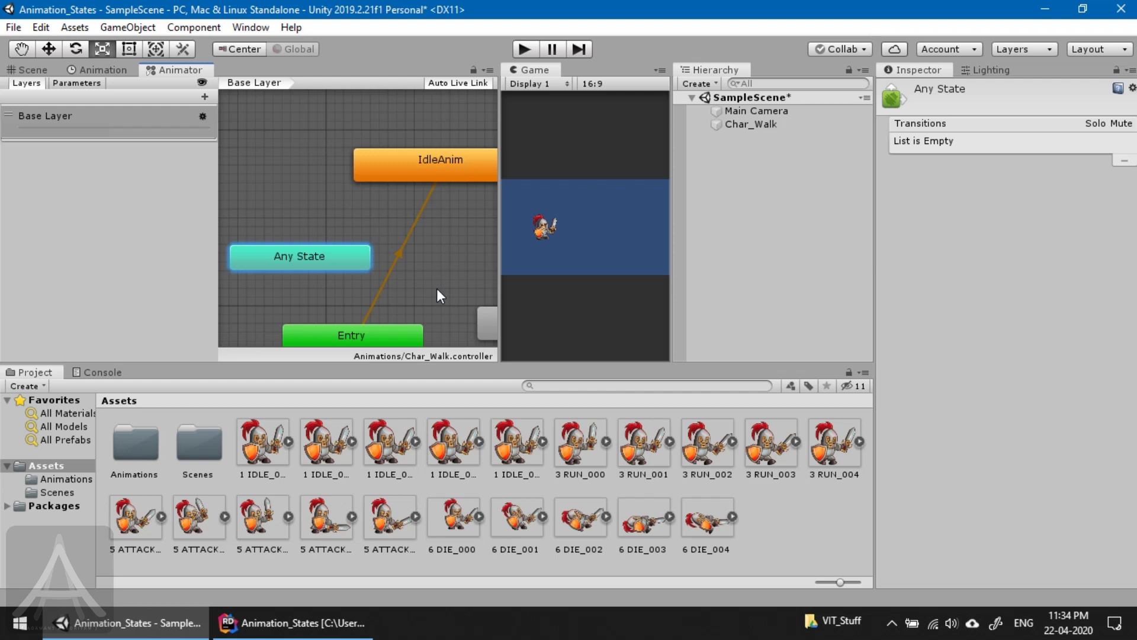
Move the DieAnim state from beside WalkAnimation to the empty area above Any State, next to IdleAnim.
{"action": "scroll", "coordinate": [439, 295], "scroll_direction": "down", "scroll_amount": 3}
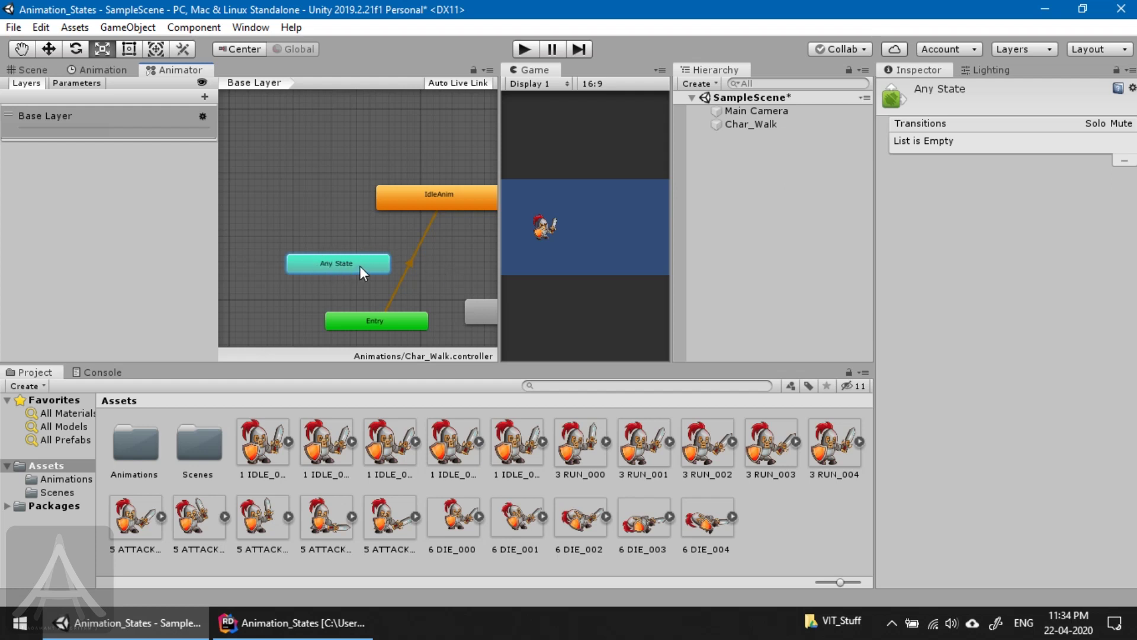
{"action": "scroll", "coordinate": [438, 271], "scroll_direction": "down", "scroll_amount": 2}
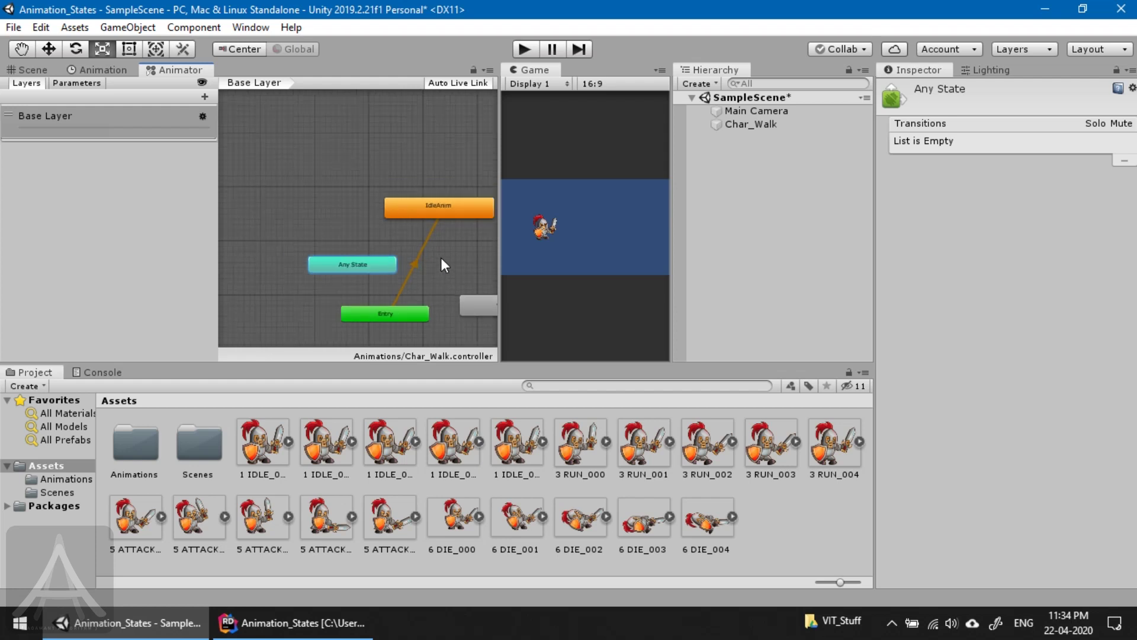
{"action": "middle_click_drag", "start_coordinate": [446, 254], "coordinate": [336, 238]}
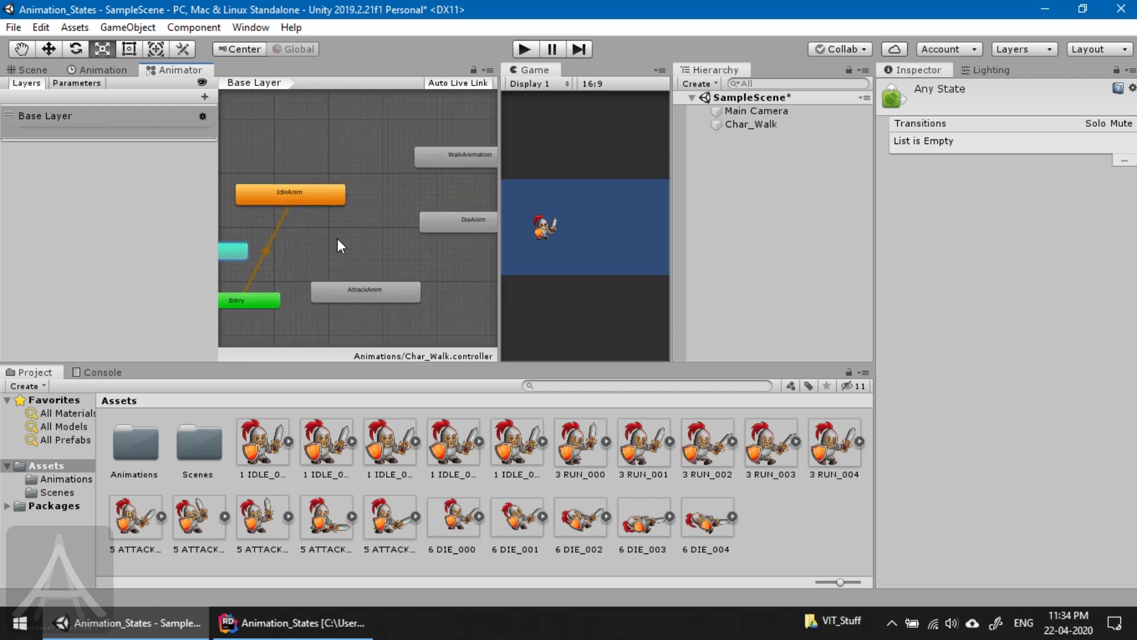
{"action": "left_click_drag", "start_coordinate": [453, 222], "coordinate": [243, 157]}
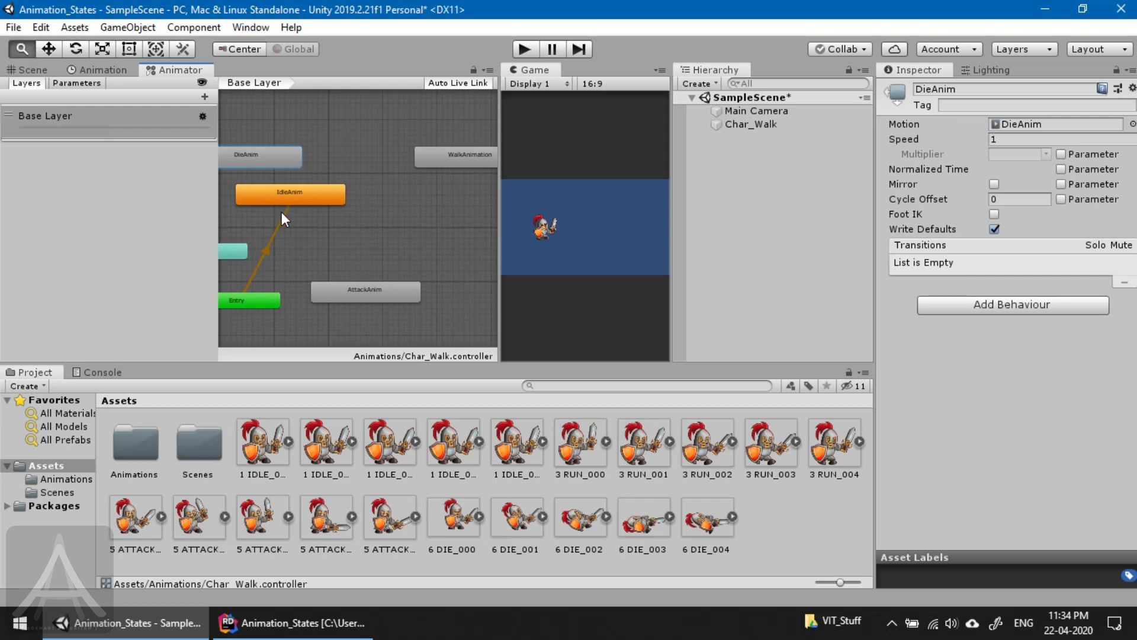
{"action": "middle_click_drag", "start_coordinate": [328, 193], "coordinate": [415, 126]}
{"action": "left_click_drag", "start_coordinate": [415, 126], "coordinate": [347, 140]}
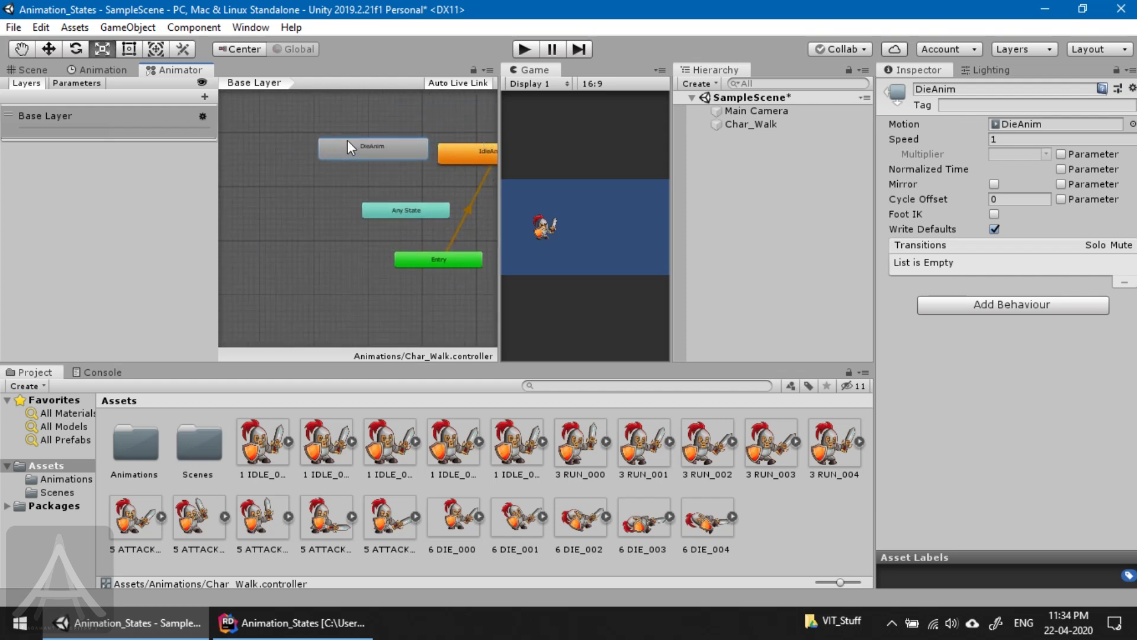
{"action": "key", "text": "ctrl+2"}
{"action": "left_click_drag", "start_coordinate": [393, 207], "coordinate": [375, 156]}
{"action": "key", "text": "Escape"}
Show the Animator's parameter list and widen the Animator window slightly.
{"action": "left_click", "coordinate": [72, 85]}
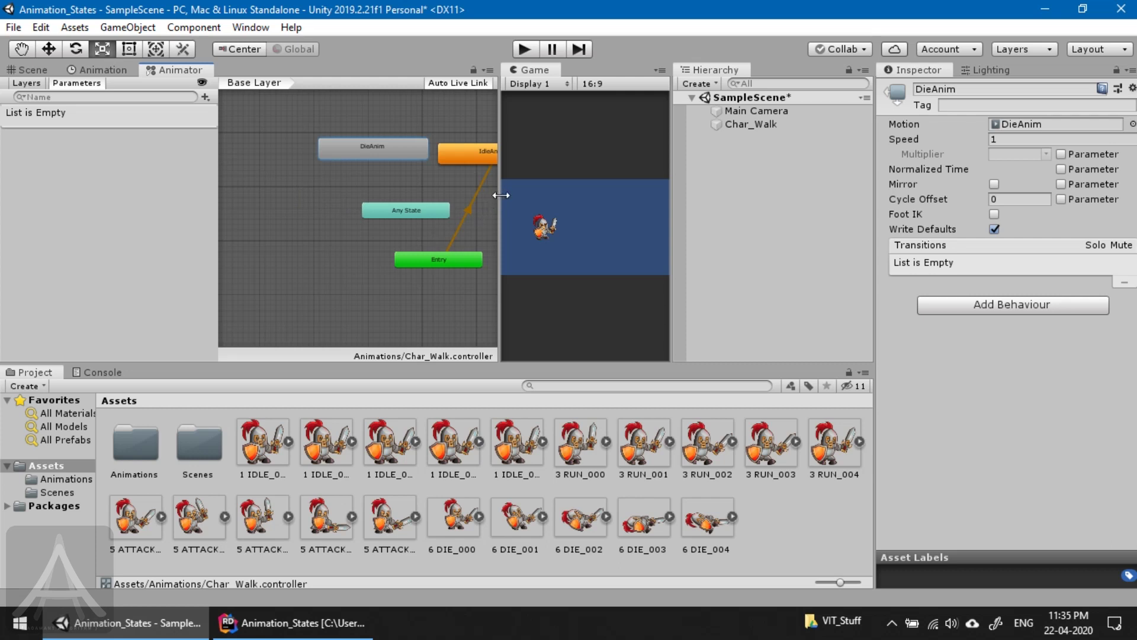
{"action": "left_click_drag", "start_coordinate": [500, 201], "coordinate": [521, 207]}
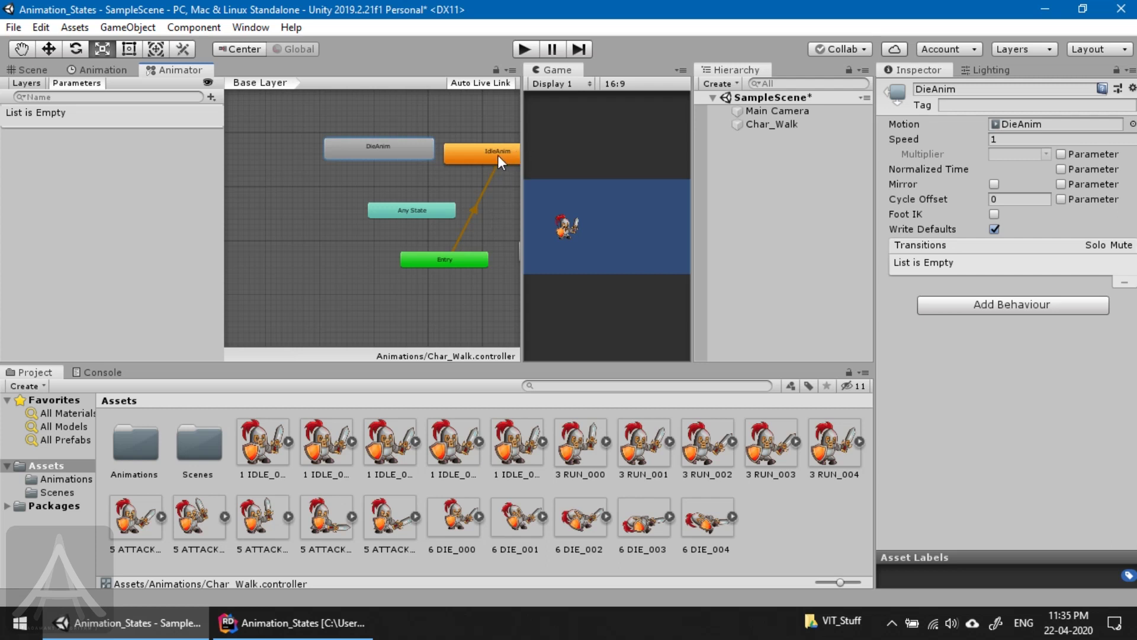
Spread the nodes apart, placing IdleAnim slightly lower and shifting DieAnim and Any State away from it.
{"action": "left_click_drag", "start_coordinate": [498, 154], "coordinate": [451, 176]}
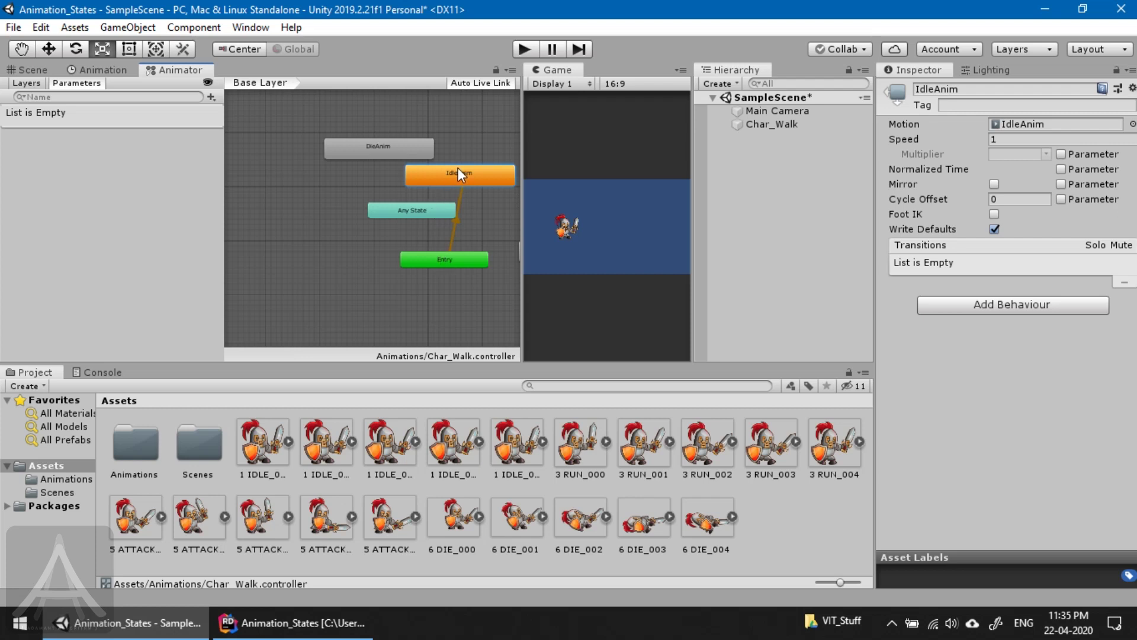
{"action": "left_click_drag", "start_coordinate": [457, 168], "coordinate": [511, 171]}
{"action": "left_click_drag", "start_coordinate": [378, 146], "coordinate": [307, 146]}
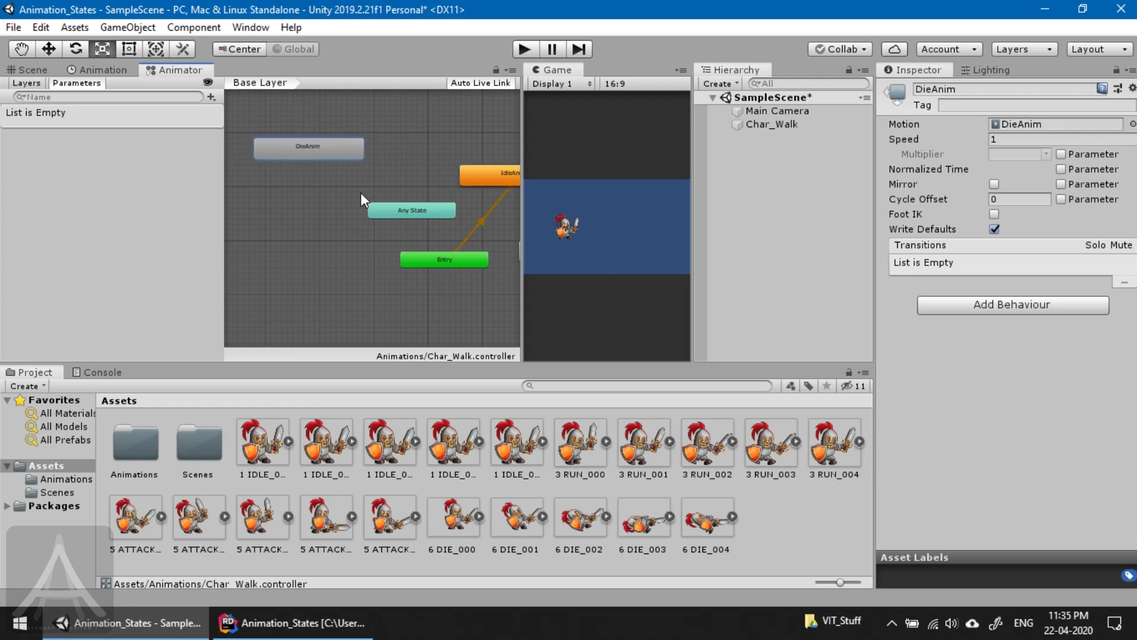
{"action": "left_click_drag", "start_coordinate": [386, 210], "coordinate": [328, 208]}
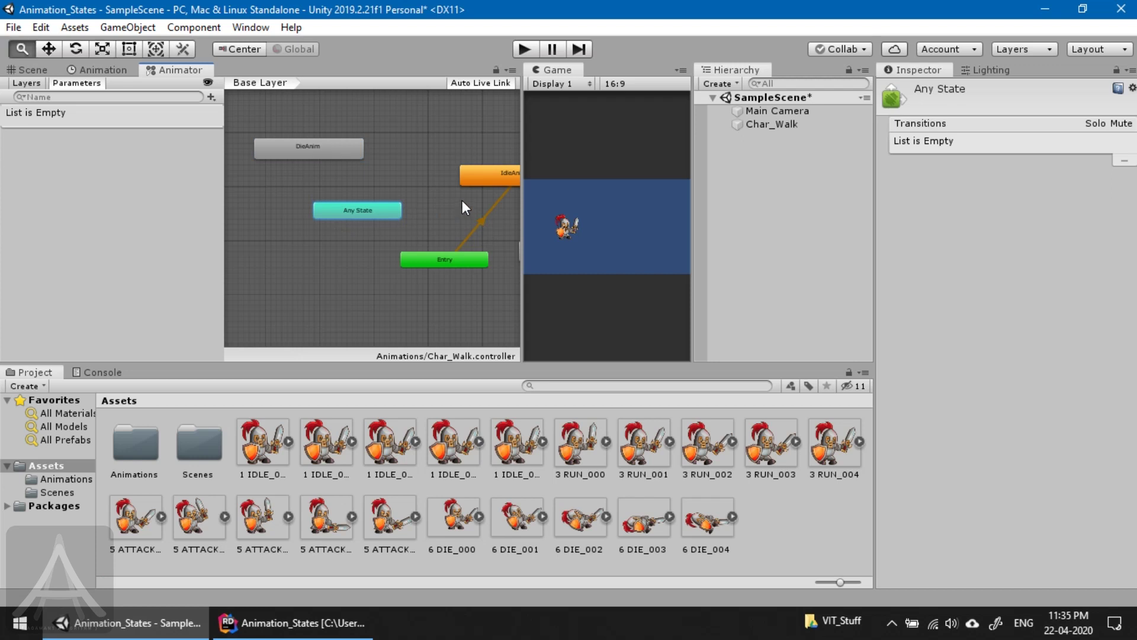
Move the AttackAnim state above Any State, level with DieAnim and between it and IdleAnim.
{"action": "middle_click_drag", "start_coordinate": [462, 201], "coordinate": [317, 175]}
{"action": "left_click", "coordinate": [388, 216]}
{"action": "left_click_drag", "start_coordinate": [403, 219], "coordinate": [286, 137]}
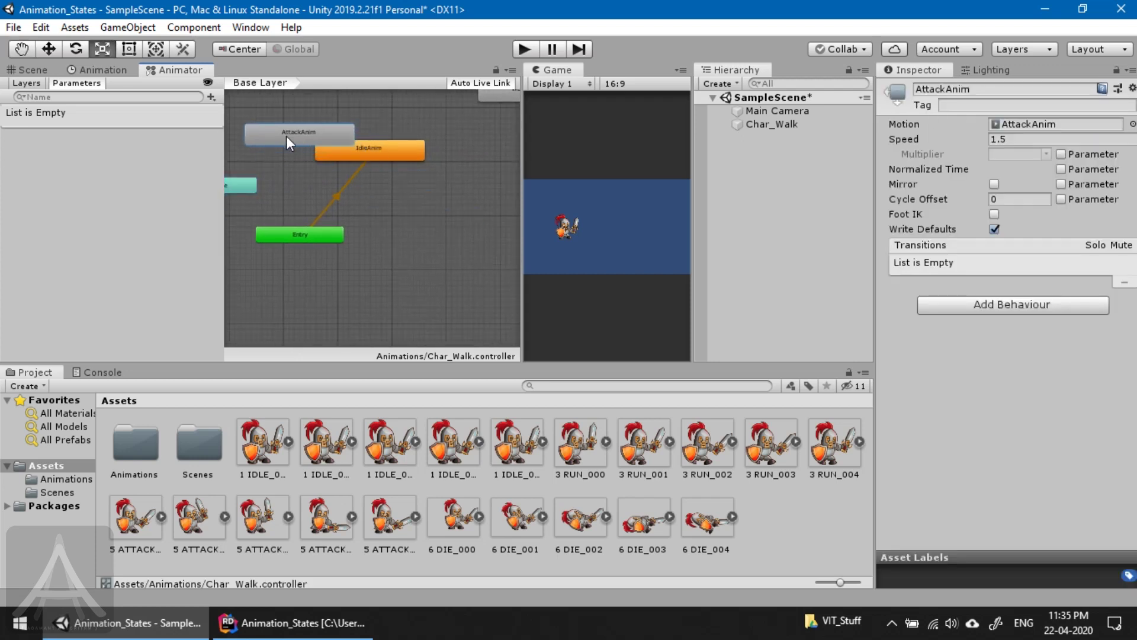
{"action": "middle_click_drag", "start_coordinate": [286, 136], "coordinate": [408, 131]}
{"action": "left_click_drag", "start_coordinate": [409, 129], "coordinate": [308, 110]}
{"action": "left_click_drag", "start_coordinate": [379, 116], "coordinate": [381, 117]}
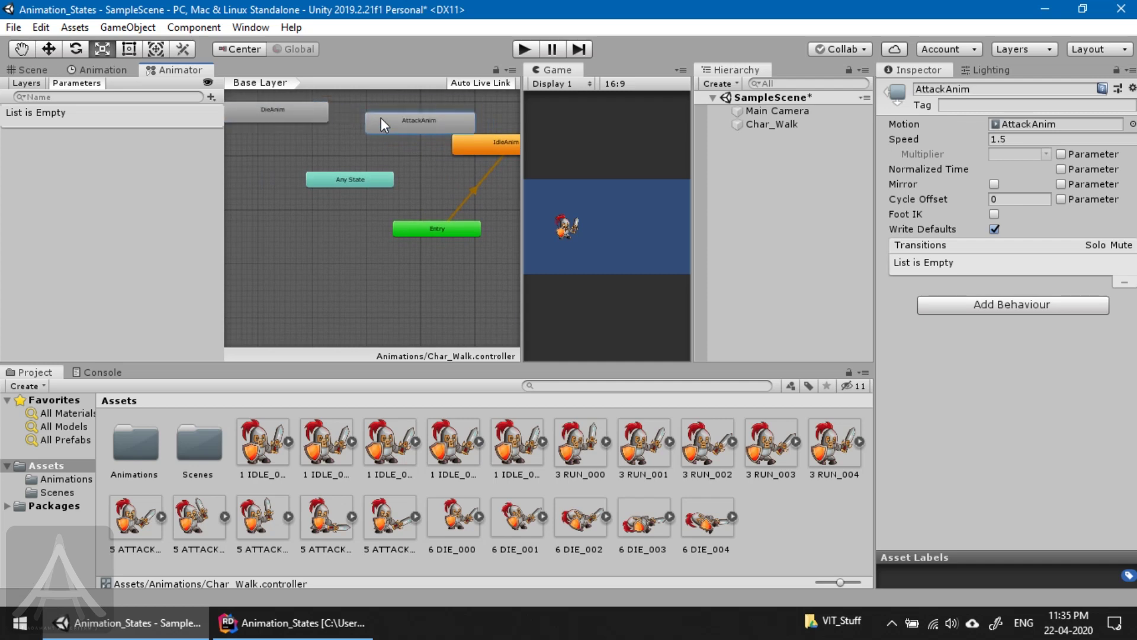
{"action": "middle_click_drag", "start_coordinate": [402, 162], "coordinate": [396, 187]}
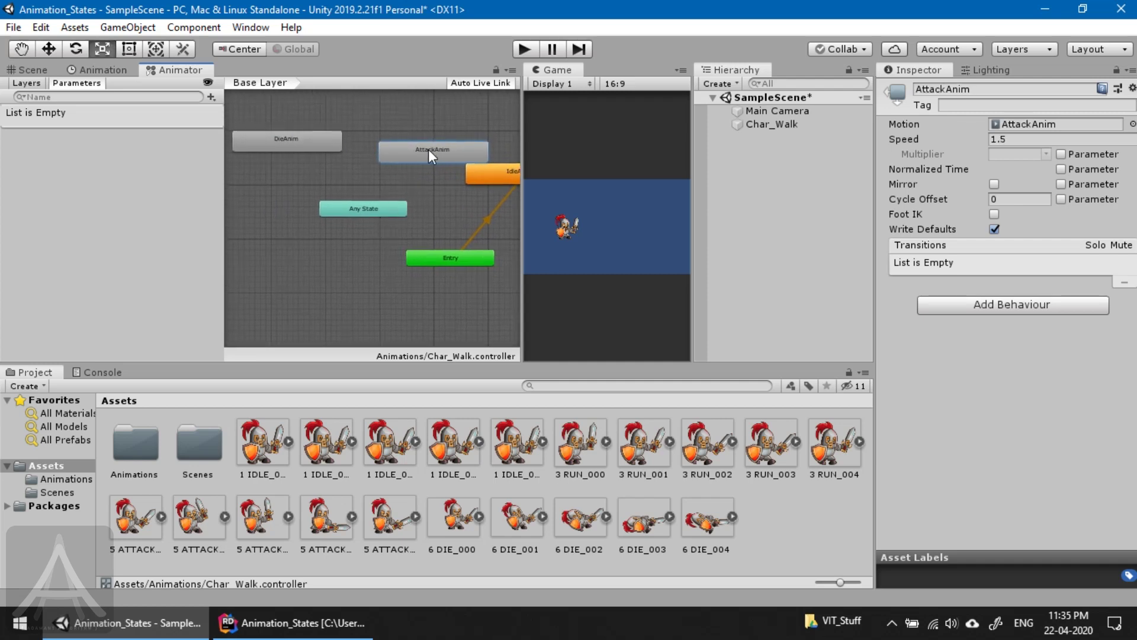
{"action": "left_click_drag", "start_coordinate": [428, 149], "coordinate": [419, 137]}
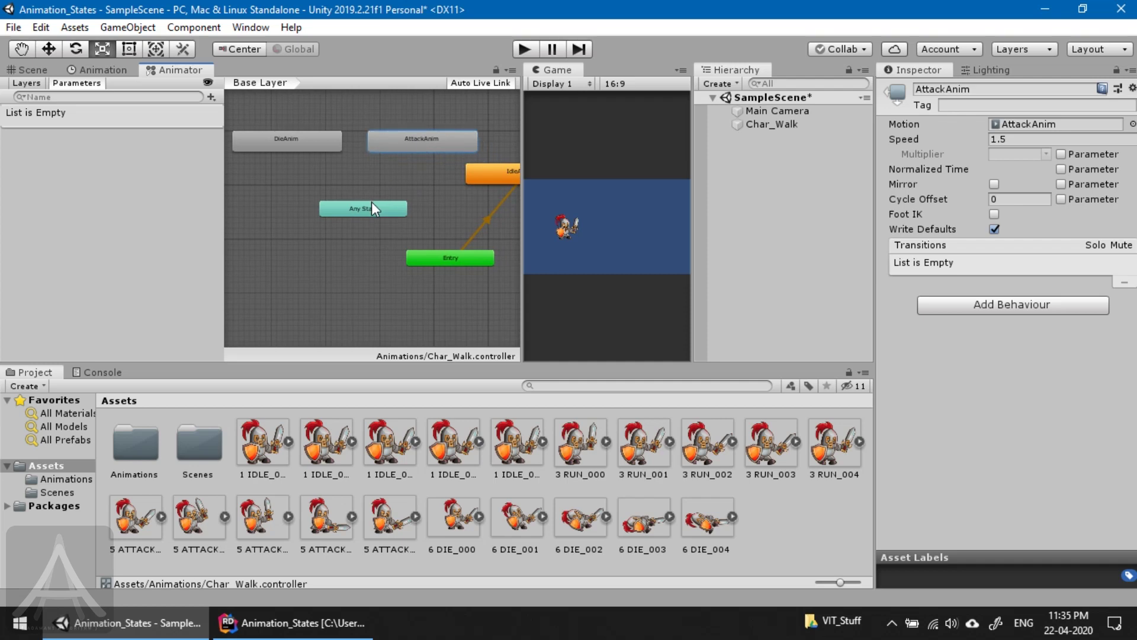
{"action": "left_click_drag", "start_coordinate": [359, 204], "coordinate": [312, 144]}
{"action": "left_click_drag", "start_coordinate": [403, 152], "coordinate": [424, 149]}
{"action": "key", "text": "Escape"}
Return to the Scene view and add a new script component named ChangeStates to Char_Walk.
{"action": "left_click", "coordinate": [84, 68]}
{"action": "left_click", "coordinate": [30, 70]}
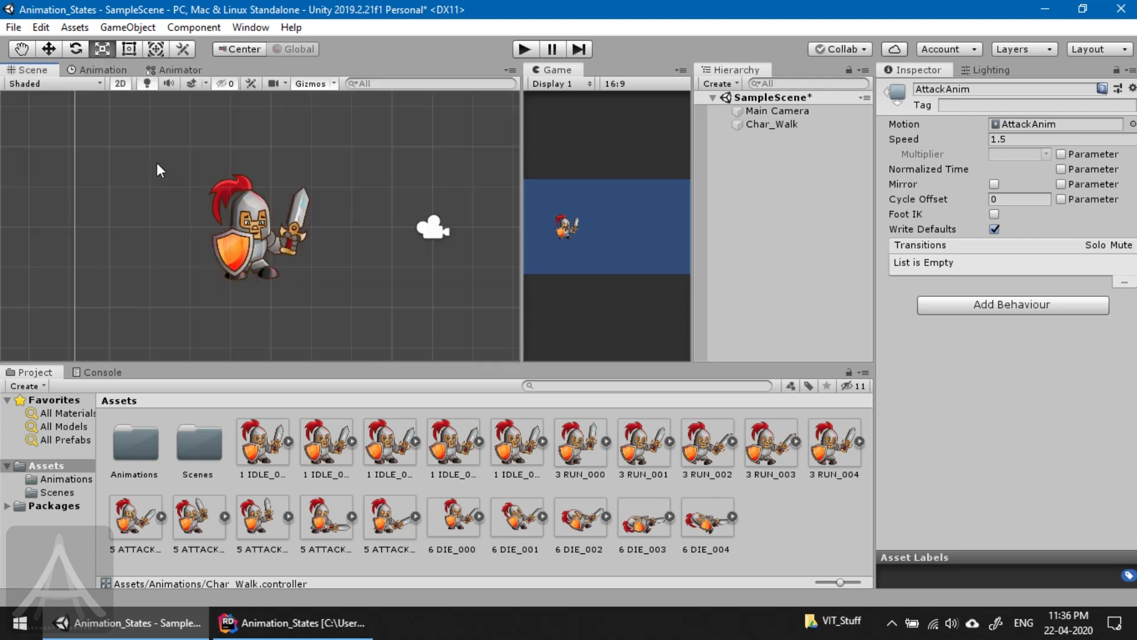
{"action": "left_click", "coordinate": [780, 183]}
{"action": "left_click", "coordinate": [769, 125]}
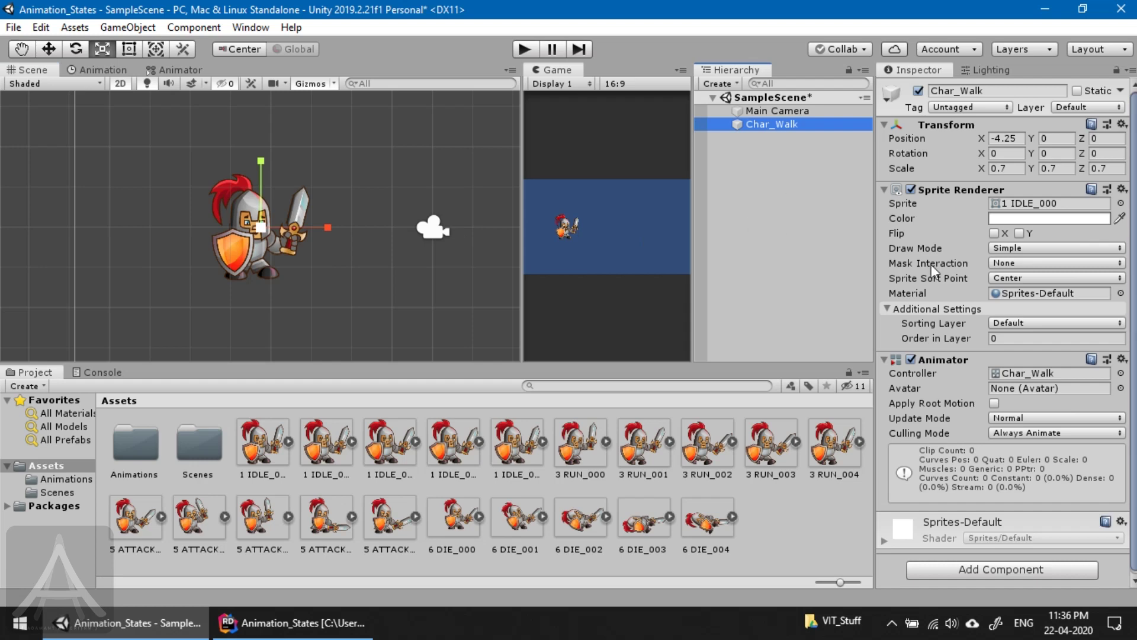
{"action": "scroll", "coordinate": [931, 264], "scroll_direction": "down", "scroll_amount": 1}
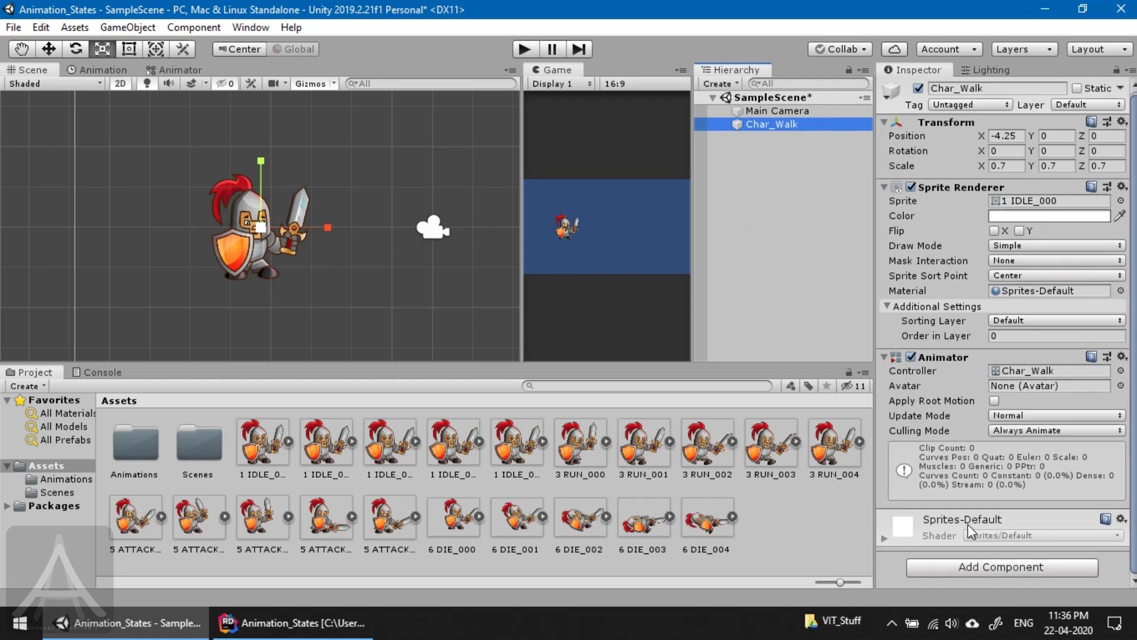
{"action": "left_click", "coordinate": [952, 563]}
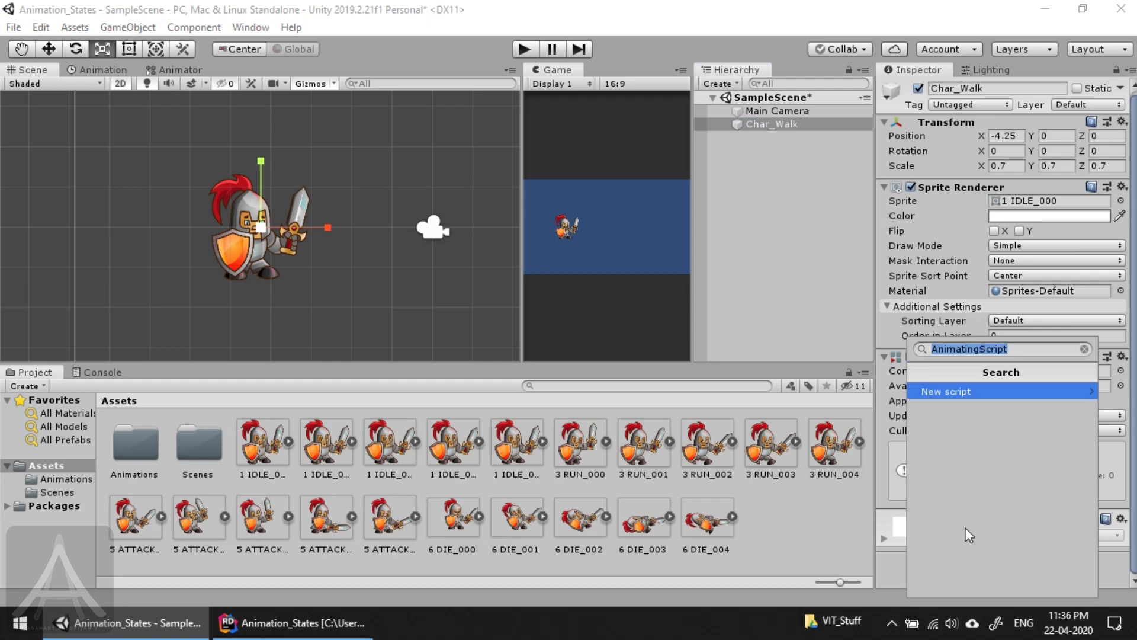
{"action": "type", "text": "A"}
{"action": "key", "text": "BackSpace"}
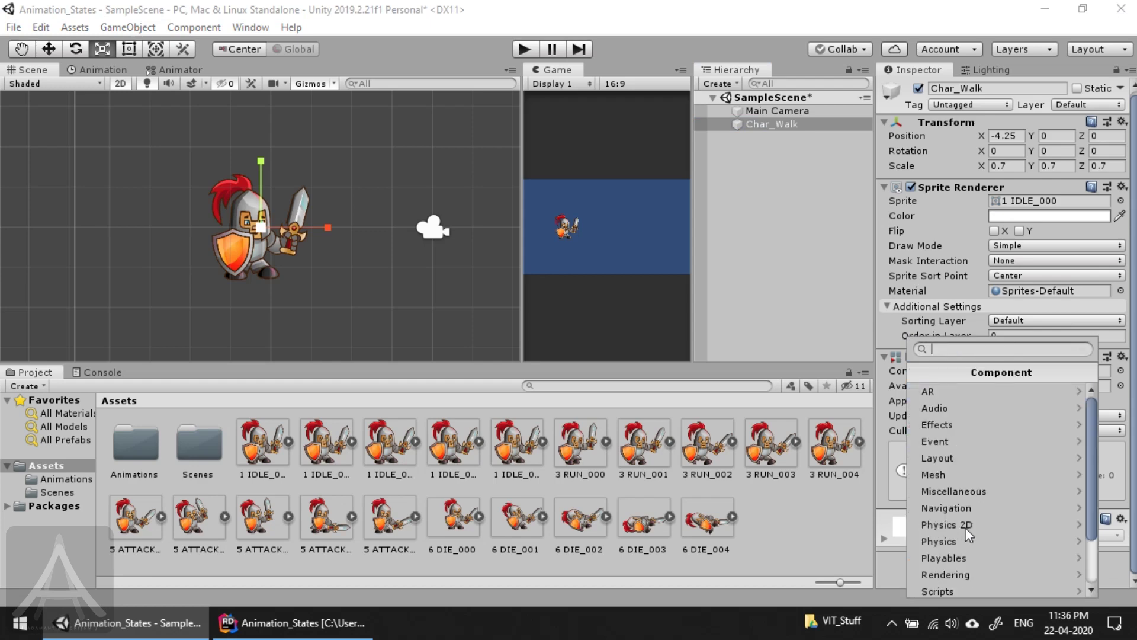
{"action": "type", "text": "Change"}
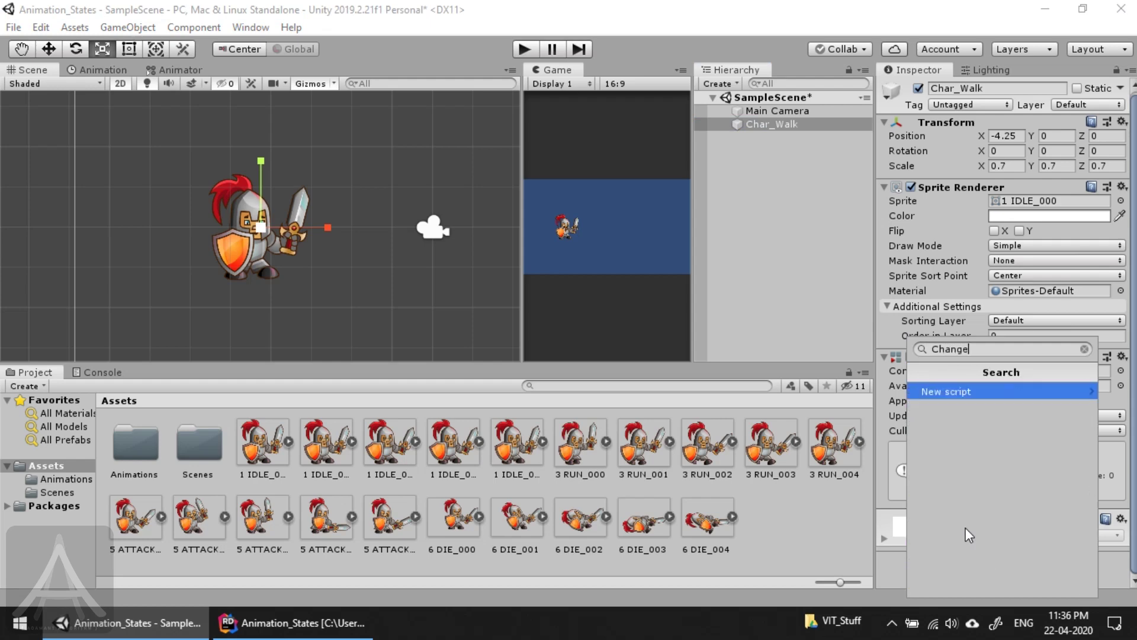
{"action": "type", "text": "States"}
{"action": "key", "text": "Return"}
{"action": "key", "text": "Return"}
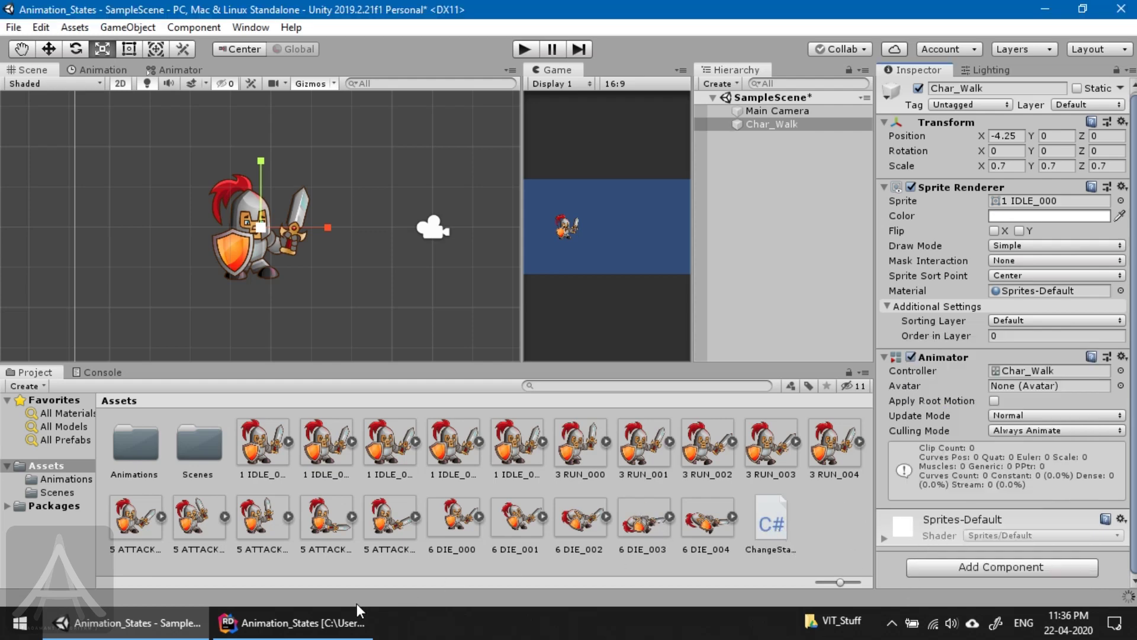
Select the ChangeStates script asset, switch to Rider, and open ChangeStates.cs there.
{"action": "left_click", "coordinate": [773, 522]}
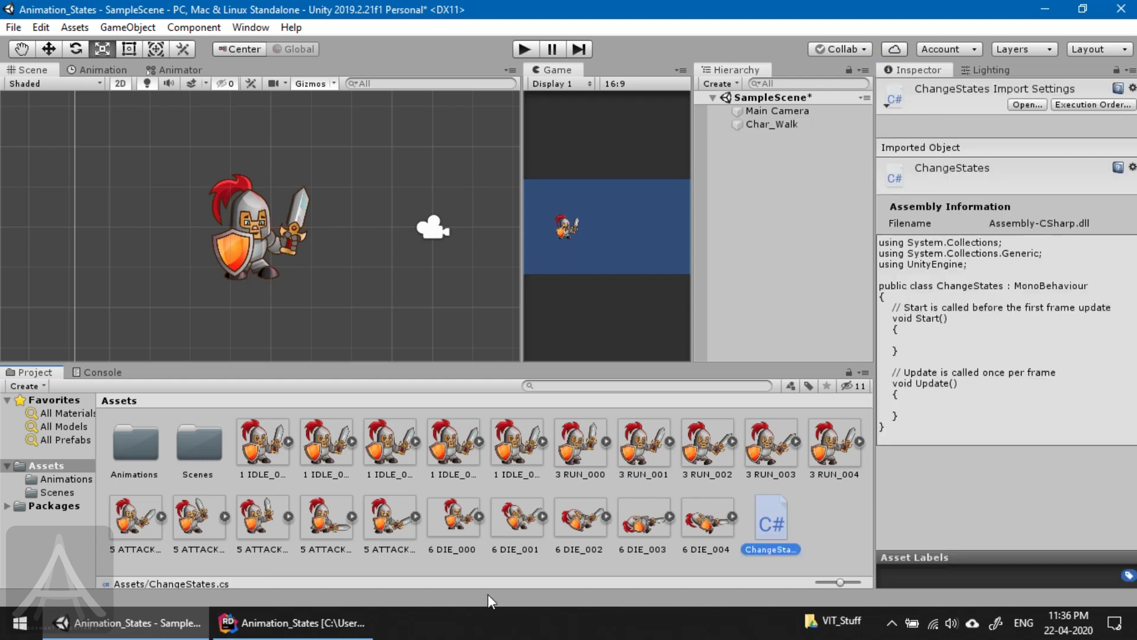
{"action": "left_click", "coordinate": [293, 622]}
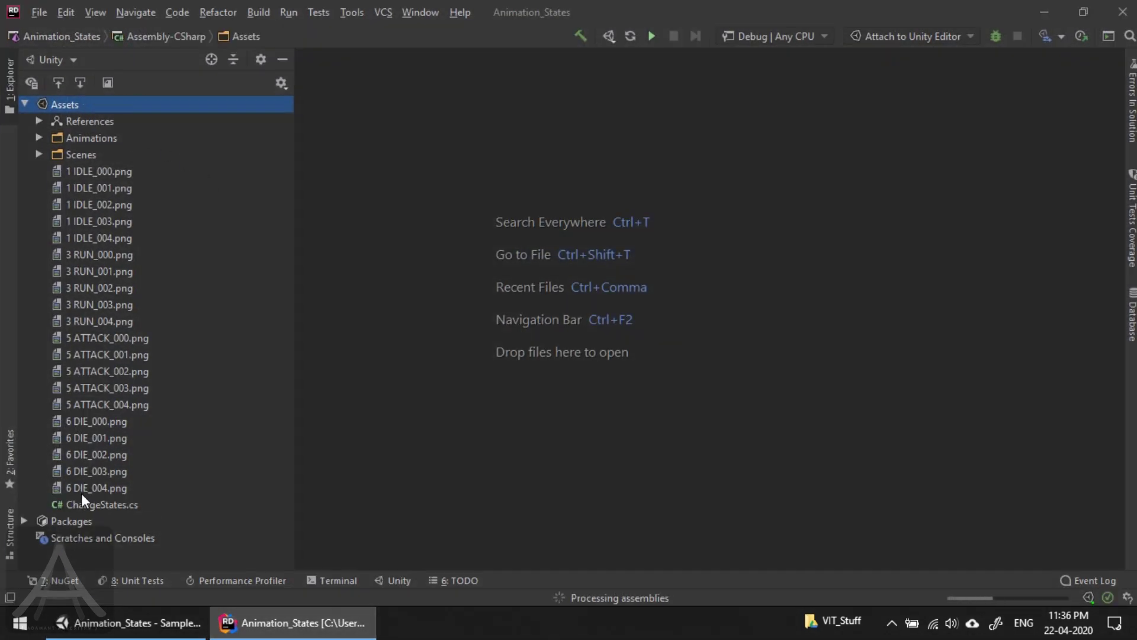
{"action": "left_click", "coordinate": [82, 504]}
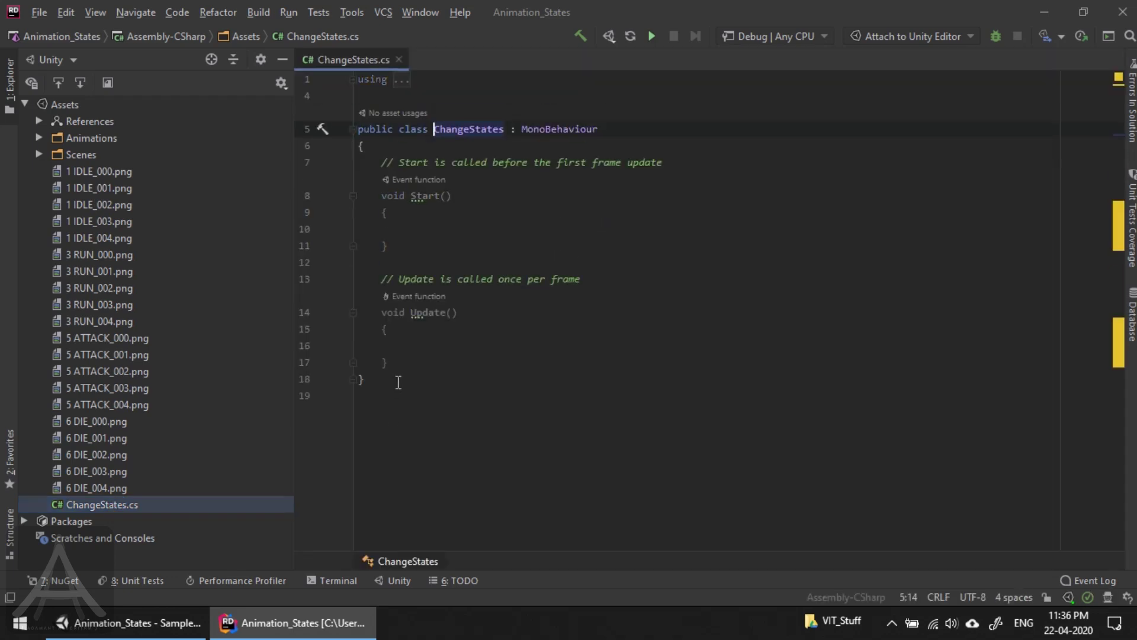
In the Update() method, start an if statement whose condition calls Input.GetKeyDown.
{"action": "left_click", "coordinate": [424, 342]}
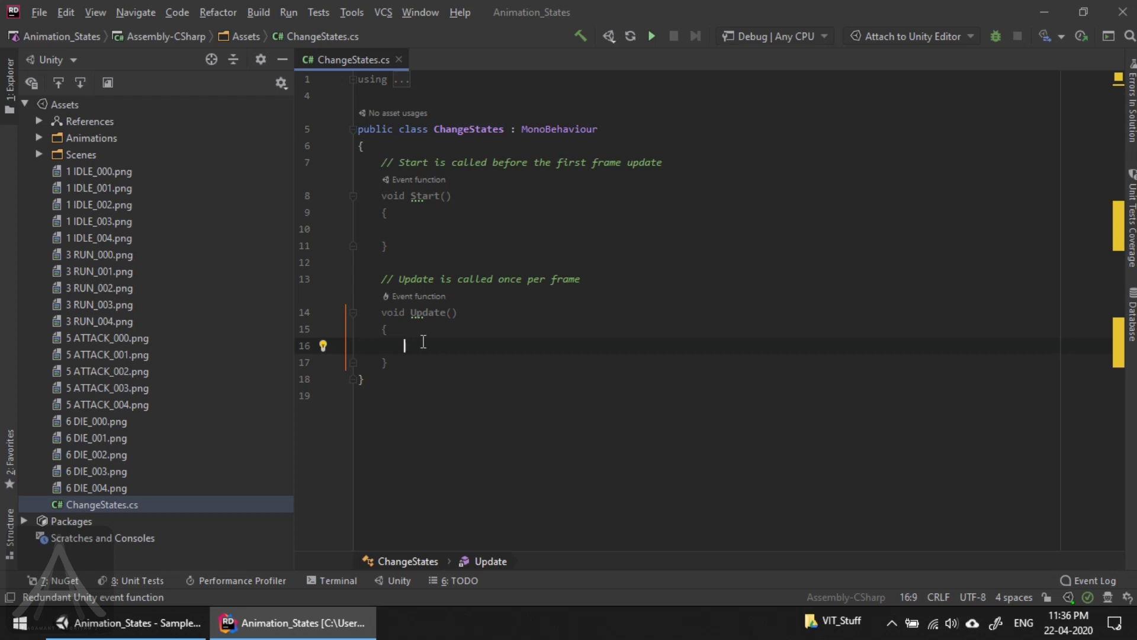
{"action": "type", "text": "if "}
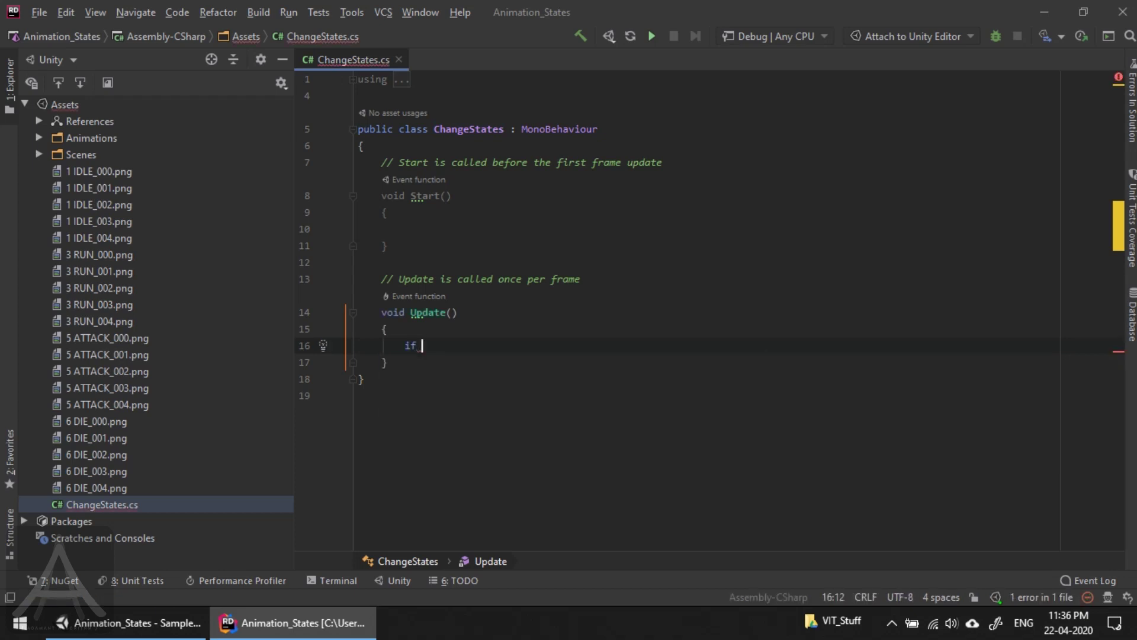
{"action": "type", "text": "("}
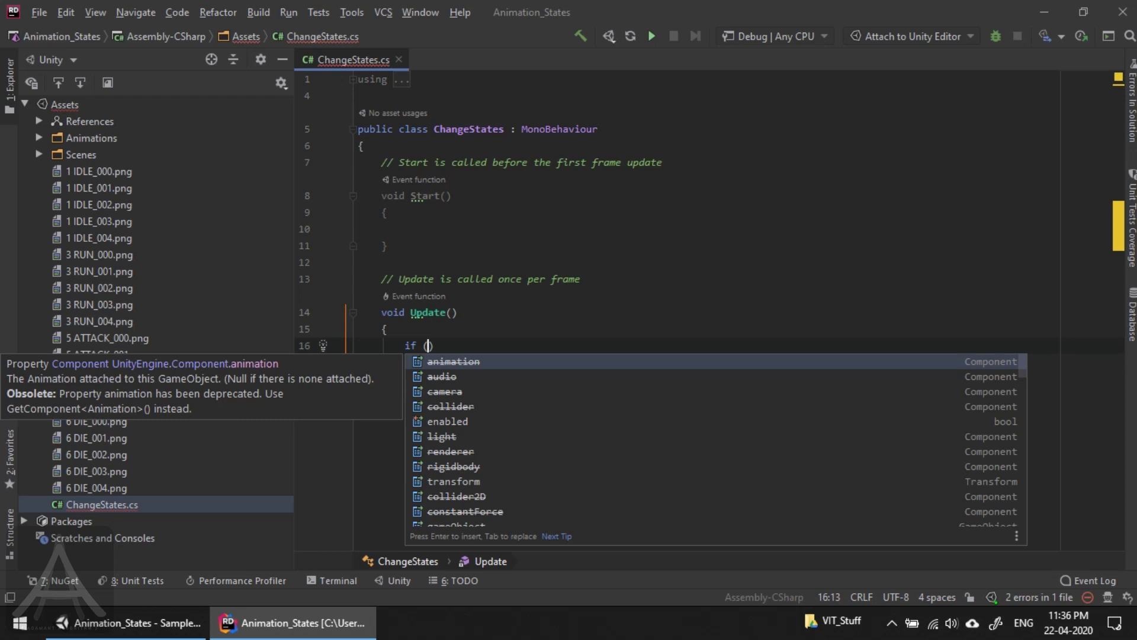
{"action": "type", "text": "Input."}
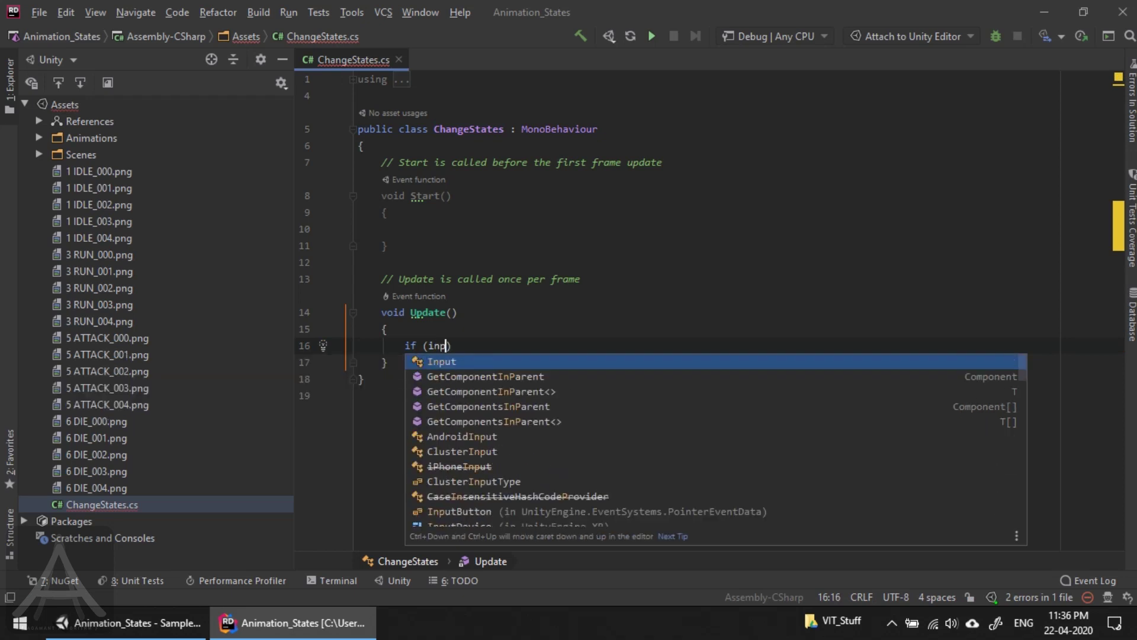
{"action": "type", "text": "get"}
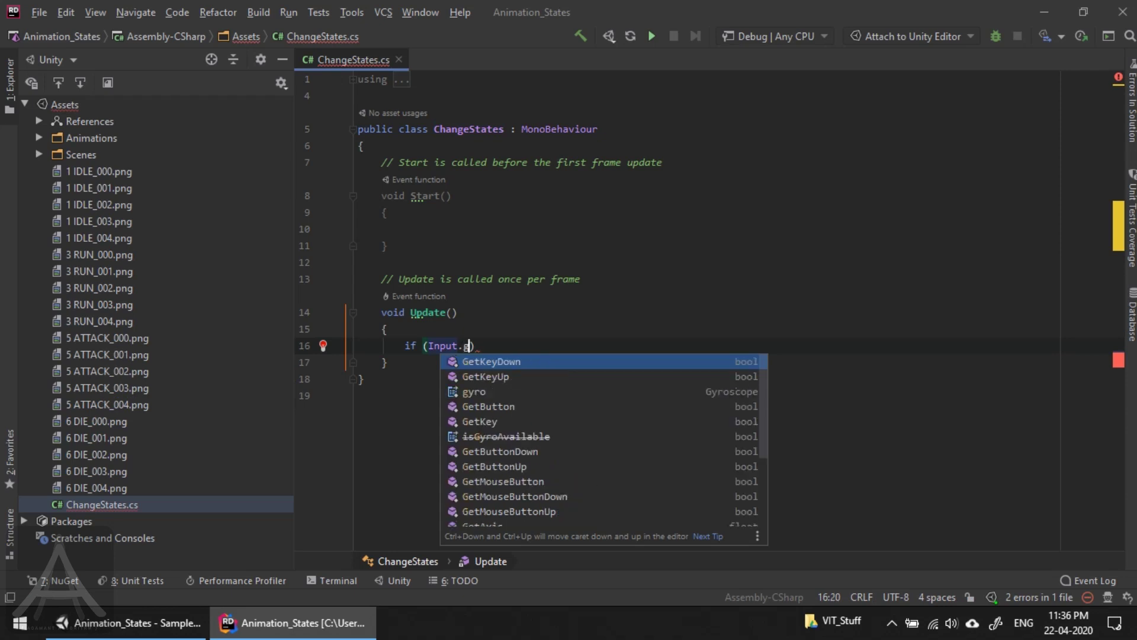
{"action": "key", "text": "Down"}
{"action": "key", "text": "Down"}
{"action": "key", "text": "Down"}
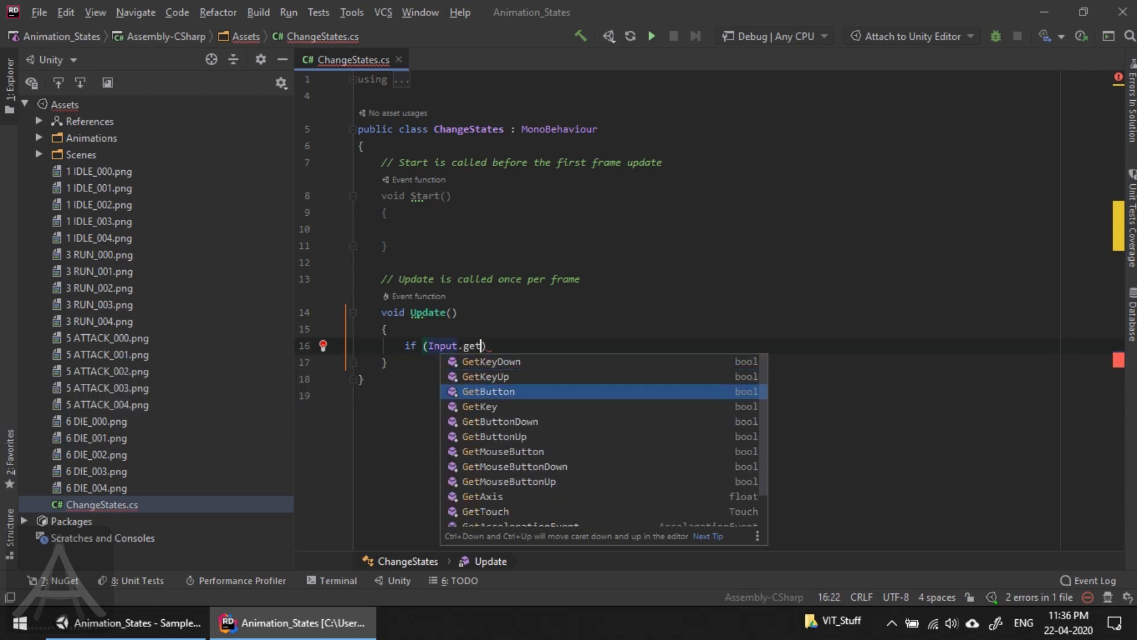
{"action": "key", "text": "Return"}
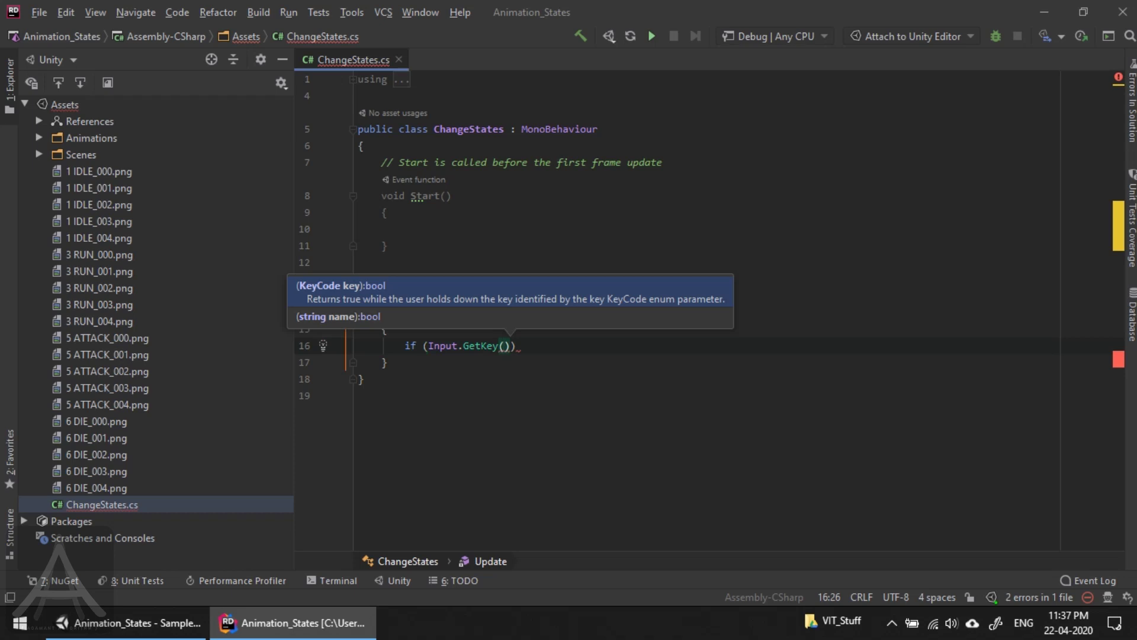
{"action": "key", "text": "Left"}
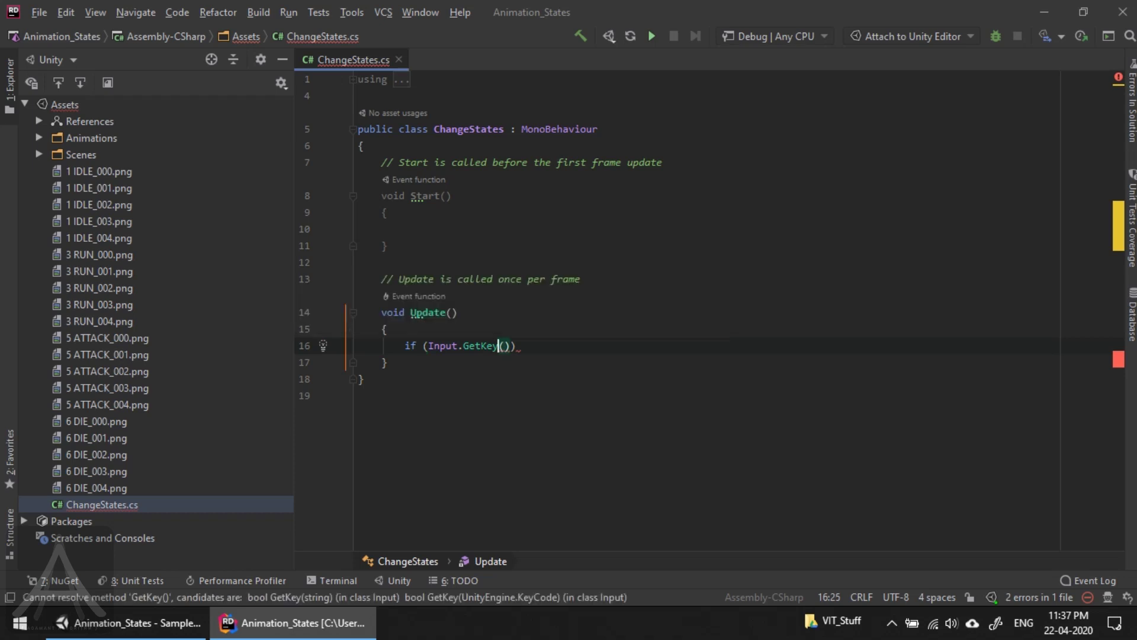
{"action": "type", "text": "d"}
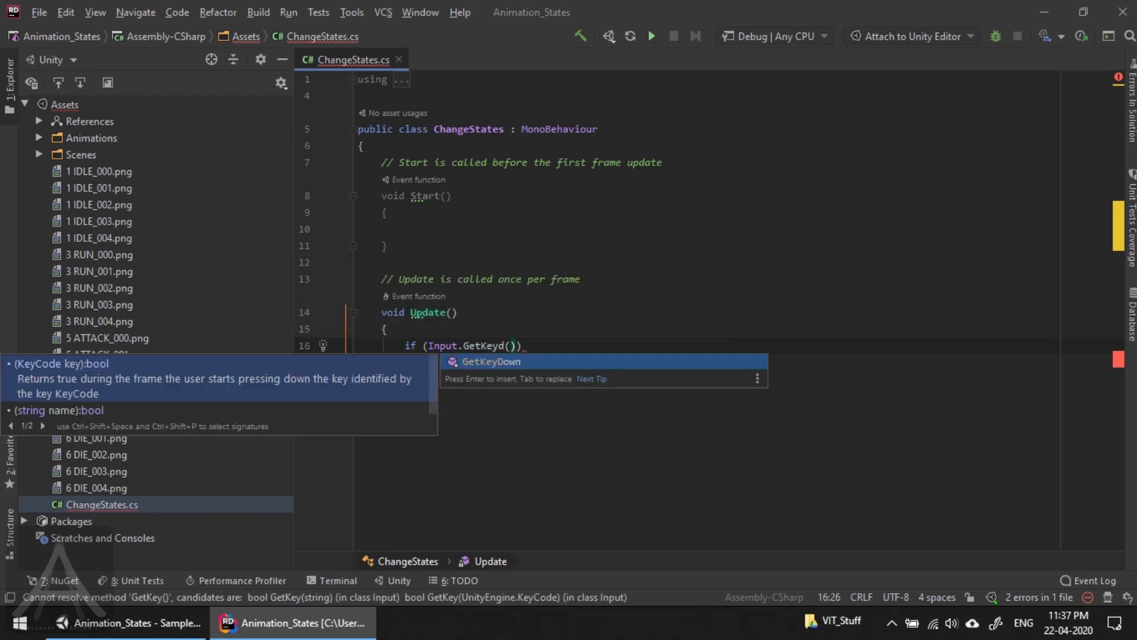
{"action": "key", "text": "Return"}
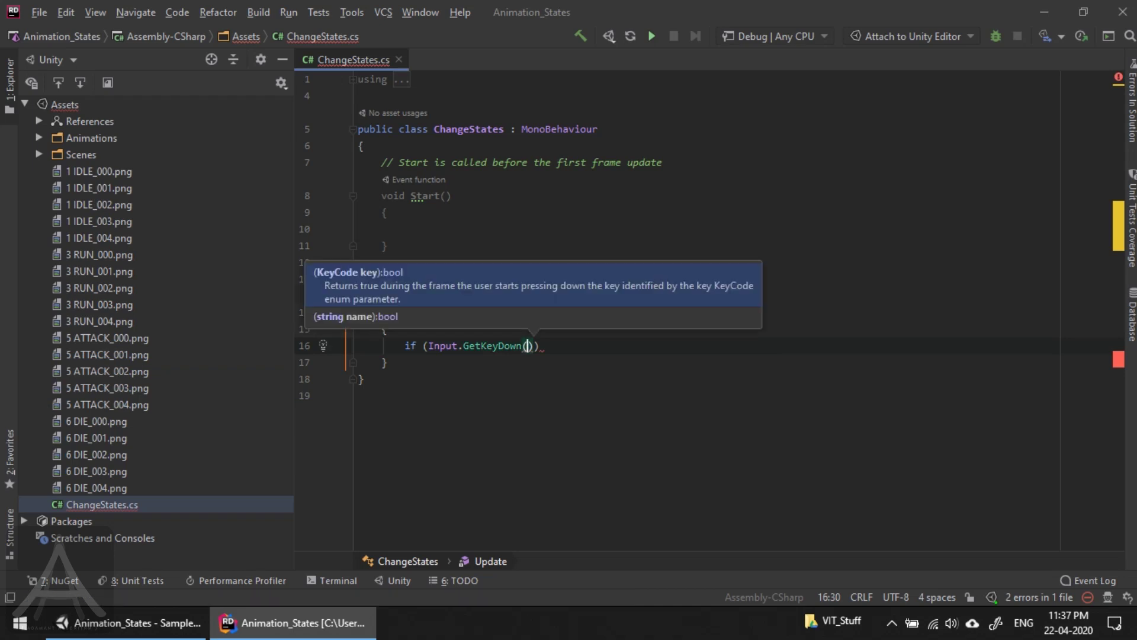
Pass KeyCode.Space to the GetKeyDown call and add an empty braced body to the if statement.
{"action": "type", "text": "Keycode"}
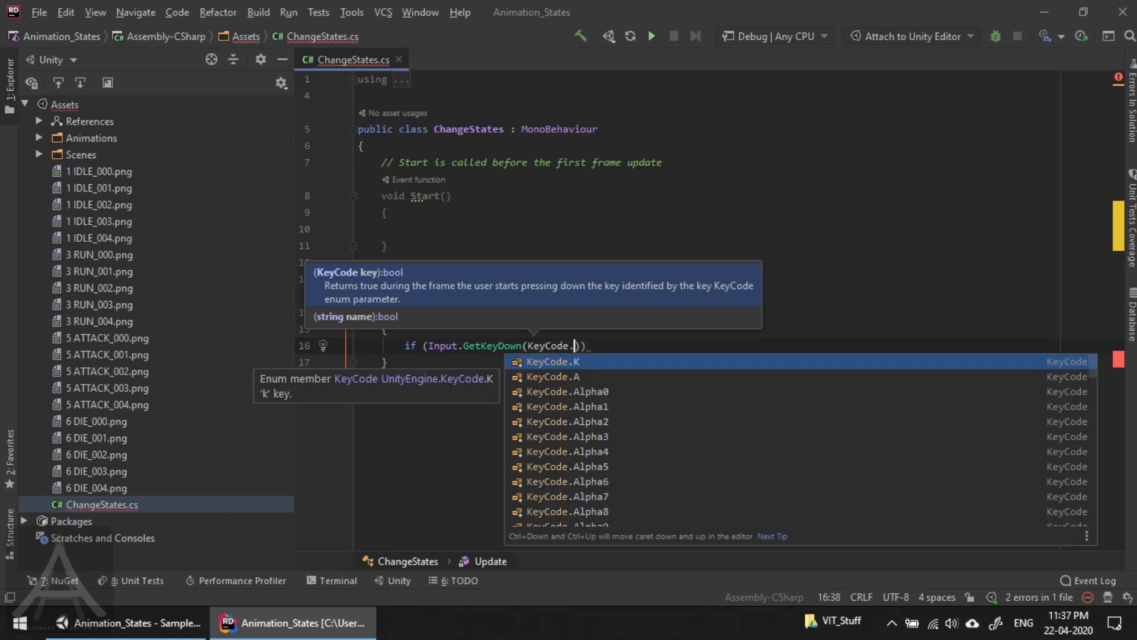
{"action": "type", "text": ".s"}
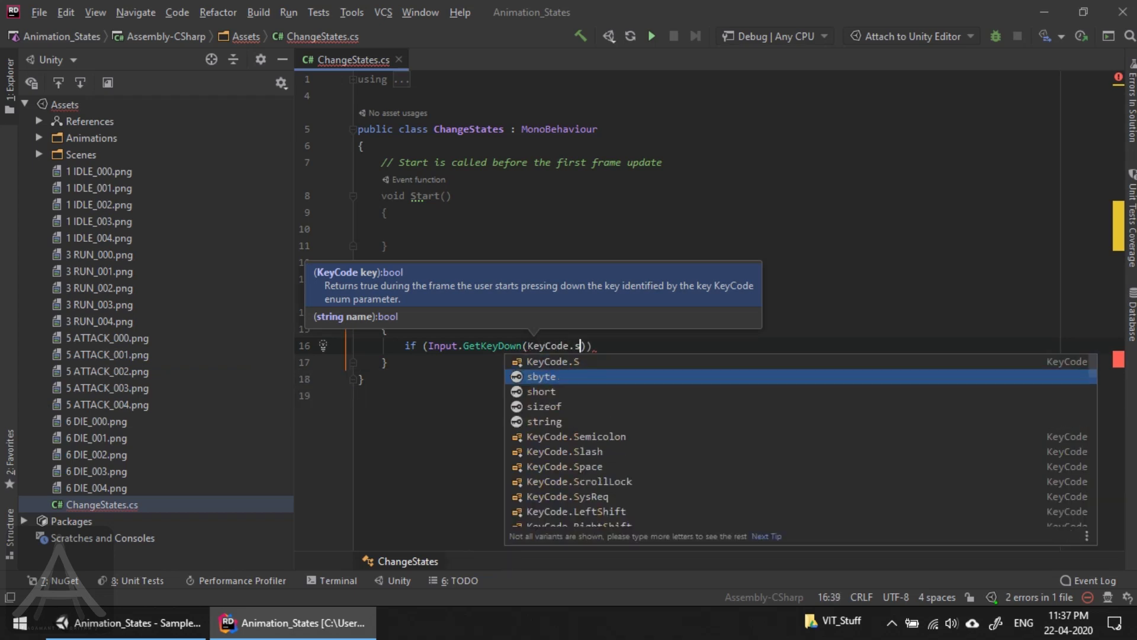
{"action": "type", "text": "p"}
{"action": "key", "text": "Return"}
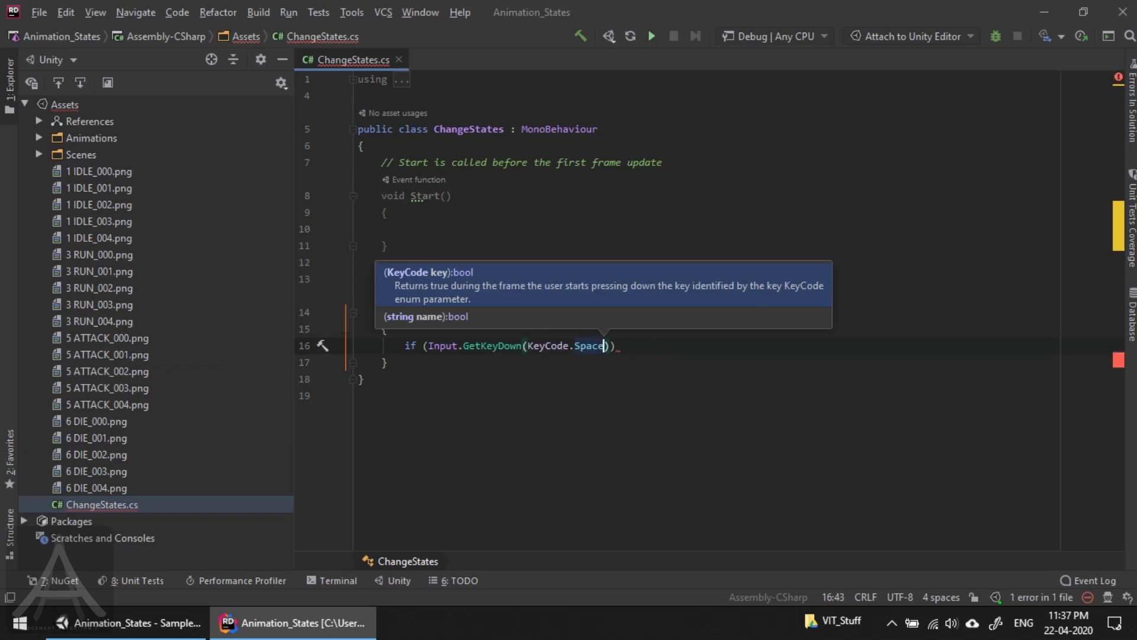
{"action": "left_click", "coordinate": [639, 348]}
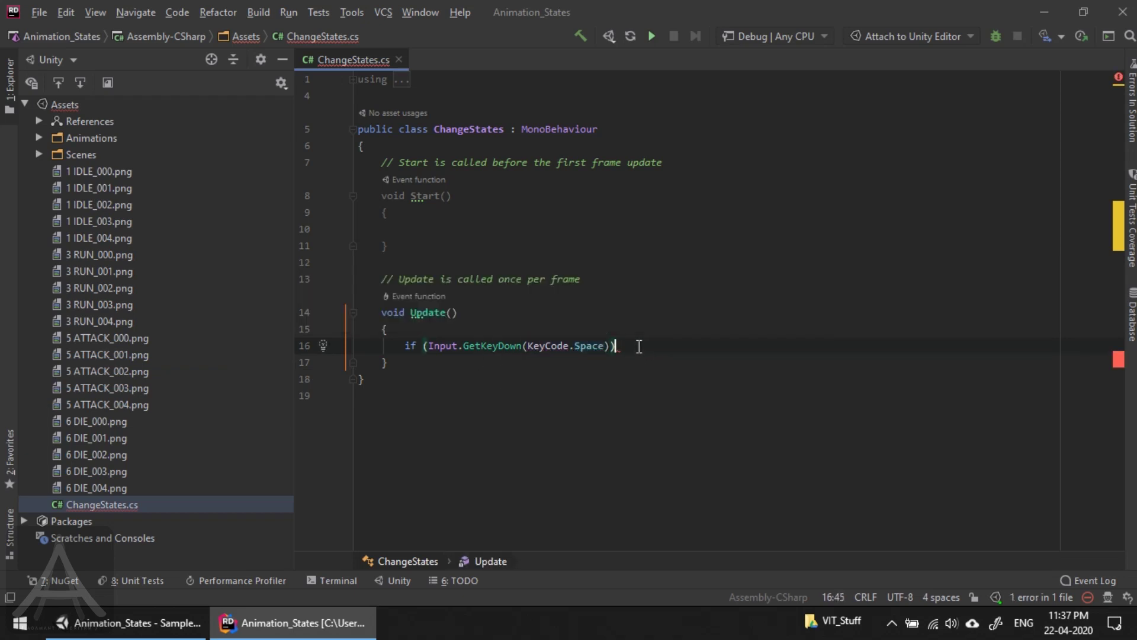
{"action": "key", "text": "Return"}
{"action": "type", "text": "{"}
{"action": "key", "text": "Return"}
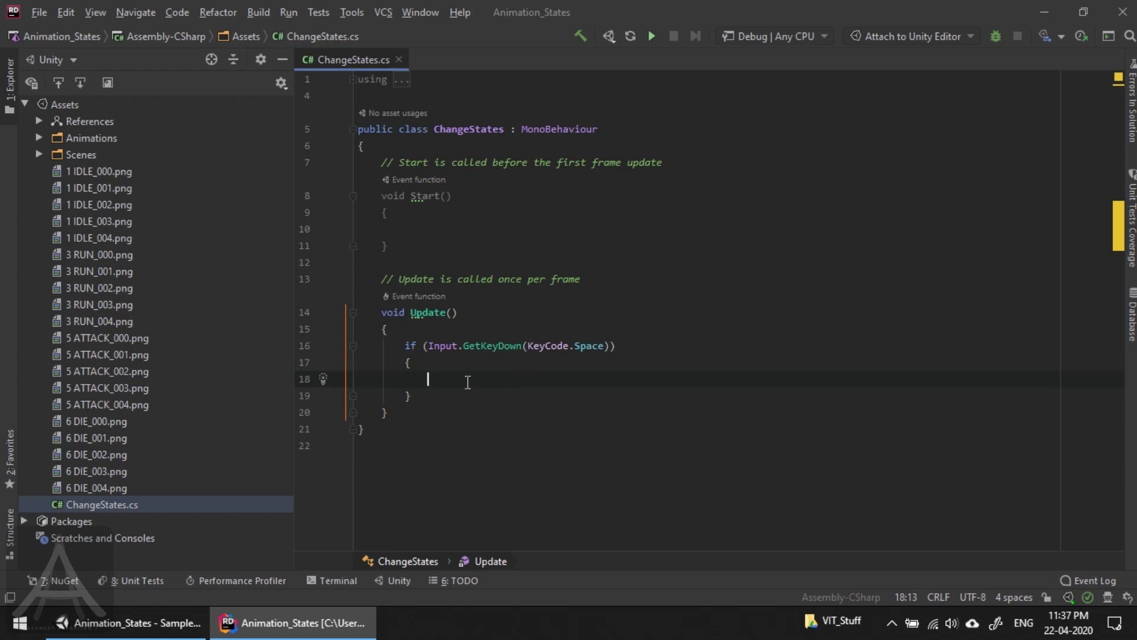
Switch to Unity and, in the Animator, make a transition from Any State to AttackAnim, nudging the AttackAnim state slightly.
{"action": "left_click", "coordinate": [127, 622]}
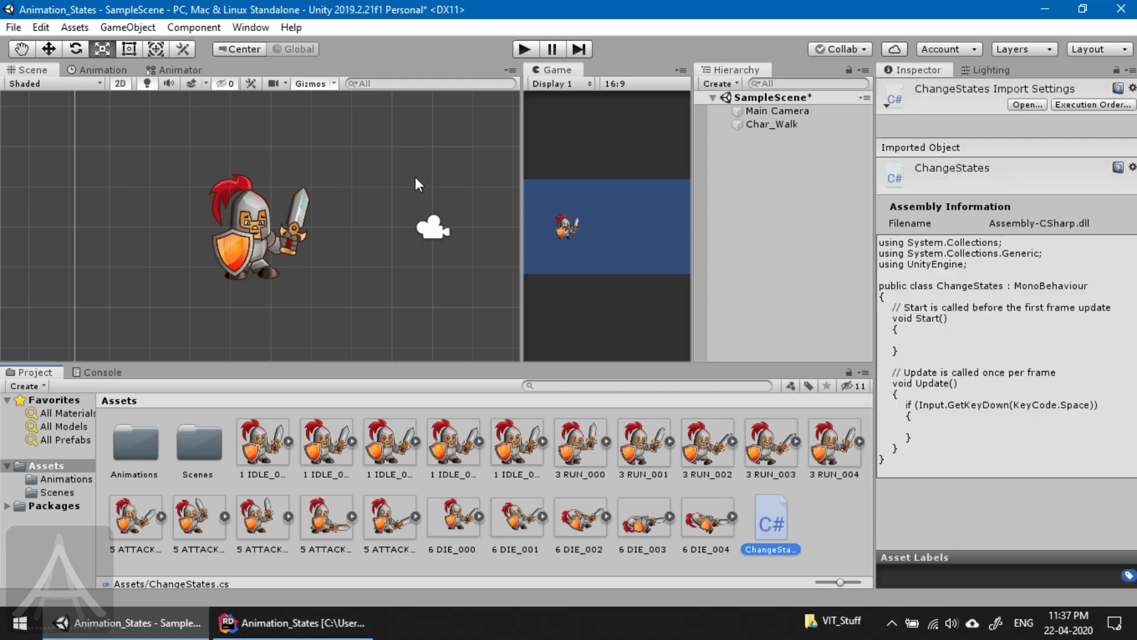
{"action": "left_click", "coordinate": [172, 71]}
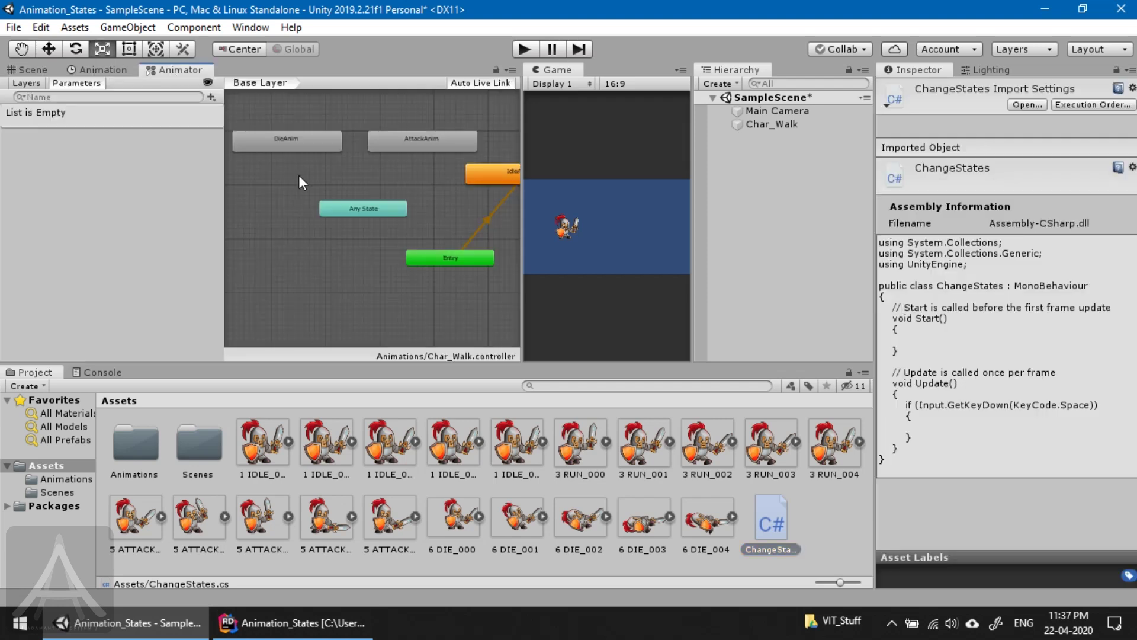
{"action": "mouse_move", "coordinate": [436, 186]}
{"action": "middle_mouse_down"}
{"action": "mouse_move", "coordinate": [355, 216]}
{"action": "mouse_move", "coordinate": [443, 199]}
{"action": "middle_mouse_up"}
{"action": "left_click", "coordinate": [321, 205]}
{"action": "mouse_move", "coordinate": [343, 189]}
{"action": "middle_mouse_down"}
{"action": "mouse_move", "coordinate": [370, 192]}
{"action": "mouse_move", "coordinate": [331, 200]}
{"action": "middle_mouse_up"}
{"action": "right_click", "coordinate": [321, 222]}
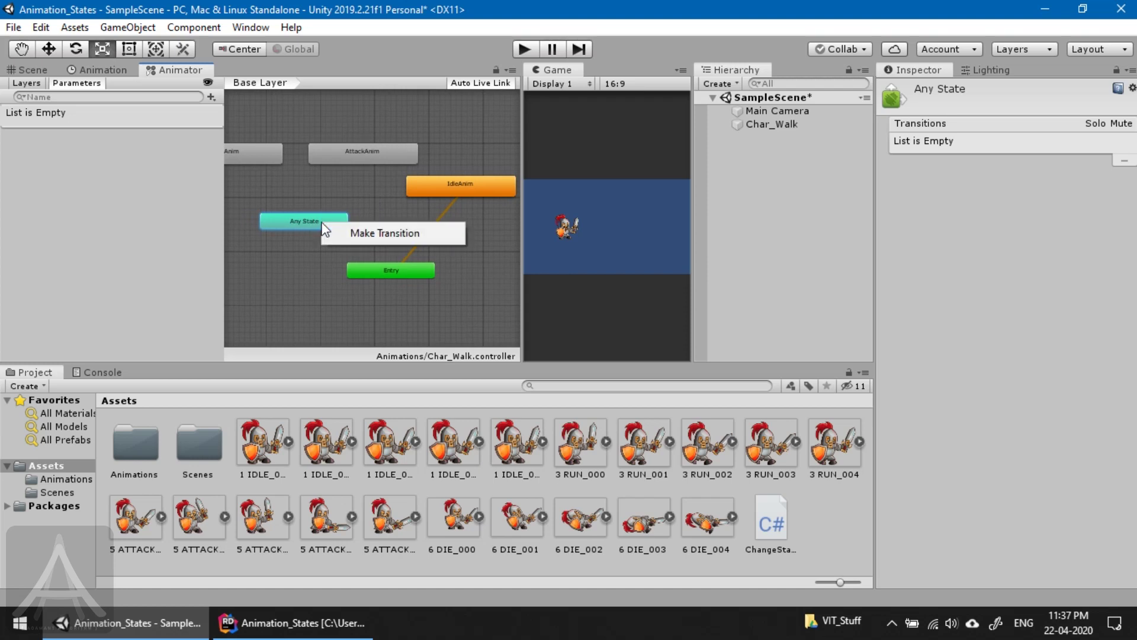
{"action": "left_click", "coordinate": [327, 219]}
{"action": "scroll", "coordinate": [328, 220], "scroll_direction": "up", "scroll_amount": 3}
{"action": "right_click", "coordinate": [325, 227]}
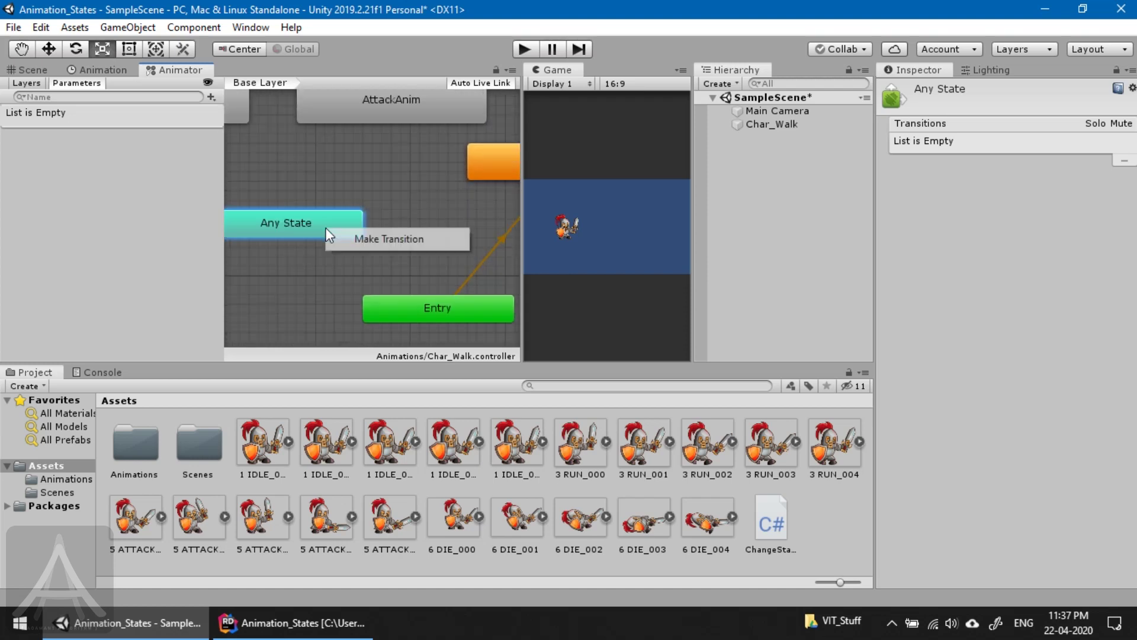
{"action": "left_click", "coordinate": [359, 240]}
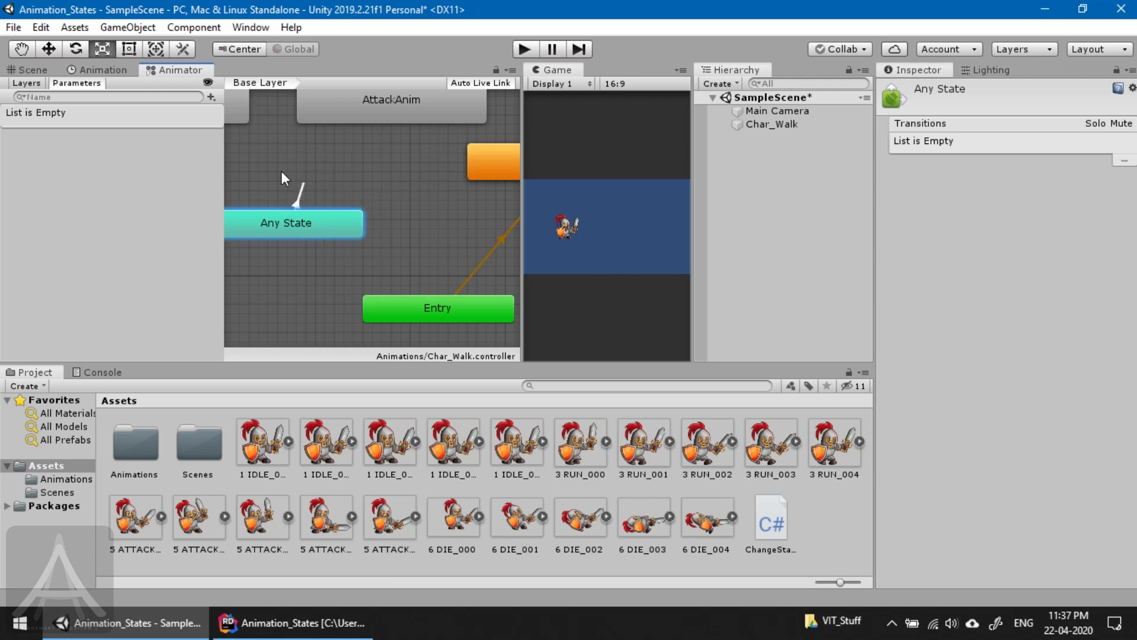
{"action": "left_click", "coordinate": [397, 104]}
{"action": "left_click_drag", "start_coordinate": [372, 104], "coordinate": [365, 116]}
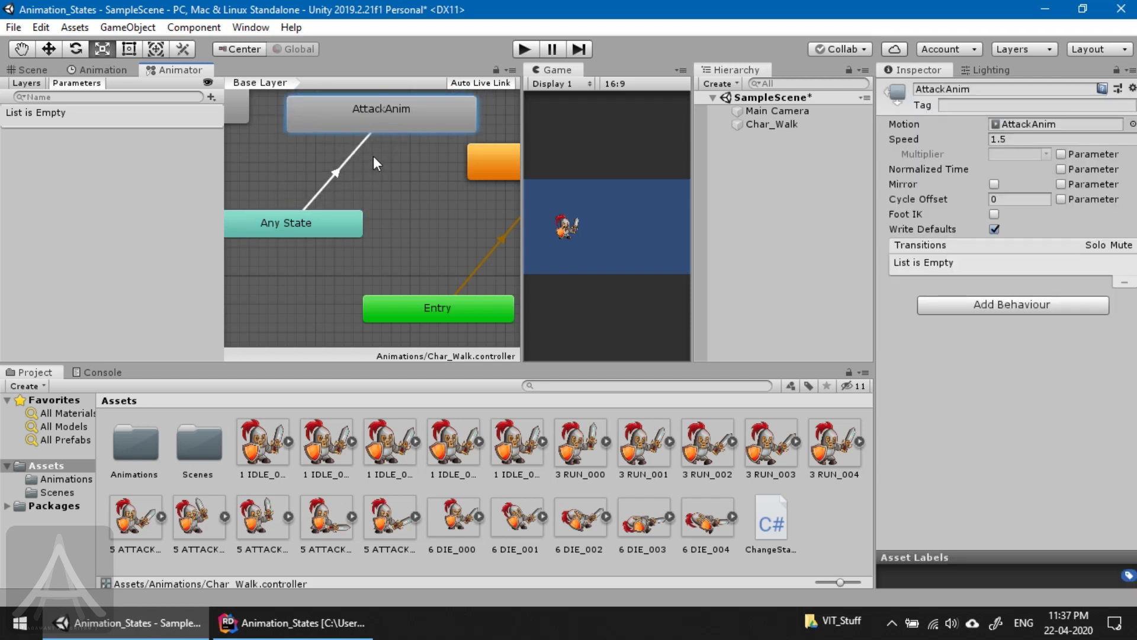
Select the Any State to AttackAnim transition and examine its settings and conditions.
{"action": "left_click", "coordinate": [339, 172]}
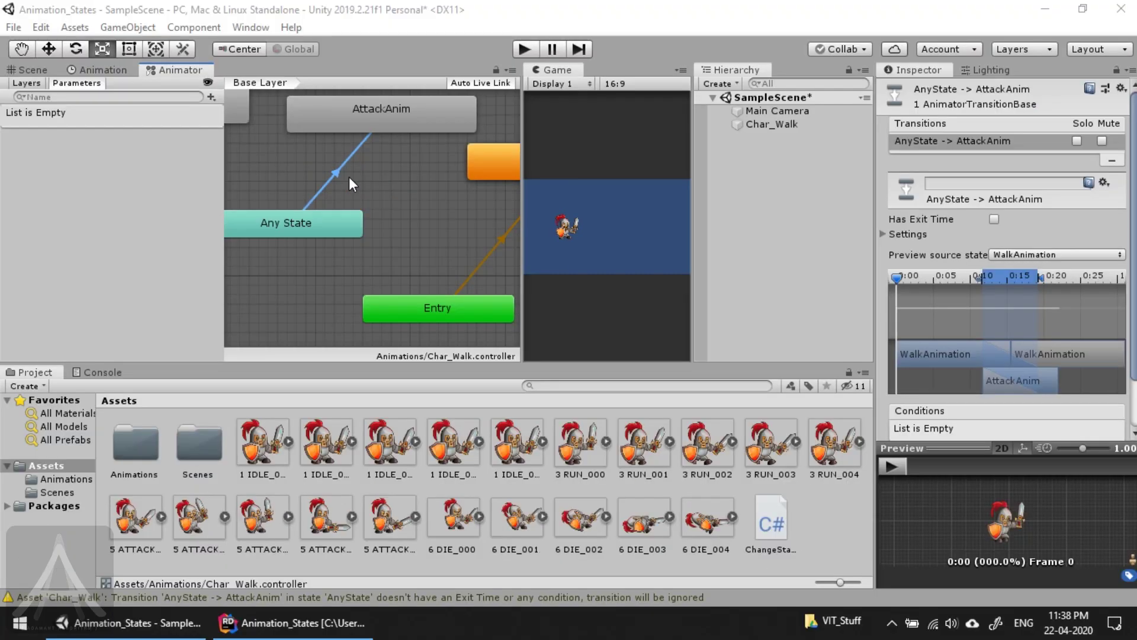
{"action": "left_click", "coordinate": [354, 173]}
{"action": "left_click", "coordinate": [329, 156]}
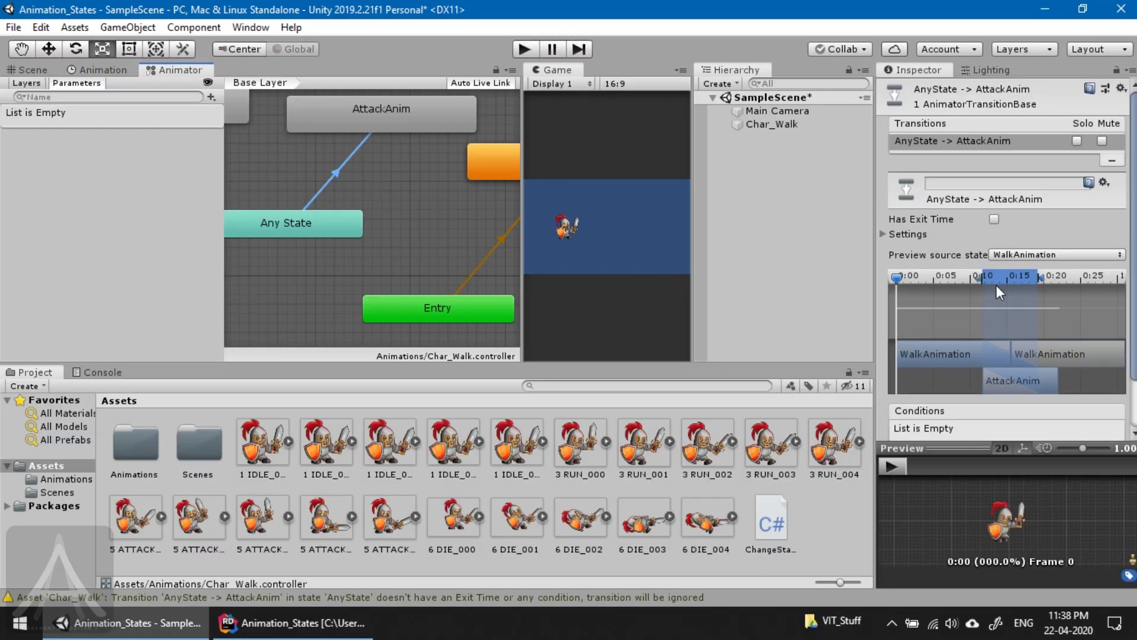
{"action": "scroll", "coordinate": [998, 275], "scroll_direction": "down", "scroll_amount": 1}
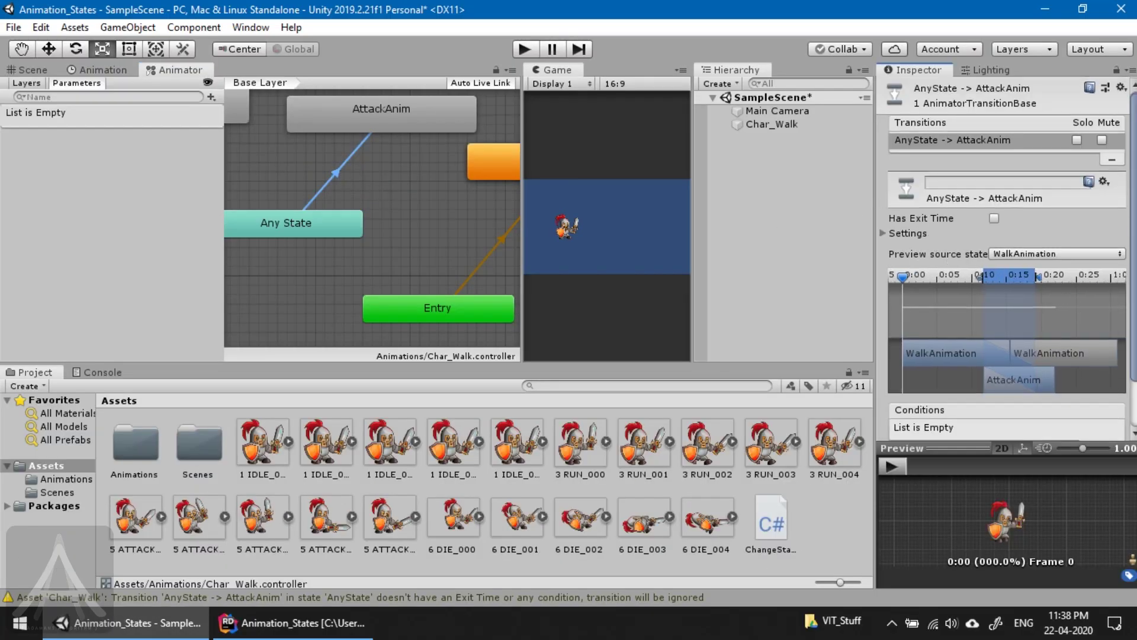
{"action": "scroll", "coordinate": [942, 368], "scroll_direction": "down", "scroll_amount": 1}
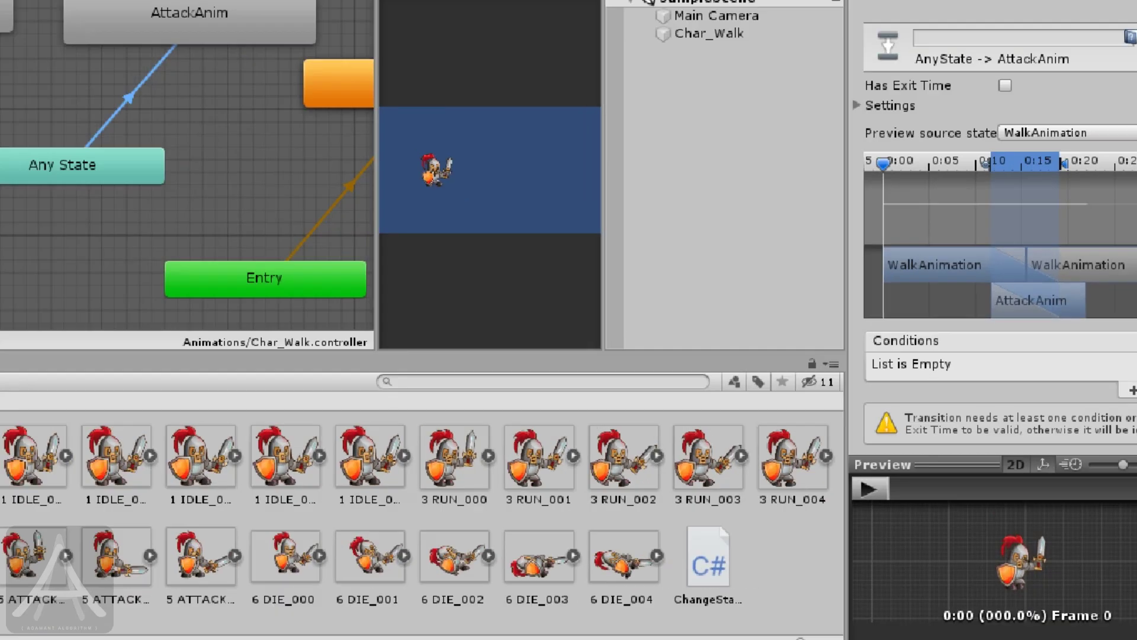
{"action": "mouse_move", "coordinate": [930, 347]}
{"action": "left_mouse_down"}
{"action": "mouse_move", "coordinate": [863, 328]}
{"action": "mouse_move", "coordinate": [986, 371]}
{"action": "mouse_move", "coordinate": [990, 347]}
{"action": "left_mouse_up"}
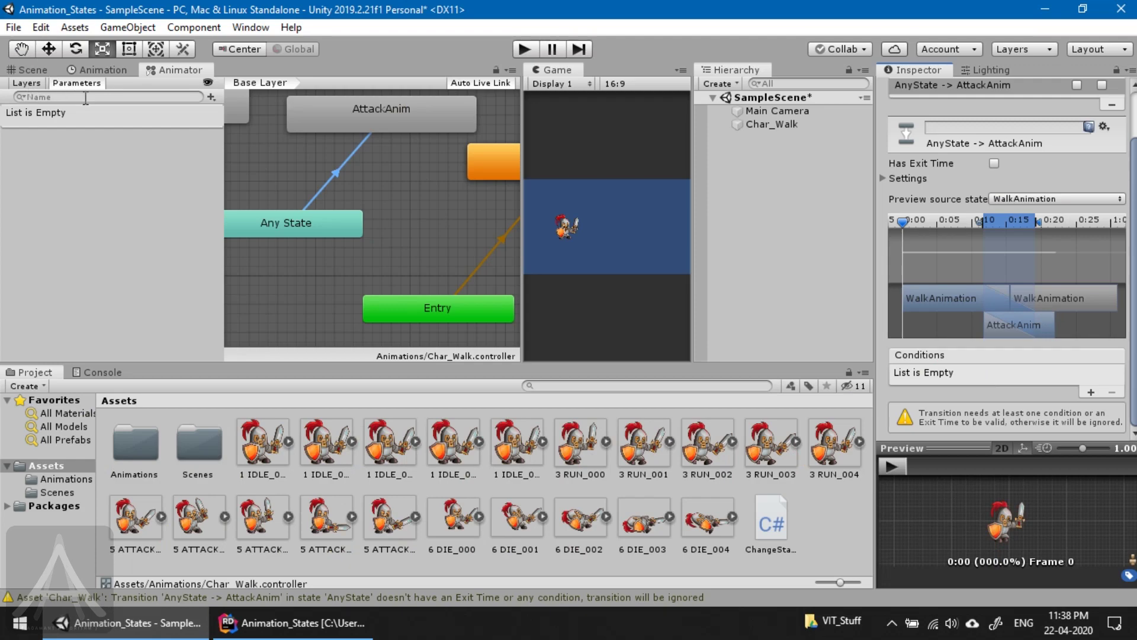
Review the types available for a new Animator parameter: Float, Int, Bool and Trigger.
{"action": "left_click", "coordinate": [211, 97]}
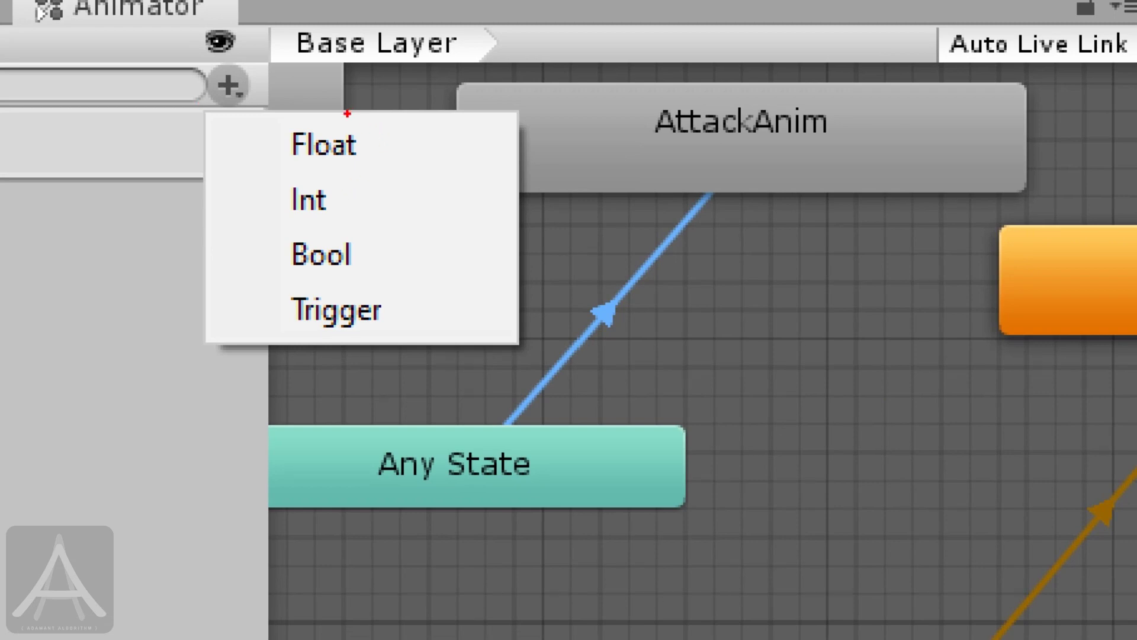
{"action": "mouse_move", "coordinate": [365, 141]}
{"action": "left_mouse_down"}
{"action": "mouse_move", "coordinate": [381, 149]}
{"action": "mouse_move", "coordinate": [476, 95]}
{"action": "left_mouse_up"}
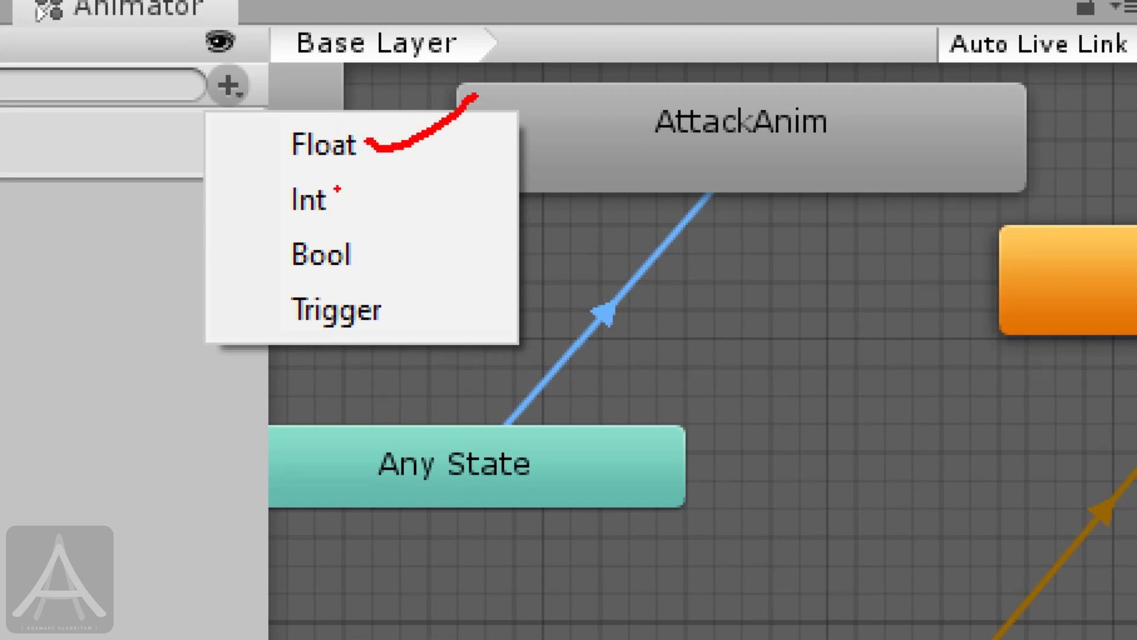
{"action": "left_click_drag", "start_coordinate": [338, 179], "coordinate": [456, 160]}
{"action": "left_click_drag", "start_coordinate": [359, 237], "coordinate": [471, 192]}
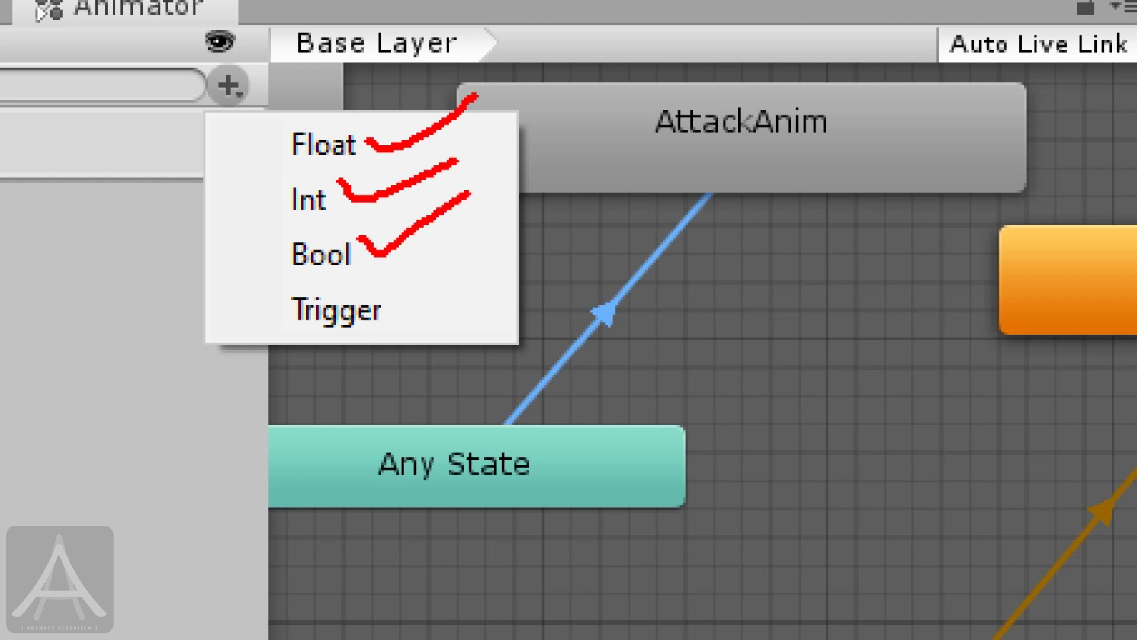
{"action": "mouse_move", "coordinate": [382, 306]}
{"action": "left_mouse_down"}
{"action": "mouse_move", "coordinate": [459, 285]}
{"action": "mouse_move", "coordinate": [527, 224]}
{"action": "left_mouse_up"}
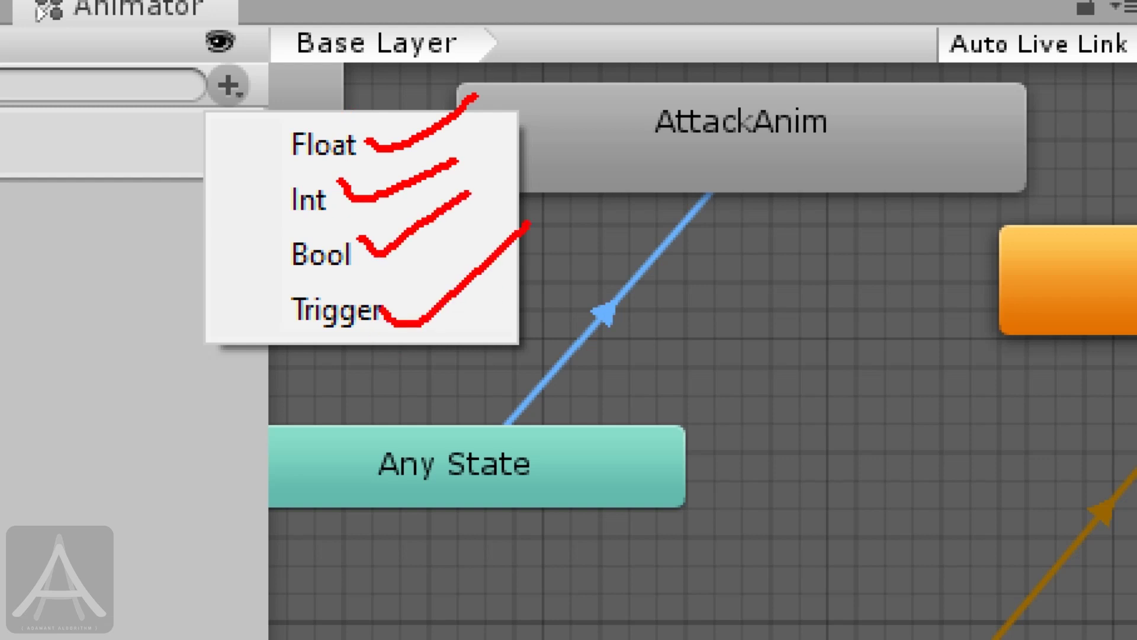
{"action": "mouse_move", "coordinate": [348, 286]}
{"action": "left_mouse_down"}
{"action": "mouse_move", "coordinate": [265, 275]}
{"action": "mouse_move", "coordinate": [341, 361]}
{"action": "mouse_move", "coordinate": [370, 279]}
{"action": "mouse_move", "coordinate": [329, 270]}
{"action": "left_mouse_up"}
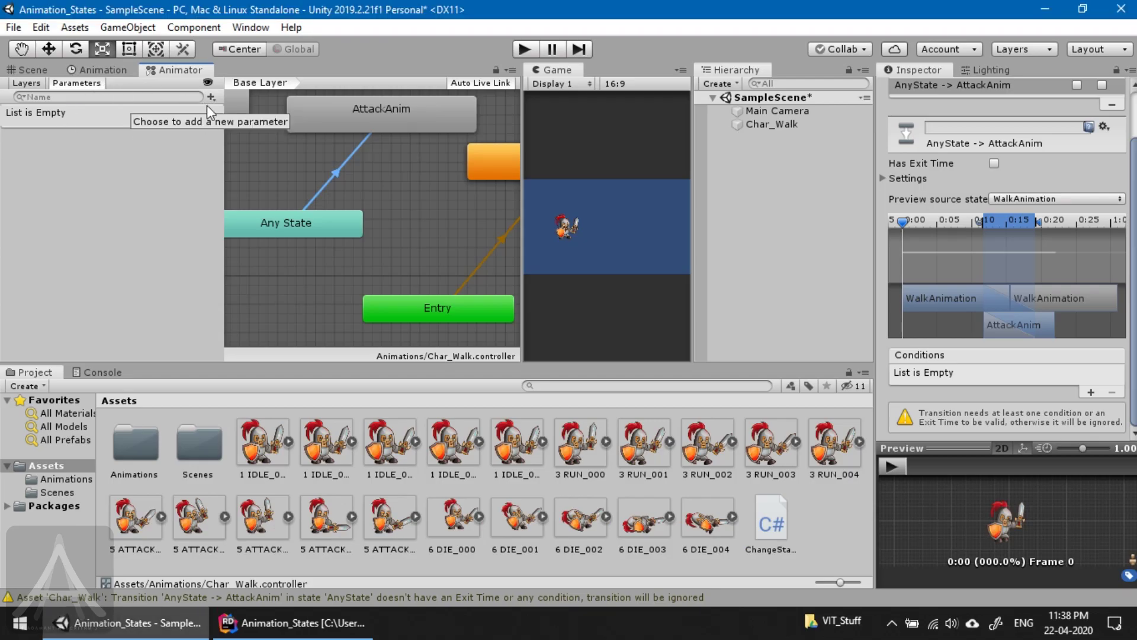
Add a Trigger parameter named DoAttack to the Animator controller.
{"action": "left_click", "coordinate": [210, 99]}
{"action": "left_click", "coordinate": [247, 171]}
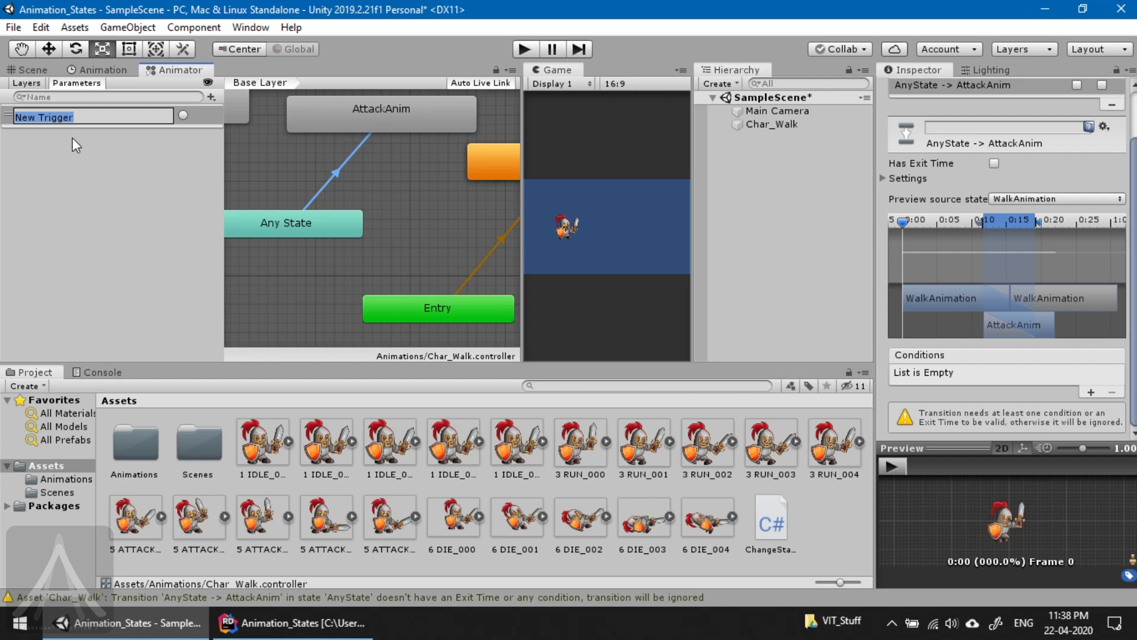
{"action": "type", "text": "Do"}
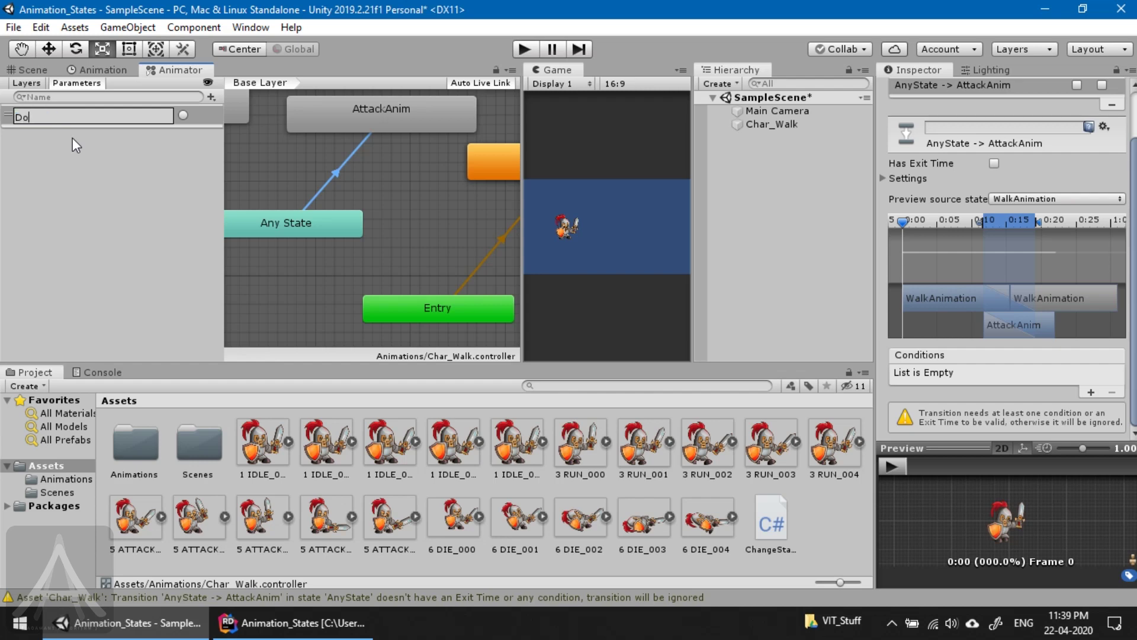
{"action": "type", "text": "Attack"}
{"action": "left_click", "coordinate": [350, 204]}
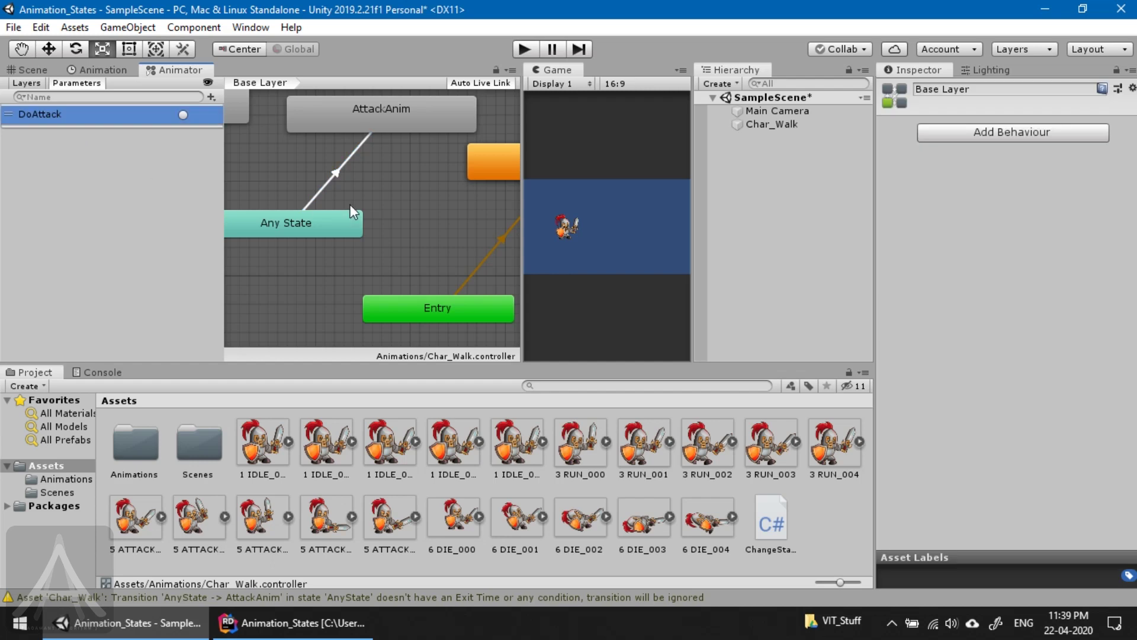
Add a DoAttack condition to the transition from Any State to AttackAnim.
{"action": "left_click", "coordinate": [336, 173]}
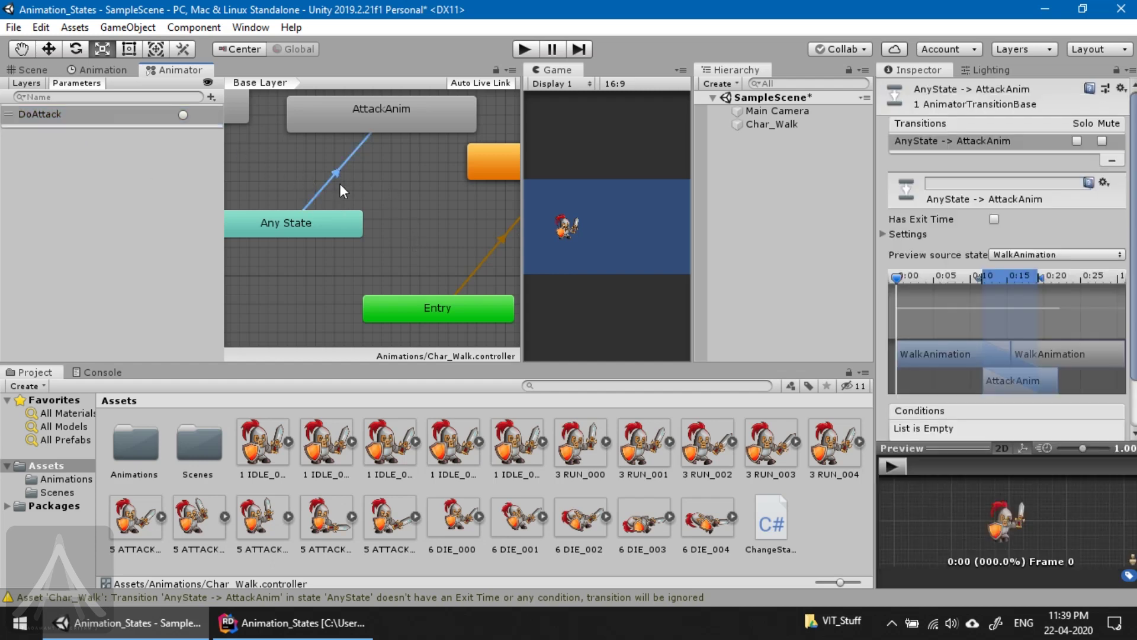
{"action": "left_click_drag", "start_coordinate": [916, 353], "coordinate": [1074, 357]}
{"action": "scroll", "coordinate": [1131, 361], "scroll_direction": "down", "scroll_amount": 3}
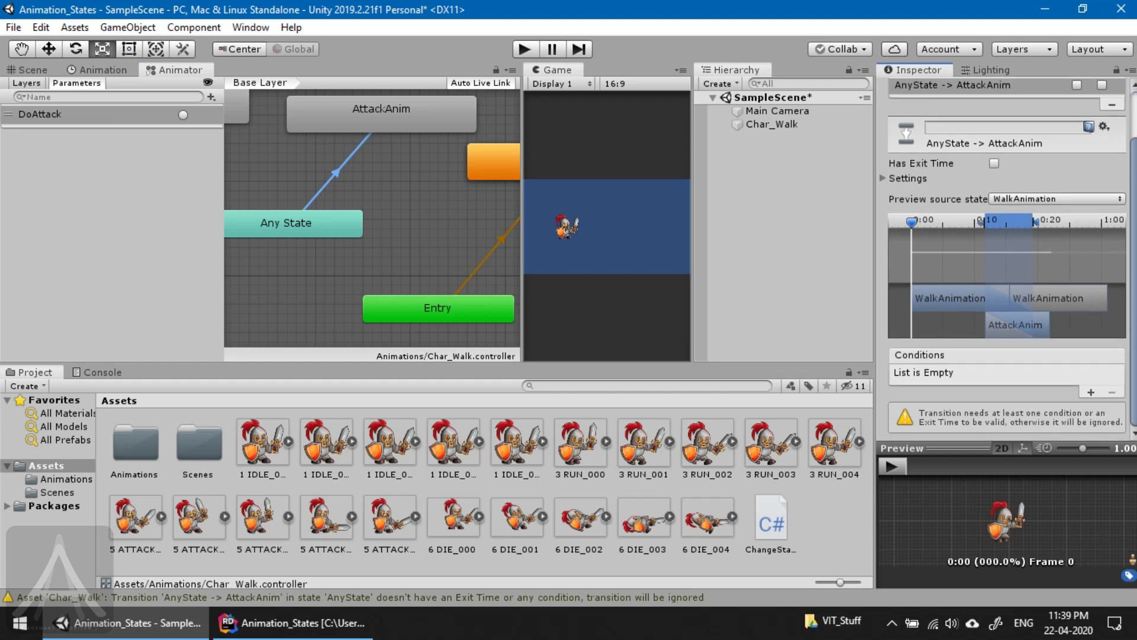
{"action": "left_click", "coordinate": [1090, 393]}
{"action": "left_click", "coordinate": [947, 410]}
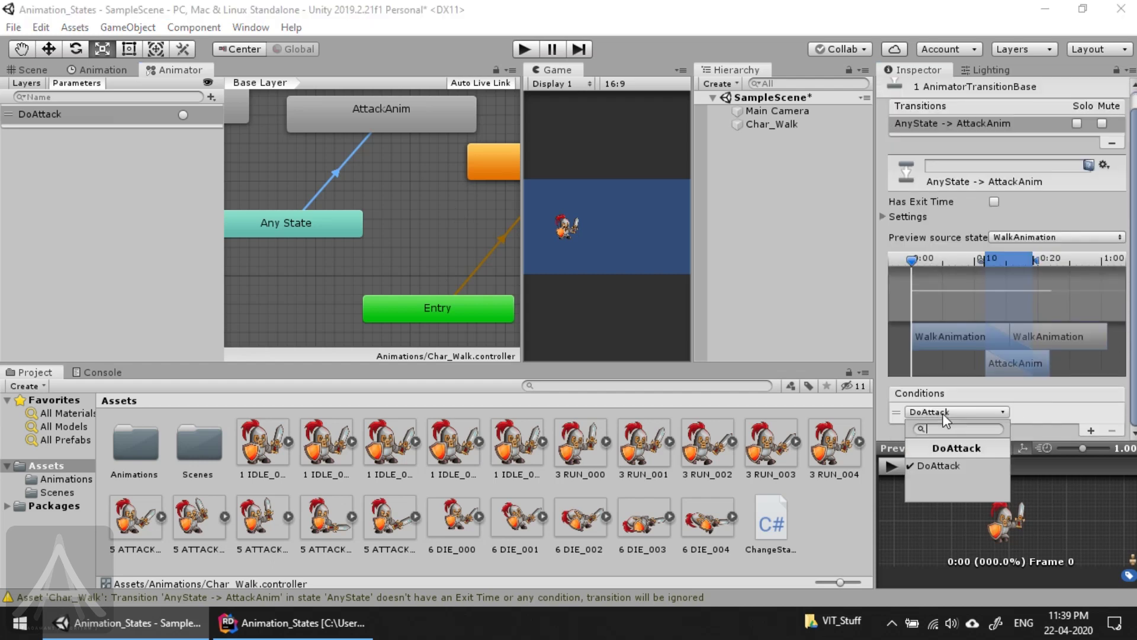
{"action": "left_click", "coordinate": [1039, 412]}
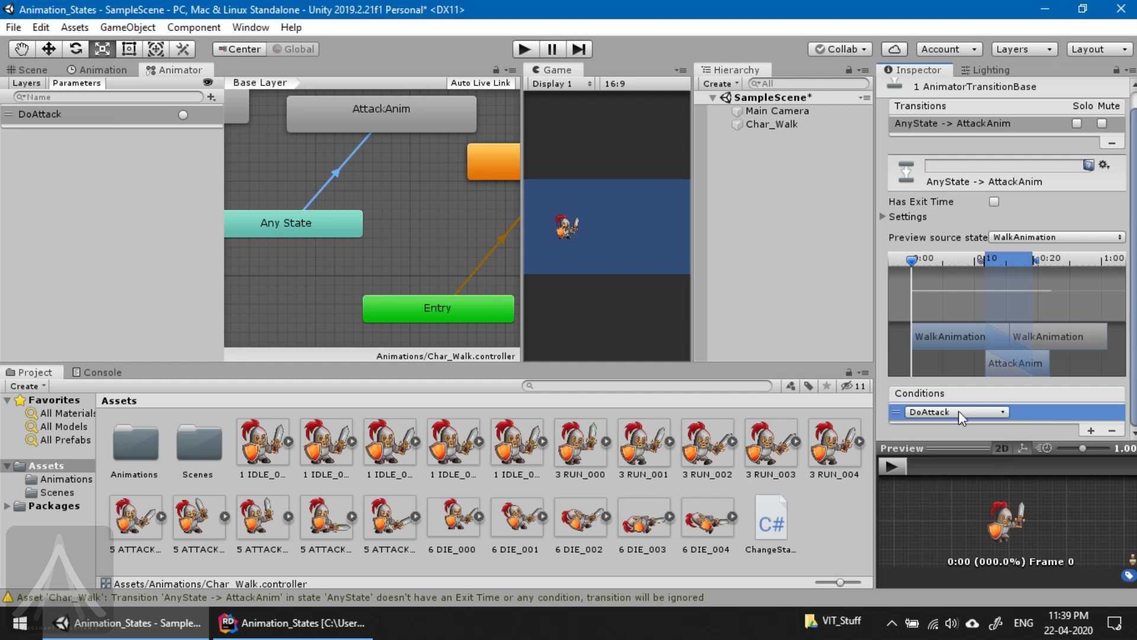
{"action": "left_click", "coordinate": [405, 178]}
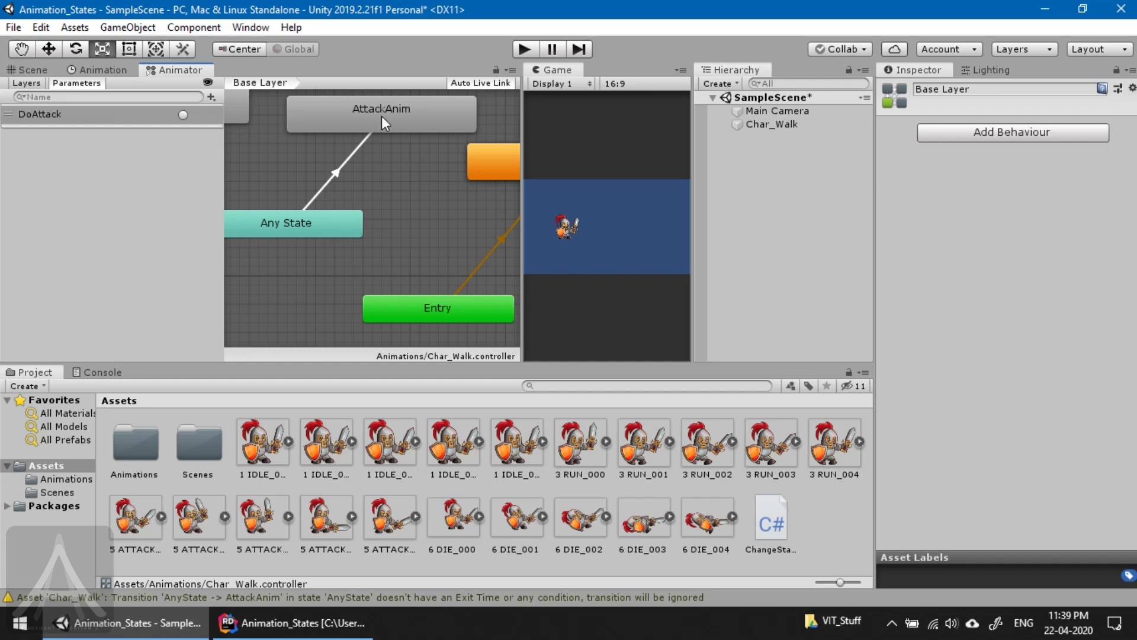
Switch to Rider and delete the comment line above the Start method in ChangeStates.cs.
{"action": "left_click", "coordinate": [326, 624]}
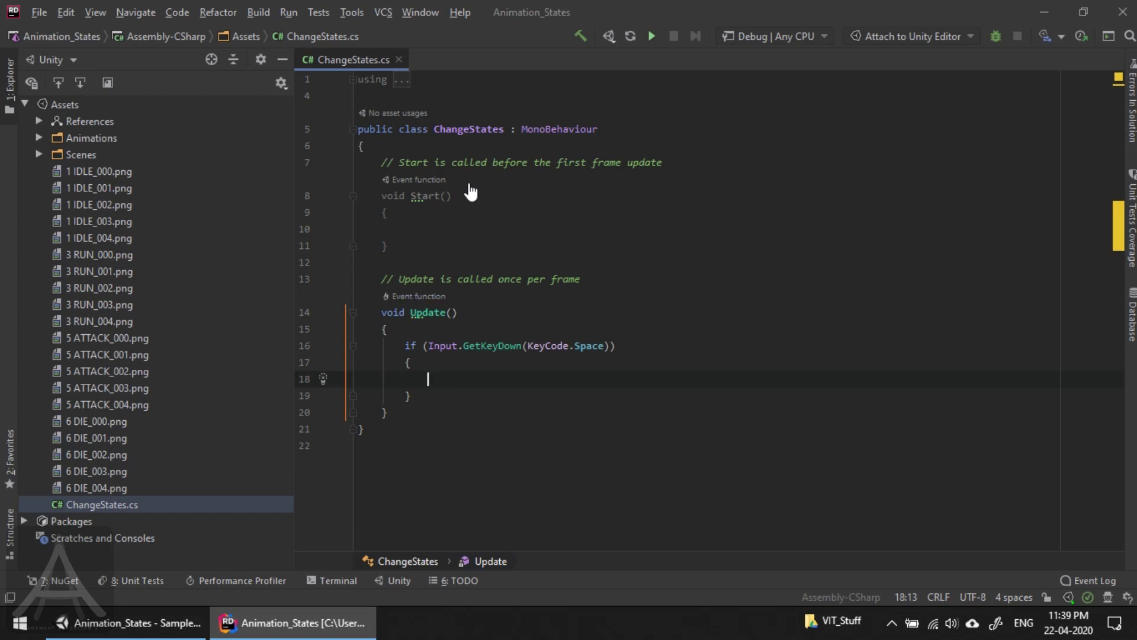
{"action": "left_click_drag", "start_coordinate": [666, 161], "coordinate": [379, 160]}
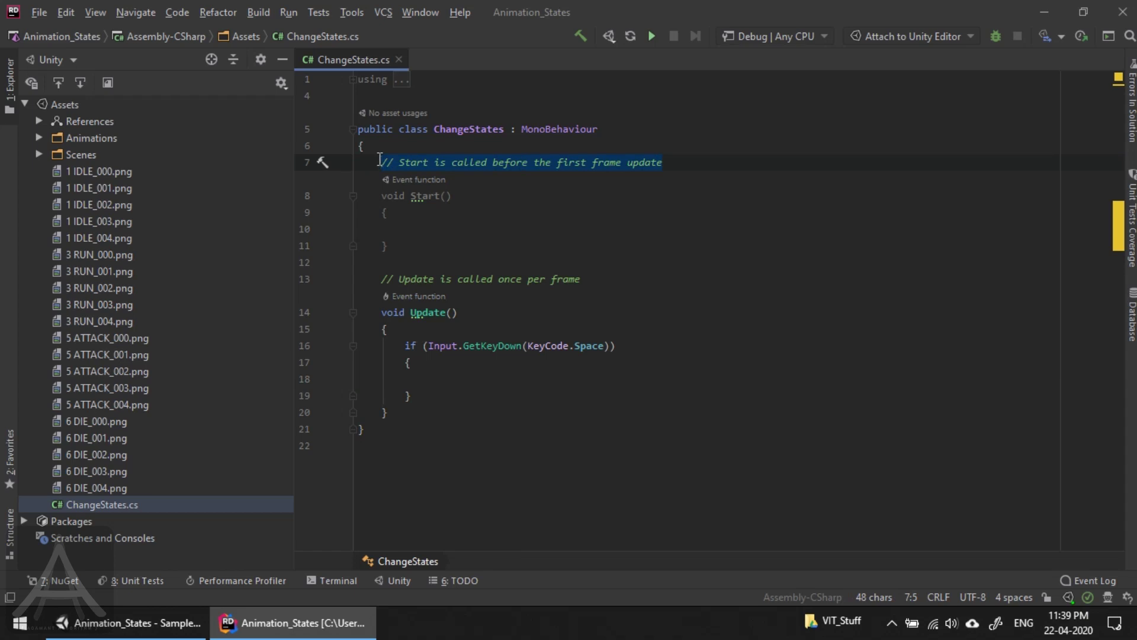
{"action": "key", "text": "BackSpace"}
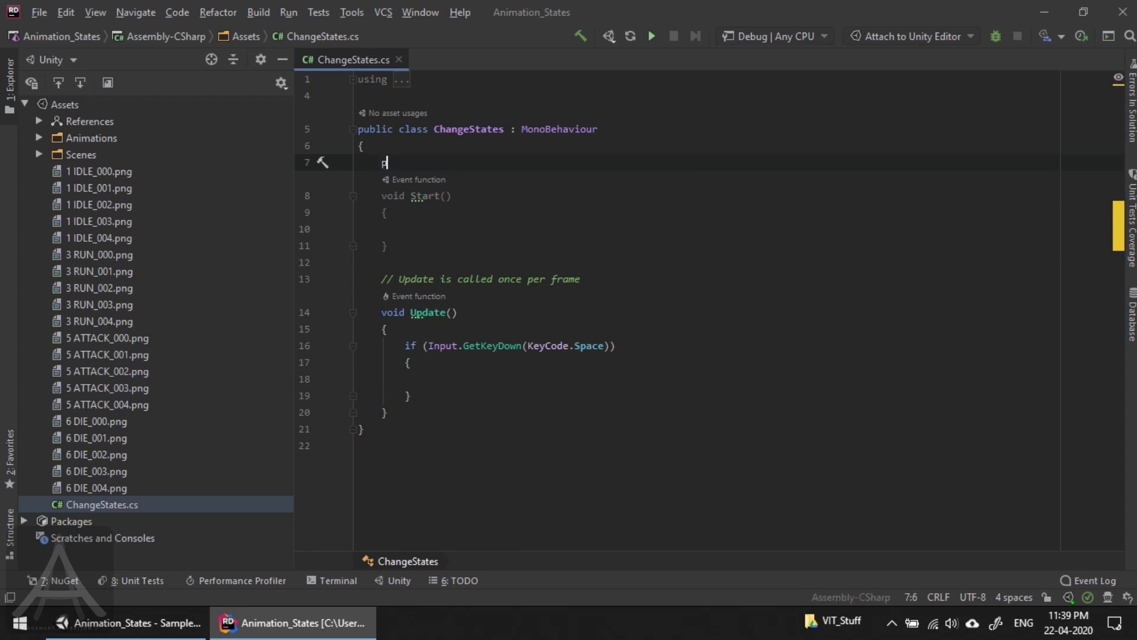
Declare a private Animator field named myAnimator at the beginning of the ChangeStates class.
{"action": "type", "text": "protected"}
{"action": "key", "text": "BackSpace"}
{"action": "key", "text": "BackSpace"}
{"action": "key", "text": "BackSpace"}
{"action": "key", "text": "BackSpace"}
{"action": "key", "text": "BackSpace"}
{"action": "key", "text": "BackSpace"}
{"action": "key", "text": "BackSpace"}
{"action": "key", "text": "BackSpace"}
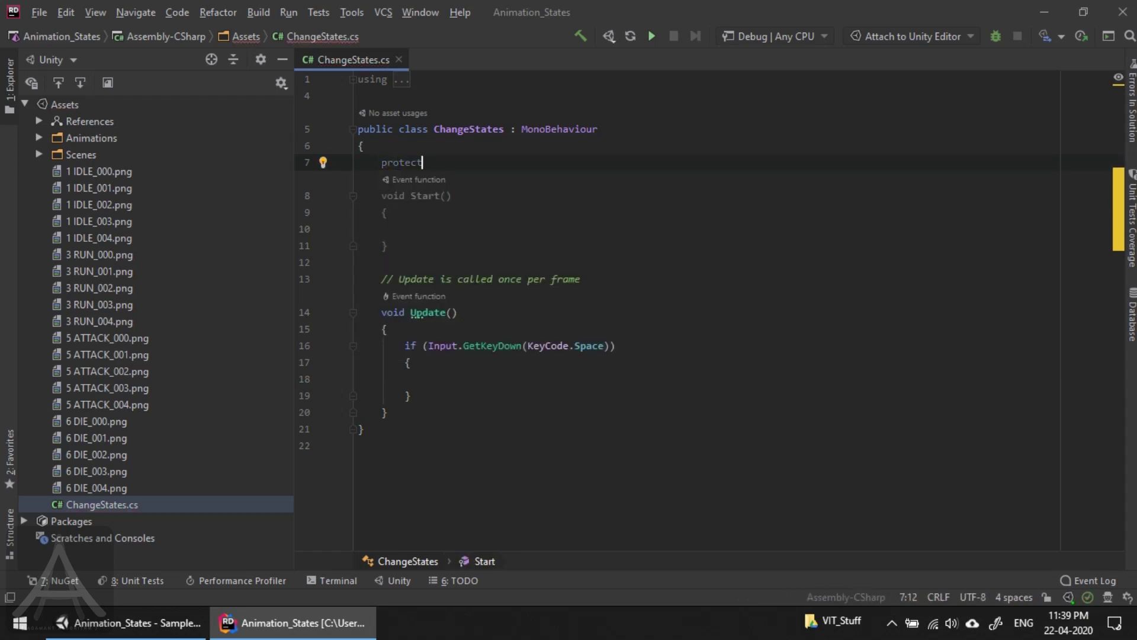
{"action": "type", "text": "iv"}
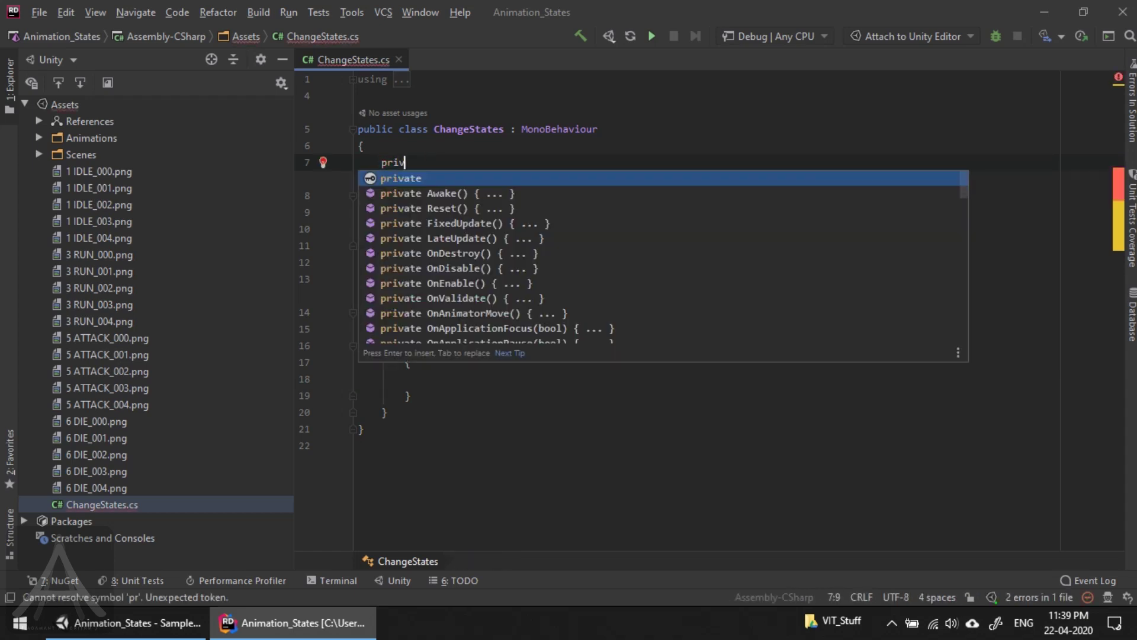
{"action": "type", "text": "ate anim"}
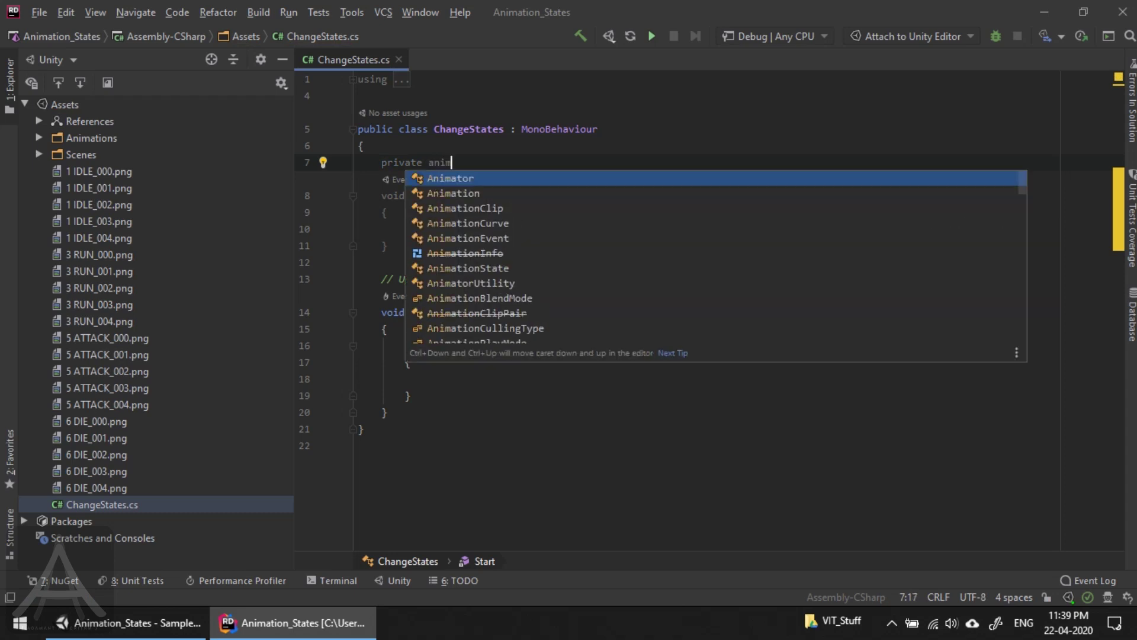
{"action": "key", "text": "Return"}
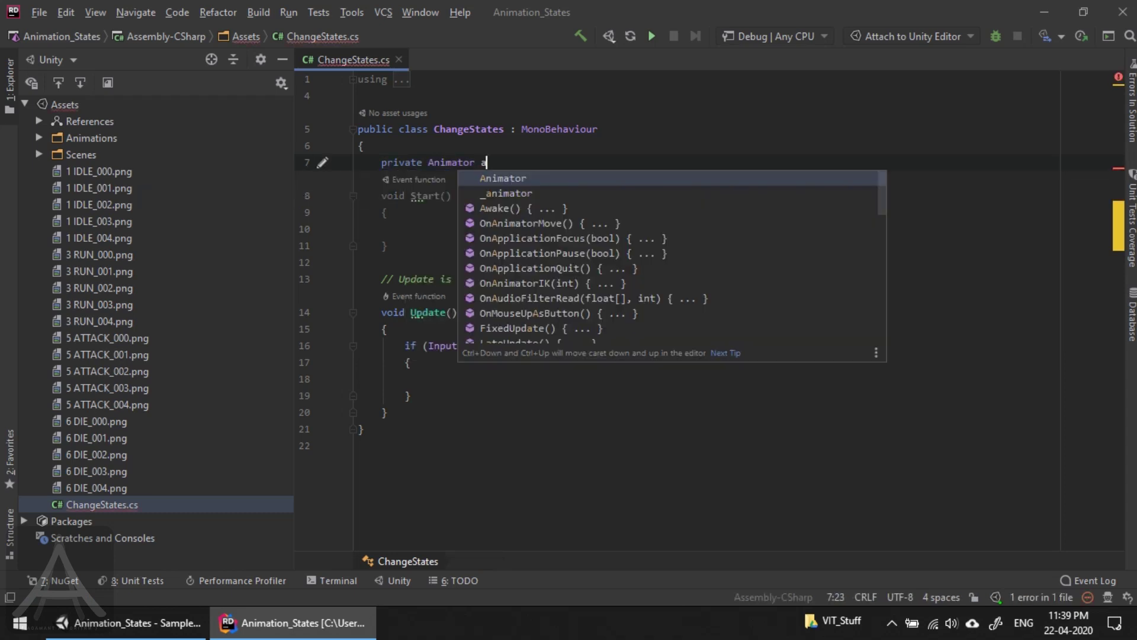
{"action": "key", "text": "Escape"}
{"action": "type", "text": "myani"}
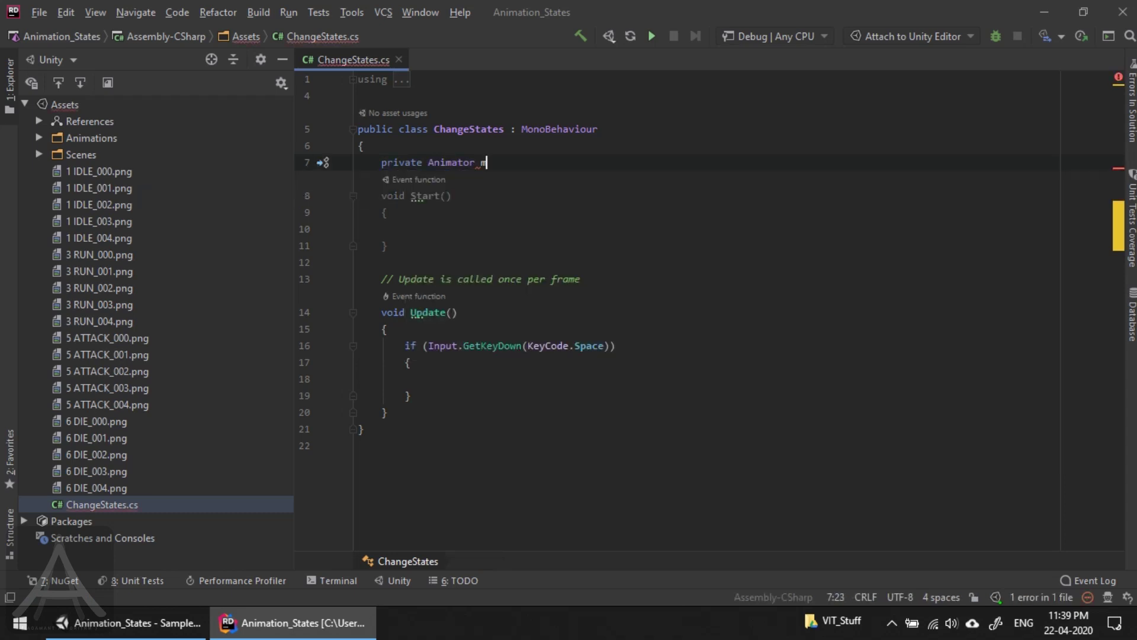
{"action": "key", "text": "BackSpace"}
{"action": "key", "text": "BackSpace"}
{"action": "key", "text": "BackSpace"}
{"action": "type", "text": "Animator"}
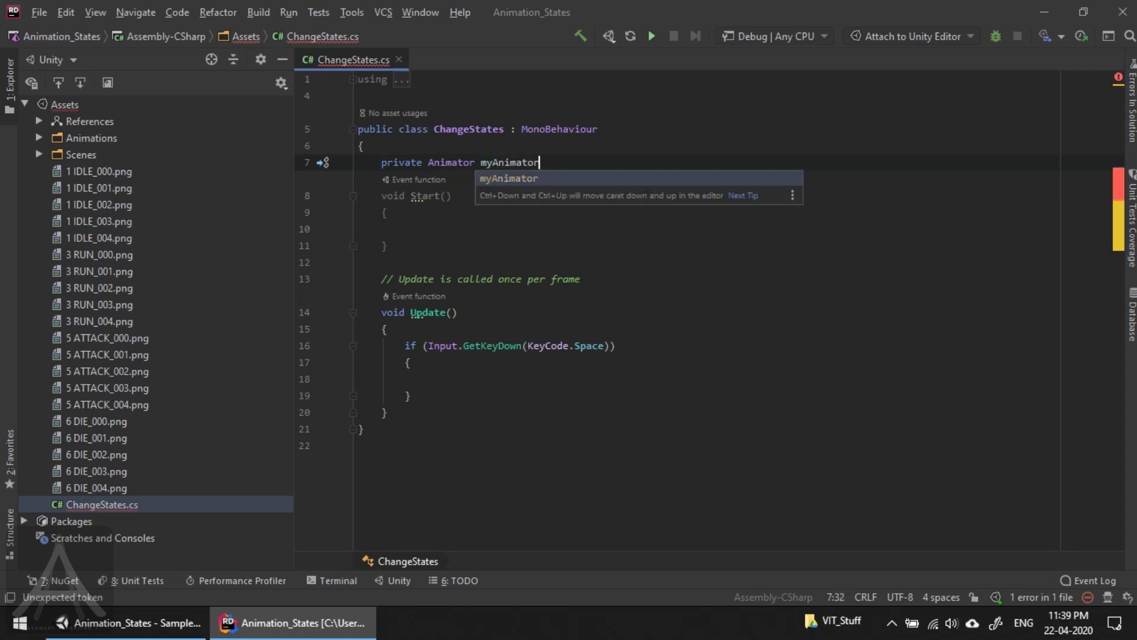
{"action": "type", "text": ";"}
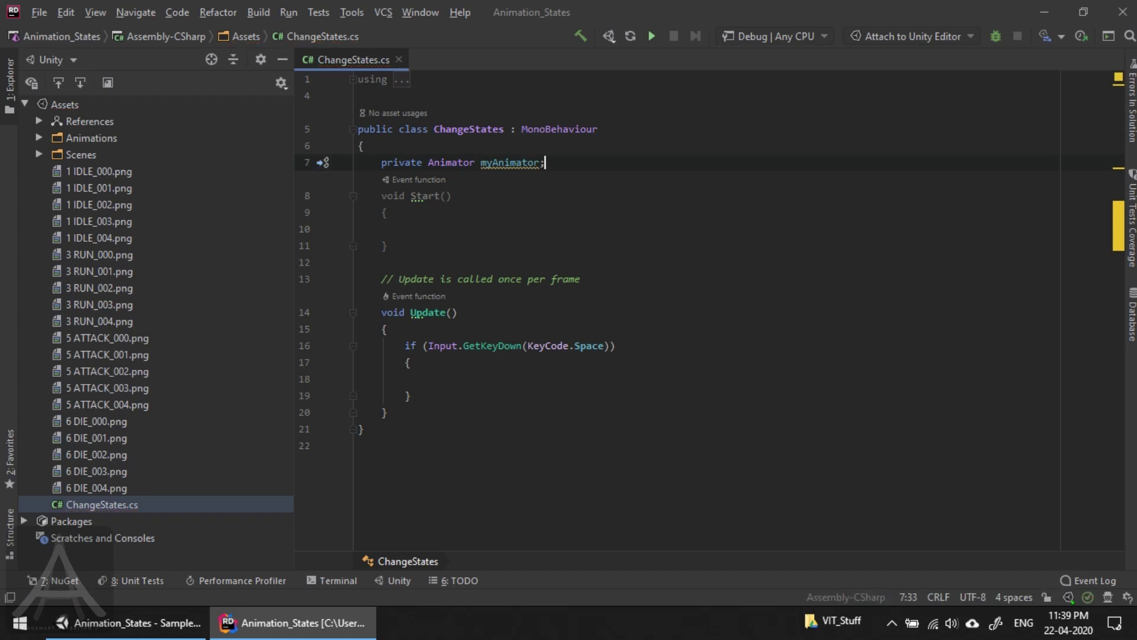
In the Start method, assign GetComponent<Animator>() to myAnimator.
{"action": "left_click", "coordinate": [423, 228]}
{"action": "type", "text": "m"}
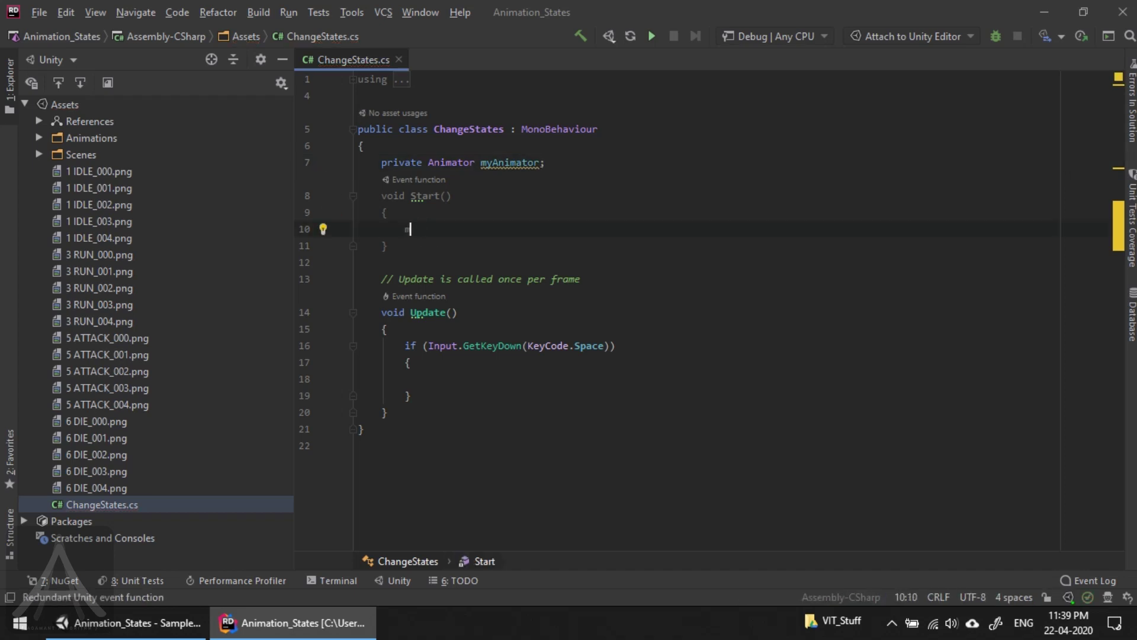
{"action": "type", "text": "yAn"}
{"action": "key", "text": "Return"}
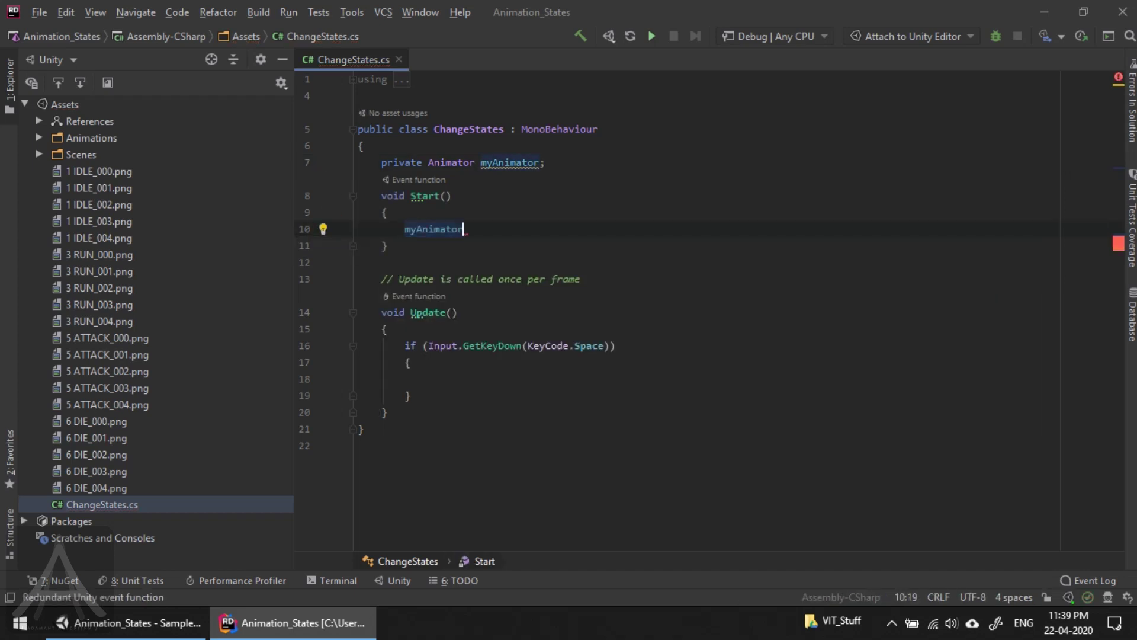
{"action": "type", "text": "="}
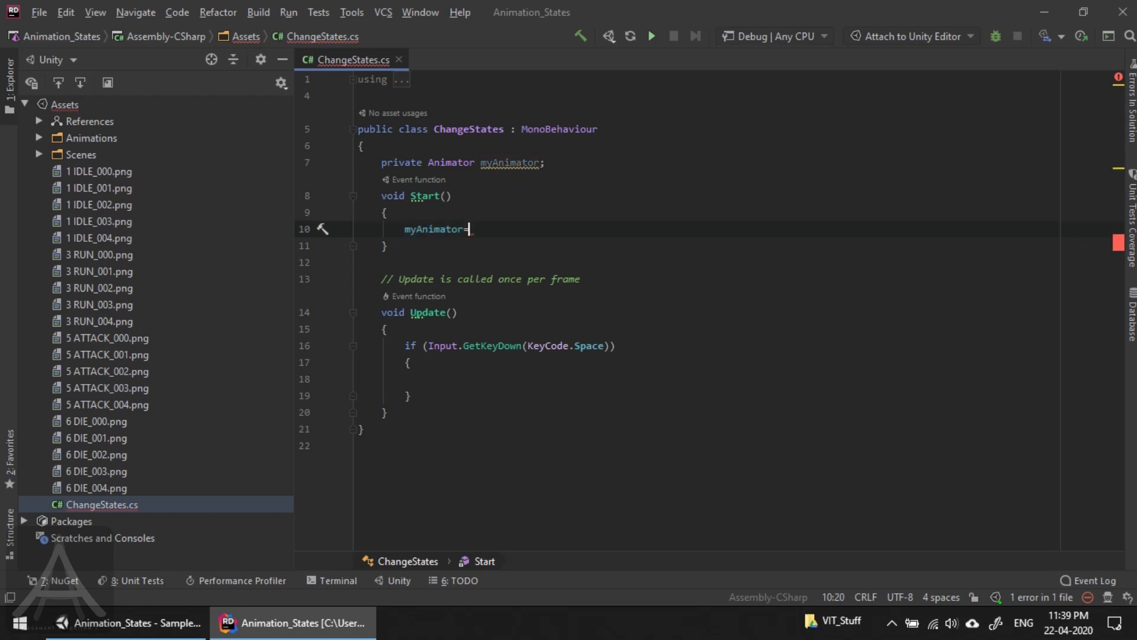
{"action": "type", "text": "get"}
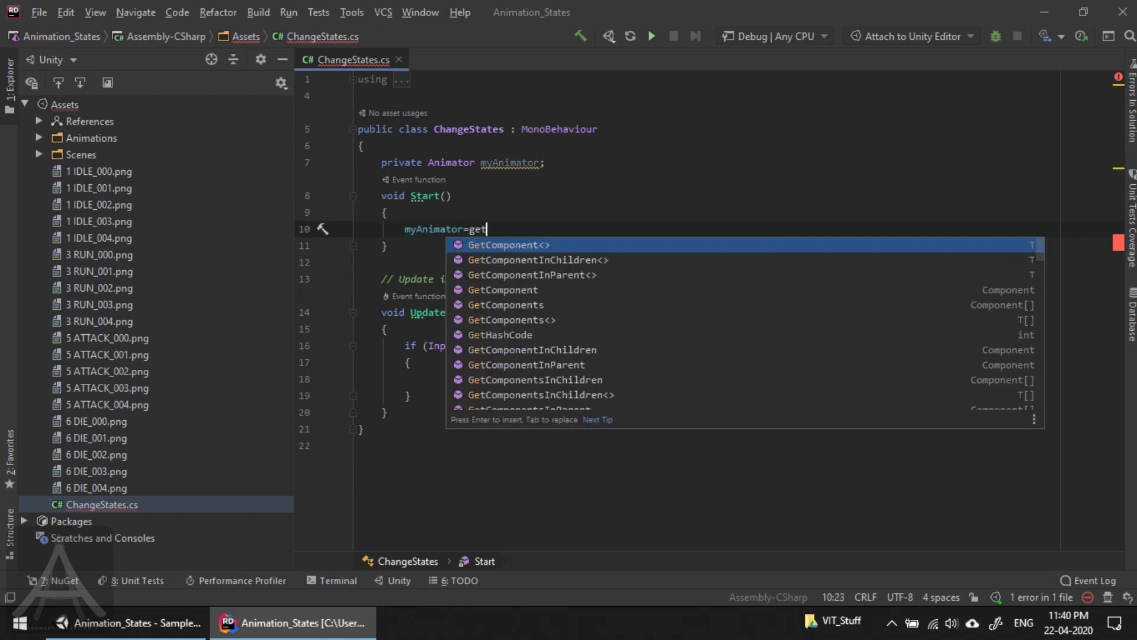
{"action": "key", "text": "Return"}
{"action": "type", "text": "An>("}
{"action": "key", "text": "Return"}
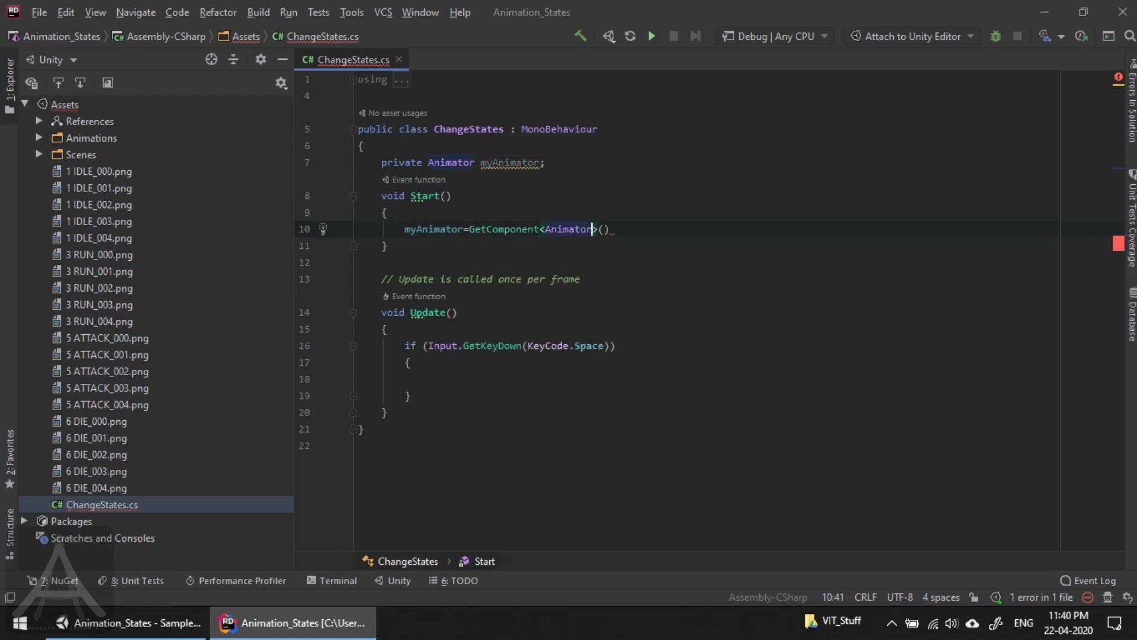
{"action": "key", "text": "End"}
{"action": "type", "text": ";"}
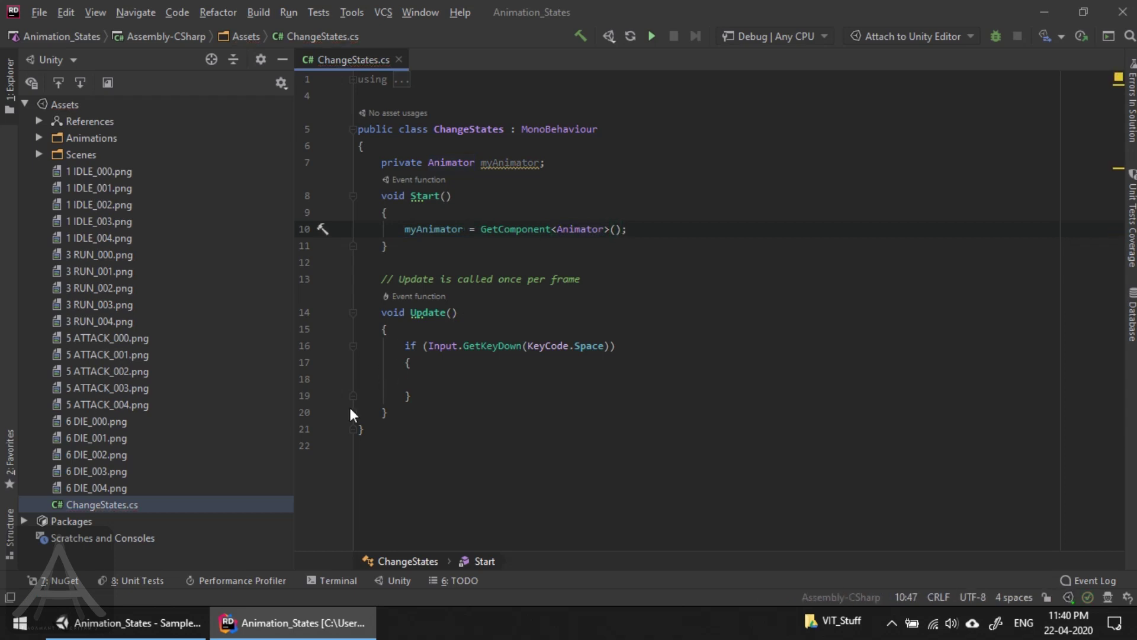
{"action": "left_click", "coordinate": [437, 379]}
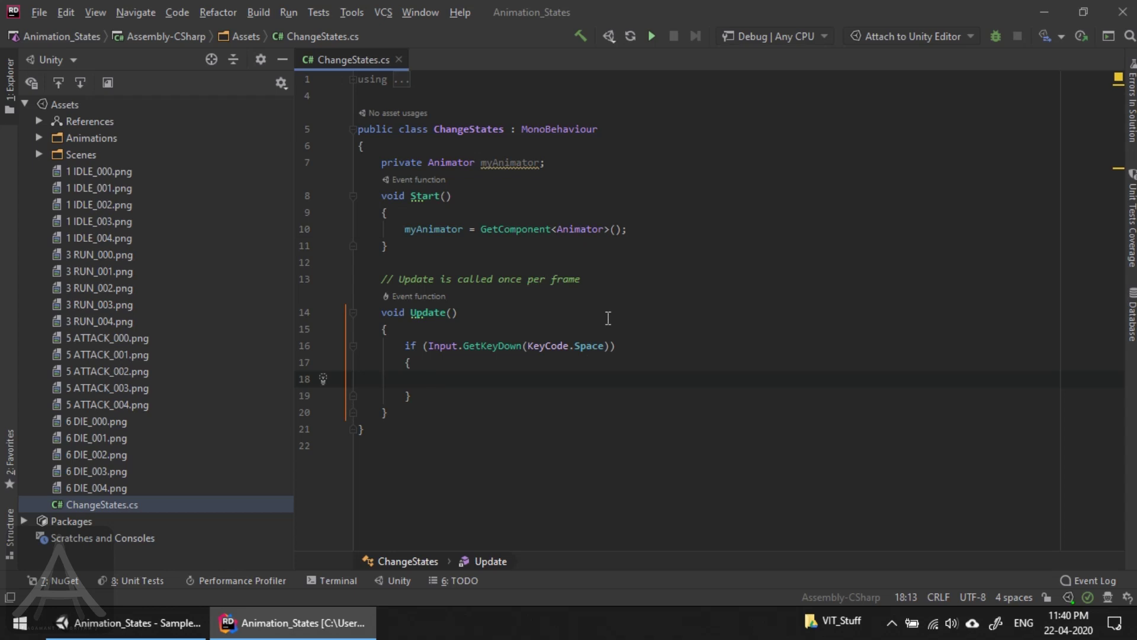
{"action": "type", "text": "Animator.se"}
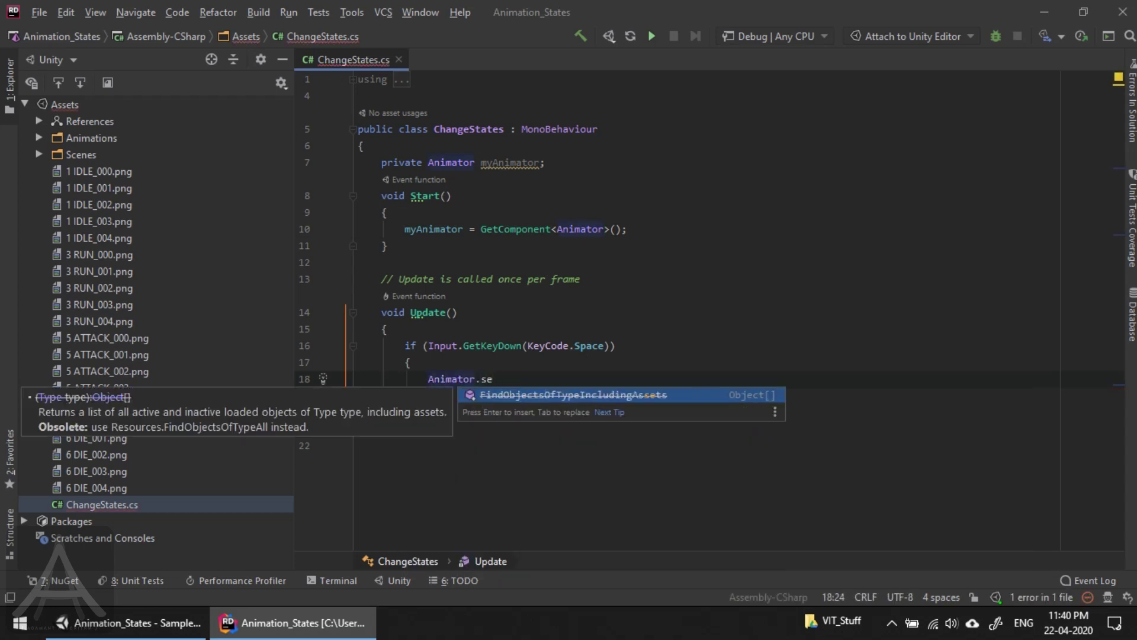
{"action": "type", "text": "t"}
{"action": "key", "text": "BackSpace"}
{"action": "key", "text": "BackSpace"}
{"action": "key", "text": "BackSpace"}
{"action": "type", "text": "Se"}
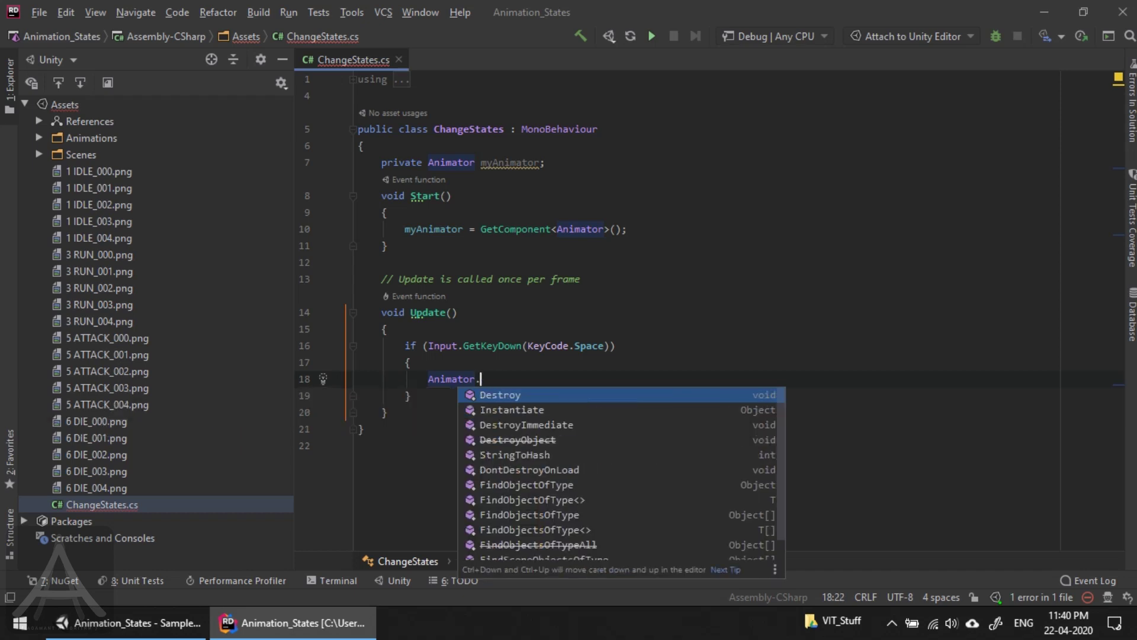
{"action": "key", "text": "BackSpace"}
{"action": "key", "text": "BackSpace"}
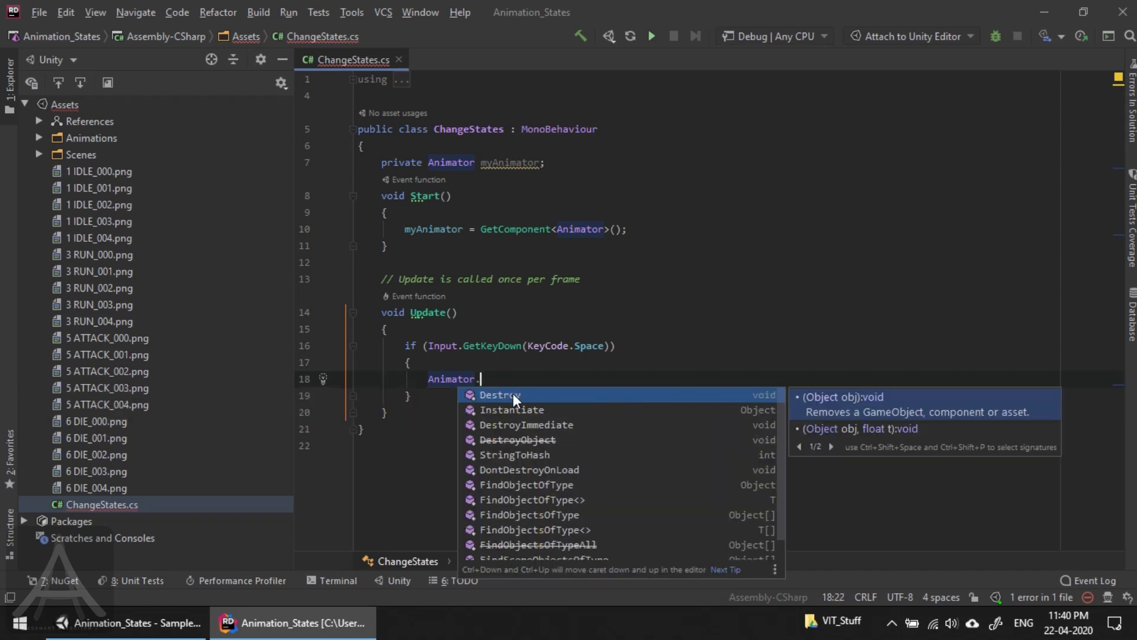
{"action": "key", "text": "BackSpace"}
{"action": "key", "text": "BackSpace"}
{"action": "key", "text": "BackSpace"}
{"action": "key", "text": "BackSpace"}
{"action": "key", "text": "BackSpace"}
{"action": "key", "text": "BackSpace"}
{"action": "key", "text": "BackSpace"}
{"action": "key", "text": "BackSpace"}
{"action": "key", "text": "BackSpace"}
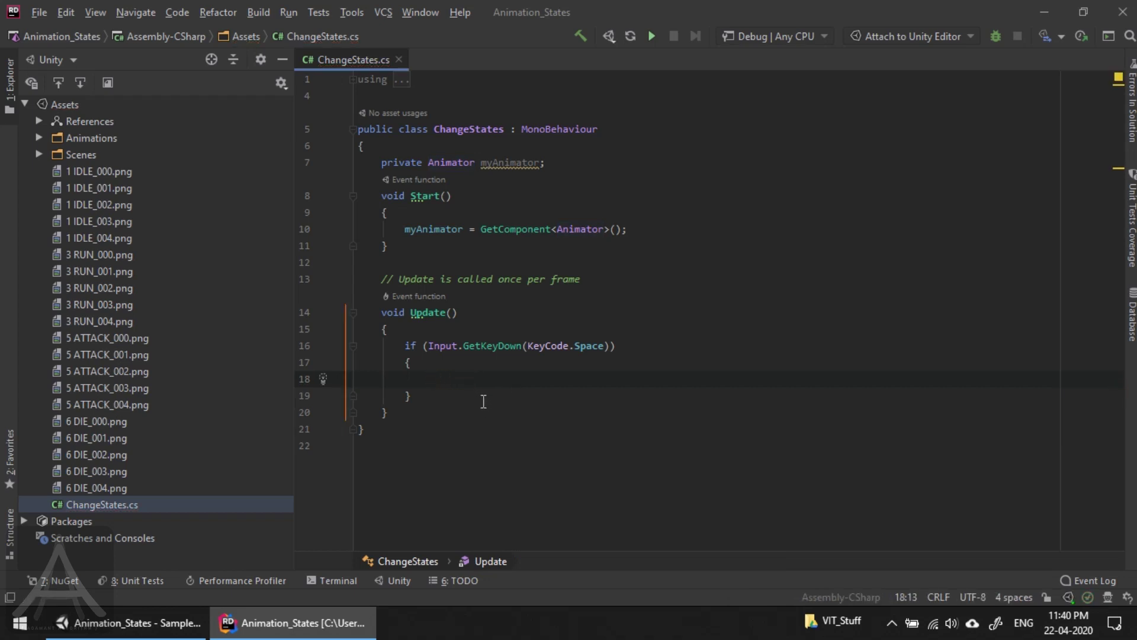
{"action": "type", "text": "Ani"}
{"action": "key", "text": "Return"}
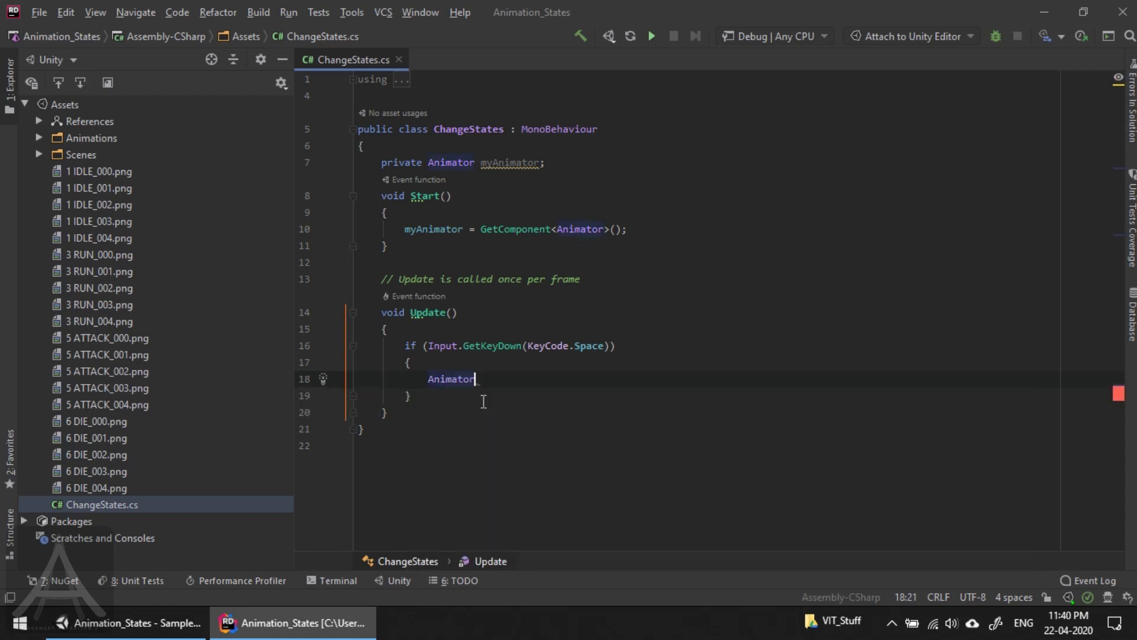
{"action": "type", "text": "."}
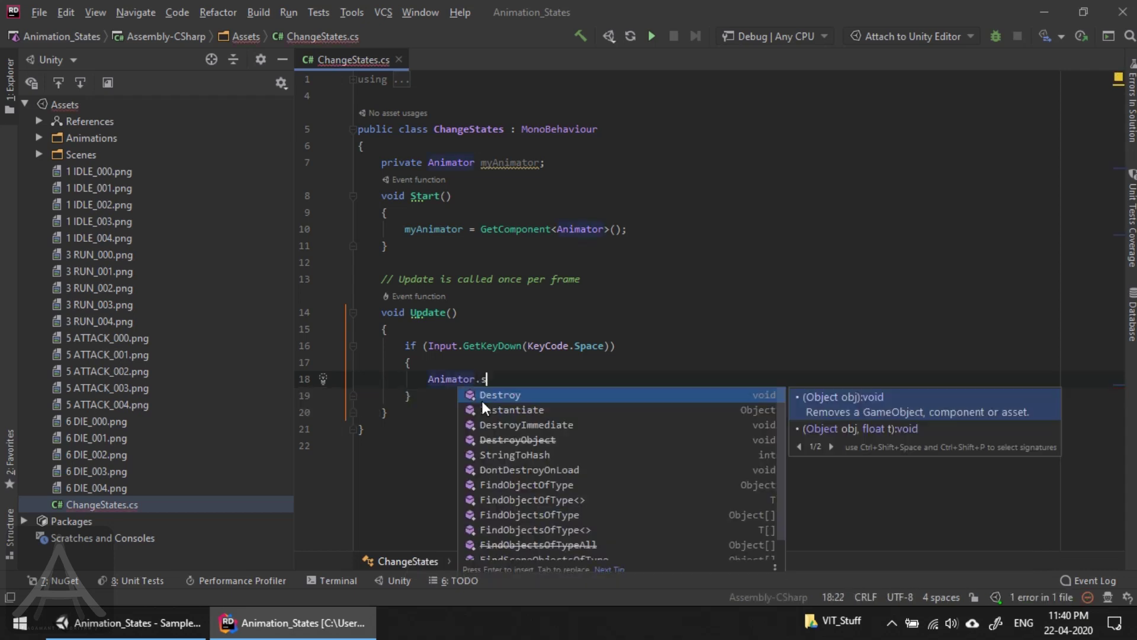
{"action": "type", "text": "se"}
{"action": "key", "text": "BackSpace"}
{"action": "key", "text": "BackSpace"}
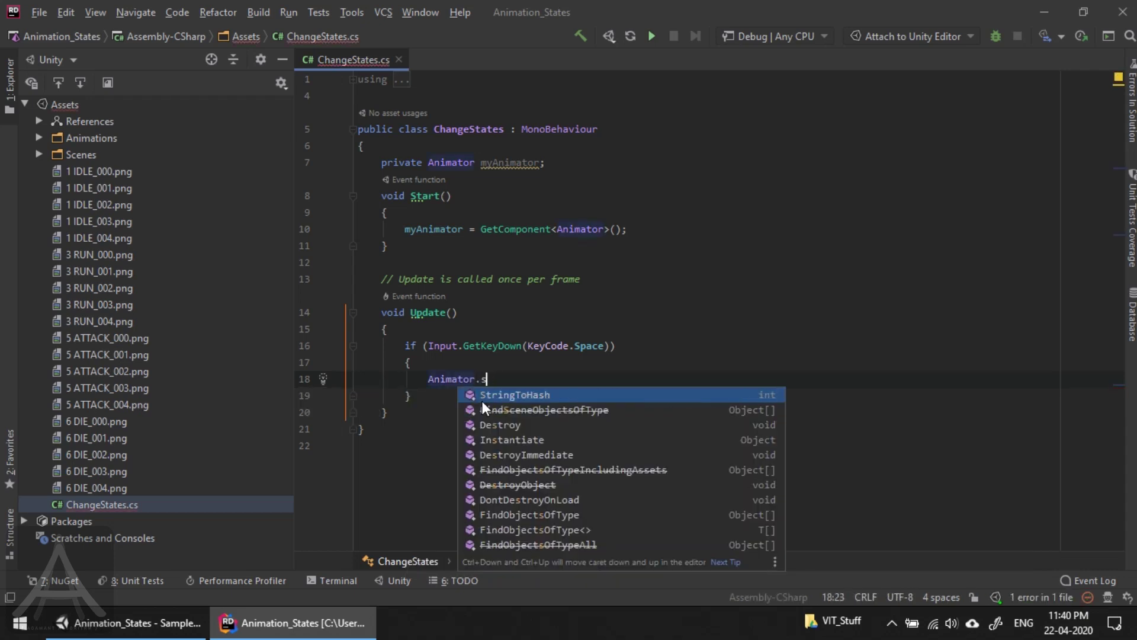
{"action": "type", "text": "Set"}
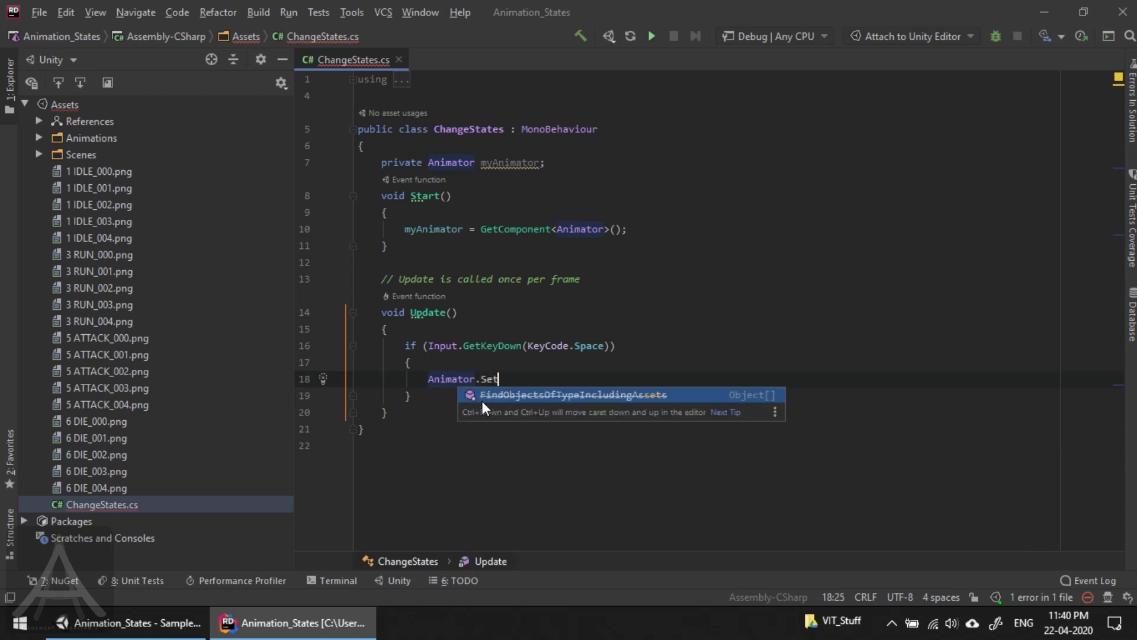
{"action": "type", "text": "Tre"}
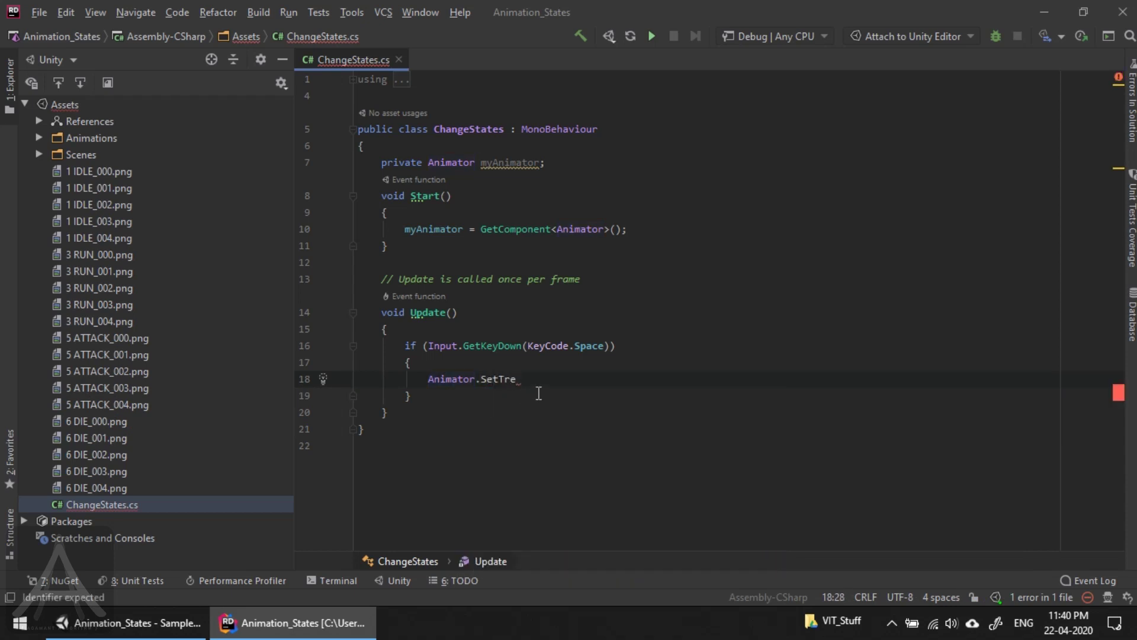
{"action": "key", "text": "BackSpace"}
{"action": "key", "text": "BackSpace"}
{"action": "key", "text": "BackSpace"}
{"action": "key", "text": "BackSpace"}
{"action": "key", "text": "BackSpace"}
{"action": "key", "text": "BackSpace"}
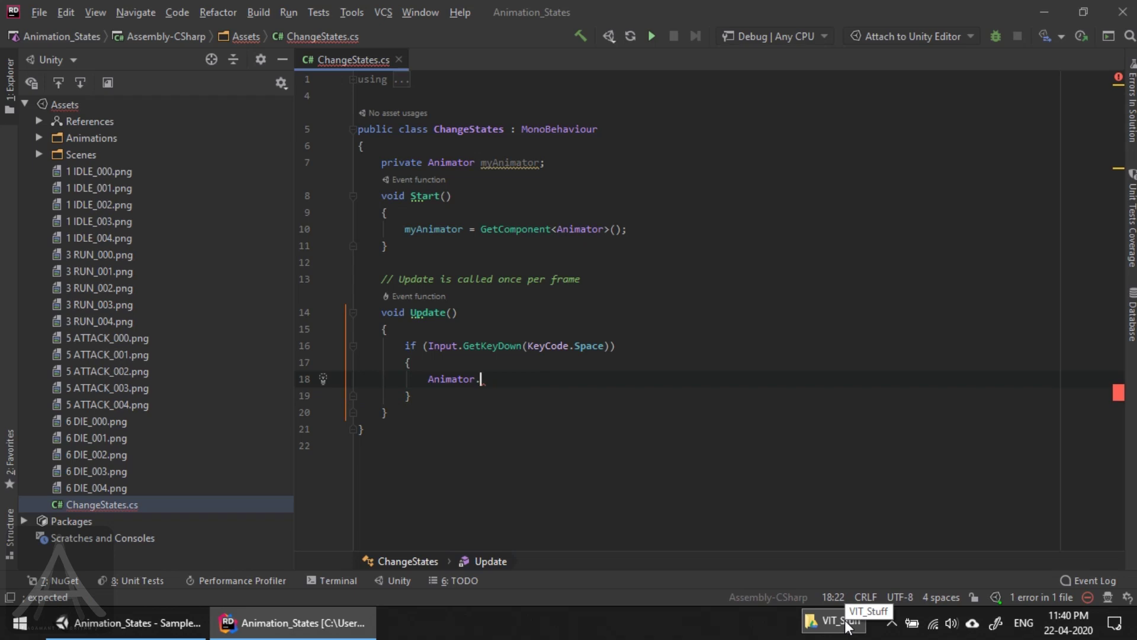
{"action": "key", "text": "BackSpace"}
{"action": "key", "text": "BackSpace"}
{"action": "key", "text": "BackSpace"}
{"action": "key", "text": "BackSpace"}
{"action": "key", "text": "BackSpace"}
{"action": "key", "text": "BackSpace"}
{"action": "key", "text": "BackSpace"}
{"action": "key", "text": "BackSpace"}
{"action": "key", "text": "BackSpace"}
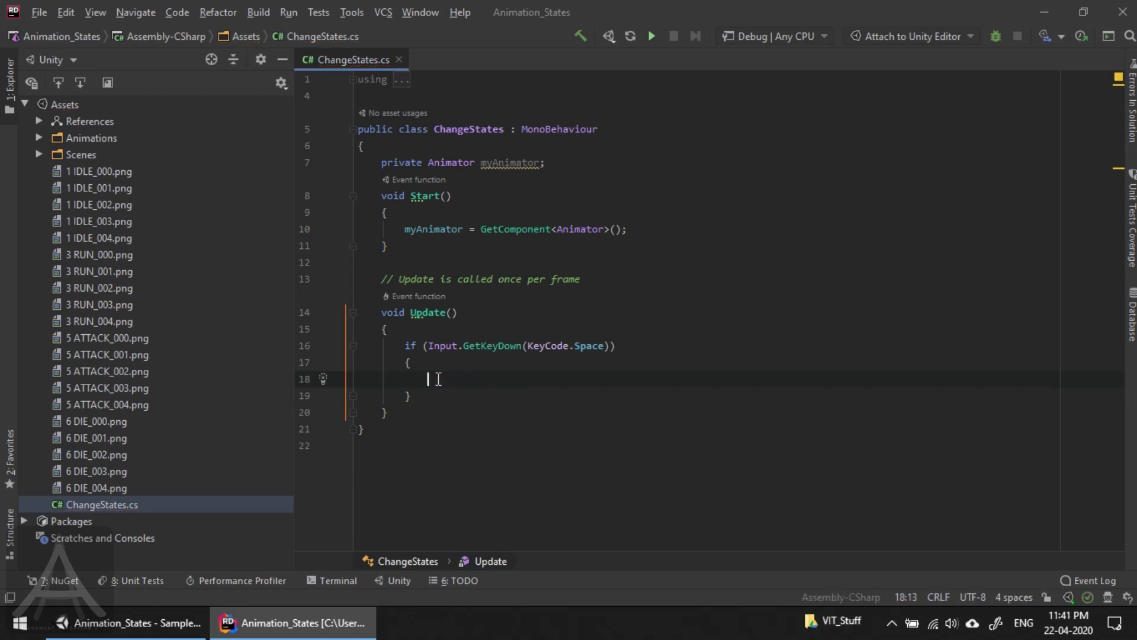
Inside the Space key condition in Update, call myAnimator.SetTrigger with the parameter name "DoAttack".
{"action": "type", "text": "myAnimator."}
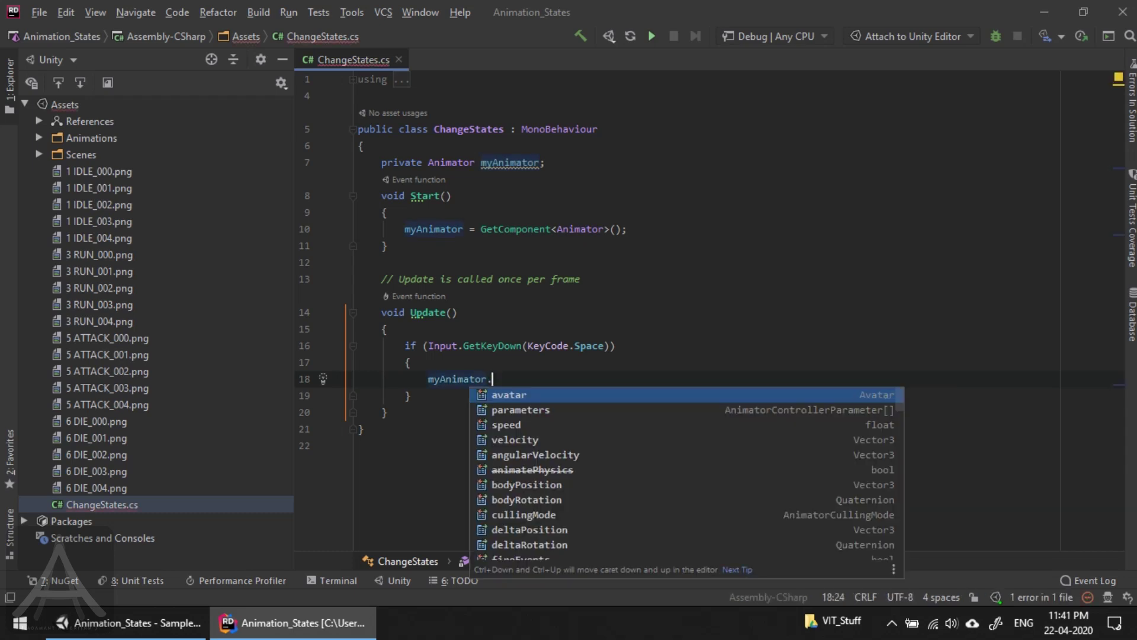
{"action": "type", "text": "se"}
{"action": "key", "text": "Down"}
{"action": "key", "text": "Return"}
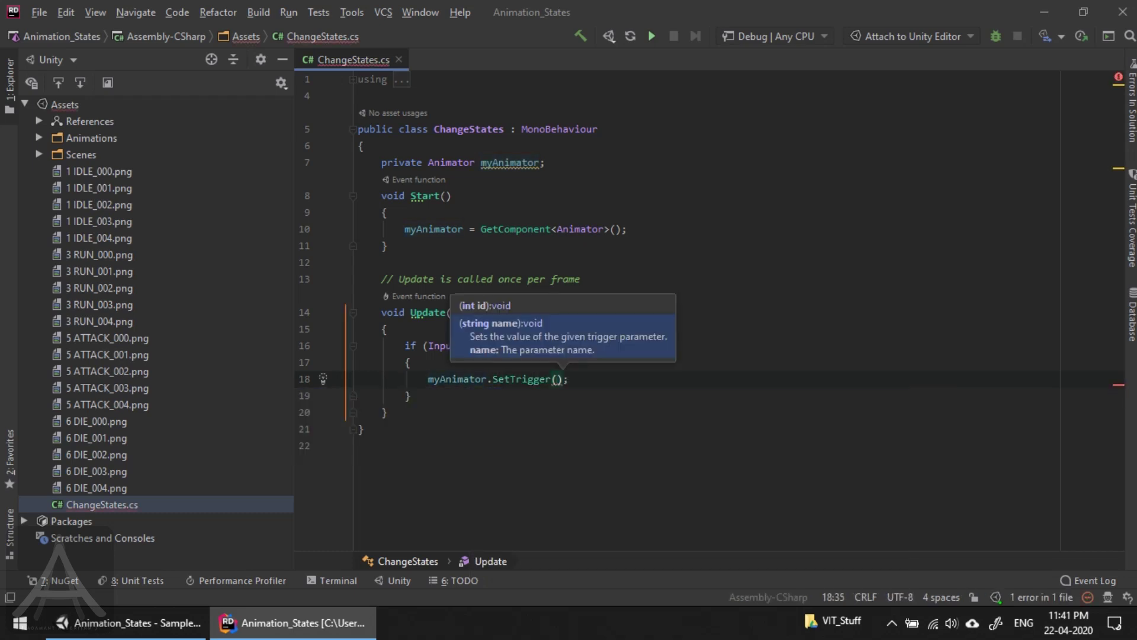
{"action": "type", "text": "\""}
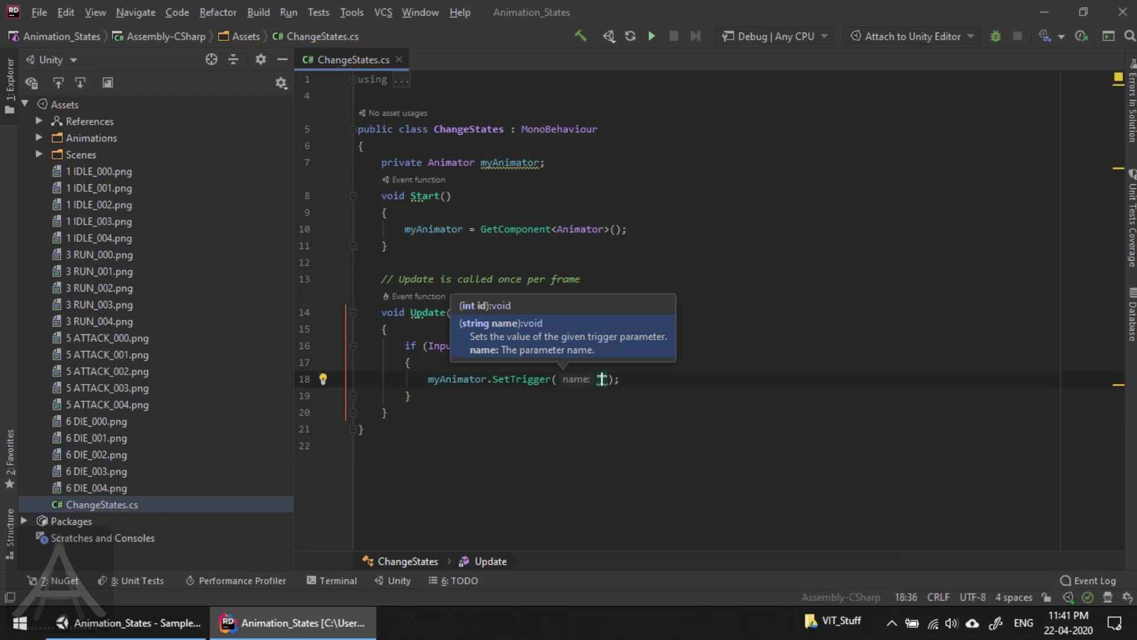
{"action": "type", "text": "DoAttack"}
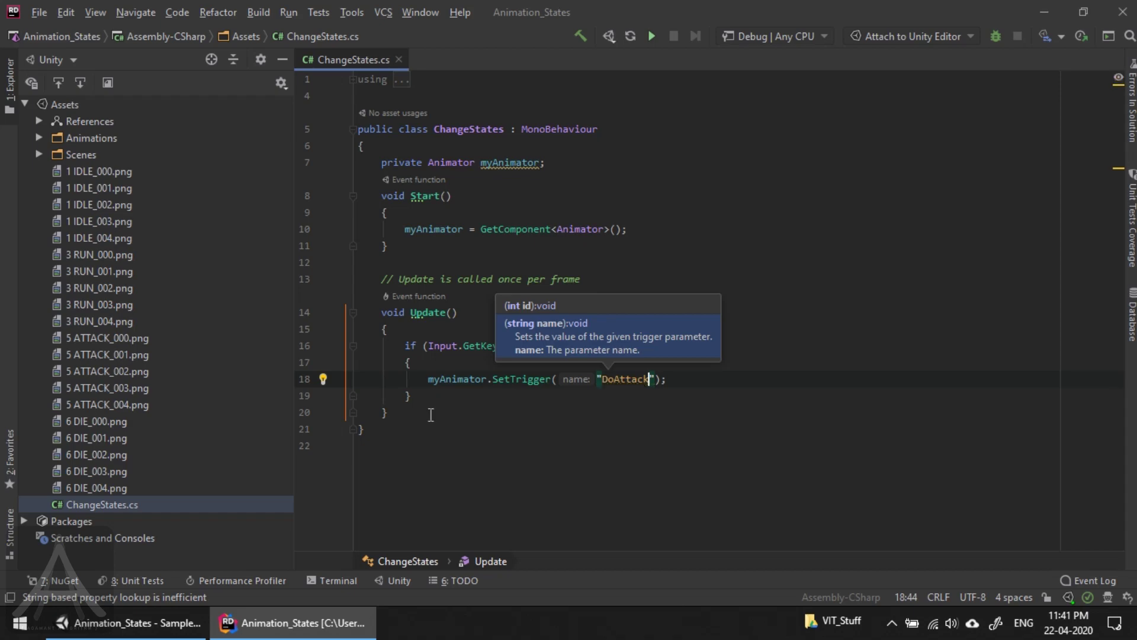
{"action": "left_click", "coordinate": [488, 475]}
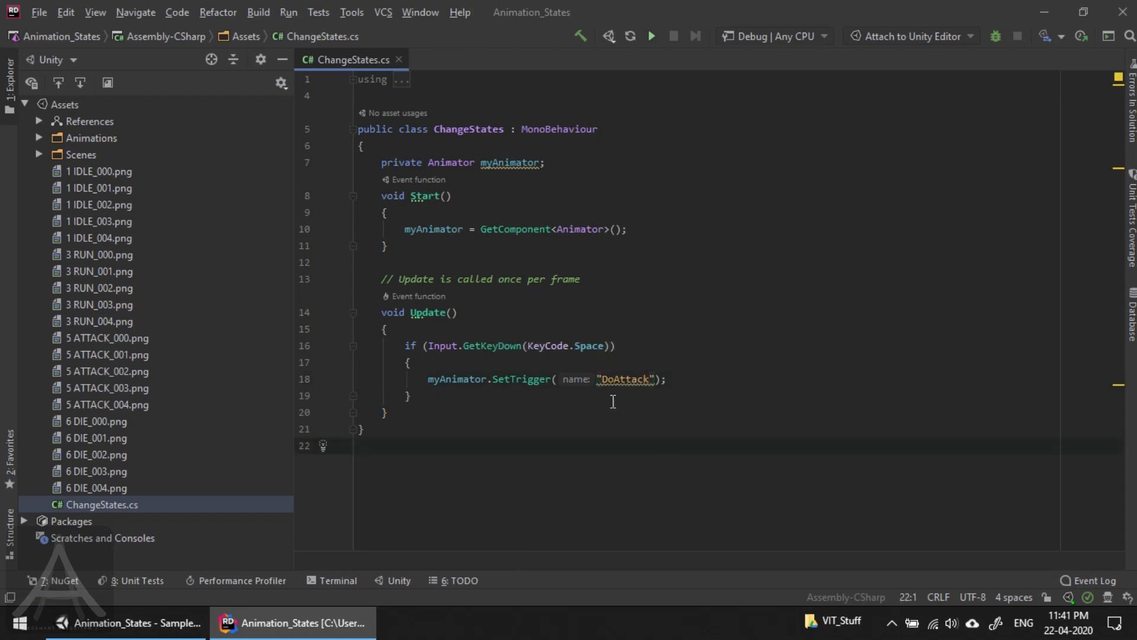
Switch to Unity, run the scene to test the attack animation while watching the AttackAnim state, and stop it.
{"action": "left_click", "coordinate": [179, 616]}
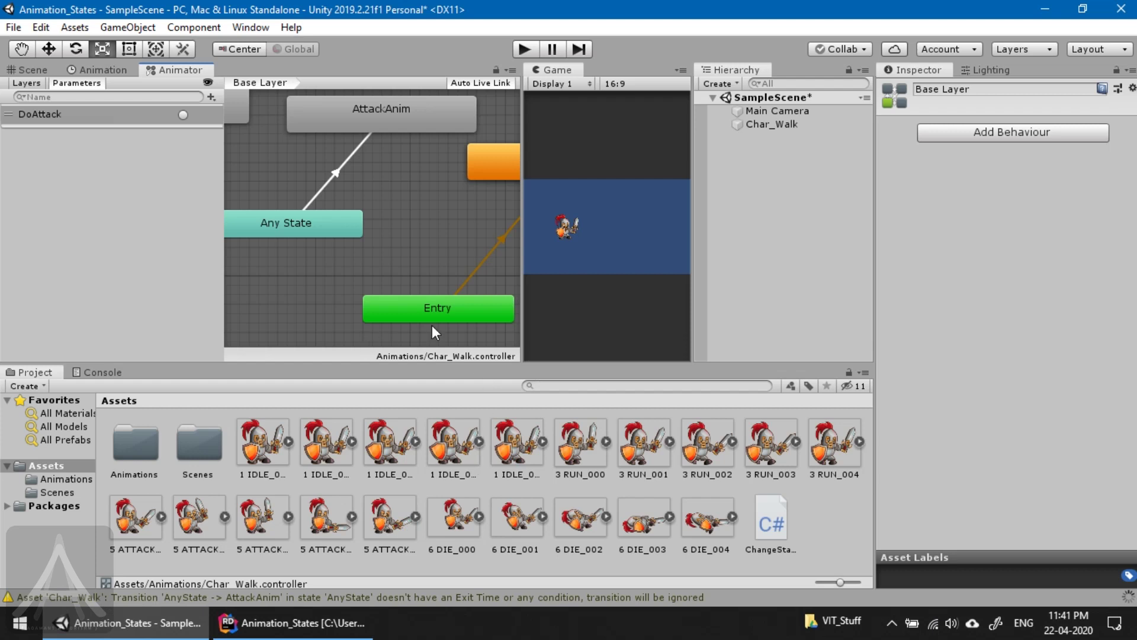
{"action": "left_click", "coordinate": [364, 123]}
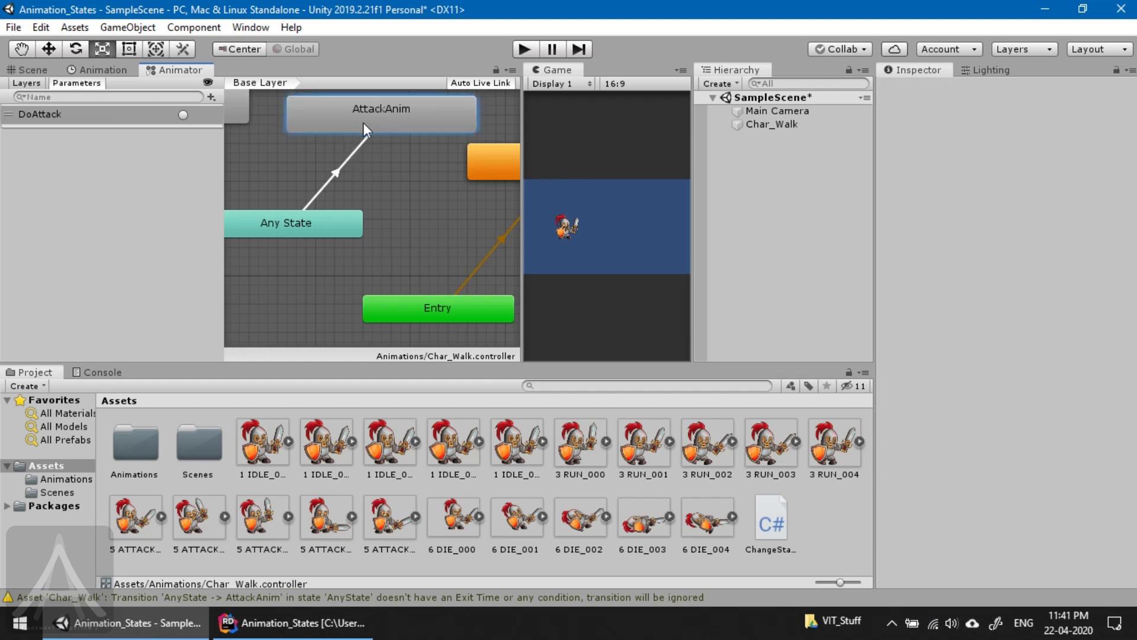
{"action": "left_click_drag", "start_coordinate": [364, 123], "coordinate": [367, 138]}
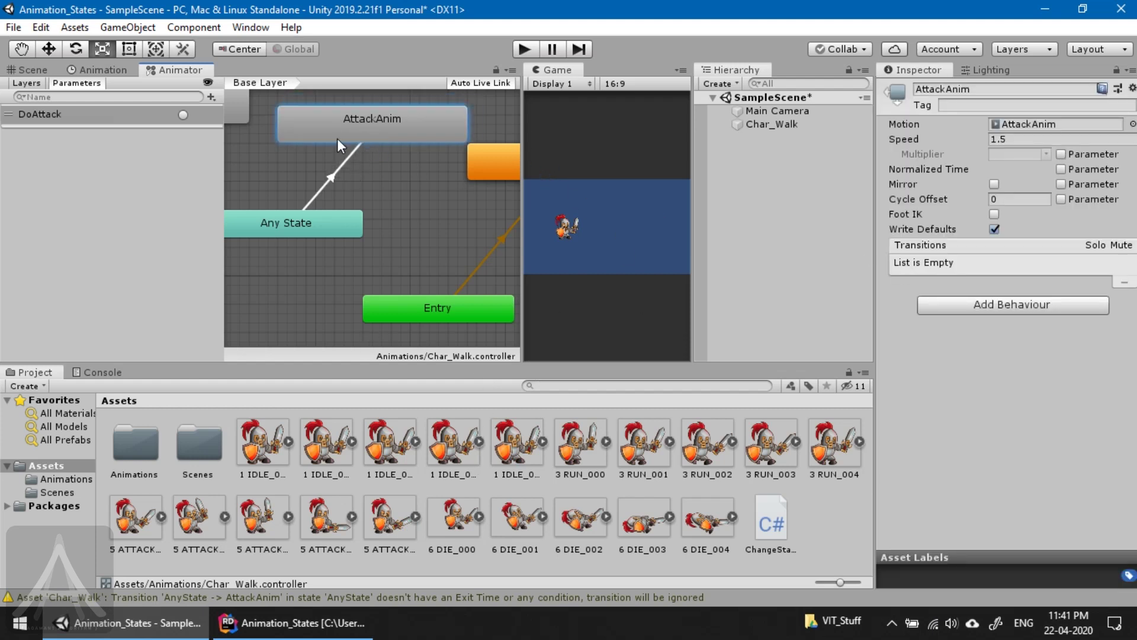
{"action": "left_click", "coordinate": [523, 52]}
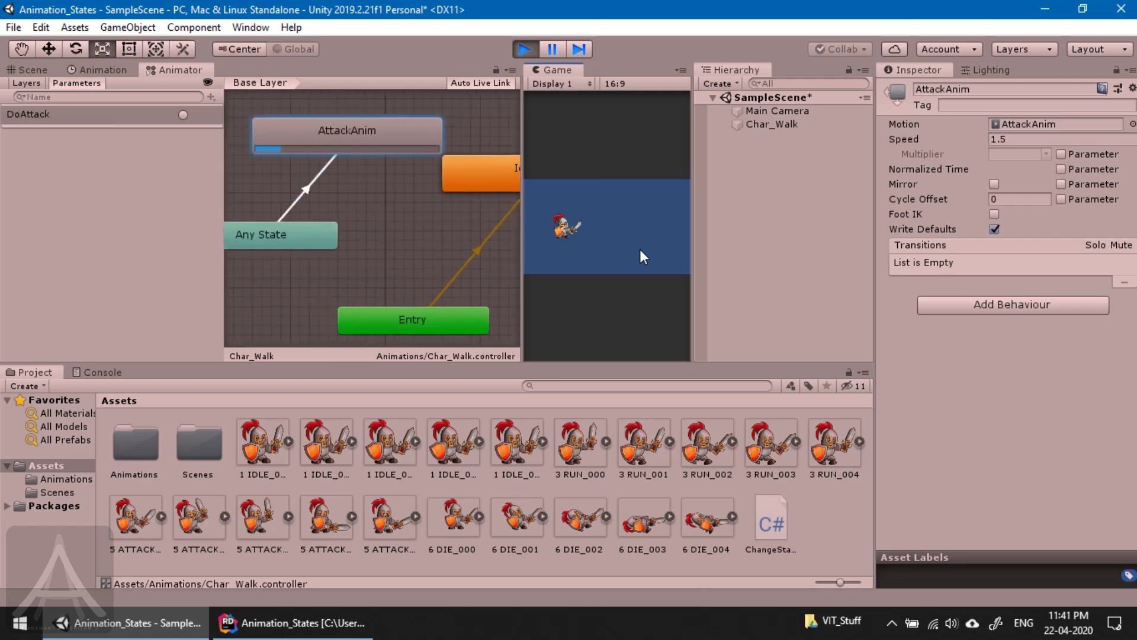
{"action": "left_click_drag", "start_coordinate": [522, 207], "coordinate": [534, 209]}
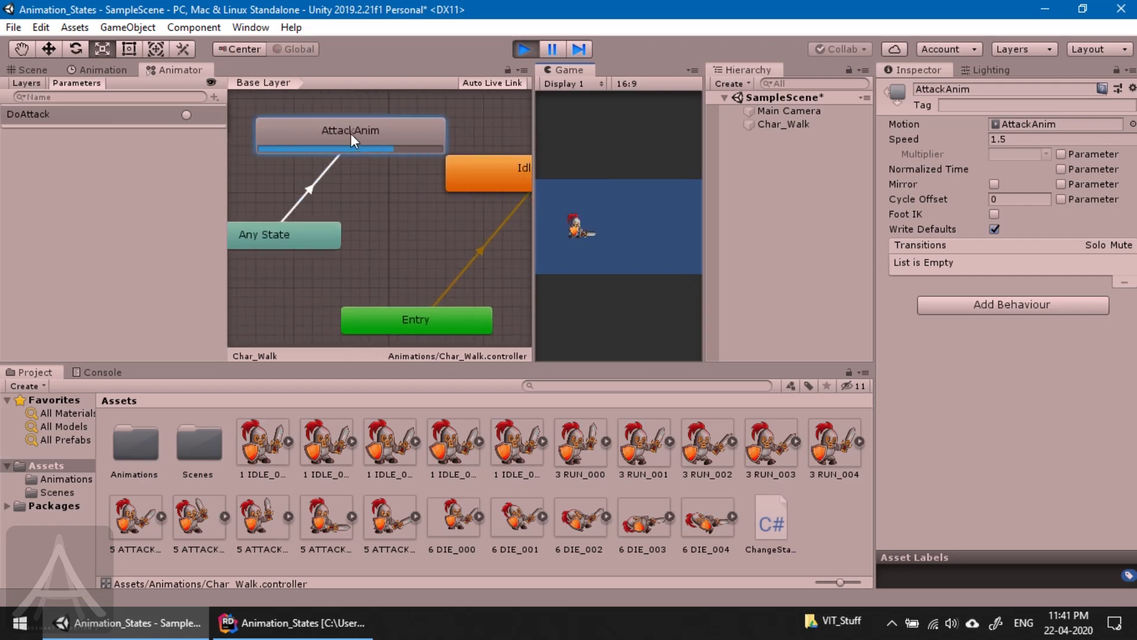
{"action": "left_click_drag", "start_coordinate": [350, 134], "coordinate": [324, 142]}
{"action": "left_click", "coordinate": [525, 50]}
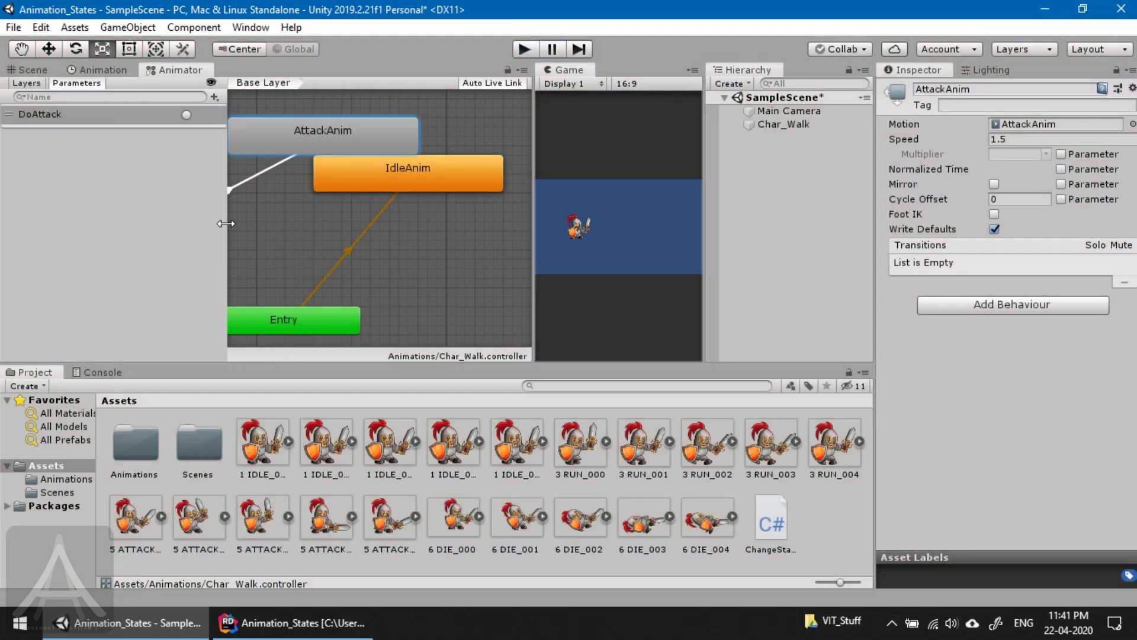
Move the AttackAnim and IdleAnim states apart in the Animator graph so they no longer overlap.
{"action": "left_click_drag", "start_coordinate": [225, 223], "coordinate": [138, 225]}
{"action": "scroll", "coordinate": [255, 236], "scroll_direction": "down", "scroll_amount": 5}
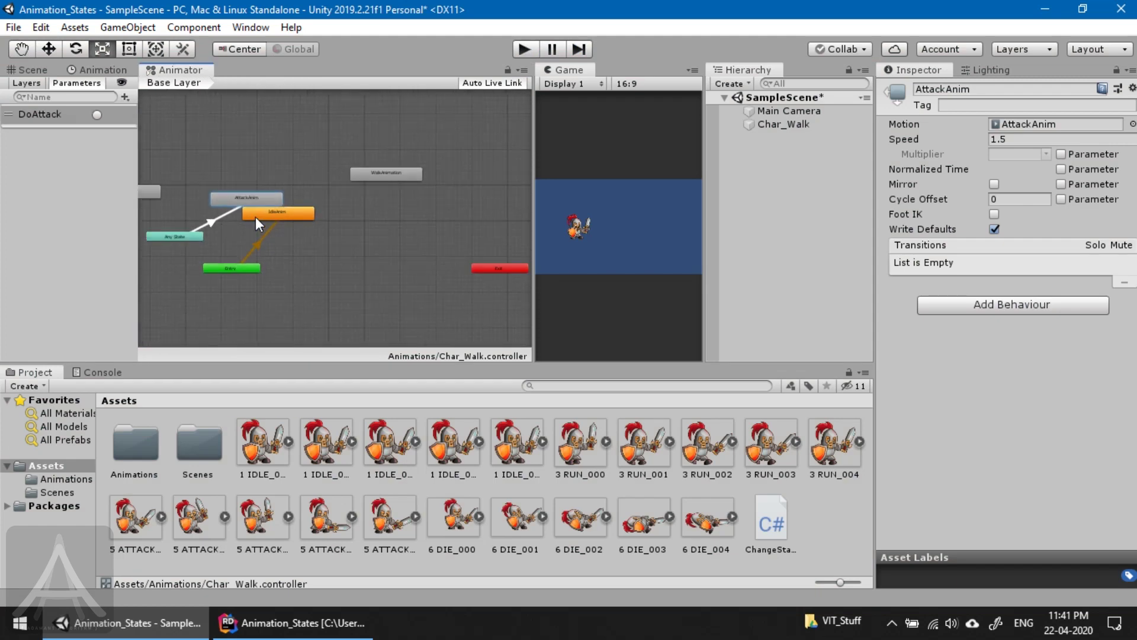
{"action": "left_click_drag", "start_coordinate": [248, 198], "coordinate": [204, 174]}
{"action": "left_click_drag", "start_coordinate": [264, 212], "coordinate": [285, 225]}
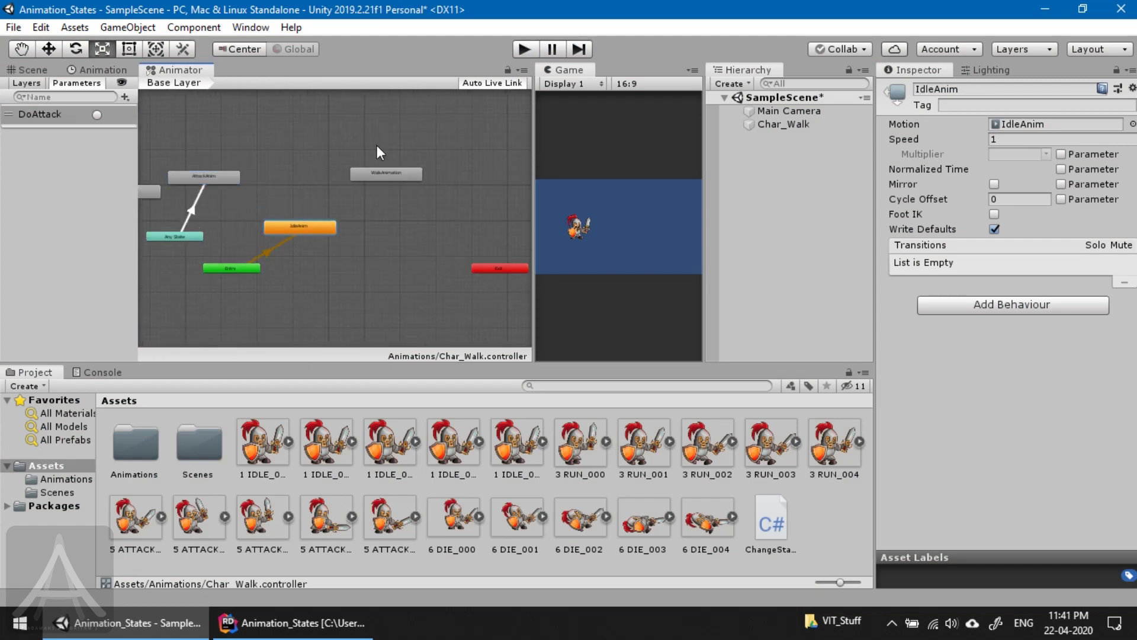
Run the scene, trigger the attack from the idle state with the assigned key, and stop the scene.
{"action": "left_click", "coordinate": [523, 50]}
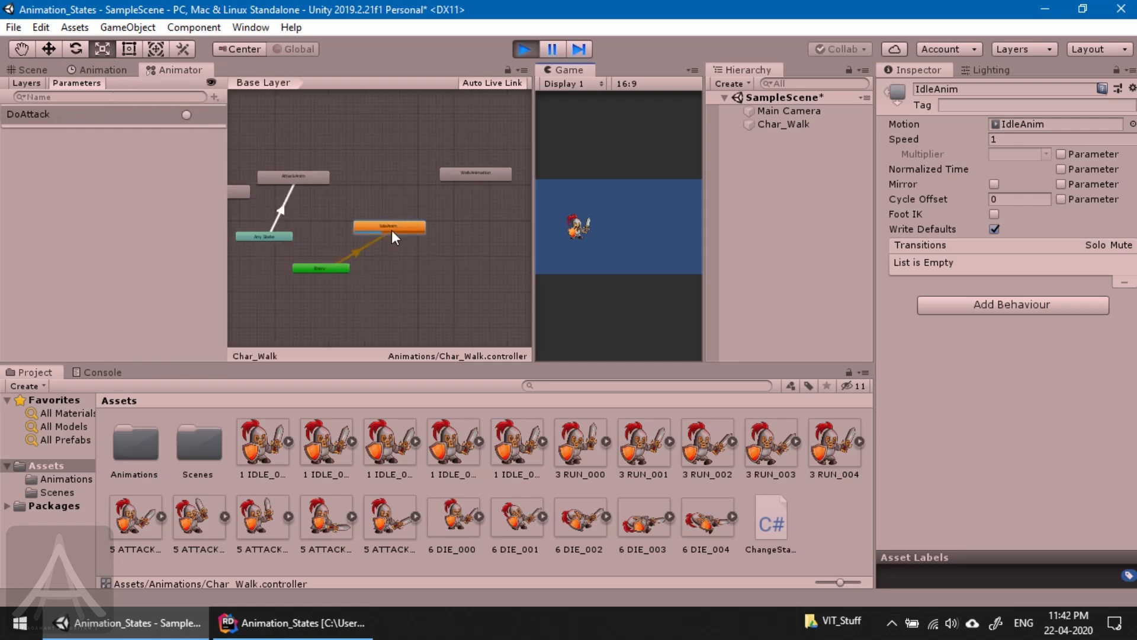
{"action": "key", "text": "space"}
{"action": "left_click", "coordinate": [525, 50]}
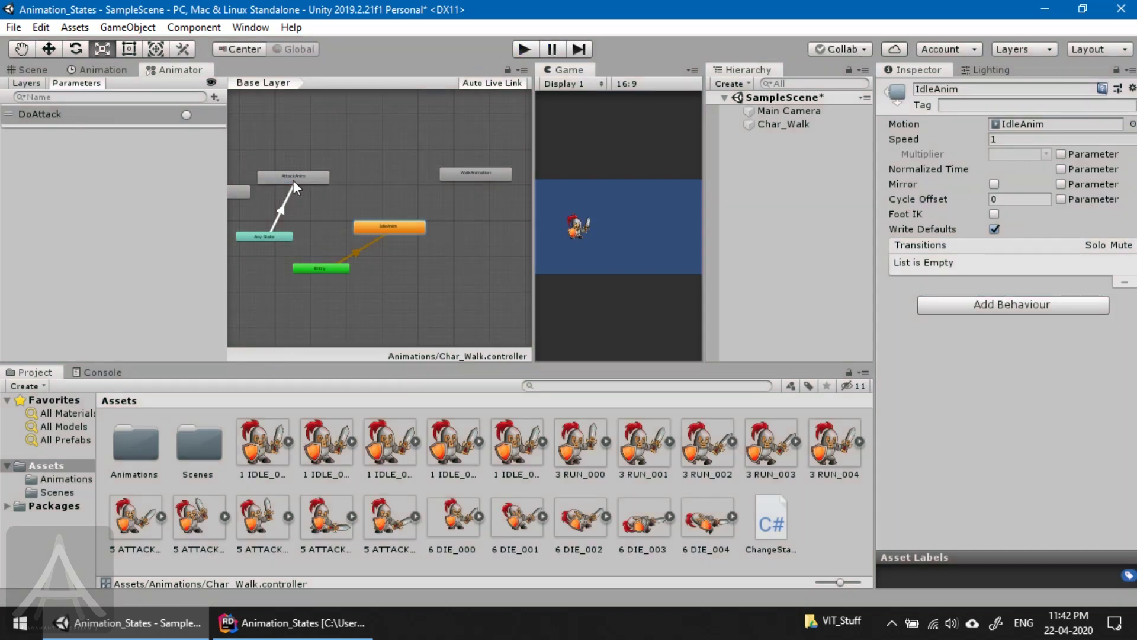
Make a transition from the AttackAnim state to the IdleAnim state.
{"action": "left_click_drag", "start_coordinate": [304, 178], "coordinate": [308, 186]}
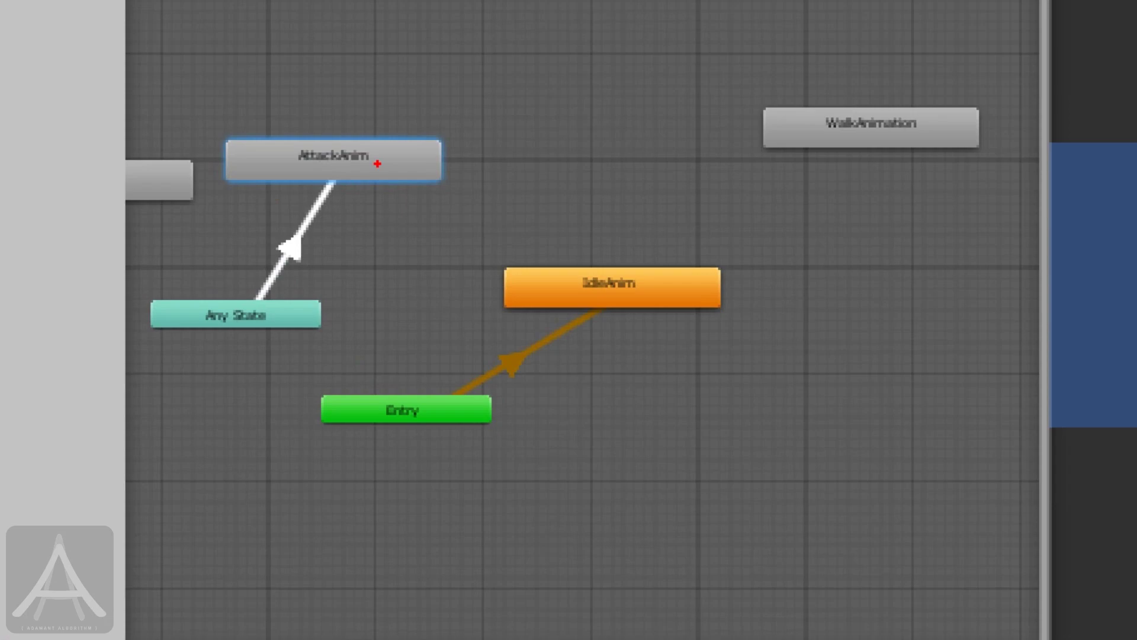
{"action": "mouse_move", "coordinate": [377, 163]}
{"action": "left_mouse_down"}
{"action": "mouse_move", "coordinate": [609, 363]}
{"action": "mouse_move", "coordinate": [533, 278]}
{"action": "left_mouse_up"}
{"action": "left_click_drag", "start_coordinate": [432, 172], "coordinate": [754, 104]}
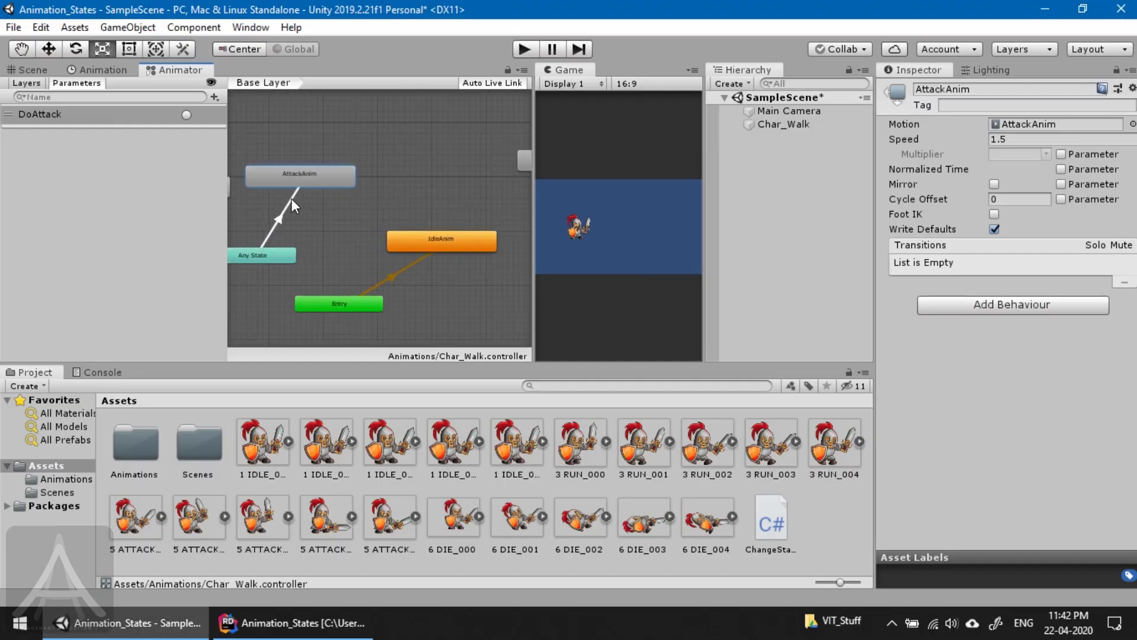
{"action": "scroll", "coordinate": [291, 197], "scroll_direction": "up", "scroll_amount": 3}
{"action": "right_click", "coordinate": [320, 176]}
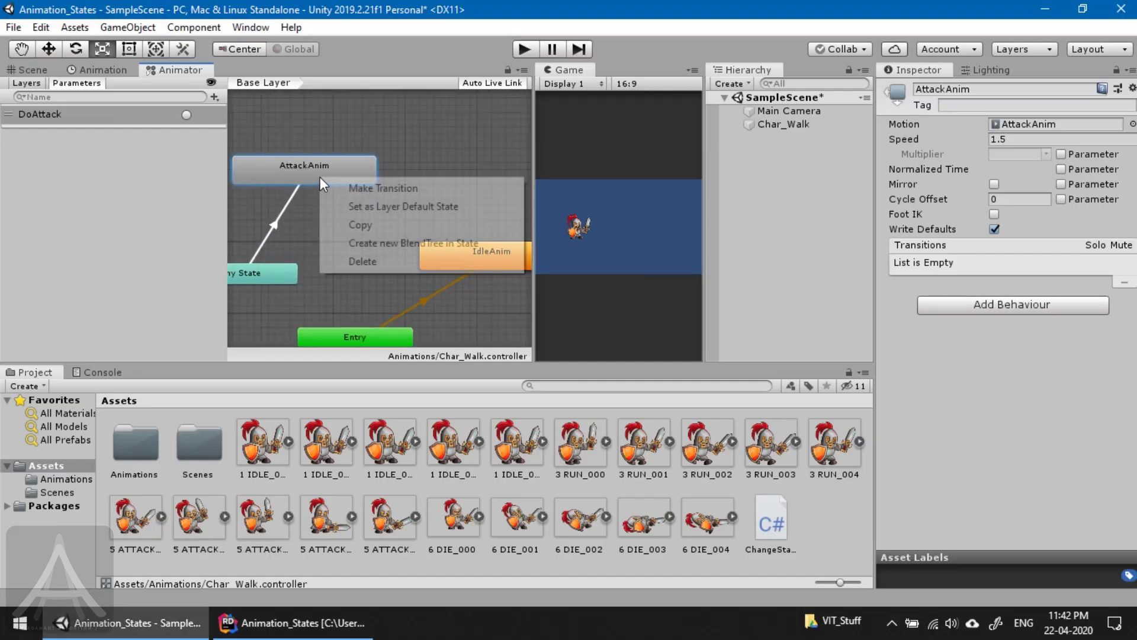
{"action": "left_click", "coordinate": [343, 187]}
{"action": "left_click", "coordinate": [448, 254]}
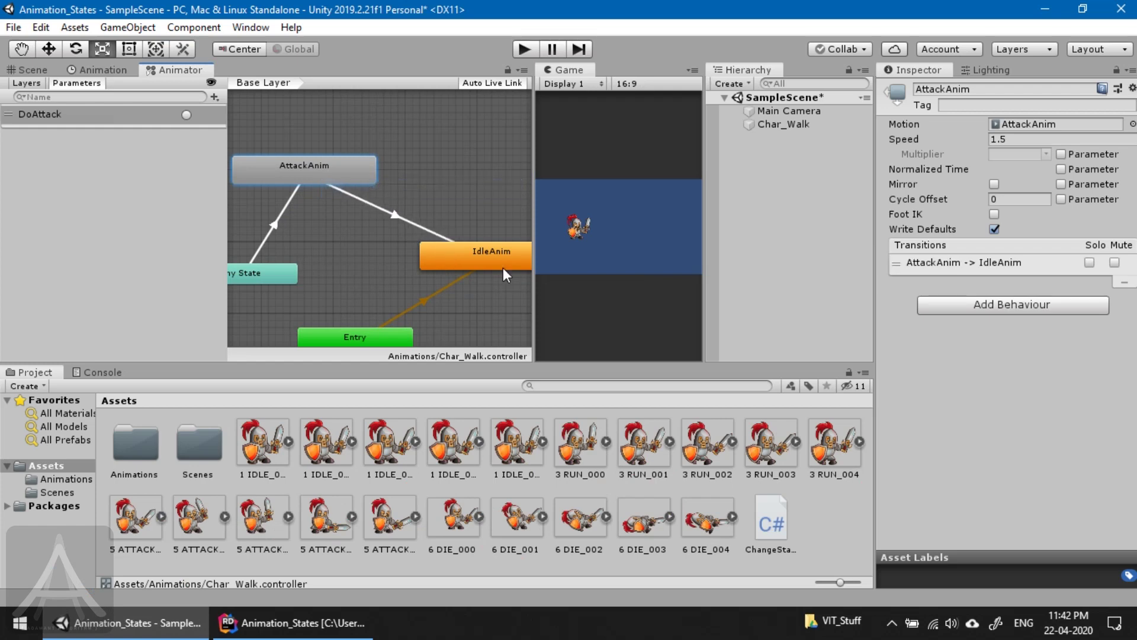
Select the transition from AttackAnim to IdleAnim and examine its Has Exit Time setting.
{"action": "left_click", "coordinate": [418, 226]}
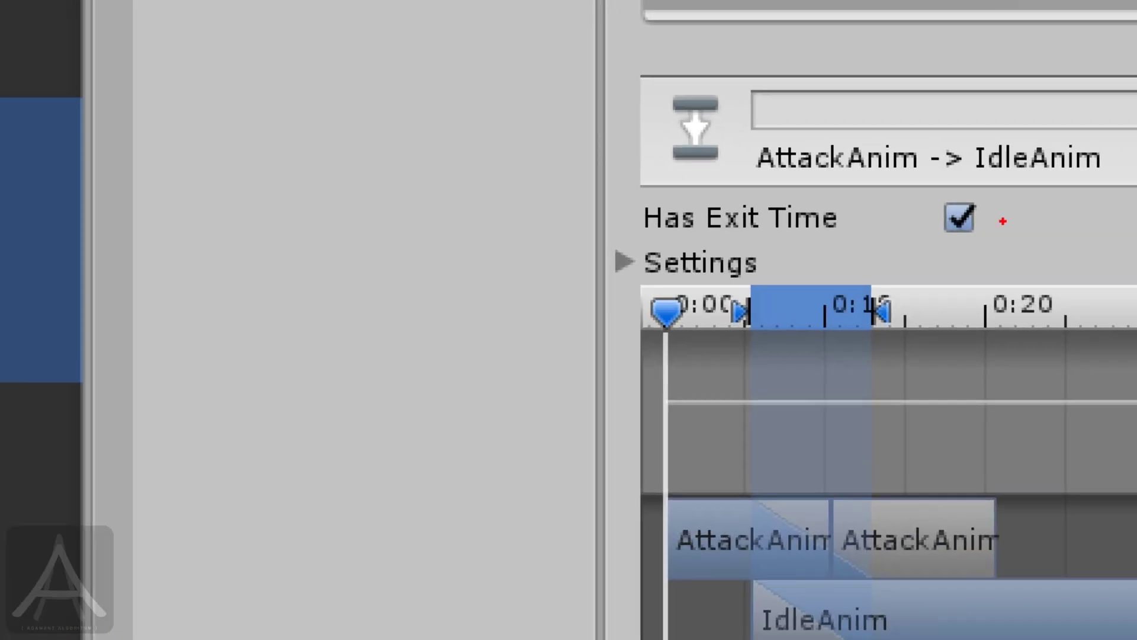
{"action": "mouse_move", "coordinate": [952, 176]}
{"action": "left_mouse_down"}
{"action": "mouse_move", "coordinate": [898, 258]}
{"action": "mouse_move", "coordinate": [986, 159]}
{"action": "left_mouse_up"}
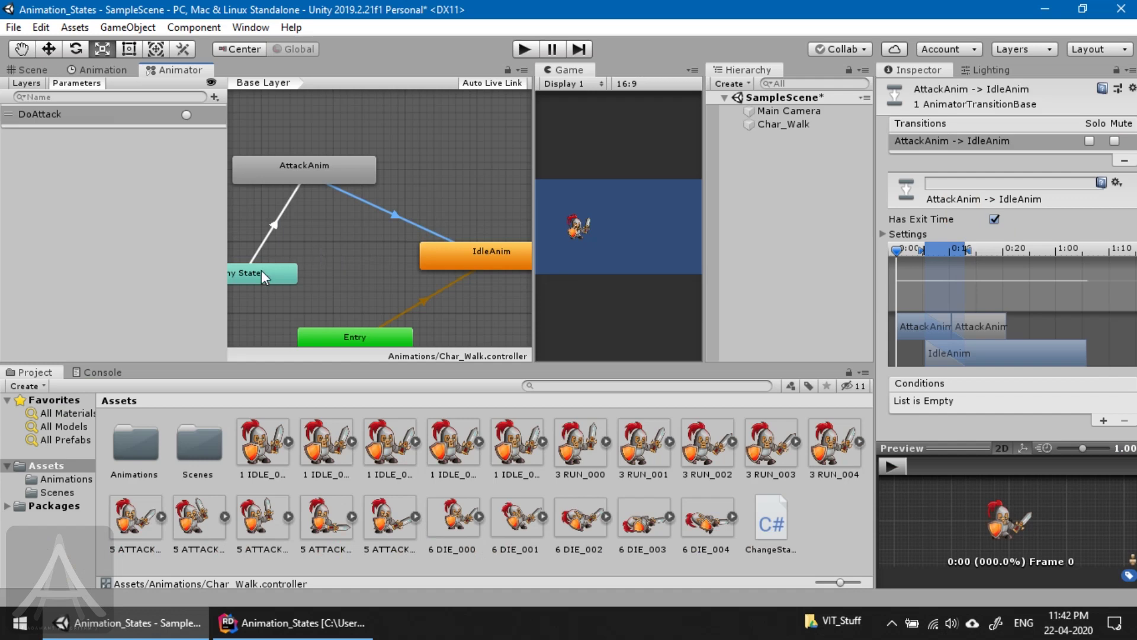
{"action": "key", "text": "ctrl+2"}
{"action": "mouse_move", "coordinate": [314, 181]}
{"action": "left_mouse_down"}
{"action": "mouse_move", "coordinate": [303, 175]}
{"action": "mouse_move", "coordinate": [330, 187]}
{"action": "left_mouse_up"}
{"action": "left_click_drag", "start_coordinate": [344, 180], "coordinate": [403, 200]}
{"action": "key", "text": "Escape"}
Run the scene to check how the knight returns from AttackAnim to IdleAnim, and stop it.
{"action": "left_click", "coordinate": [521, 49]}
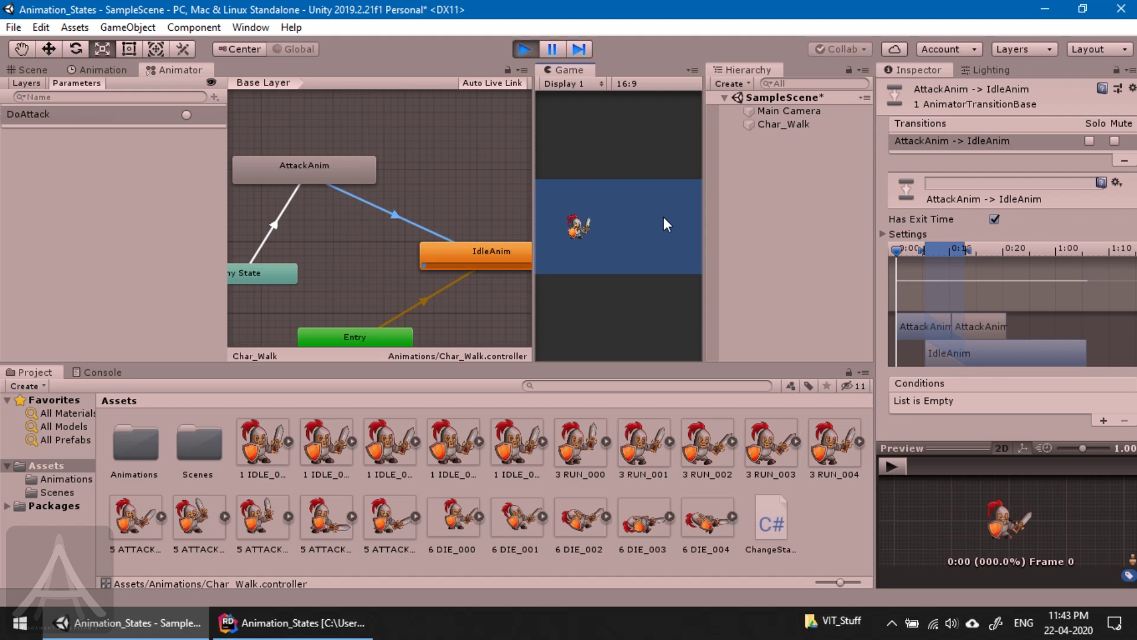
{"action": "middle_click_drag", "start_coordinate": [506, 268], "coordinate": [453, 268]}
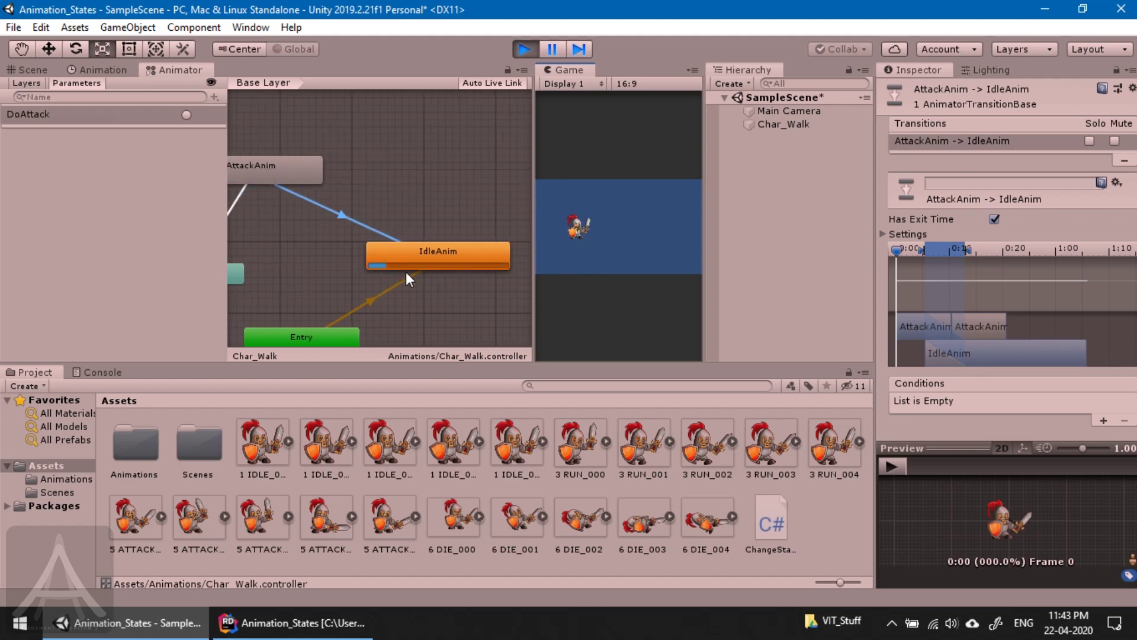
{"action": "left_click", "coordinate": [524, 48]}
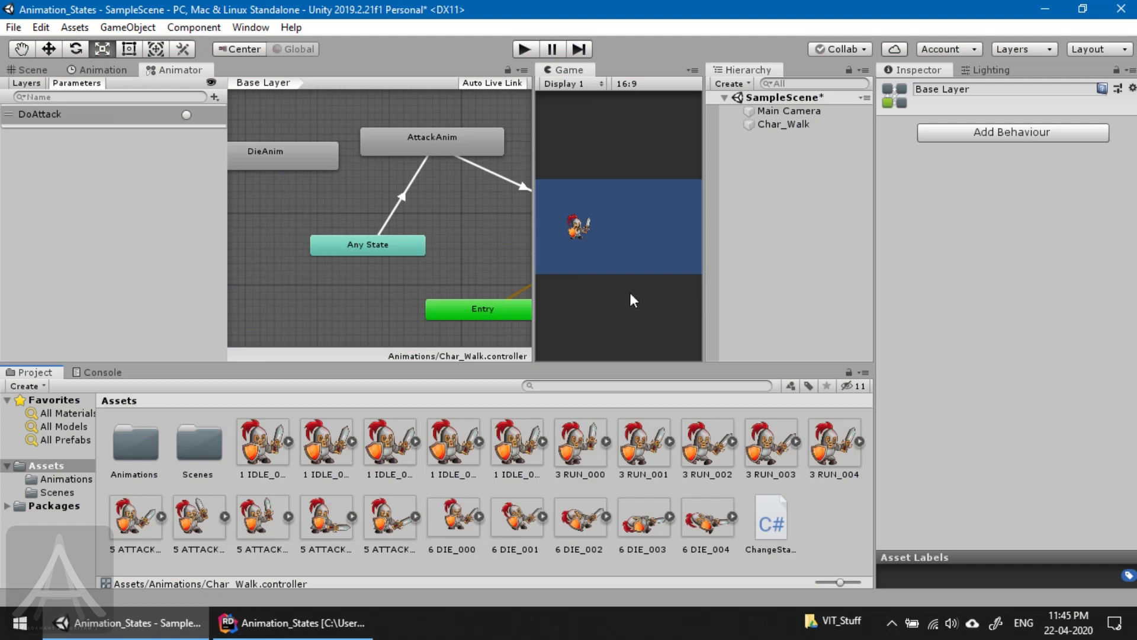
Add a new trigger parameter named DoDie to the Animator.
{"action": "mouse_move", "coordinate": [352, 238]}
{"action": "left_mouse_down"}
{"action": "mouse_move", "coordinate": [310, 169]}
{"action": "mouse_move", "coordinate": [323, 171]}
{"action": "left_mouse_up"}
{"action": "key", "text": "Escape"}
{"action": "left_click", "coordinate": [214, 97]}
{"action": "left_click", "coordinate": [237, 171]}
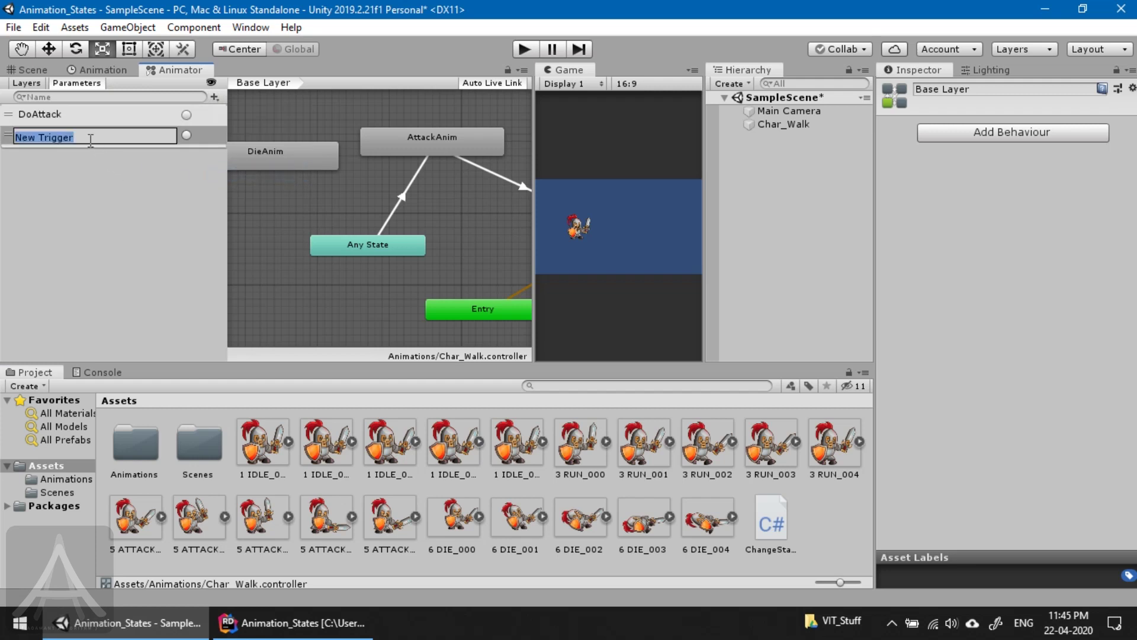
{"action": "type", "text": "DoSie"}
{"action": "key", "text": "BackSpace"}
{"action": "key", "text": "BackSpace"}
{"action": "key", "text": "BackSpace"}
{"action": "type", "text": "Die"}
{"action": "key", "text": "Return"}
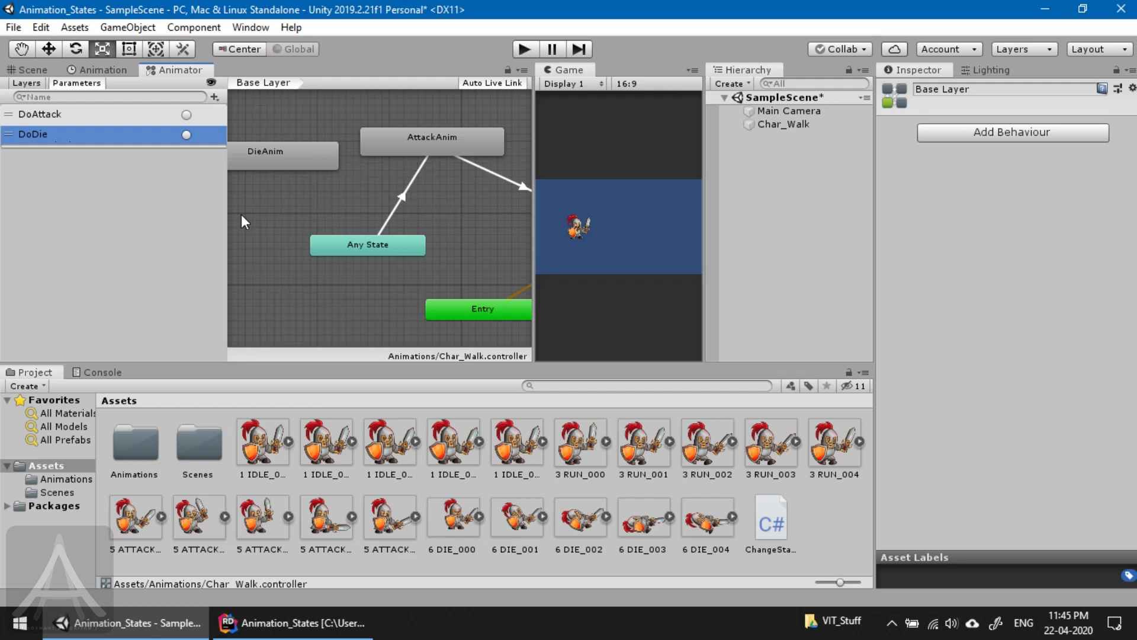
Make a transition from Any State to the DieAnim state.
{"action": "right_click", "coordinate": [343, 240]}
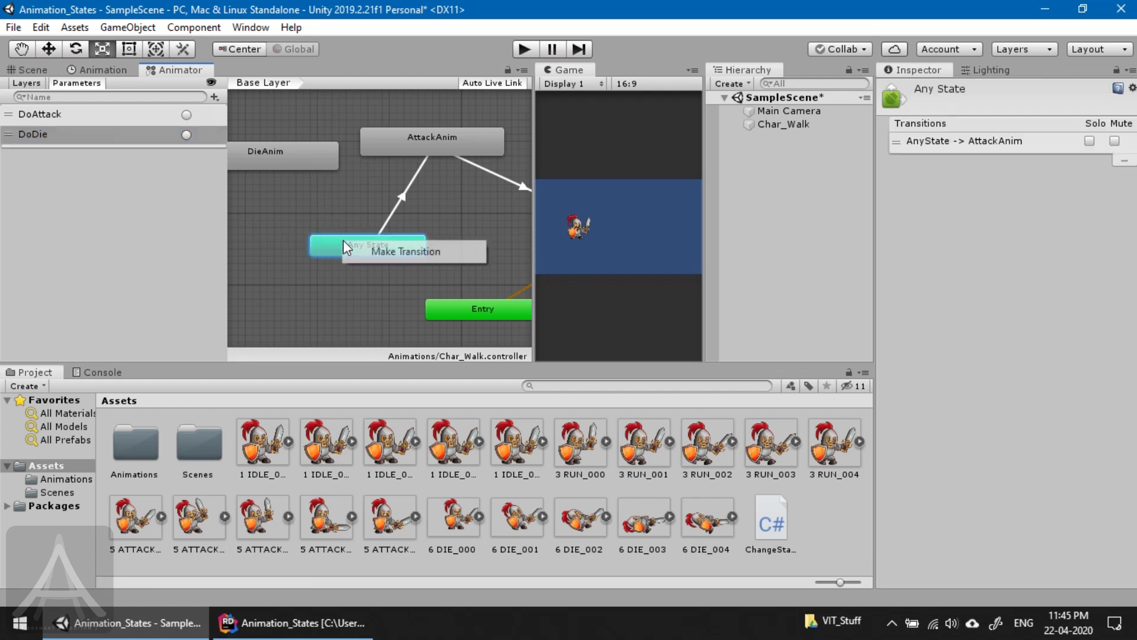
{"action": "left_click", "coordinate": [371, 253]}
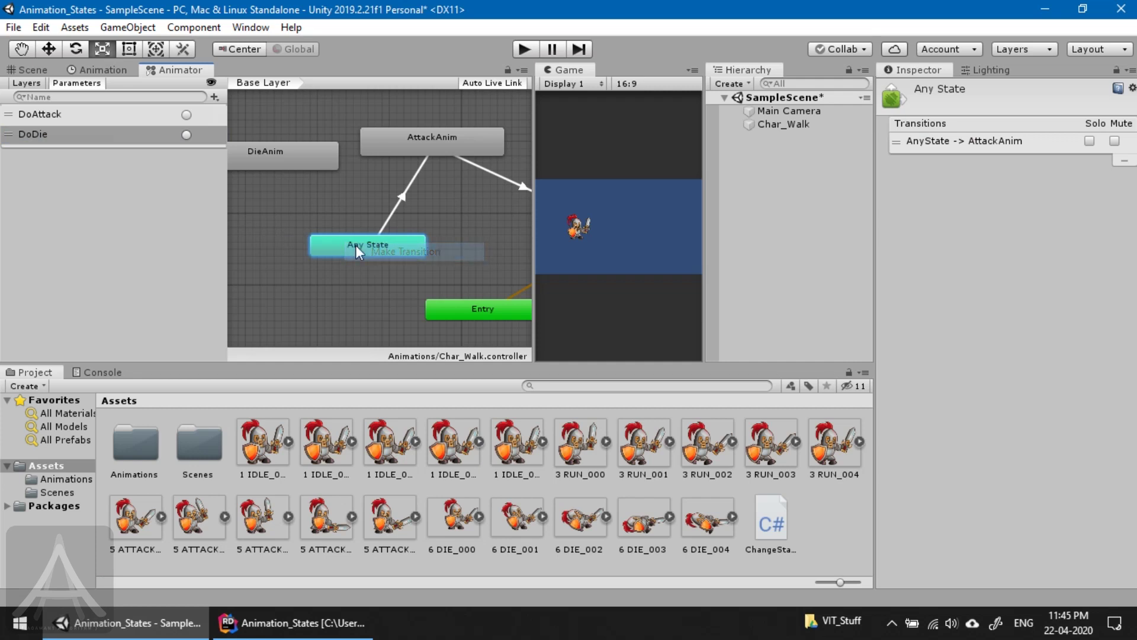
{"action": "left_click", "coordinate": [270, 159]}
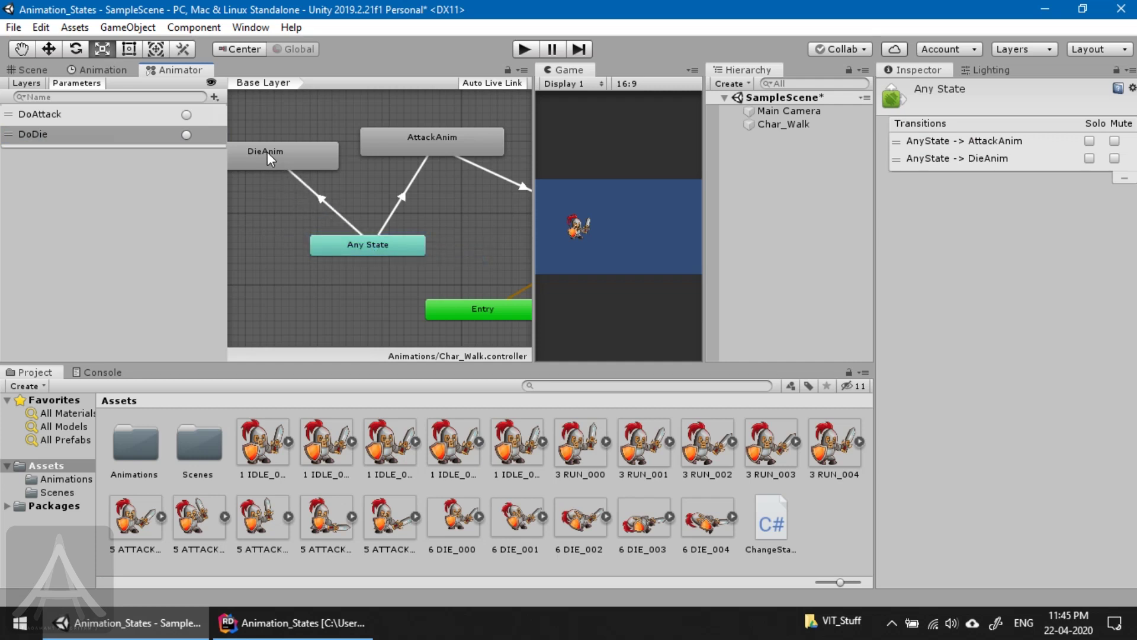
Add a DoDie condition to the transition from Any State to DieAnim.
{"action": "left_click", "coordinate": [268, 152]}
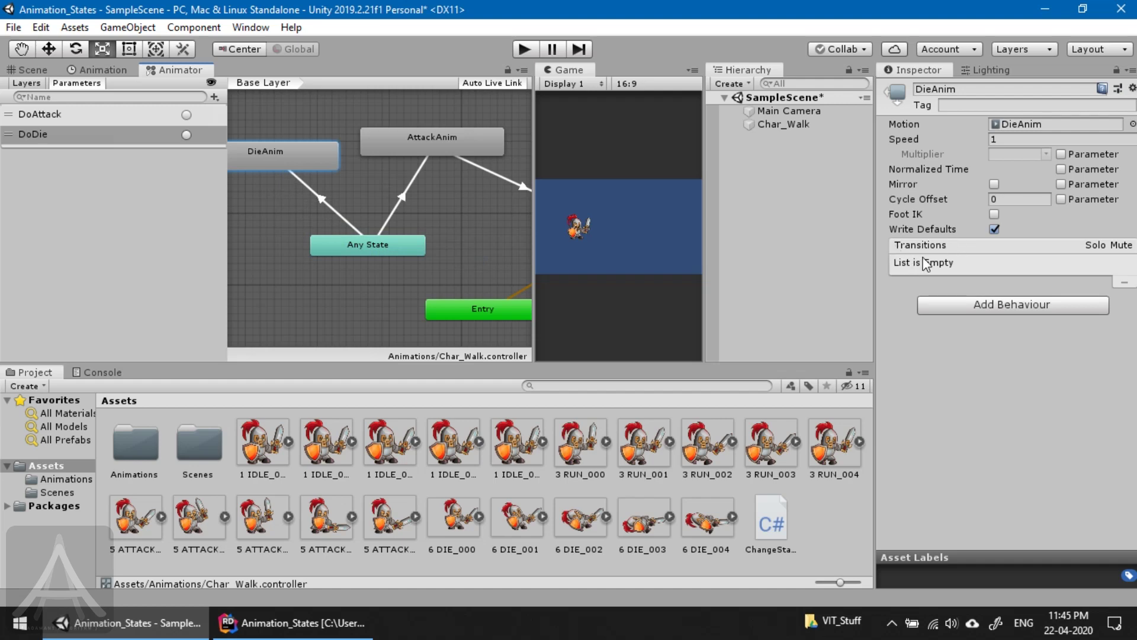
{"action": "left_click", "coordinate": [311, 191]}
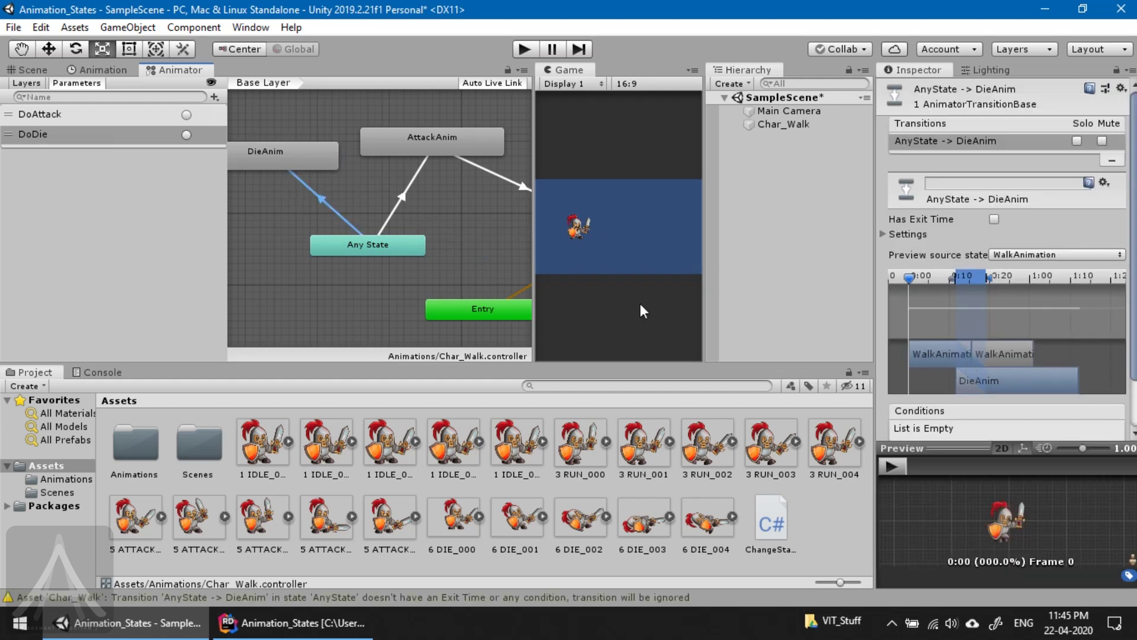
{"action": "scroll", "coordinate": [1060, 356], "scroll_direction": "down", "scroll_amount": 2}
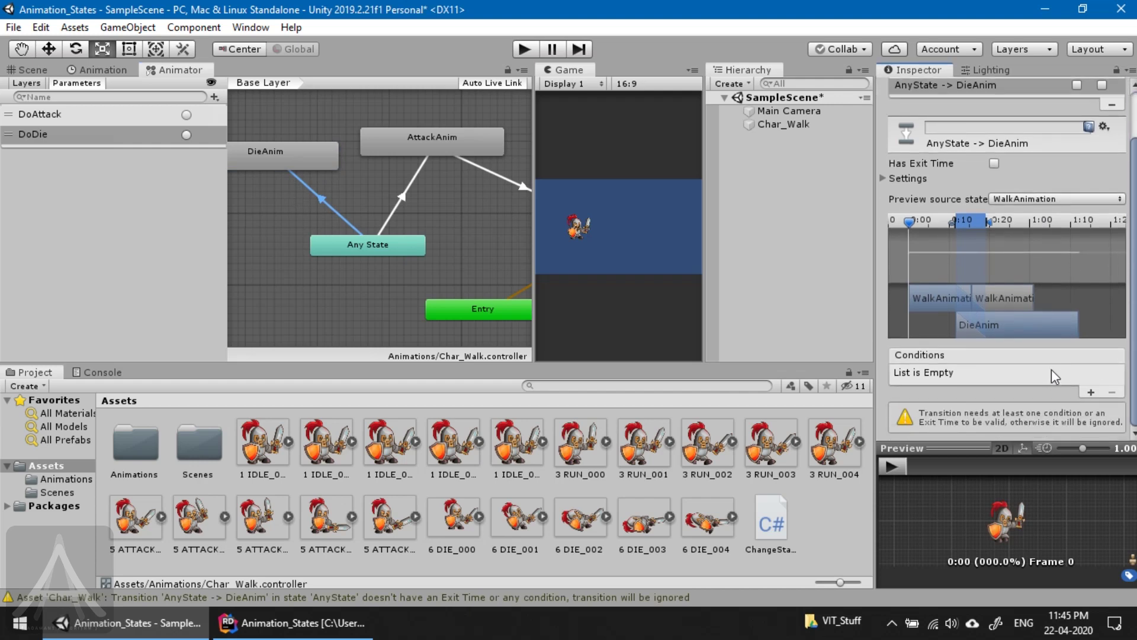
{"action": "left_click", "coordinate": [1090, 392]}
{"action": "left_click", "coordinate": [960, 413]}
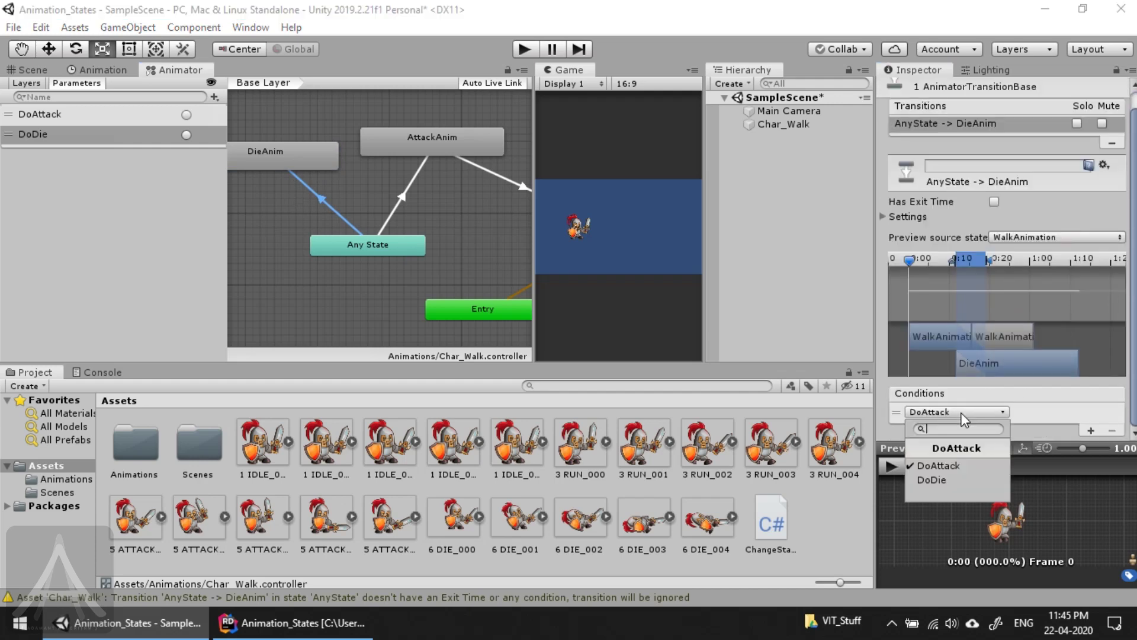
{"action": "left_click", "coordinate": [941, 478]}
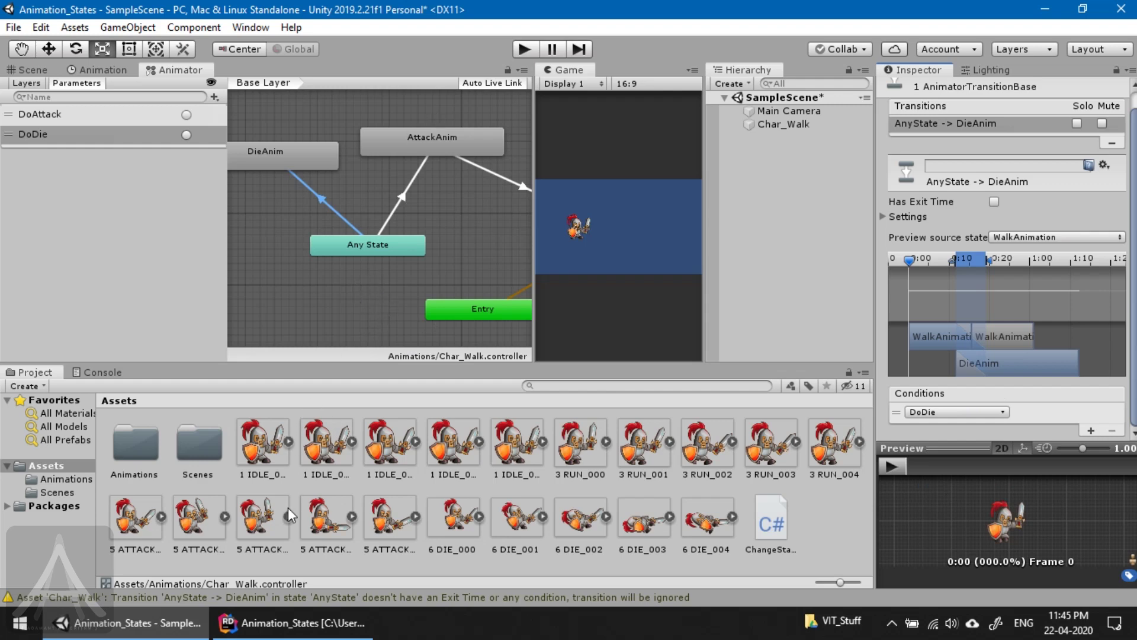
Switch to Rider and duplicate the Space-key if block directly below itself in the Update method of ChangeStates.cs.
{"action": "left_click", "coordinate": [278, 631]}
{"action": "left_click", "coordinate": [424, 396]}
{"action": "left_click_drag", "start_coordinate": [423, 397], "coordinate": [406, 345]}
{"action": "key", "text": "ctrl+c"}
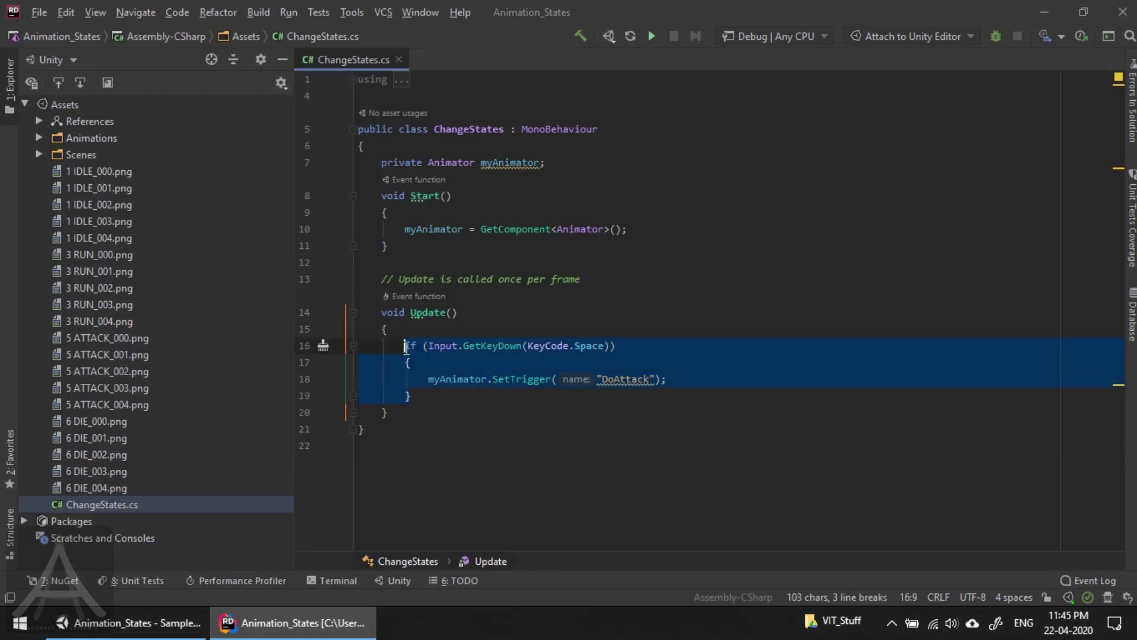
{"action": "left_click", "coordinate": [422, 395]}
{"action": "key", "text": "Return"}
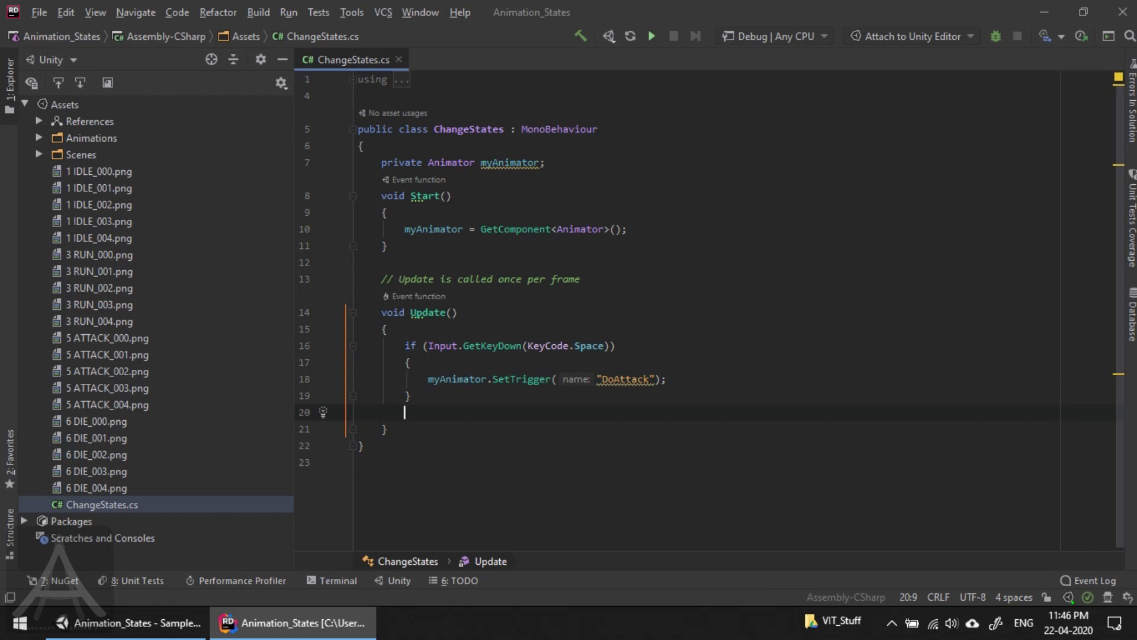
{"action": "key", "text": "ctrl+v"}
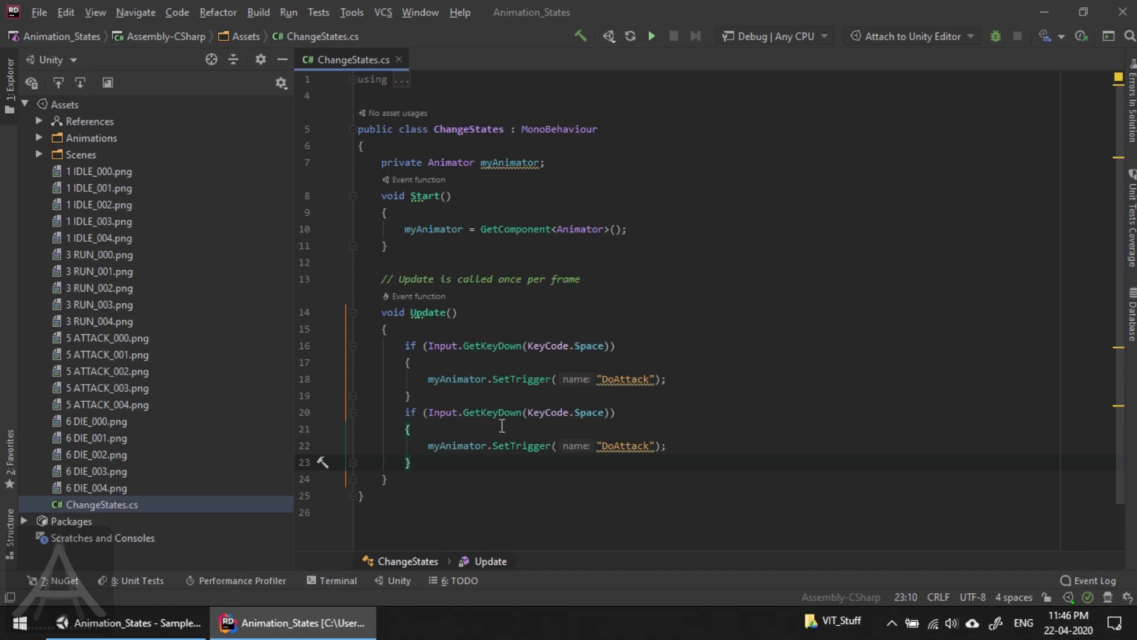
Change the key in the duplicated if condition to KeyCode.D.
{"action": "left_click", "coordinate": [604, 413]}
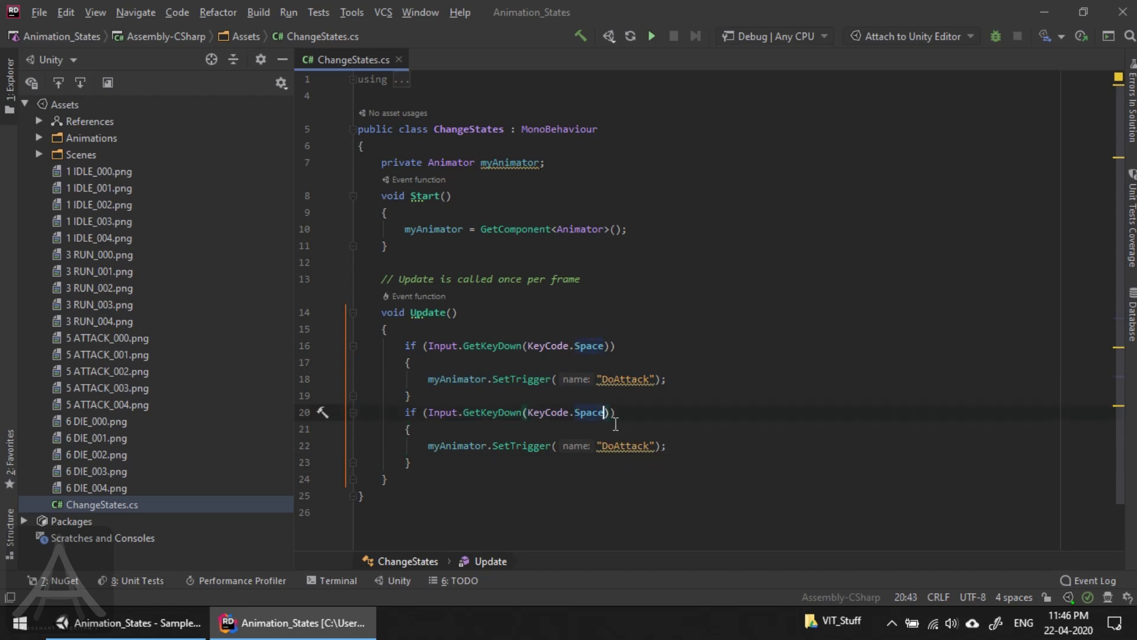
{"action": "key", "text": "BackSpace"}
{"action": "key", "text": "BackSpace"}
{"action": "key", "text": "BackSpace"}
{"action": "key", "text": "BackSpace"}
{"action": "key", "text": "BackSpace"}
{"action": "key", "text": "BackSpace"}
{"action": "type", "text": "."}
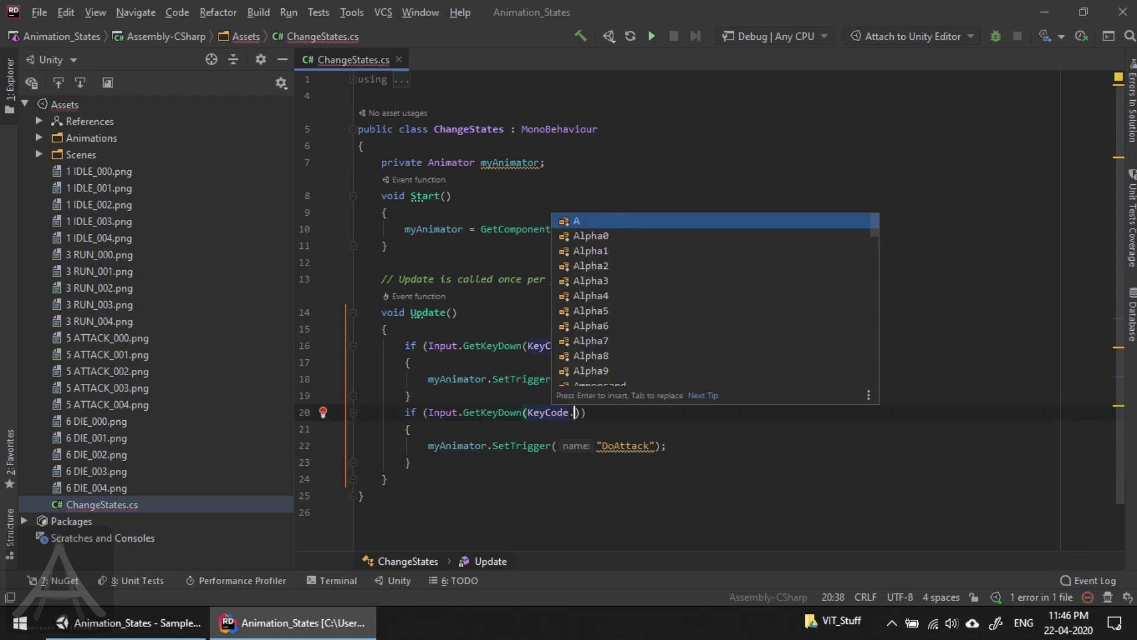
{"action": "type", "text": "D"}
{"action": "key", "text": "Escape"}
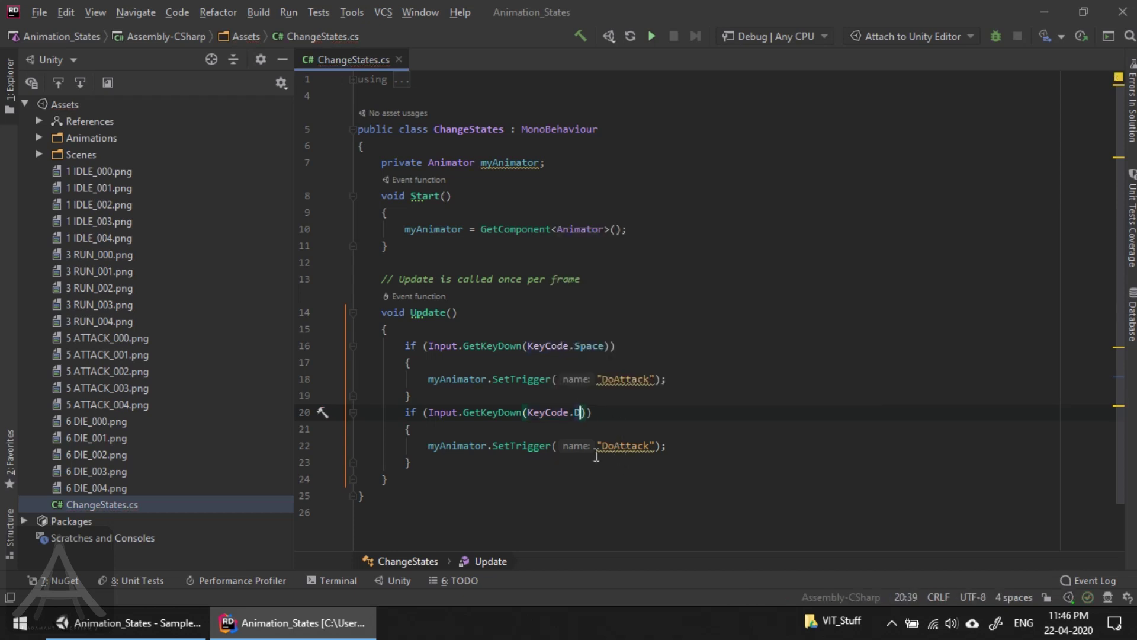
Change the trigger name in the second SetTrigger call to "DoDie".
{"action": "left_click", "coordinate": [652, 449]}
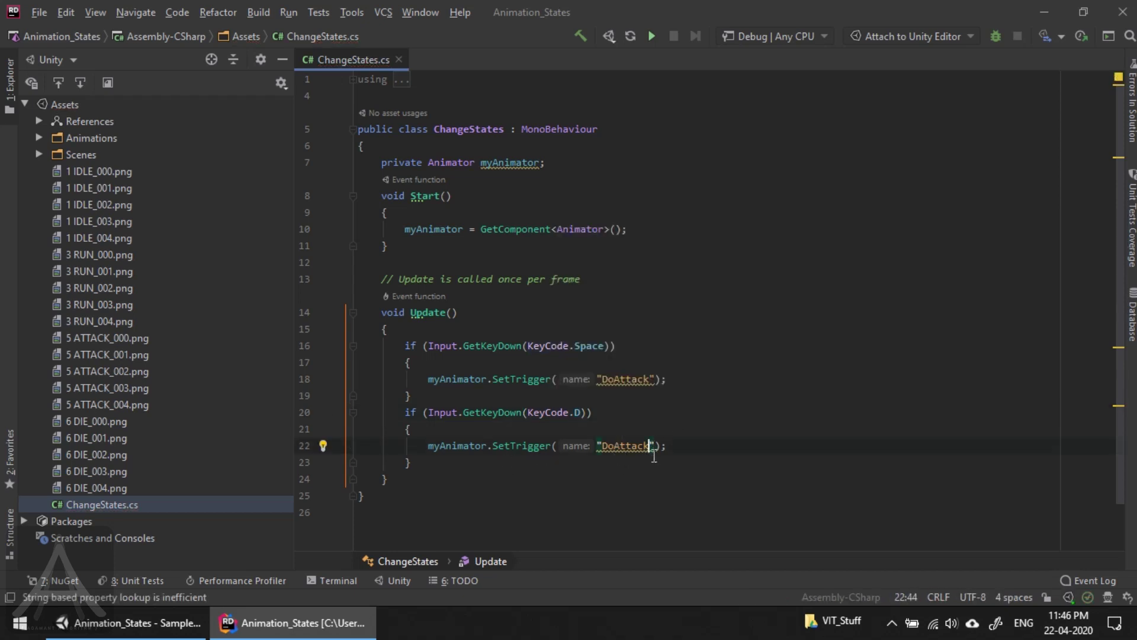
{"action": "key", "text": "BackSpace"}
{"action": "key", "text": "BackSpace"}
{"action": "key", "text": "BackSpace"}
{"action": "key", "text": "BackSpace"}
{"action": "key", "text": "BackSpace"}
{"action": "key", "text": "BackSpace"}
{"action": "type", "text": "Die"}
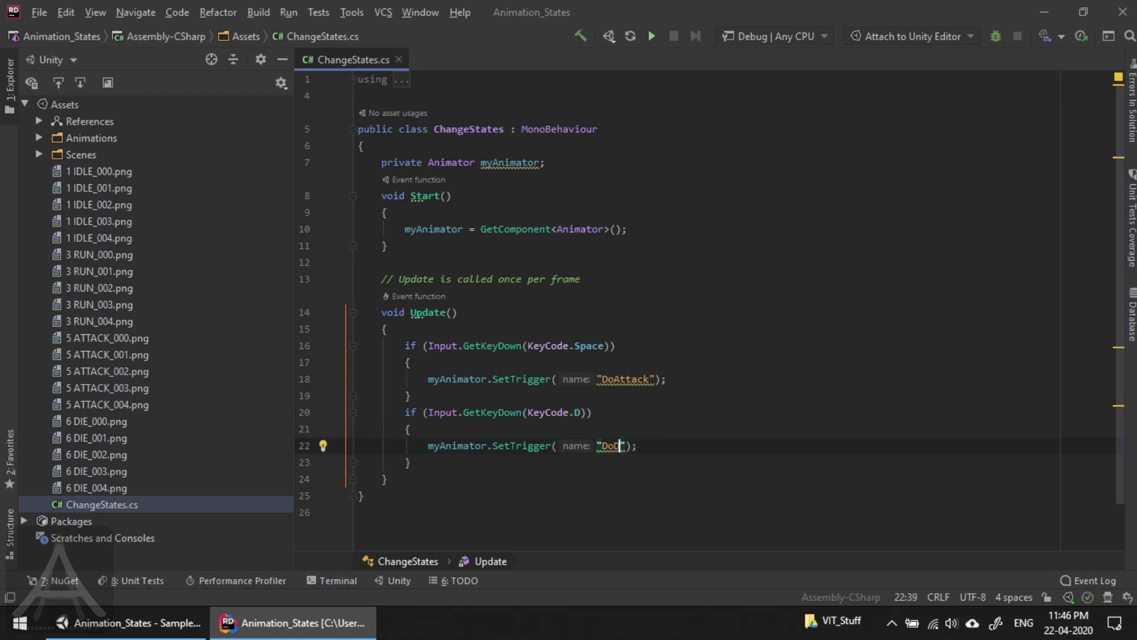
{"action": "left_click", "coordinate": [569, 504]}
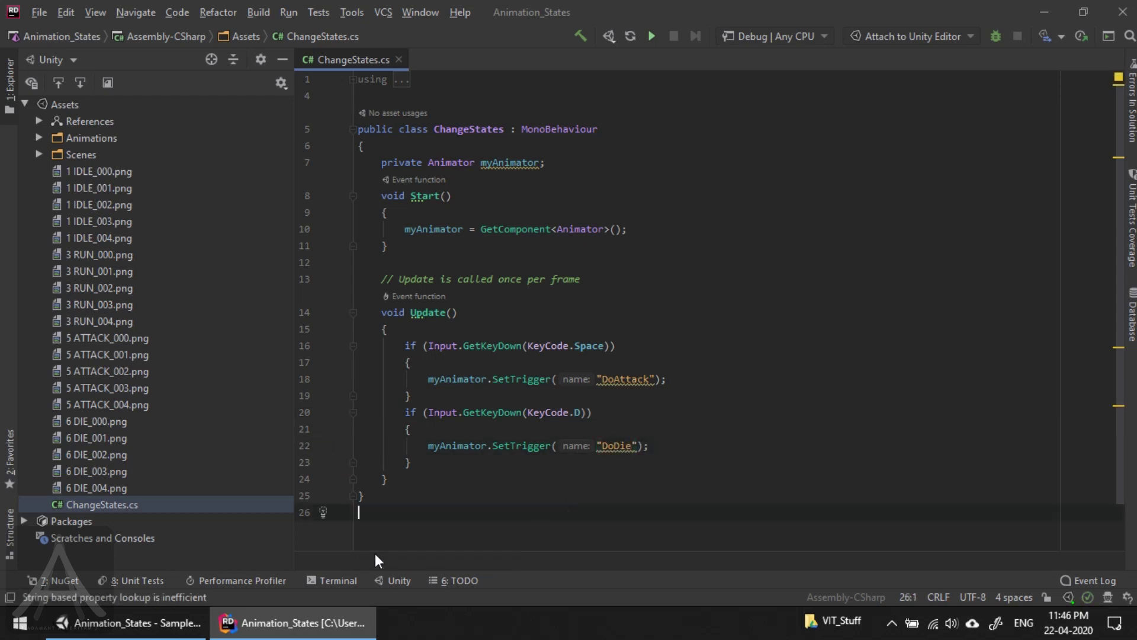
Switch to Unity, run the scene with a wider Game view to test the attack and die triggers, and stop it.
{"action": "left_click", "coordinate": [147, 633]}
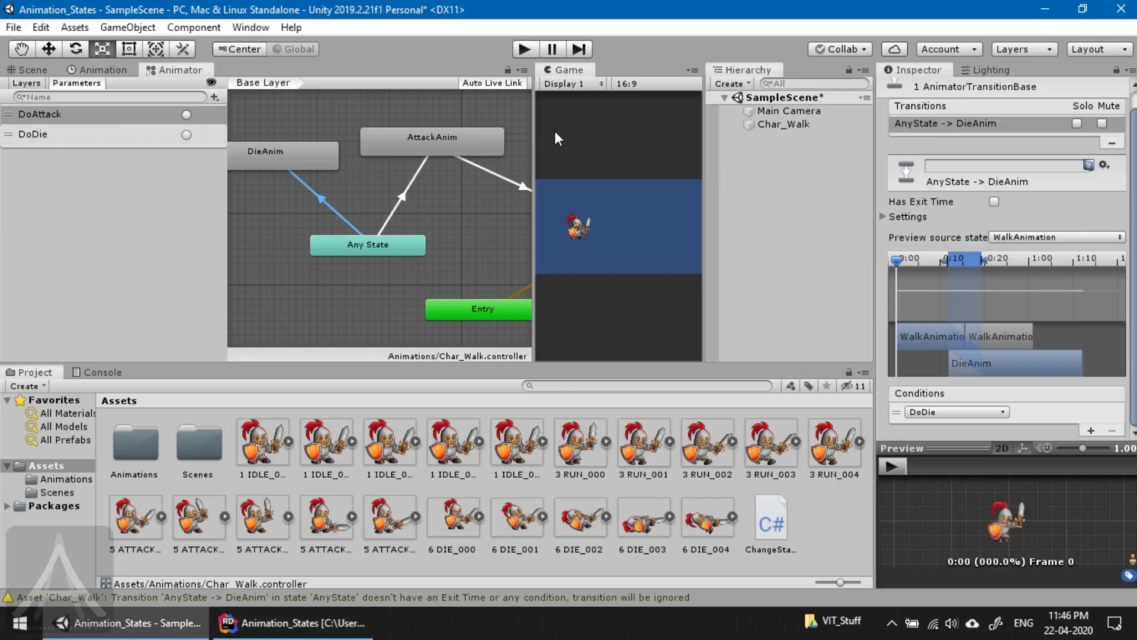
{"action": "left_click_drag", "start_coordinate": [532, 142], "coordinate": [440, 151]}
{"action": "left_click", "coordinate": [522, 47]}
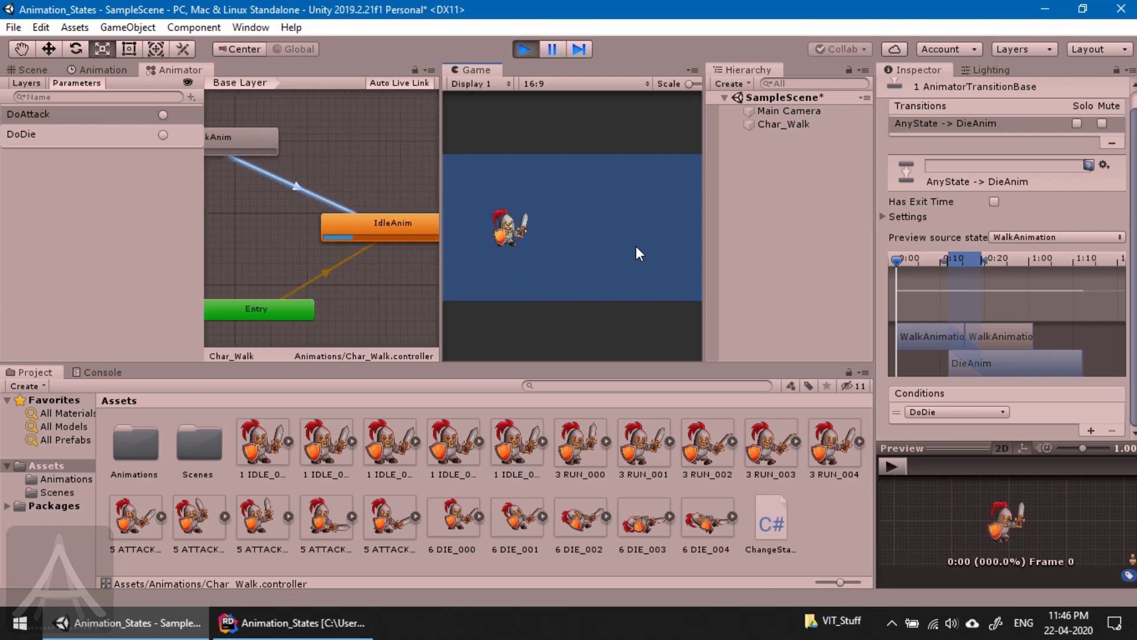
{"action": "key", "text": "space"}
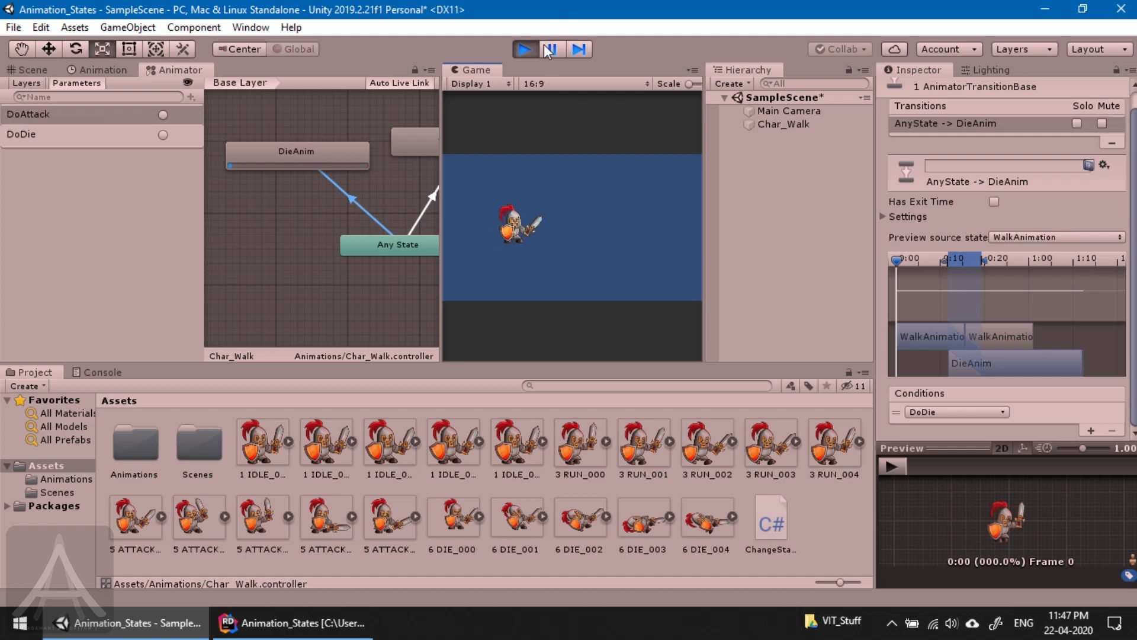
{"action": "left_click", "coordinate": [526, 49]}
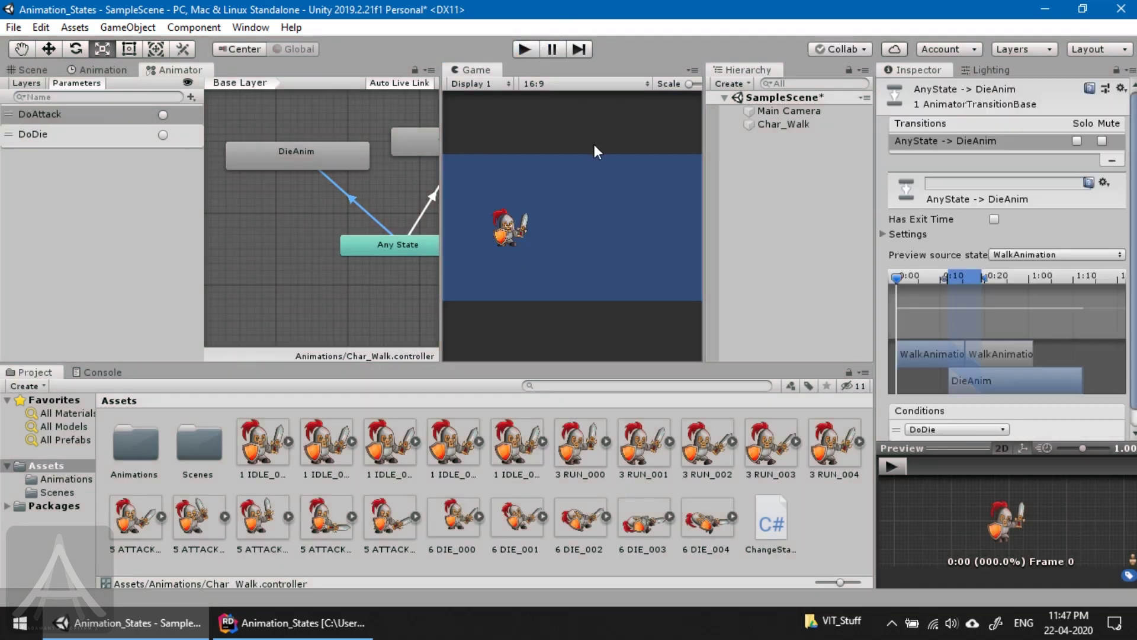
Turn off Loop Time for the DieAnim clip in the Animations folder.
{"action": "double_click", "coordinate": [136, 450]}
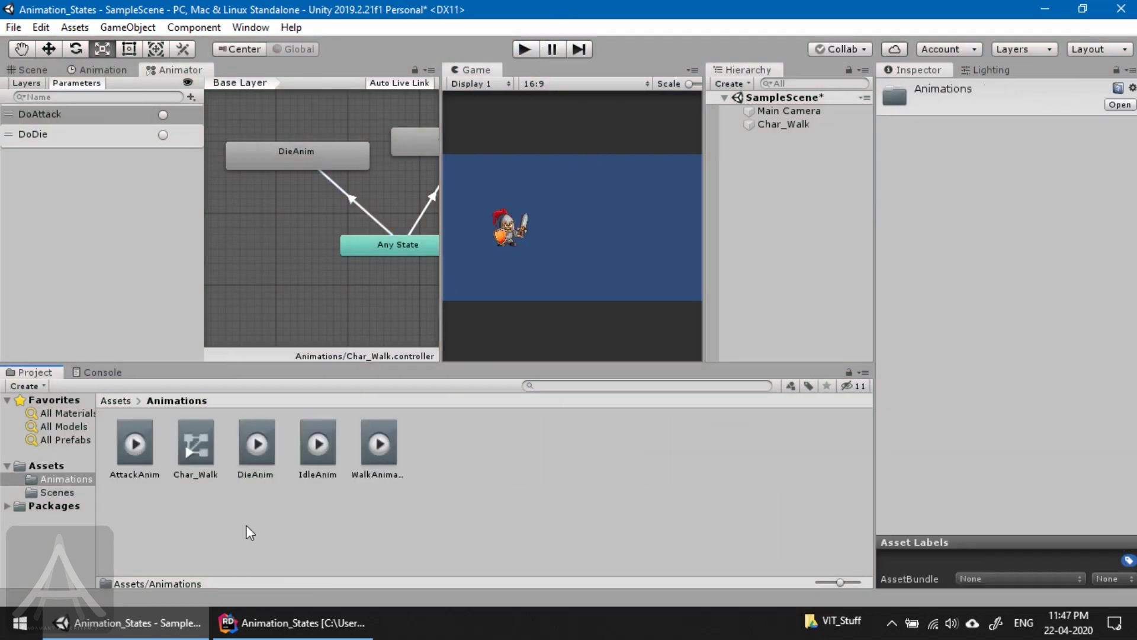
{"action": "left_click", "coordinate": [263, 449]}
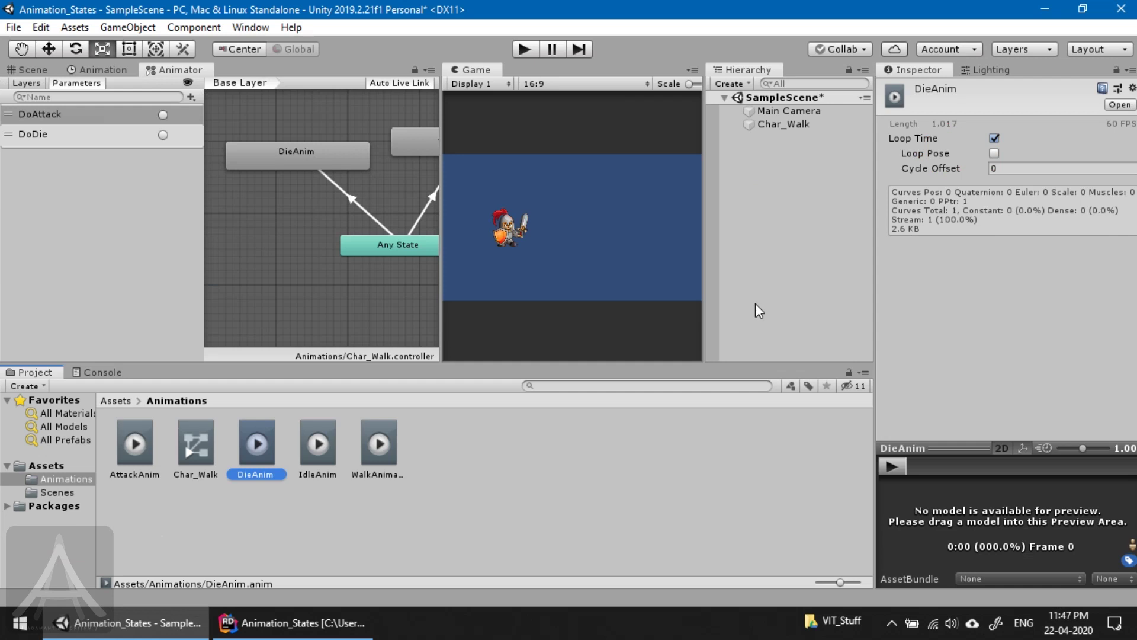
{"action": "left_click", "coordinate": [994, 138]}
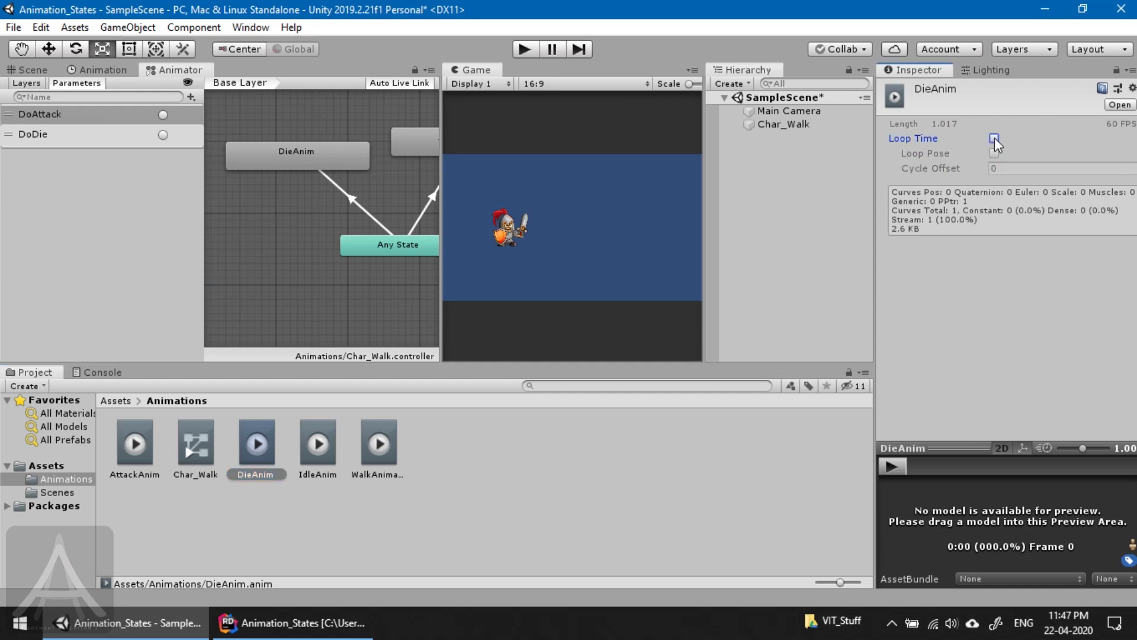
Run the scene to check how the die animation plays without looping, and stop it.
{"action": "left_click", "coordinate": [524, 49]}
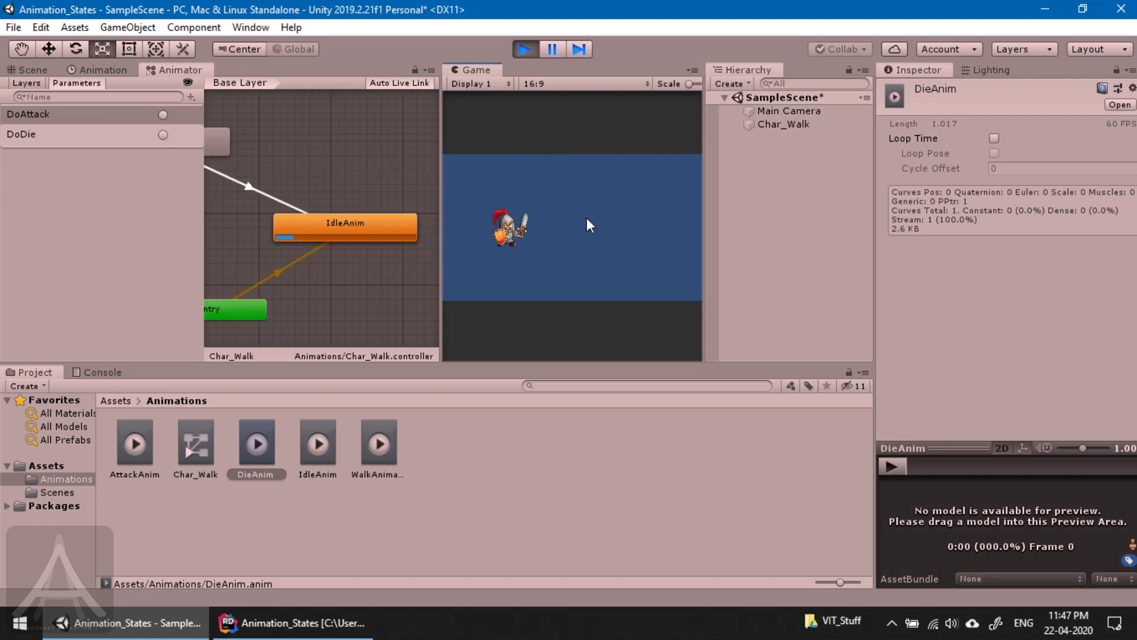
{"action": "left_click", "coordinate": [586, 225]}
{"action": "right_click", "coordinate": [587, 219]}
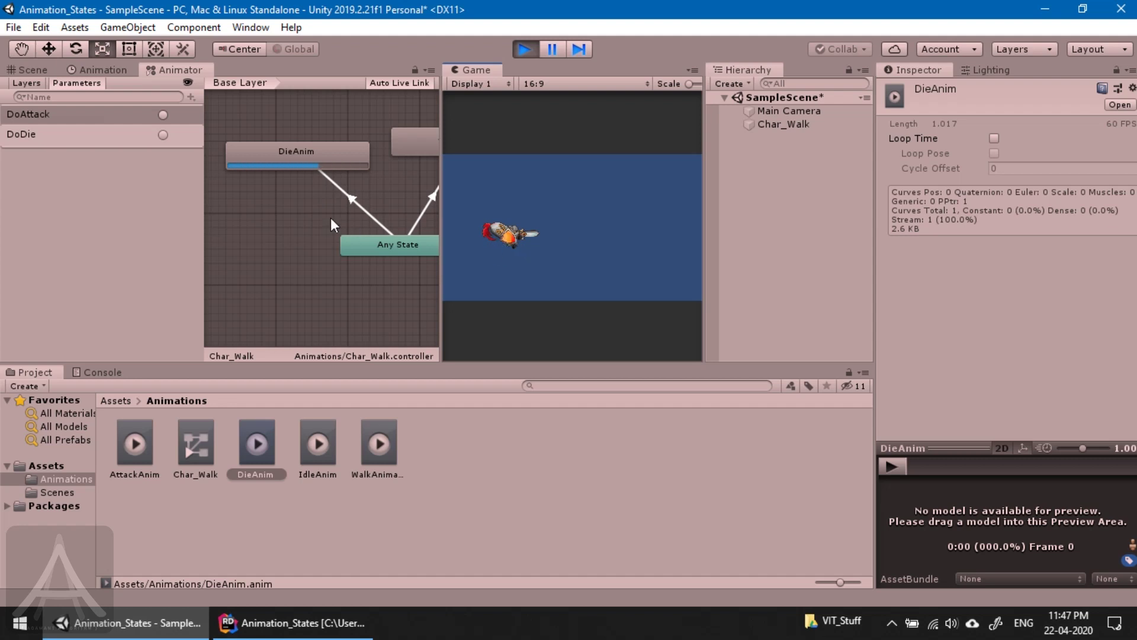
{"action": "scroll", "coordinate": [332, 184], "scroll_direction": "down", "scroll_amount": 5}
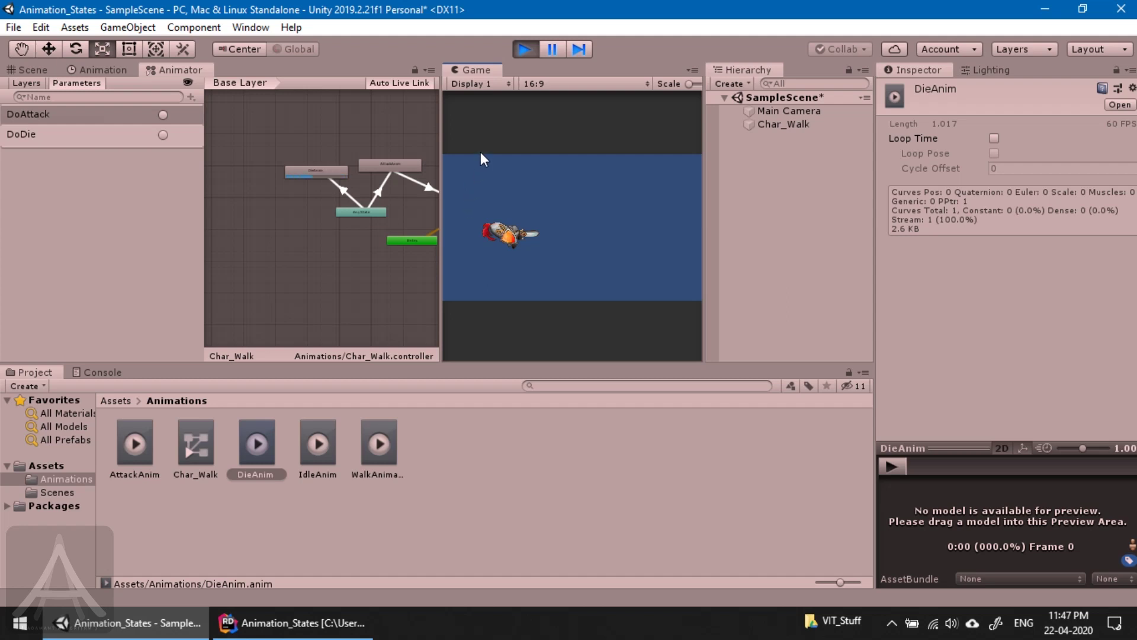
{"action": "left_click", "coordinate": [525, 47]}
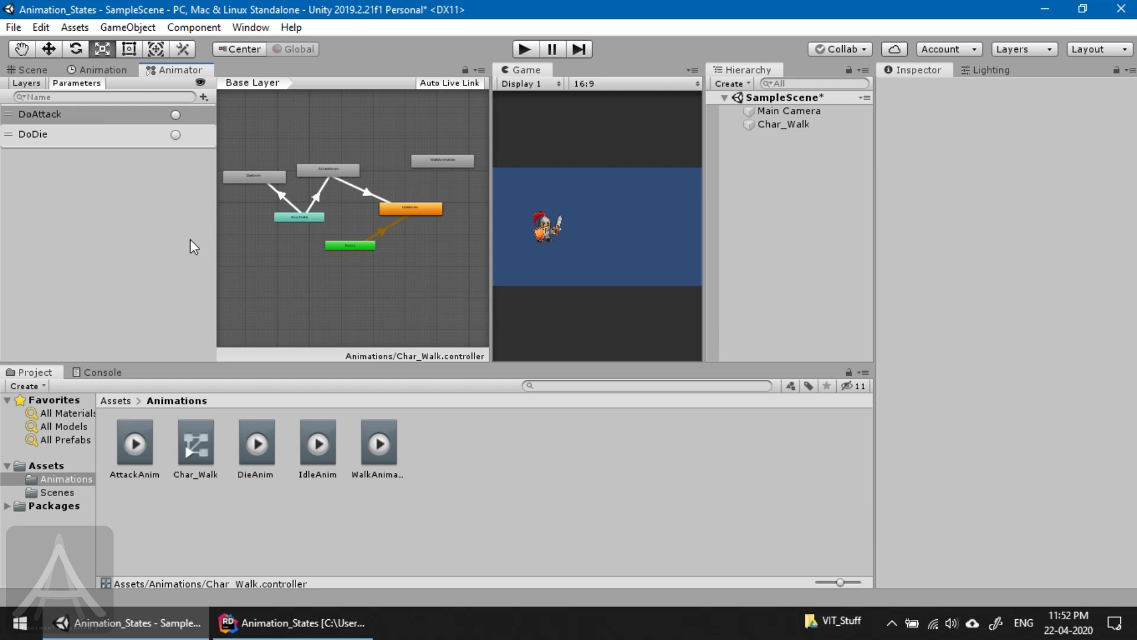
{"action": "left_click", "coordinate": [204, 96]}
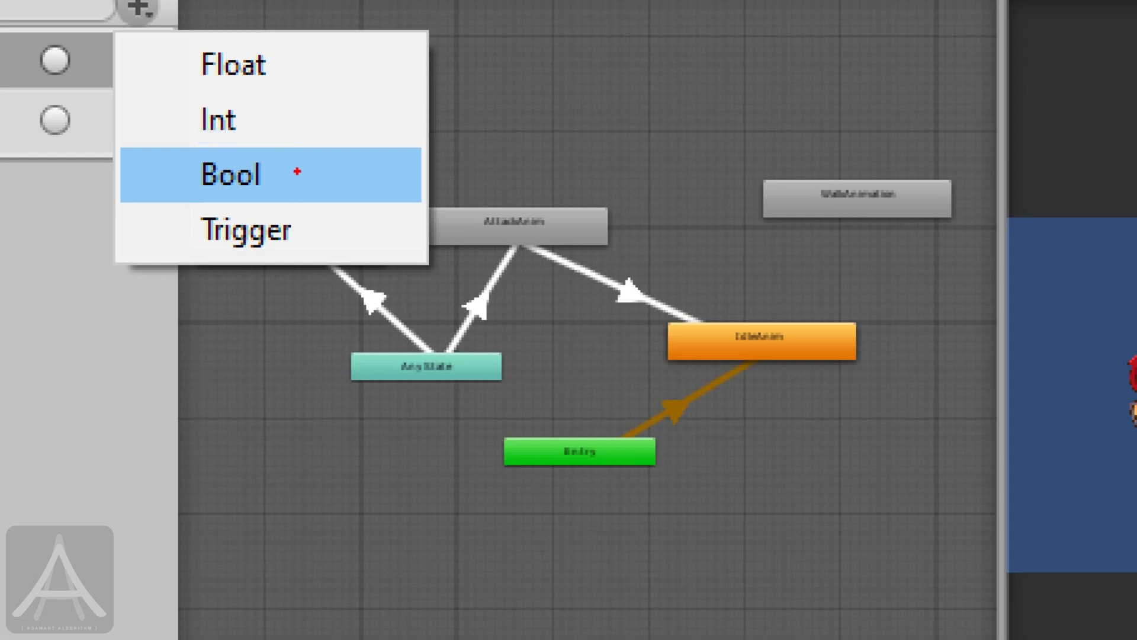
{"action": "mouse_move", "coordinate": [269, 167]}
{"action": "left_mouse_down"}
{"action": "mouse_move", "coordinate": [277, 176]}
{"action": "mouse_move", "coordinate": [333, 90]}
{"action": "left_mouse_up"}
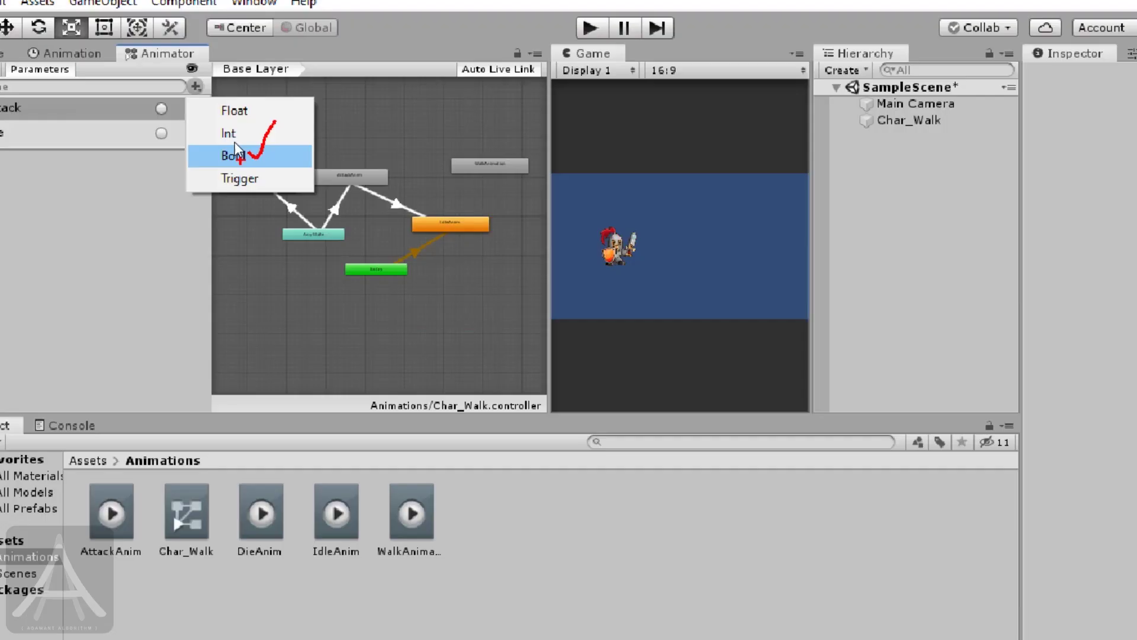
{"action": "left_click", "coordinate": [219, 119]}
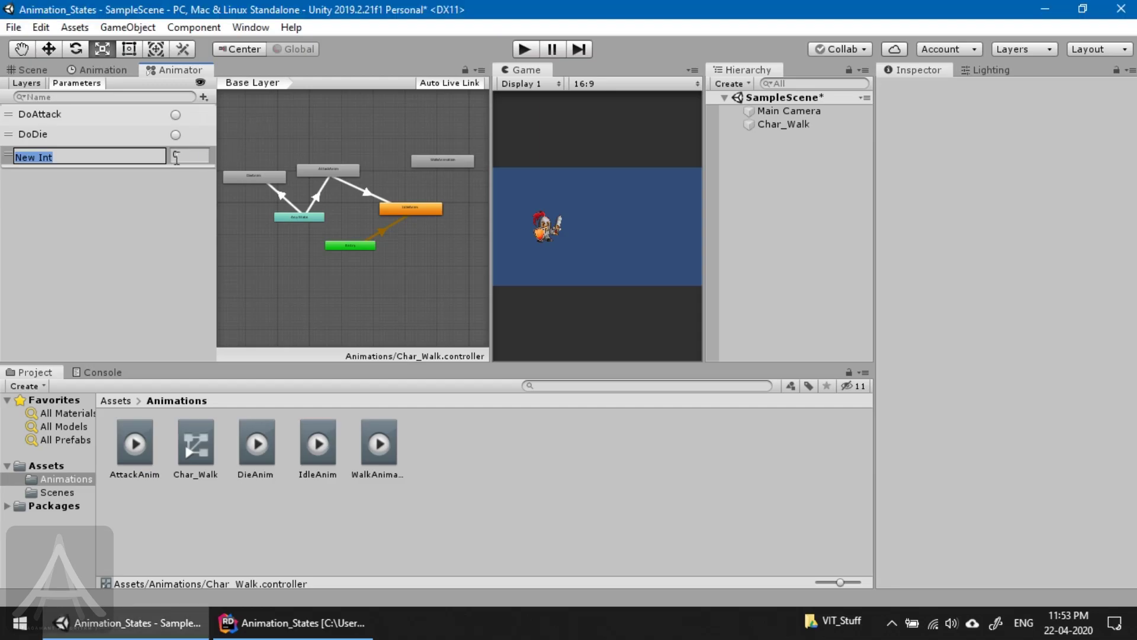
{"action": "left_click", "coordinate": [95, 190]}
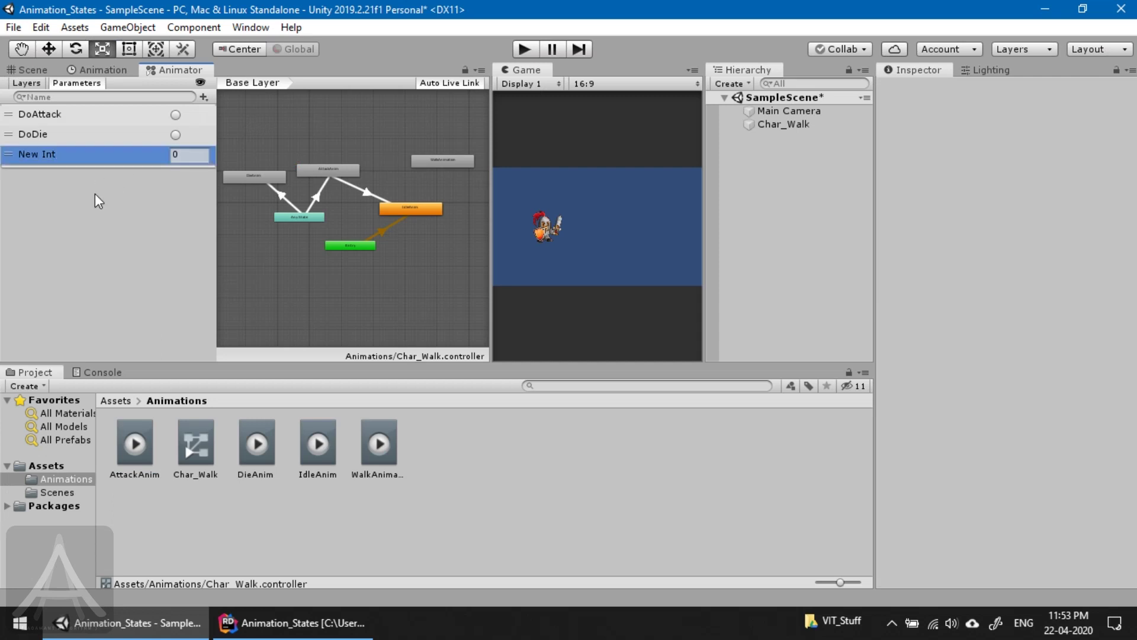
{"action": "right_click", "coordinate": [69, 155]}
{"action": "left_click", "coordinate": [92, 169]}
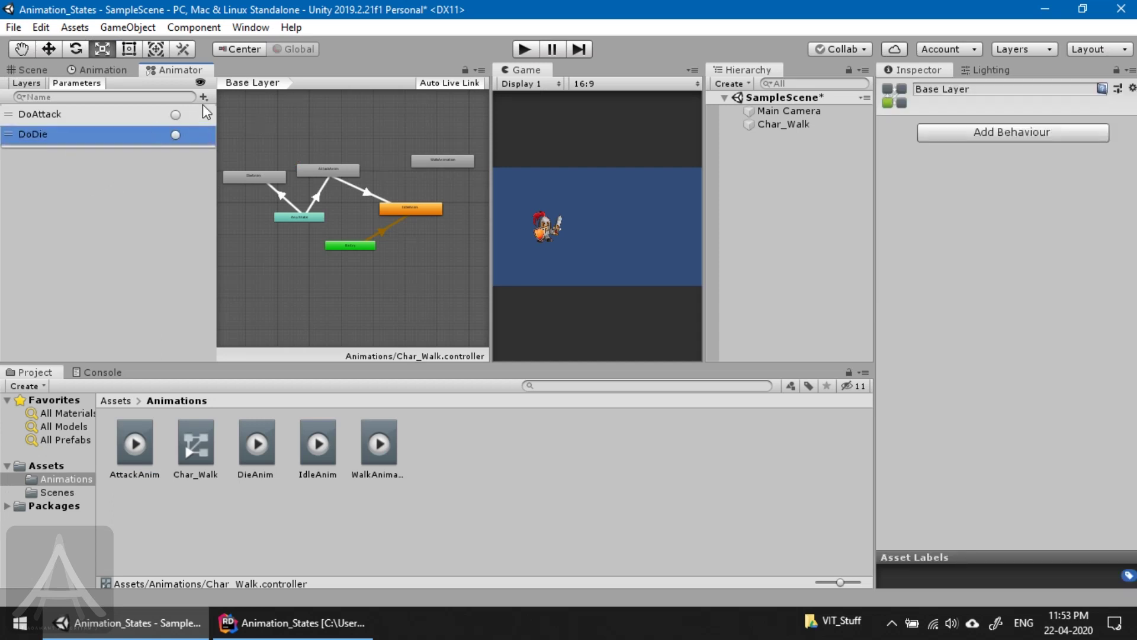
Add a new Bool parameter named DoWalk to the Animator.
{"action": "left_click", "coordinate": [204, 98]}
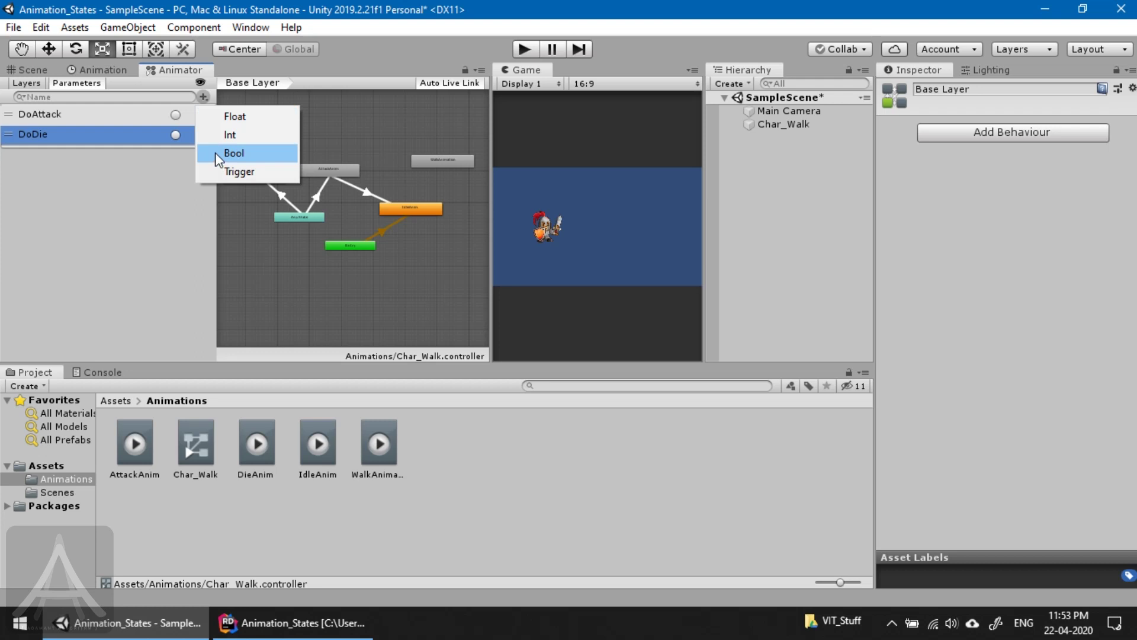
{"action": "left_click", "coordinate": [231, 153]}
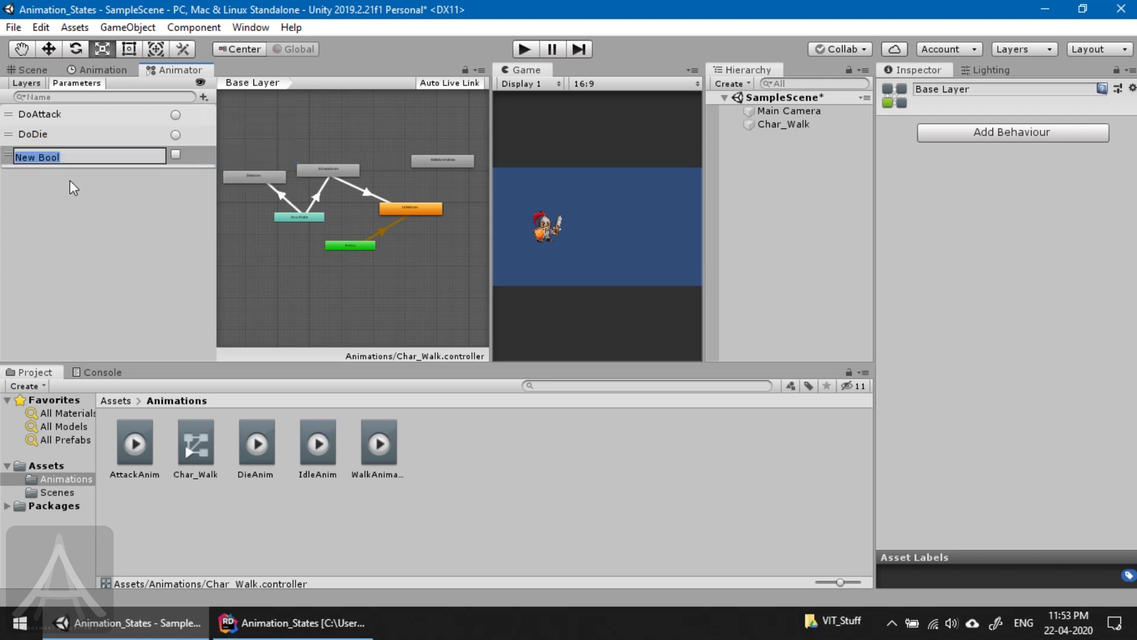
{"action": "type", "text": "DoWalk"}
{"action": "key", "text": "Return"}
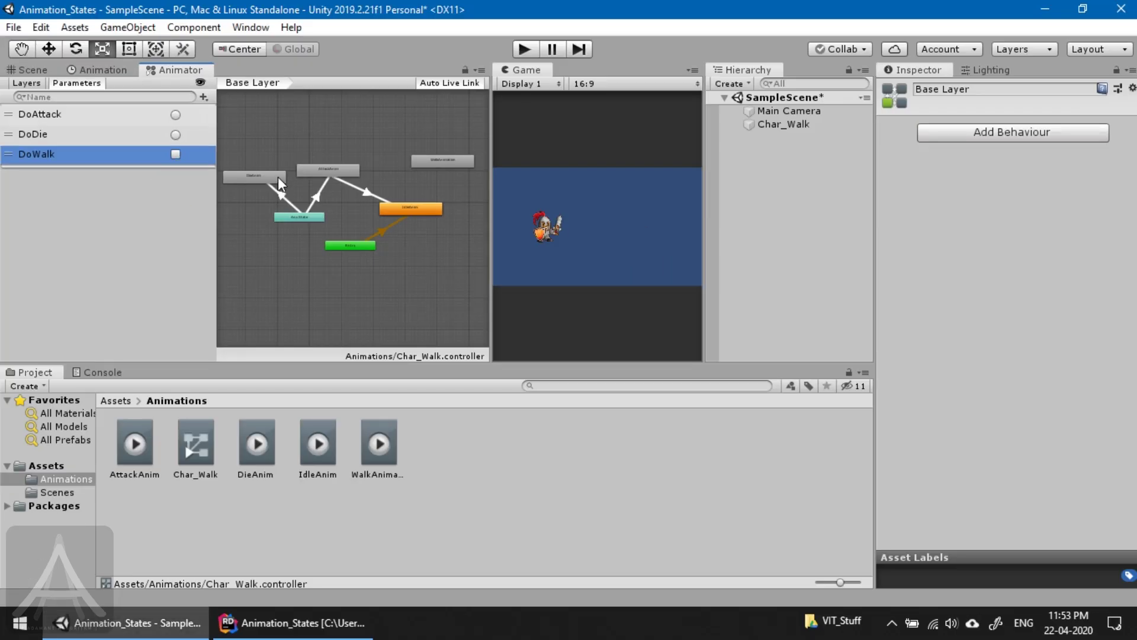
Place the WalkAnimation state just above IdleAnim and make a transition from IdleAnim to WalkAnimation.
{"action": "left_click", "coordinate": [414, 209]}
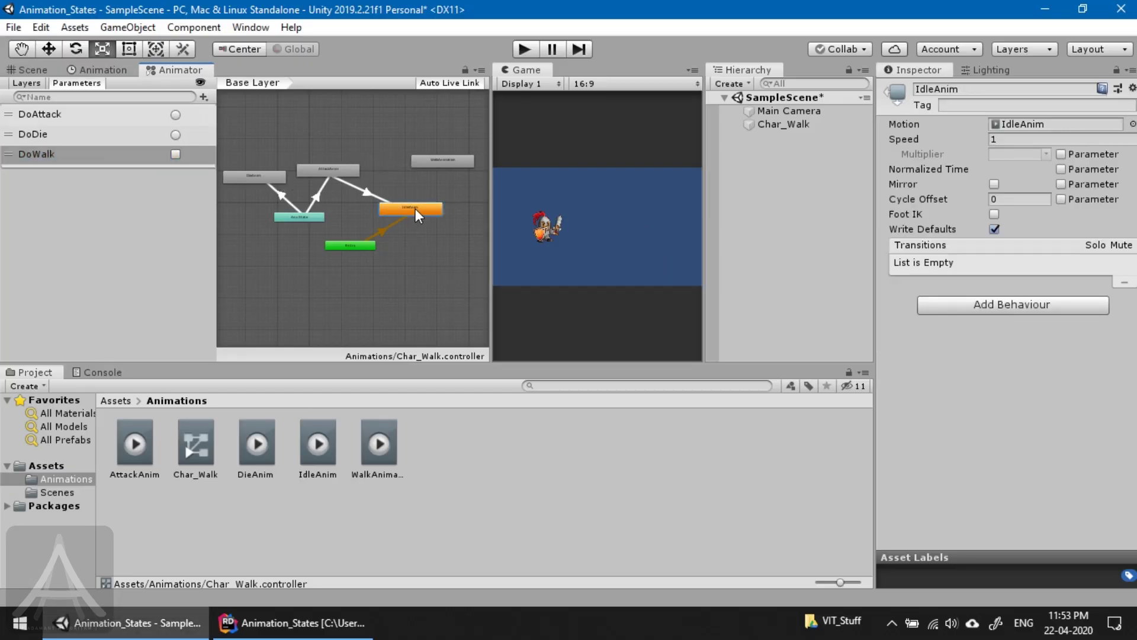
{"action": "key", "text": "f"}
{"action": "scroll", "coordinate": [384, 211], "scroll_direction": "down", "scroll_amount": 3}
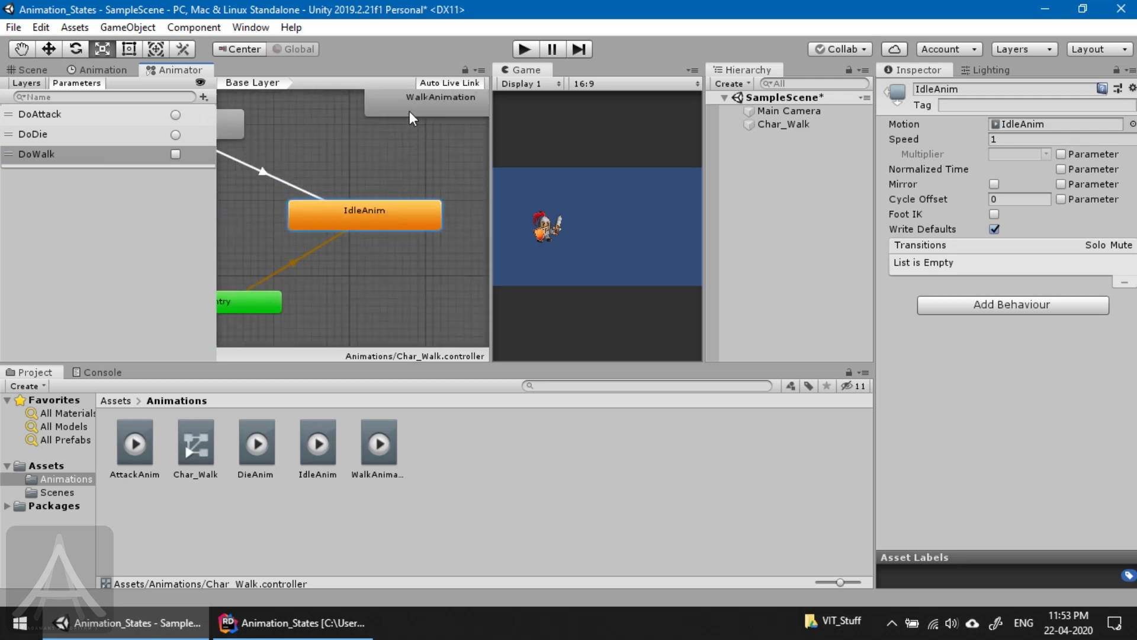
{"action": "left_click_drag", "start_coordinate": [410, 112], "coordinate": [344, 139]}
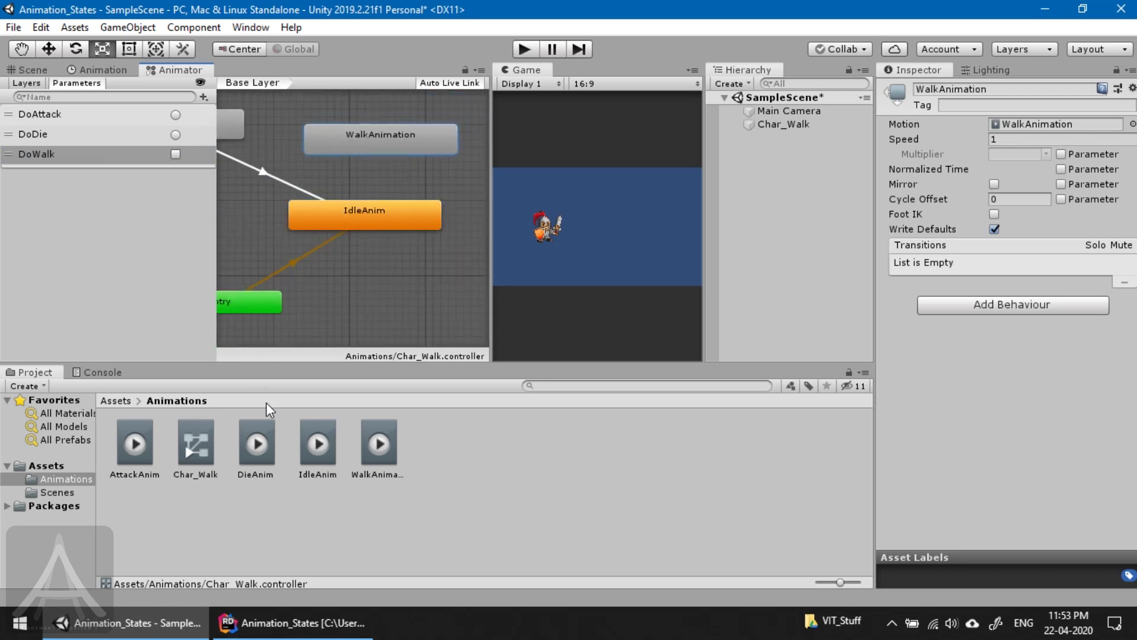
{"action": "right_click", "coordinate": [398, 217]}
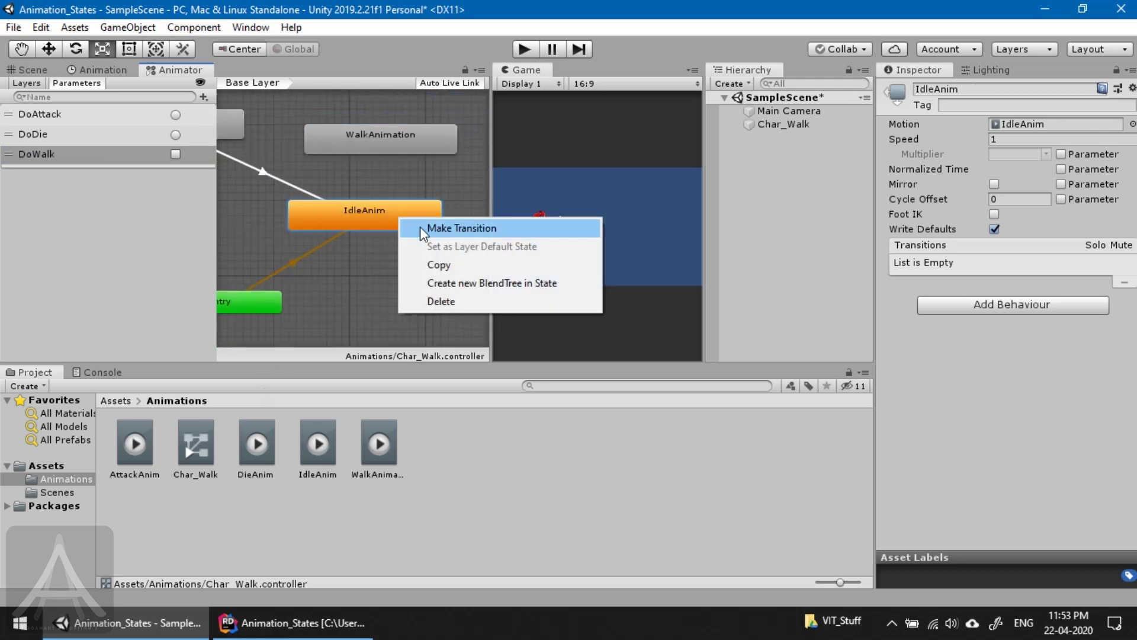
{"action": "left_click", "coordinate": [421, 226]}
{"action": "left_click", "coordinate": [375, 151]}
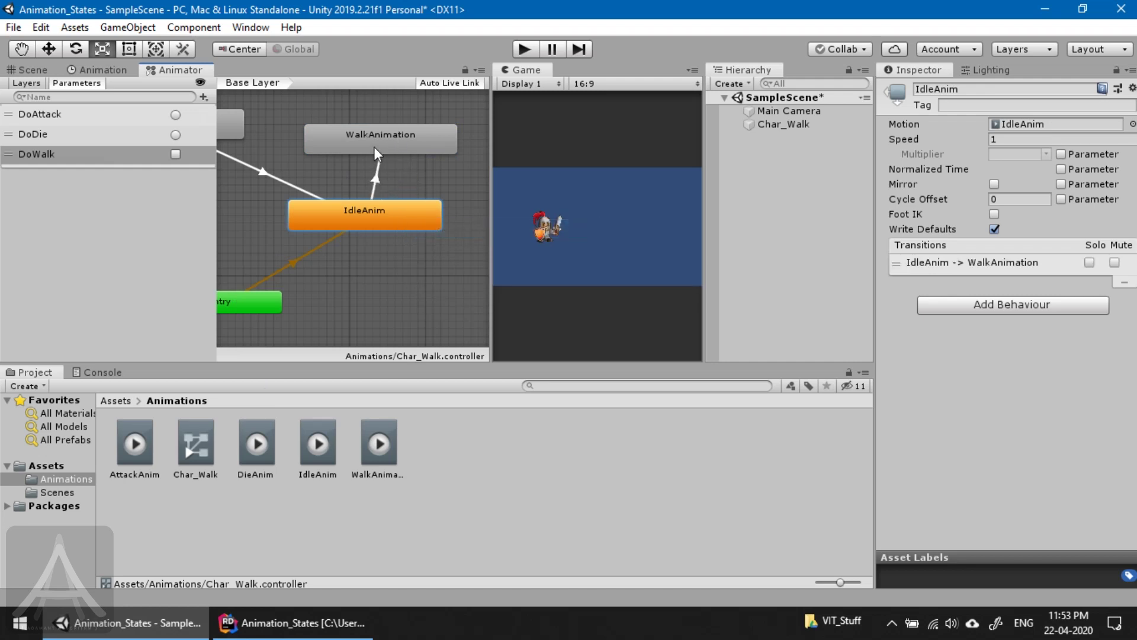
Add a condition to the IdleAnim to WalkAnimation transition requiring DoWalk to be true.
{"action": "left_click", "coordinate": [373, 180]}
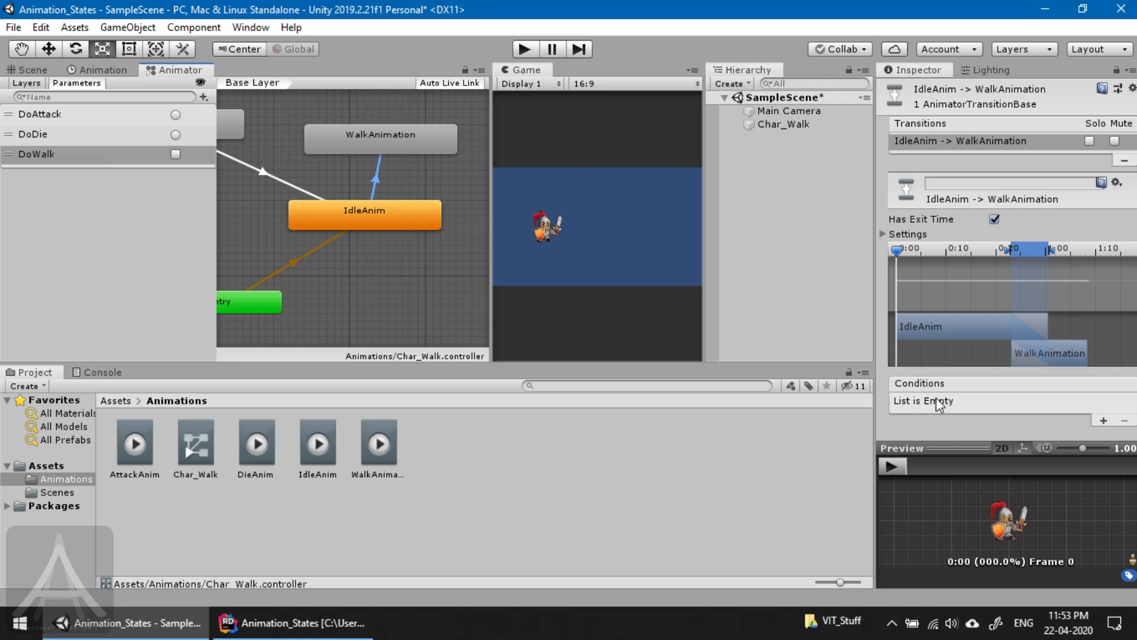
{"action": "left_click", "coordinate": [1103, 421]}
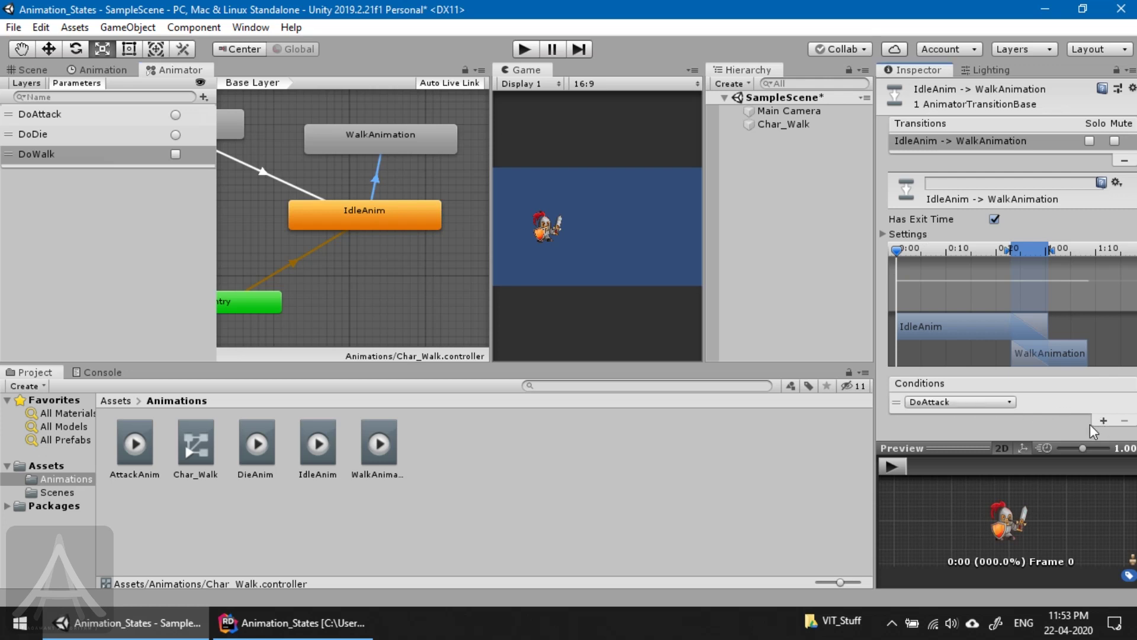
{"action": "left_click", "coordinate": [959, 402]}
{"action": "left_click", "coordinate": [928, 483]}
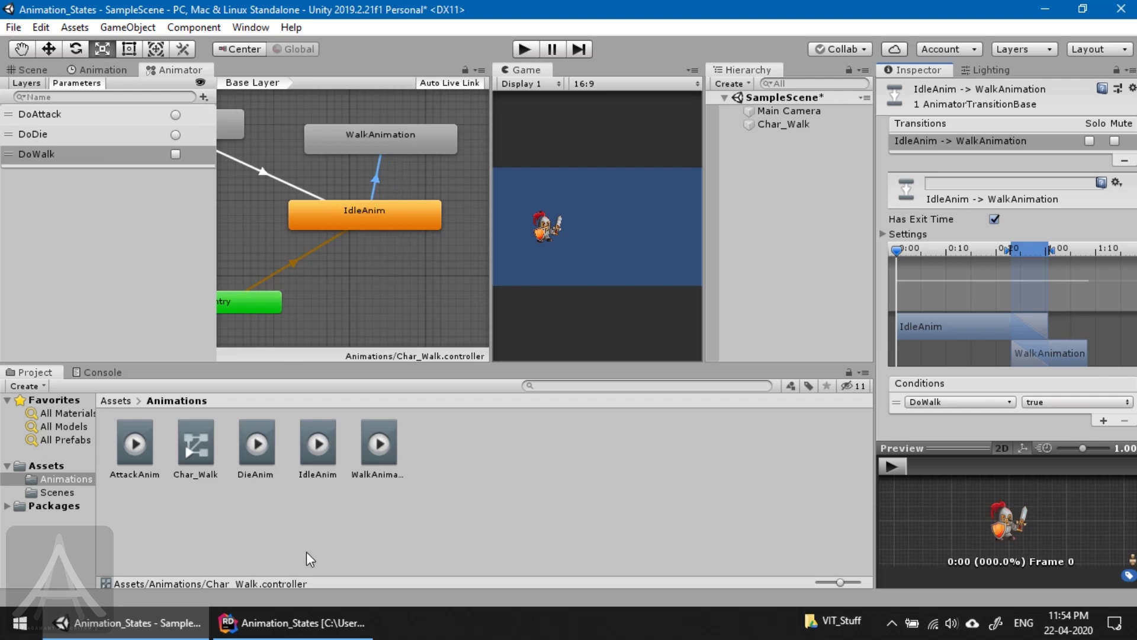
Switch to Rider and duplicate the DoDie if block directly below itself in the Update method of ChangeStates.cs.
{"action": "left_click", "coordinate": [297, 626]}
{"action": "left_click_drag", "start_coordinate": [418, 399], "coordinate": [399, 345]}
{"action": "key", "text": "ctrl+c"}
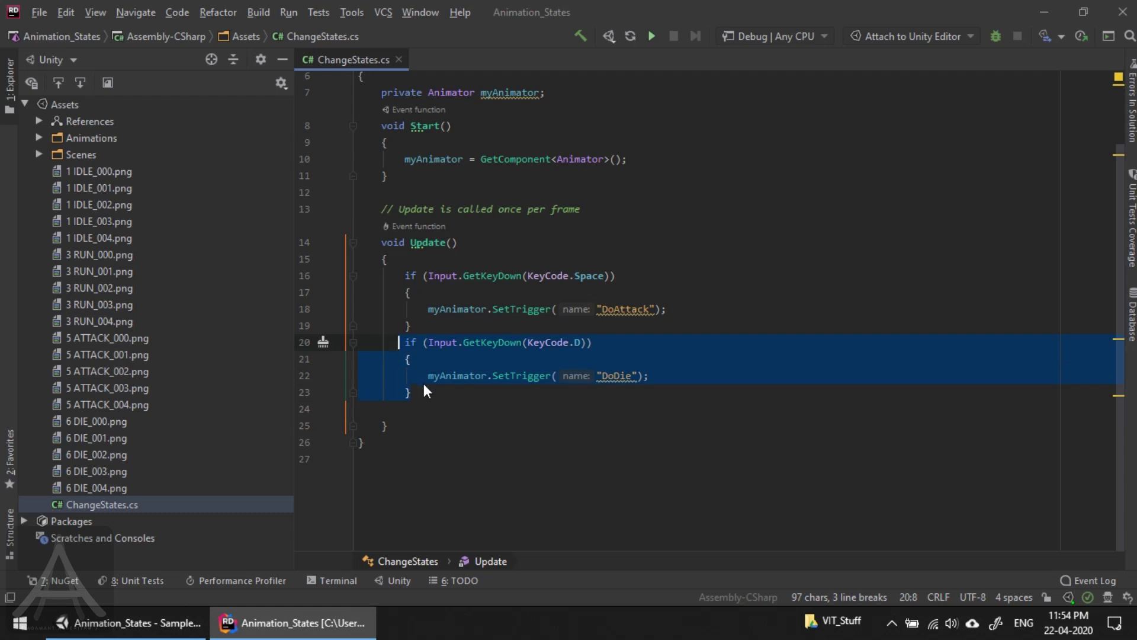
{"action": "key", "text": "Tab"}
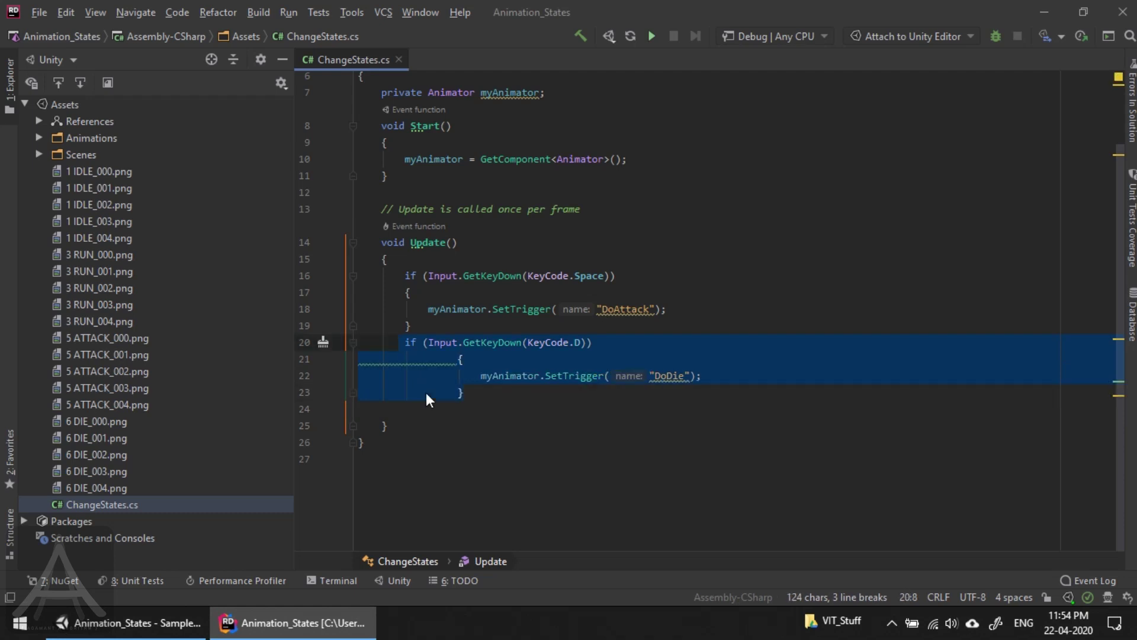
{"action": "left_click", "coordinate": [476, 394]}
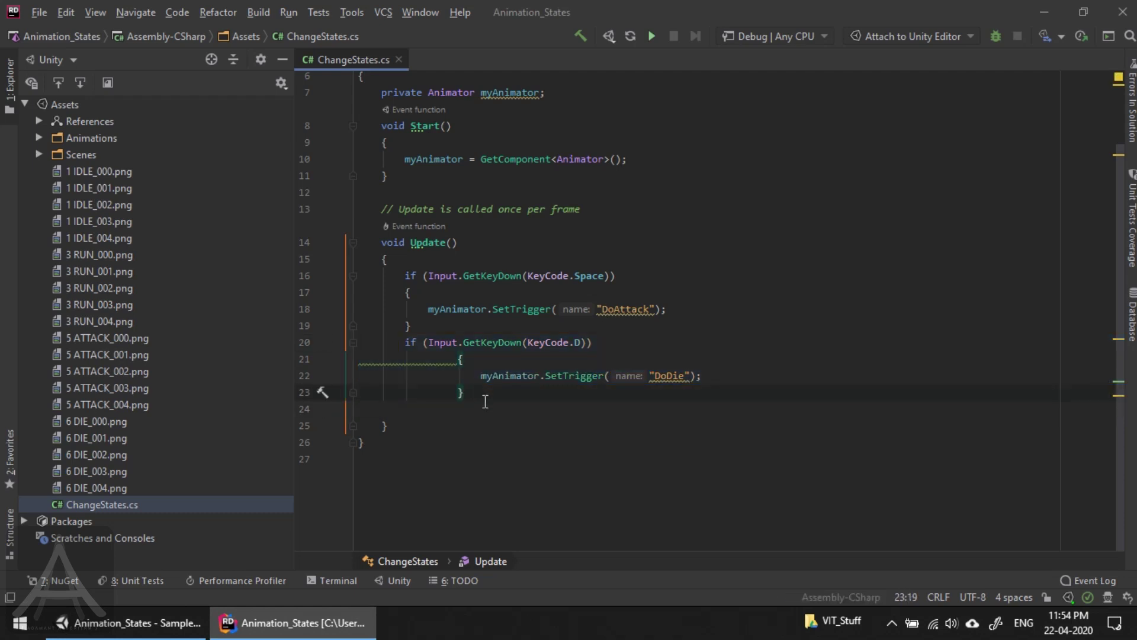
{"action": "key", "text": "Return"}
{"action": "key", "text": "ctrl+v"}
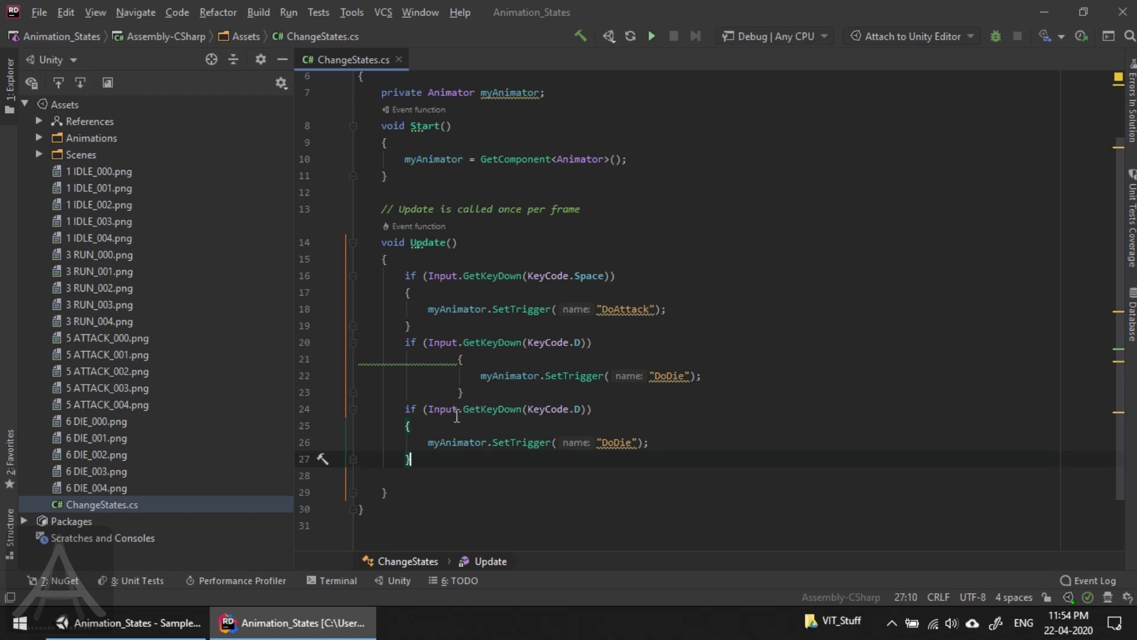
Change the condition of the copied if block to Input.GetKey(KeyCode.RightArrow).
{"action": "left_click", "coordinate": [520, 408]}
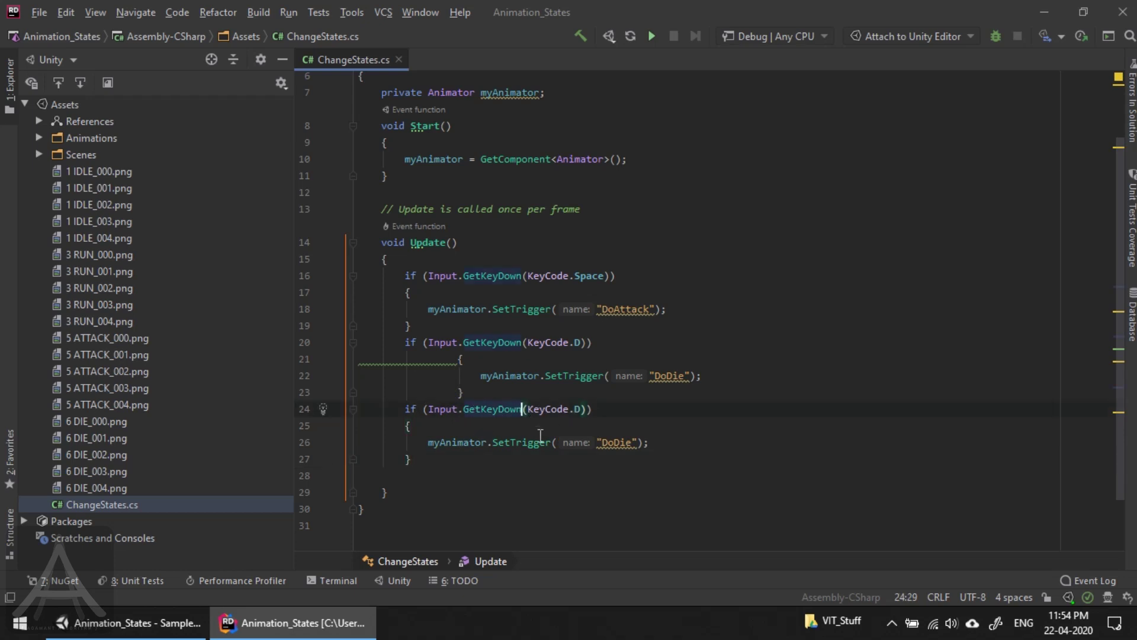
{"action": "key", "text": "BackSpace"}
{"action": "key", "text": "BackSpace"}
{"action": "key", "text": "BackSpace"}
{"action": "key", "text": "BackSpace"}
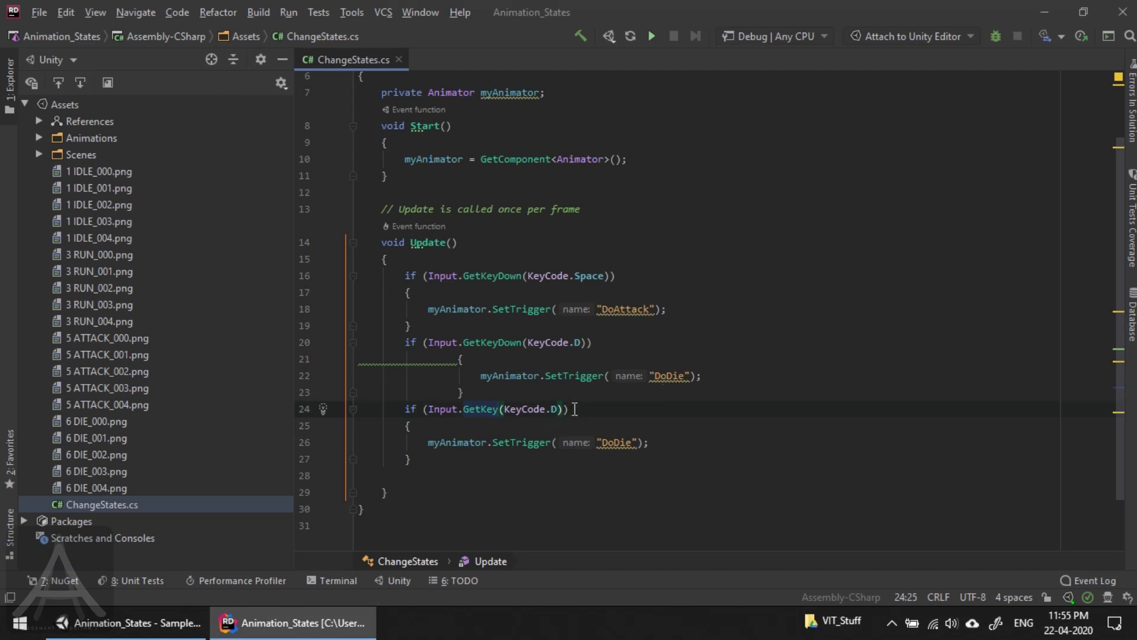
{"action": "left_click", "coordinate": [558, 408]}
{"action": "key", "text": "BackSpace"}
{"action": "type", "text": "Righ"}
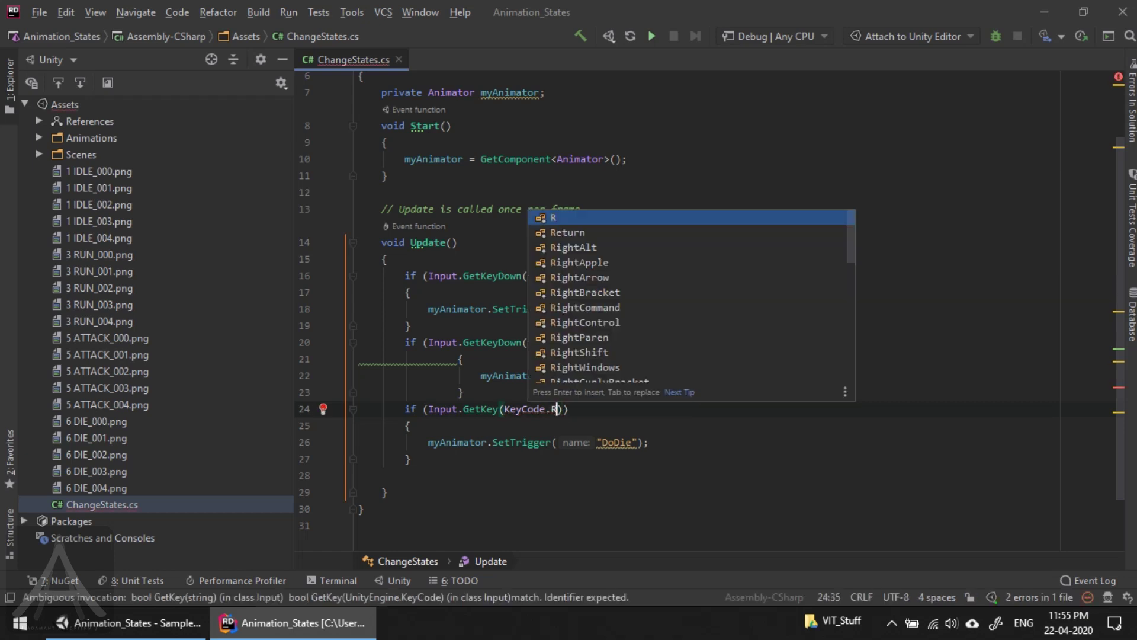
{"action": "left_click", "coordinate": [588, 273]}
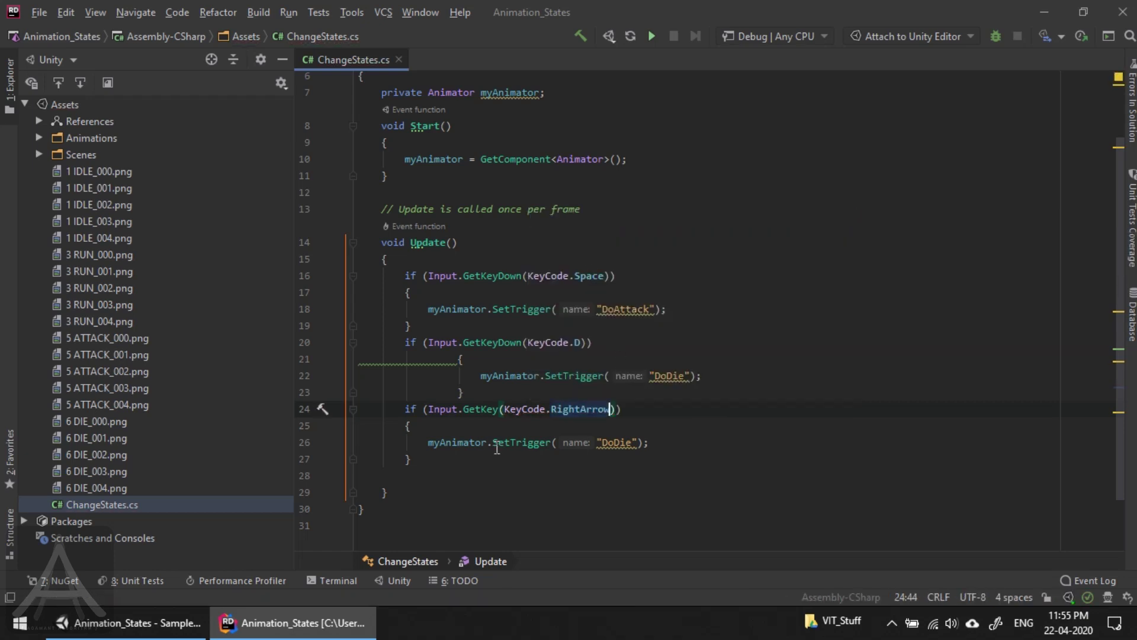
Replace the SetTrigger call in the RightArrow block with myAnimator.SetBool("DoWalk", true).
{"action": "left_click_drag", "start_coordinate": [657, 442], "coordinate": [490, 445]}
{"action": "type", "text": "."}
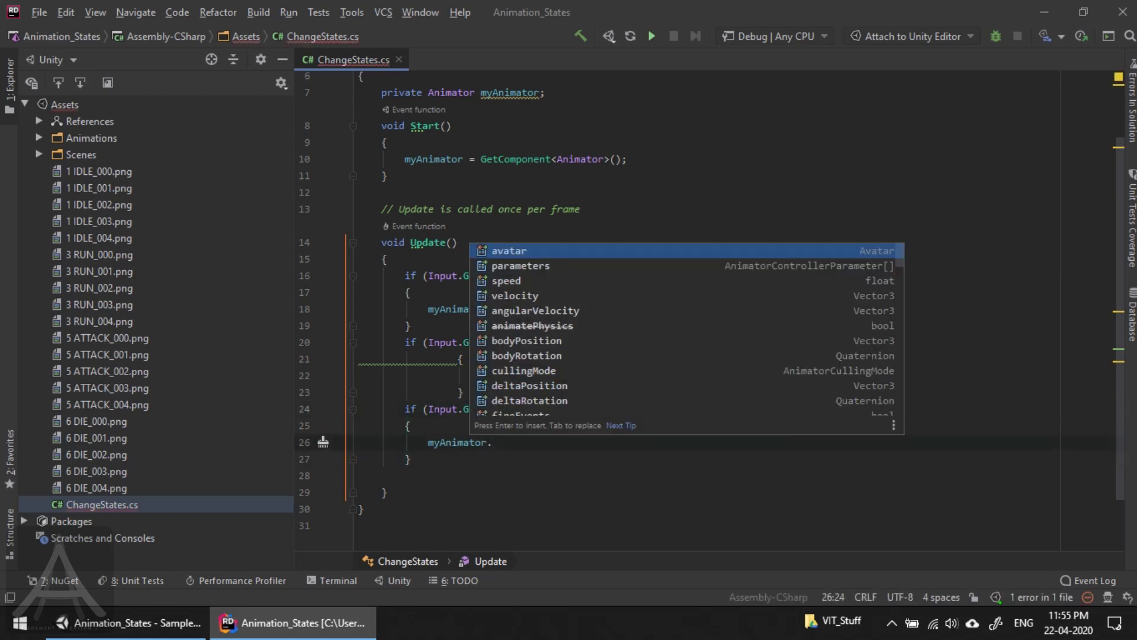
{"action": "type", "text": "Set"}
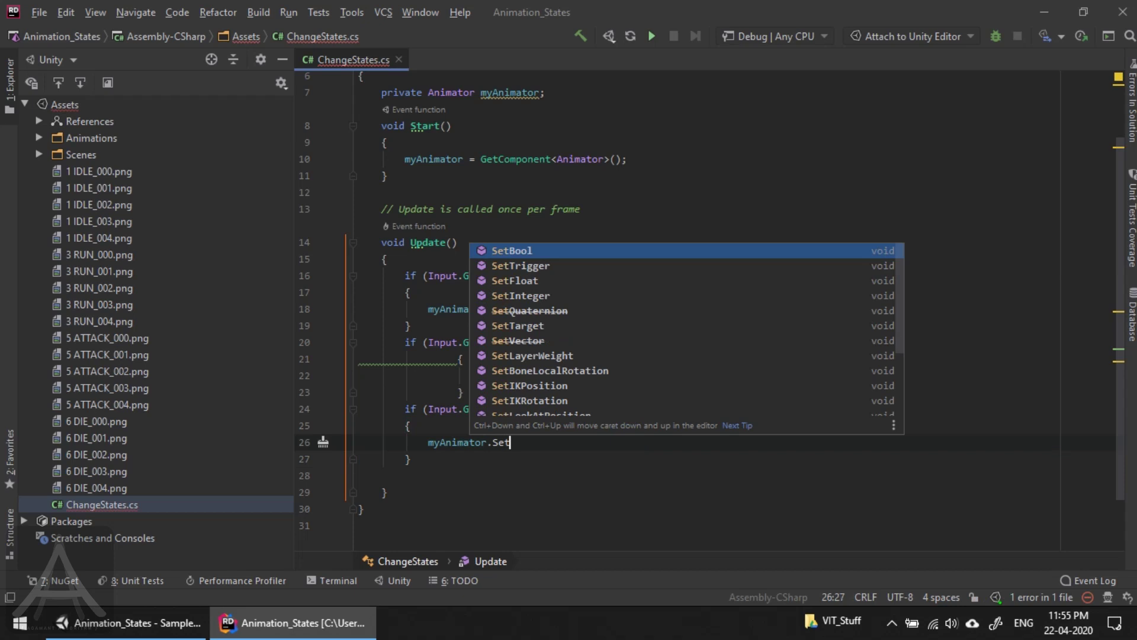
{"action": "key", "text": "Return"}
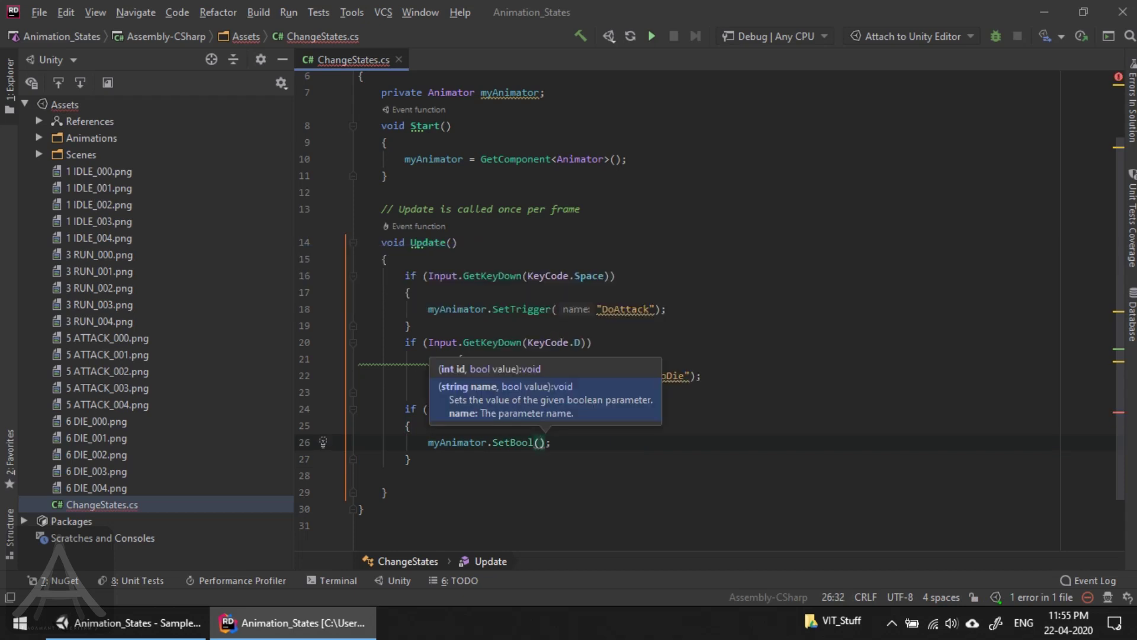
{"action": "type", "text": "\""}
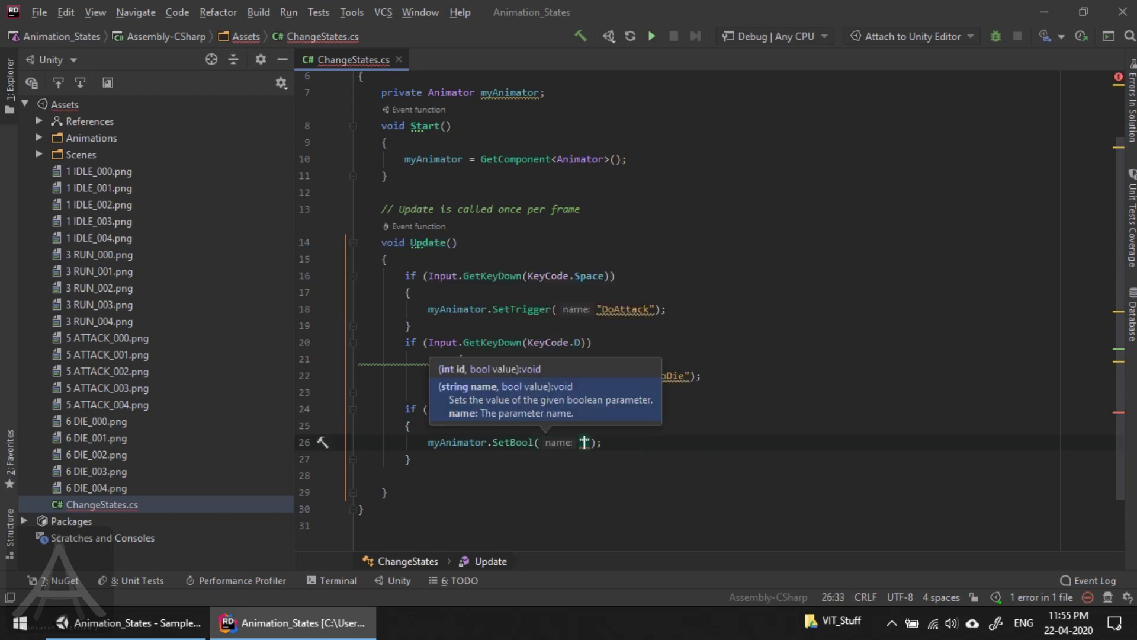
{"action": "type", "text": "DoWalk"}
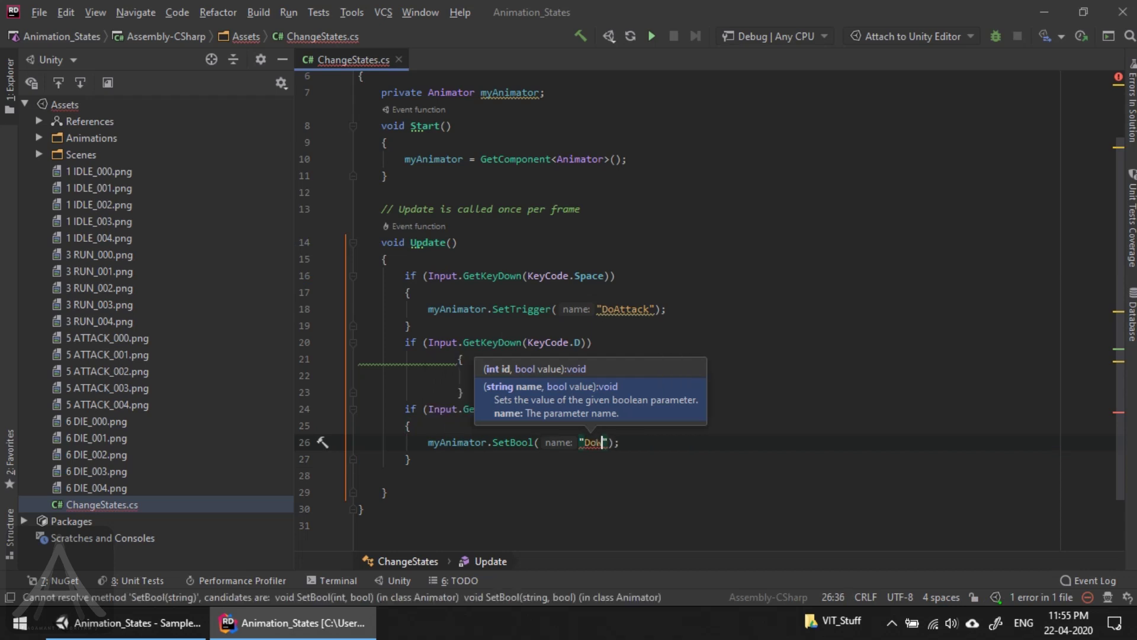
{"action": "type", "text": "\","}
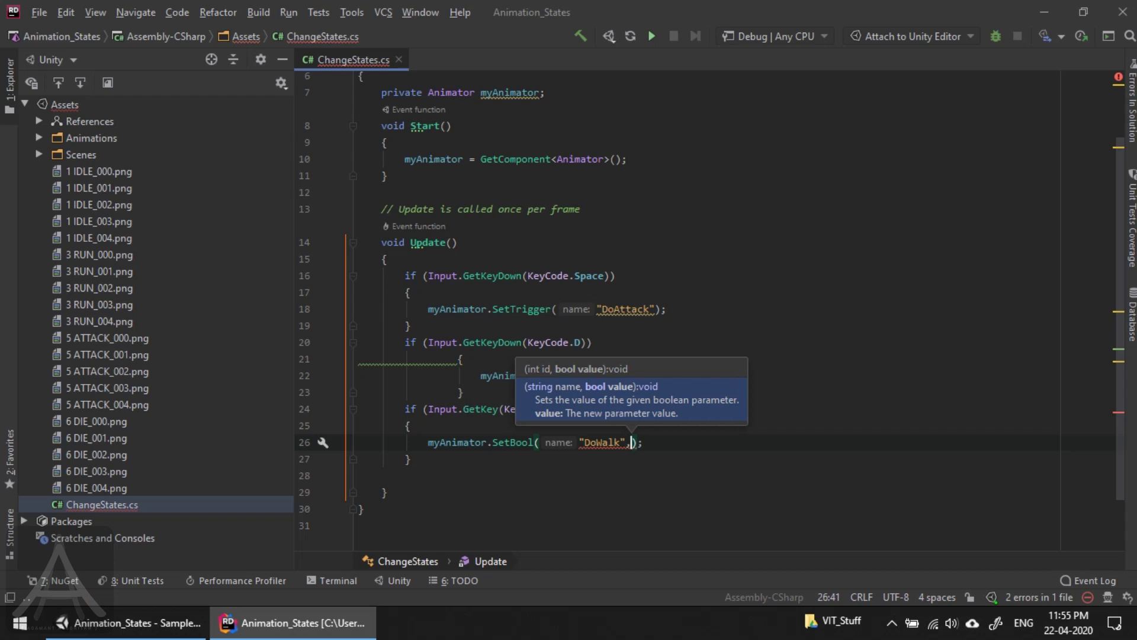
{"action": "type", "text": "tru"}
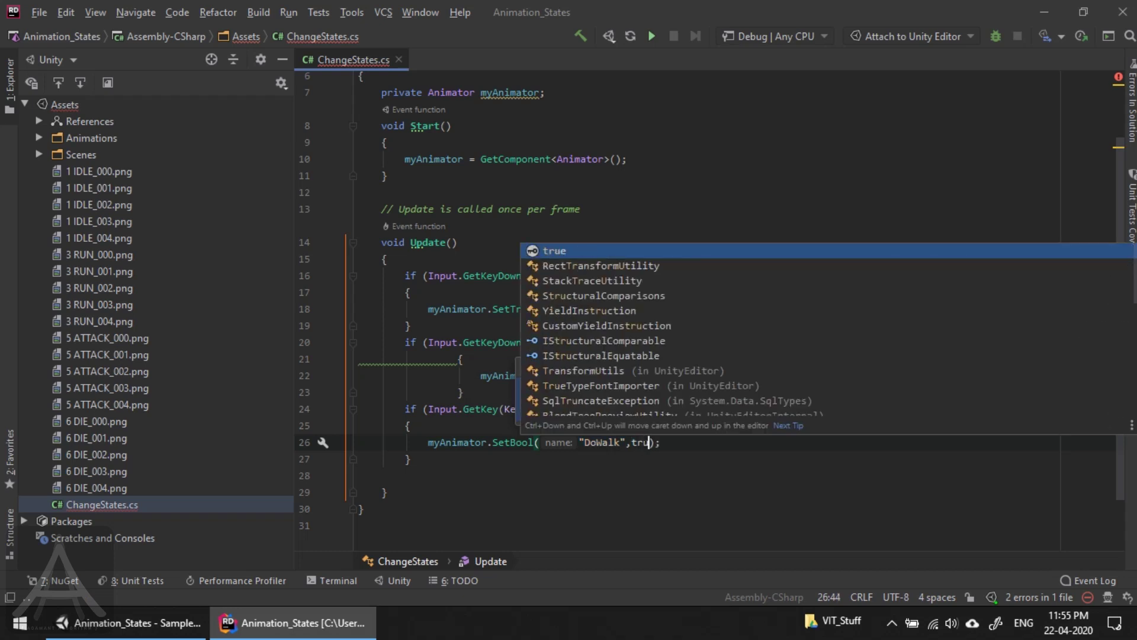
{"action": "key", "text": "Return"}
{"action": "left_click", "coordinate": [610, 489]}
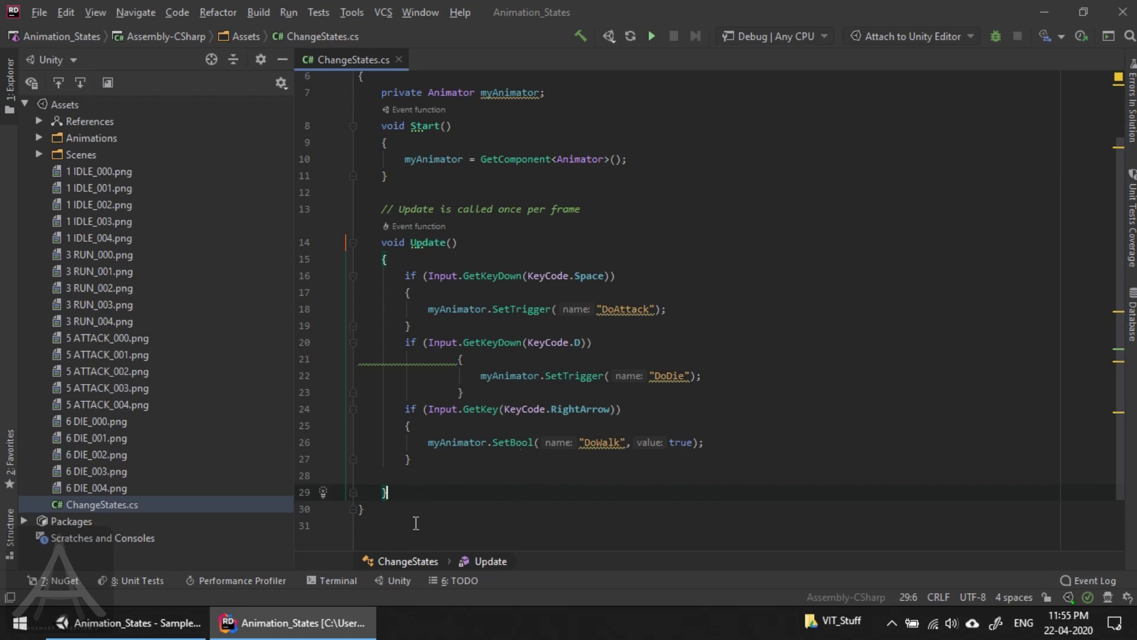
Return to Unity, run the scene to test the walk animation with the right arrow key, and stop it.
{"action": "left_click", "coordinate": [130, 623]}
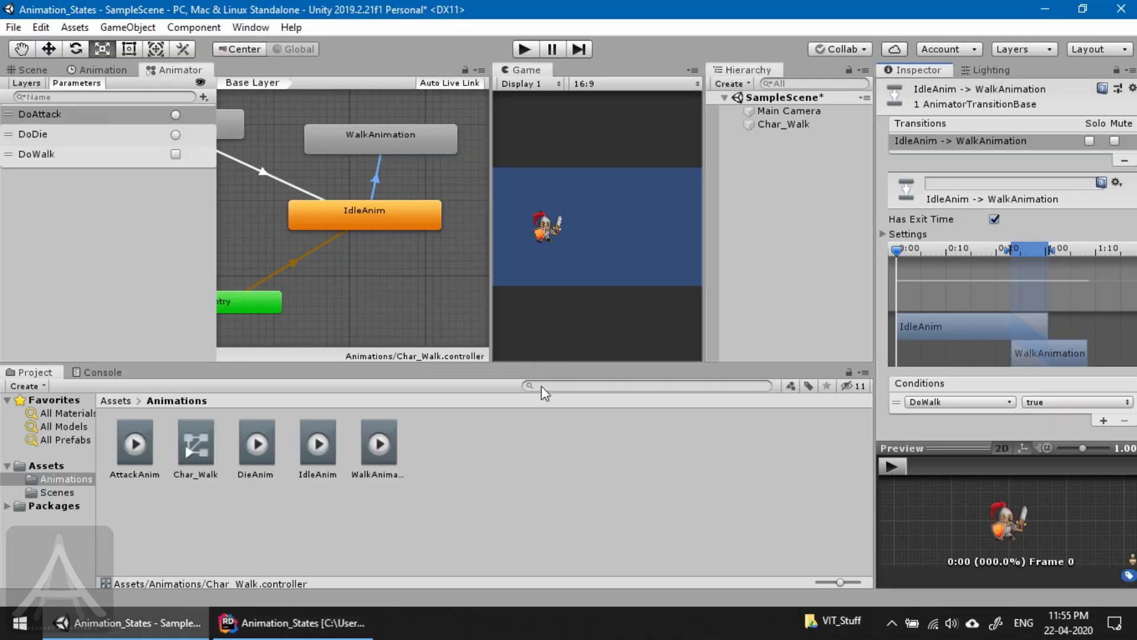
{"action": "left_click", "coordinate": [526, 48]}
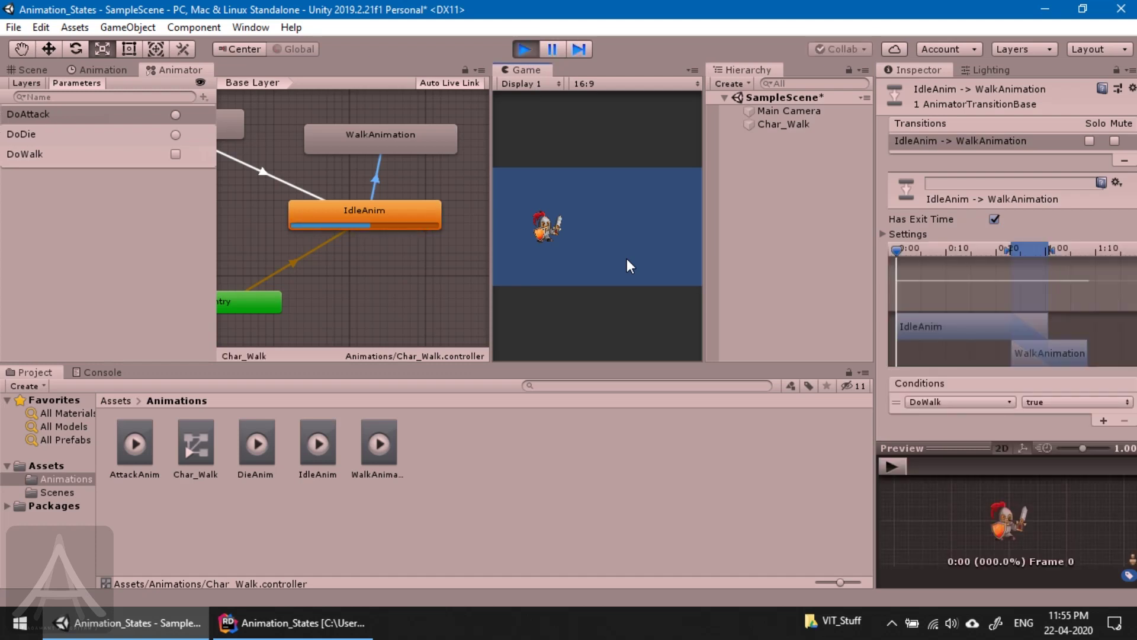
{"action": "key", "text": "Right"}
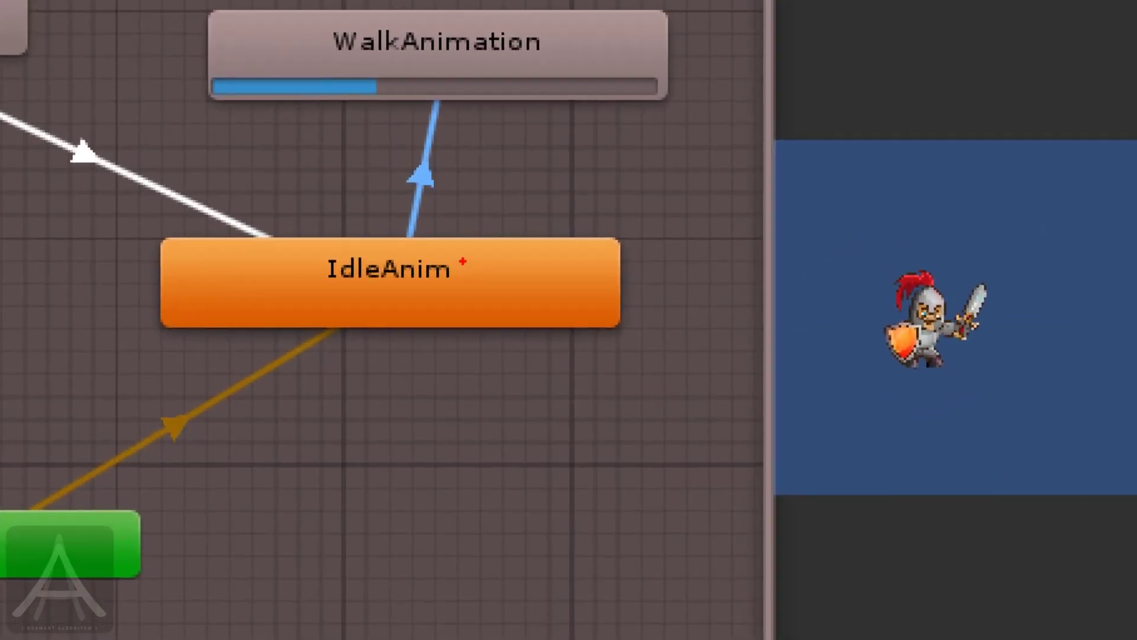
{"action": "mouse_move", "coordinate": [443, 273]}
{"action": "left_mouse_down"}
{"action": "mouse_move", "coordinate": [504, 68]}
{"action": "mouse_move", "coordinate": [474, 101]}
{"action": "left_mouse_up"}
{"action": "left_click_drag", "start_coordinate": [513, 34], "coordinate": [597, 110]}
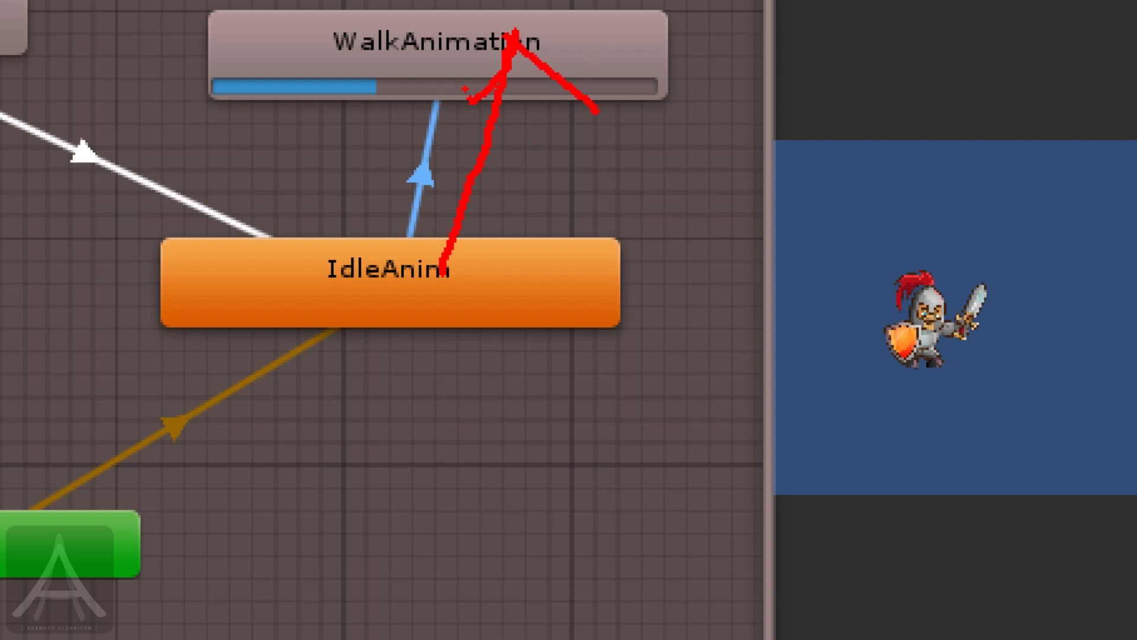
{"action": "mouse_move", "coordinate": [619, 56]}
{"action": "left_mouse_down"}
{"action": "mouse_move", "coordinate": [629, 125]}
{"action": "mouse_move", "coordinate": [569, 289]}
{"action": "mouse_move", "coordinate": [685, 271]}
{"action": "left_mouse_up"}
{"action": "left_click_drag", "start_coordinate": [535, 290], "coordinate": [536, 240]}
{"action": "key", "text": "Escape"}
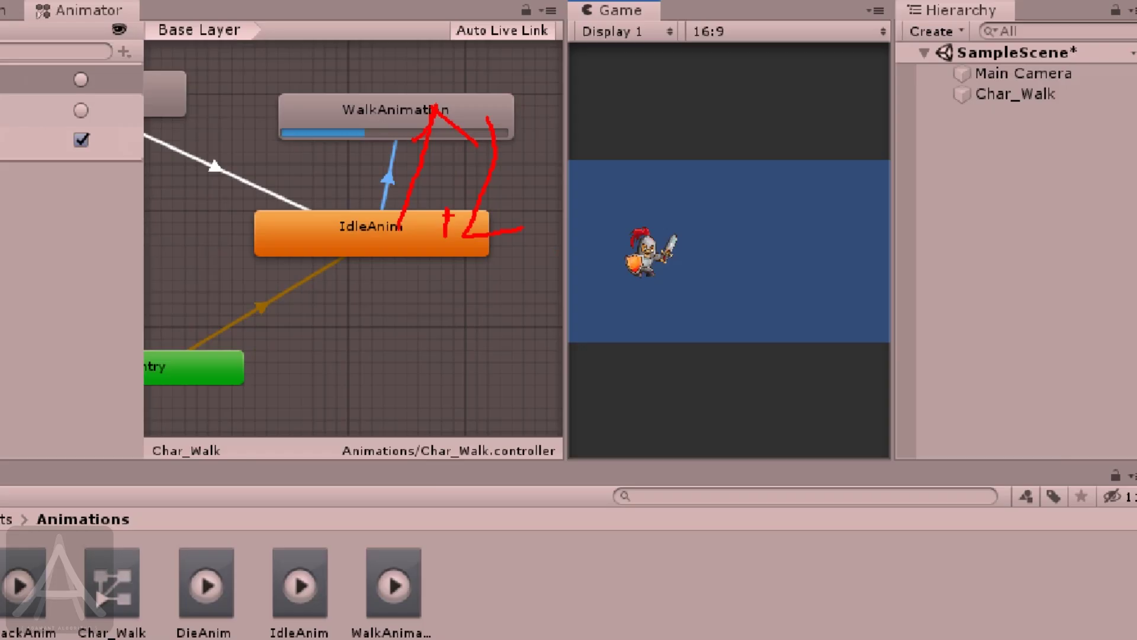
{"action": "left_click", "coordinate": [524, 49]}
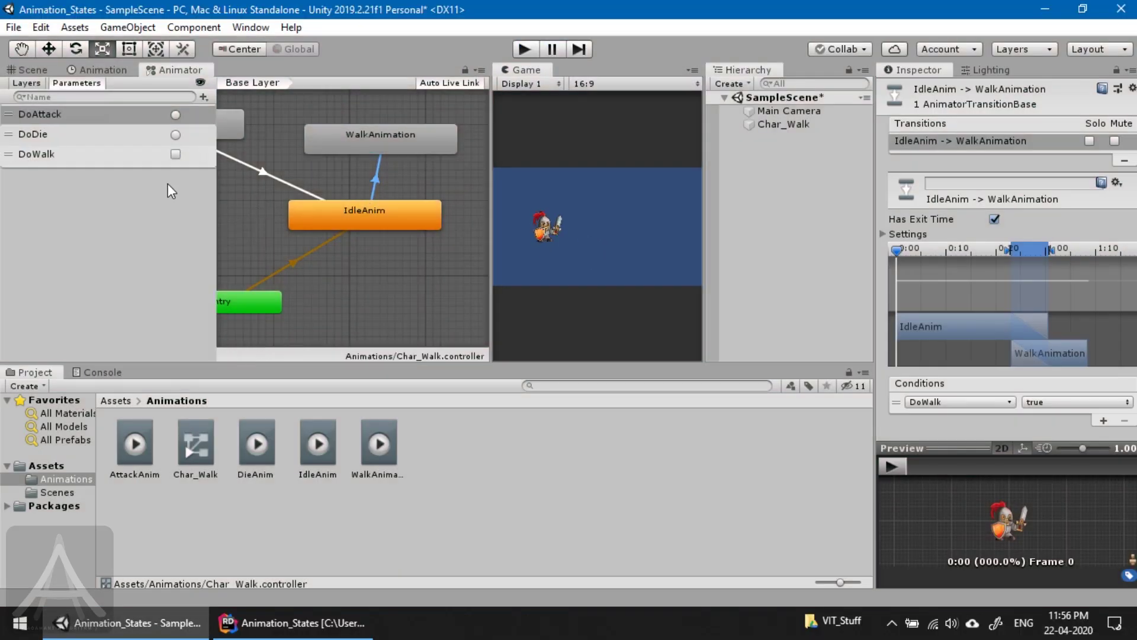
{"action": "key", "text": "ctrl+2"}
{"action": "left_click_drag", "start_coordinate": [181, 159], "coordinate": [215, 144]}
{"action": "left_click_drag", "start_coordinate": [179, 142], "coordinate": [202, 159]}
{"action": "left_click_drag", "start_coordinate": [390, 210], "coordinate": [370, 195]}
{"action": "key", "text": "Escape"}
Make a transition from the WalkAnimation state back to IdleAnim.
{"action": "right_click", "coordinate": [406, 137]}
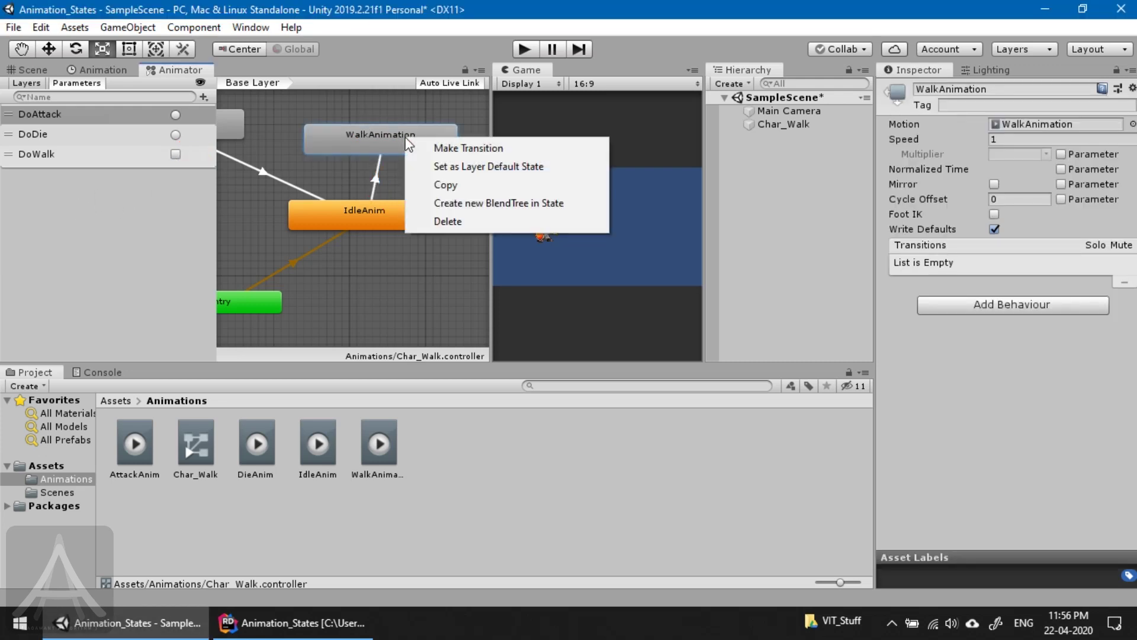
{"action": "left_click", "coordinate": [417, 149]}
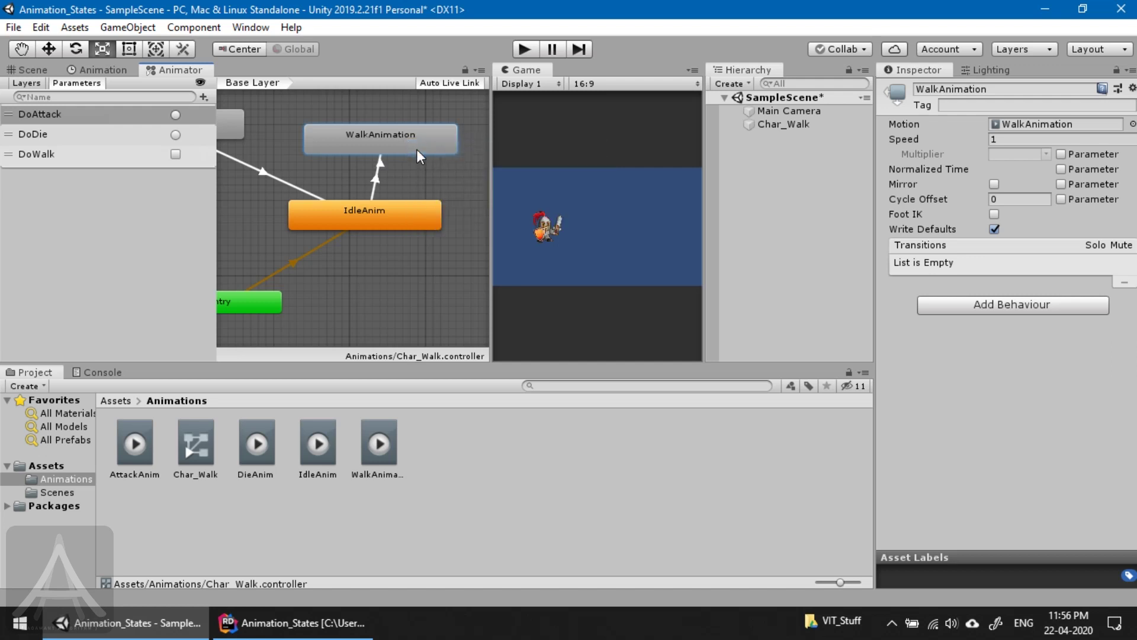
{"action": "left_click", "coordinate": [410, 215]}
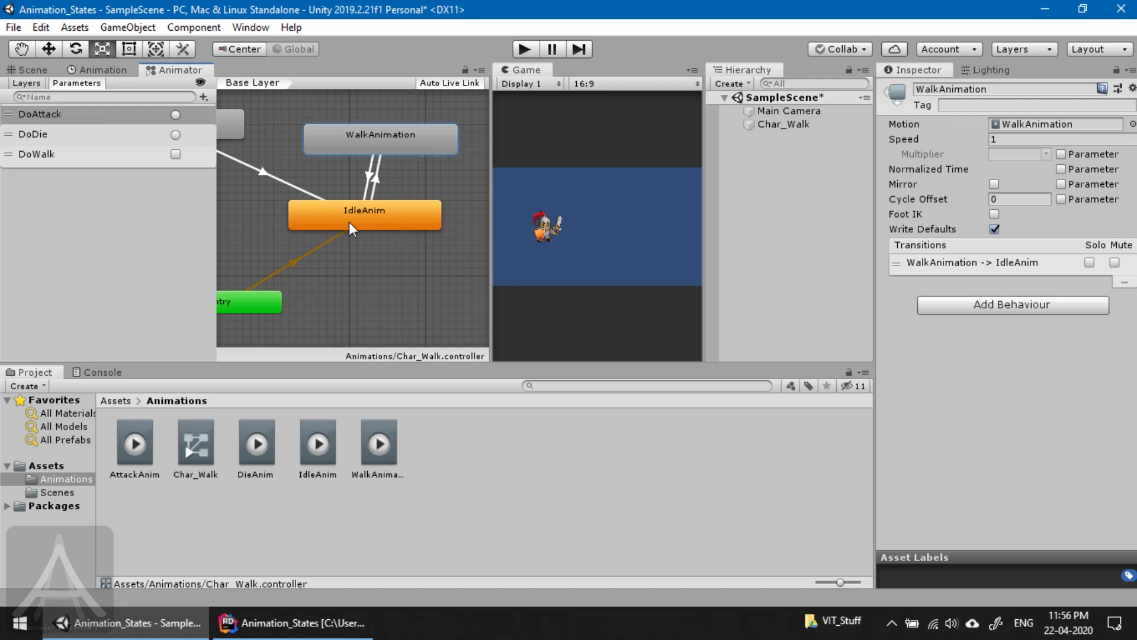
Add a condition to the WalkAnimation to IdleAnim transition requiring DoWalk to be false.
{"action": "left_click", "coordinate": [368, 174]}
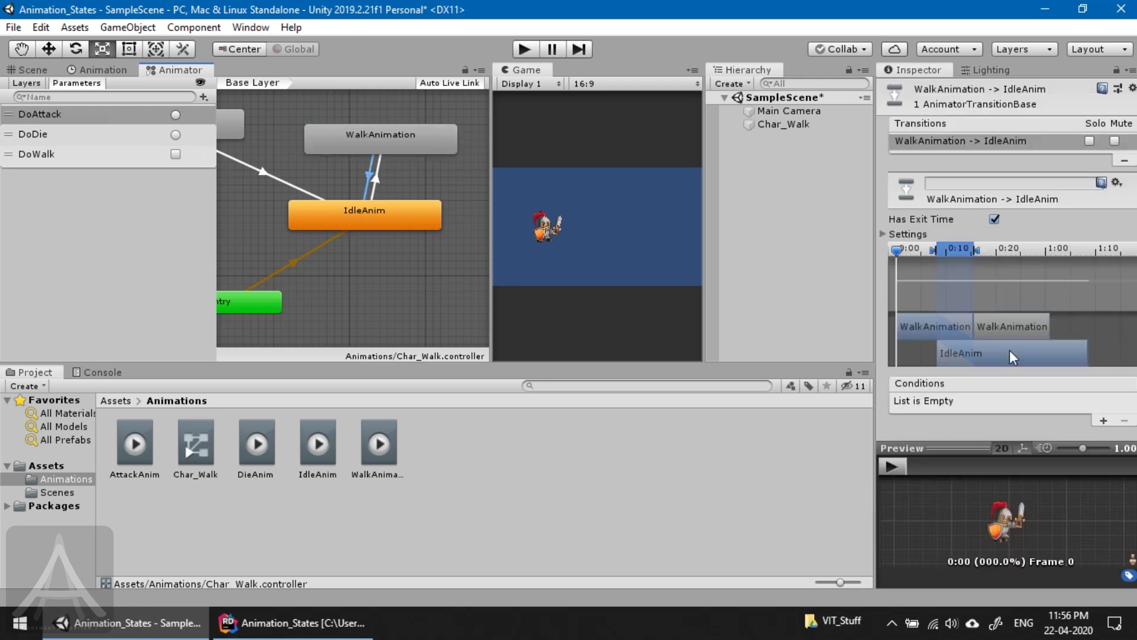
{"action": "left_click", "coordinate": [1103, 421]}
{"action": "left_click", "coordinate": [981, 406]}
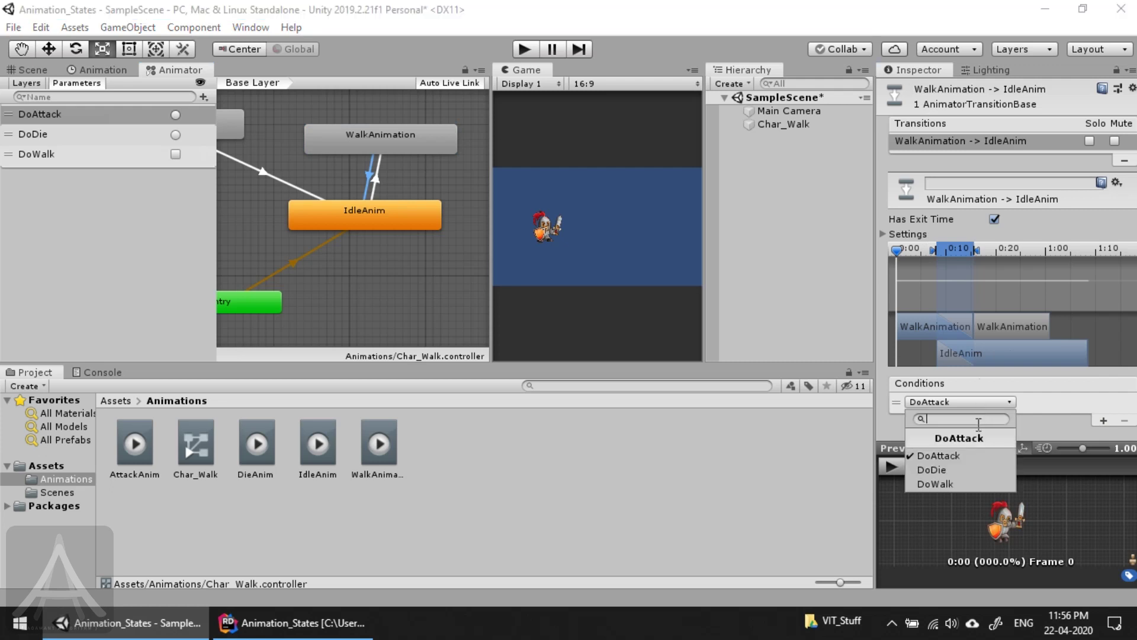
{"action": "left_click", "coordinate": [940, 483]}
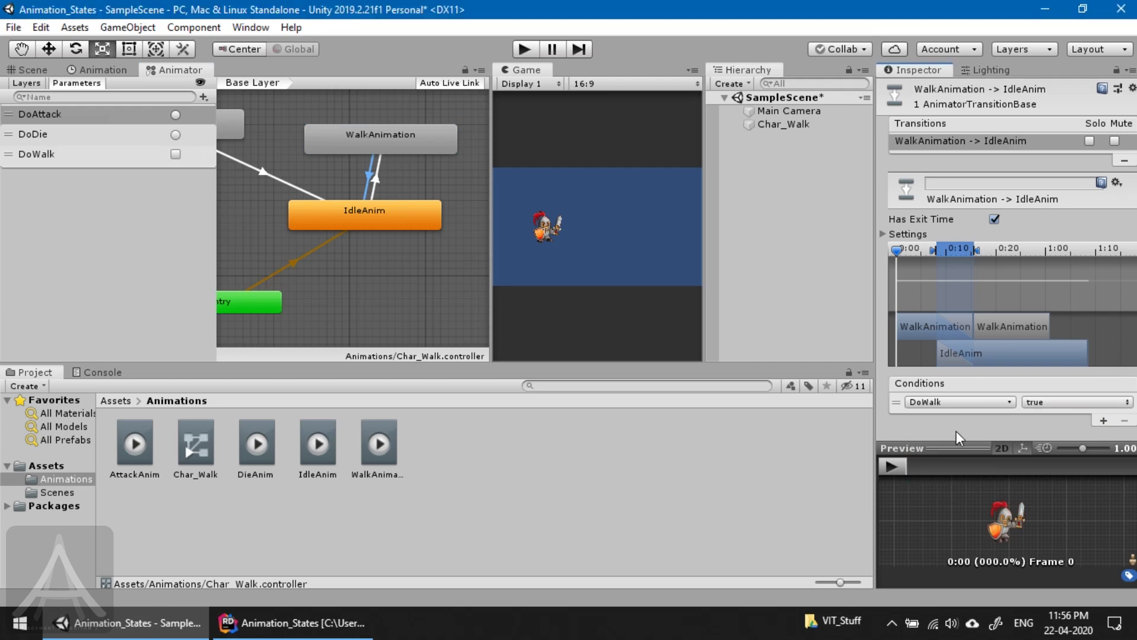
{"action": "left_click", "coordinate": [1043, 401]}
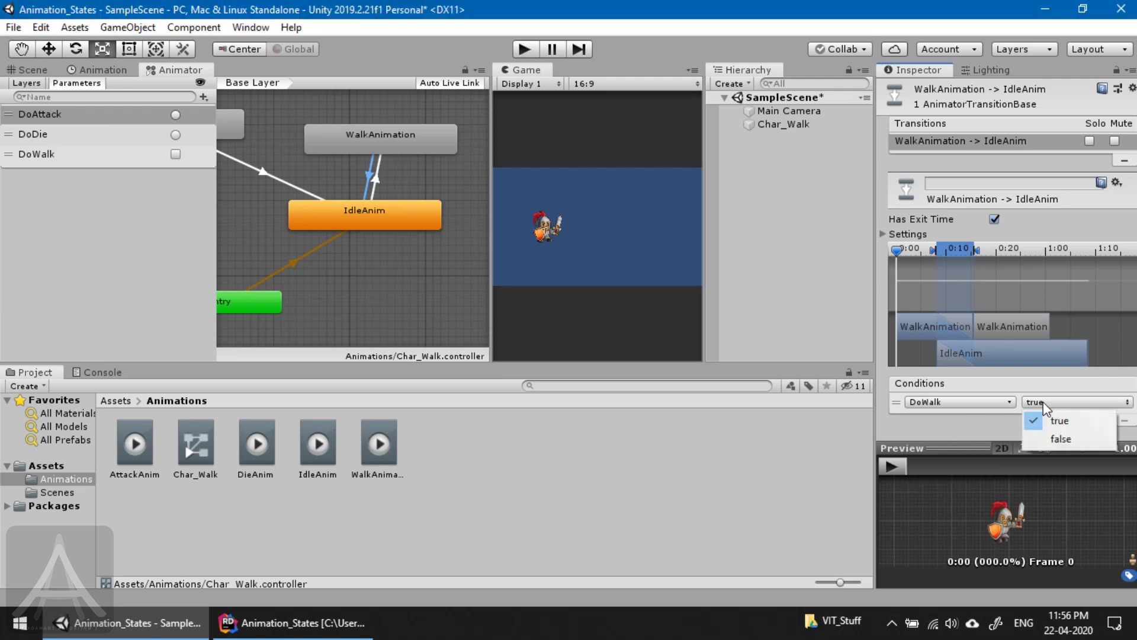
{"action": "left_click", "coordinate": [1053, 436]}
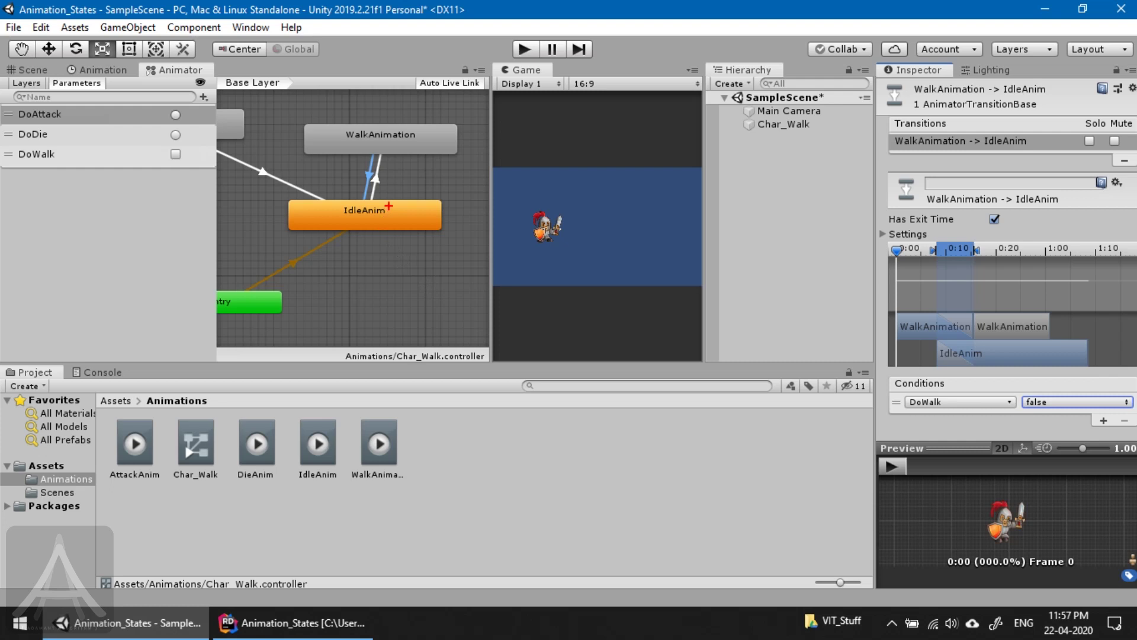
Switch to the ChangeStates script in Rider and duplicate the RightArrow if block directly below the original.
{"action": "left_click_drag", "start_coordinate": [419, 137], "coordinate": [434, 146]}
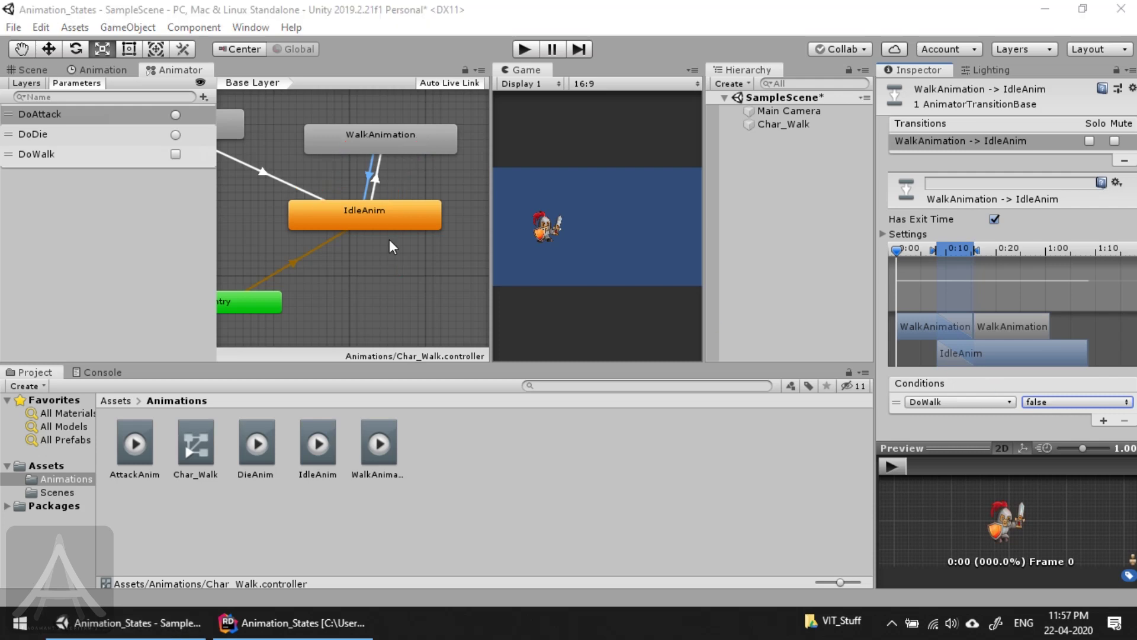
{"action": "left_click", "coordinate": [275, 623]}
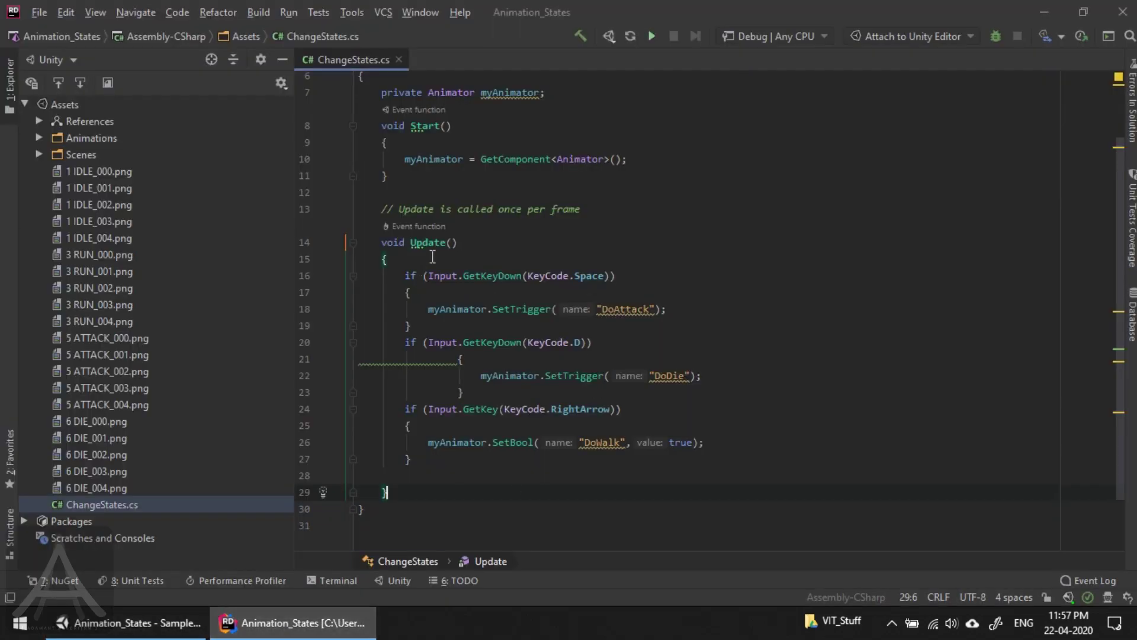
{"action": "left_click_drag", "start_coordinate": [424, 461], "coordinate": [404, 413]}
{"action": "key", "text": "ctrl+c"}
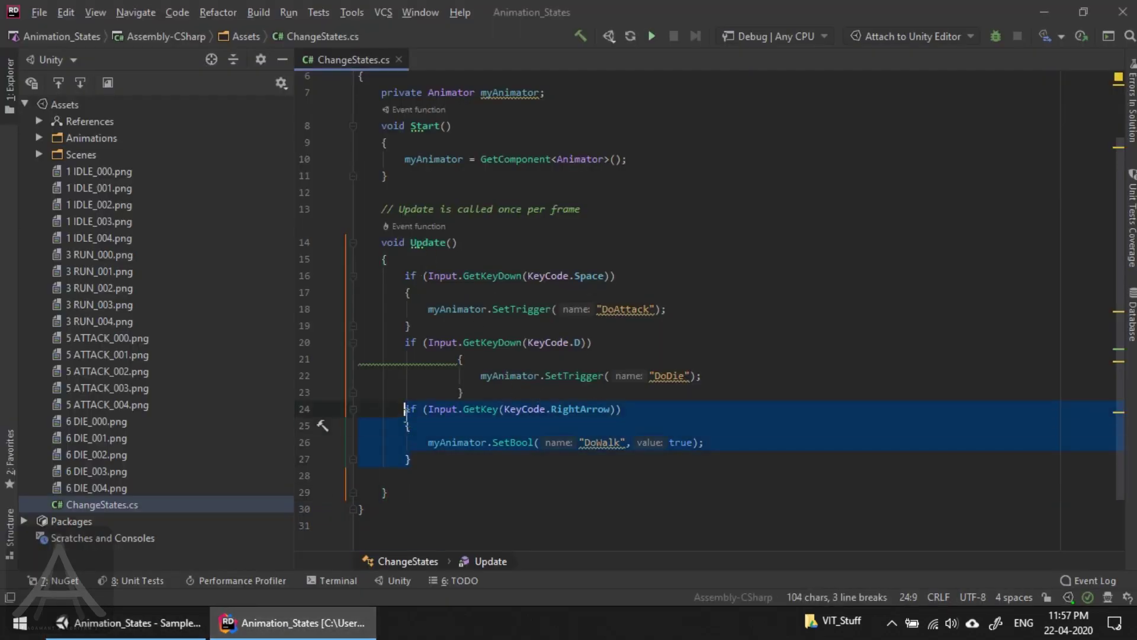
{"action": "key", "text": "ctrl+alt+l"}
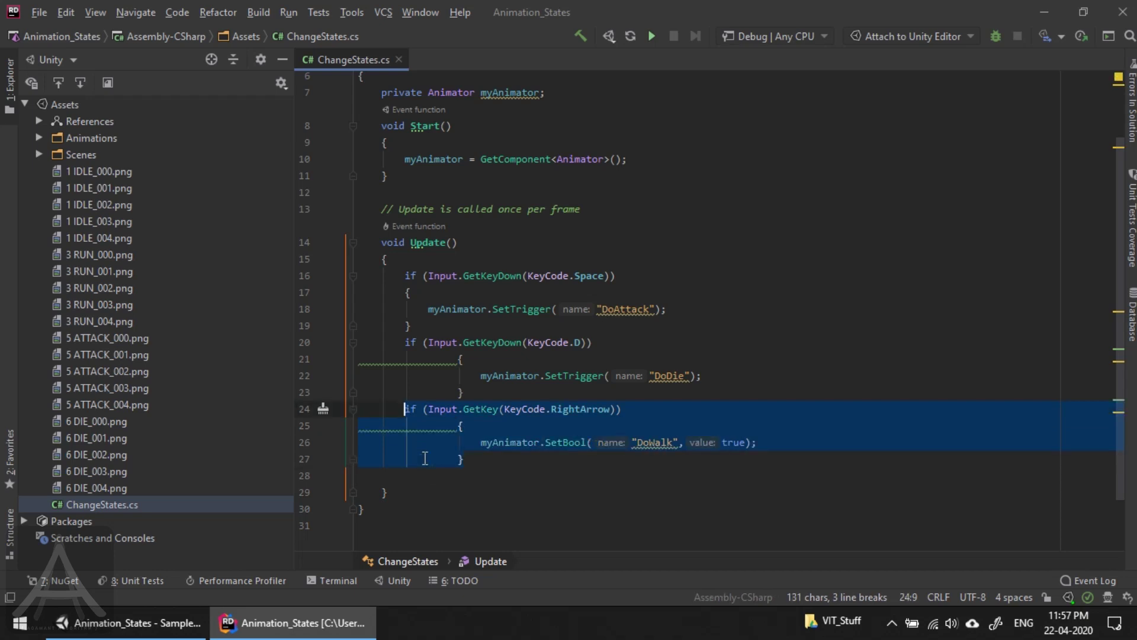
{"action": "left_click", "coordinate": [461, 460]}
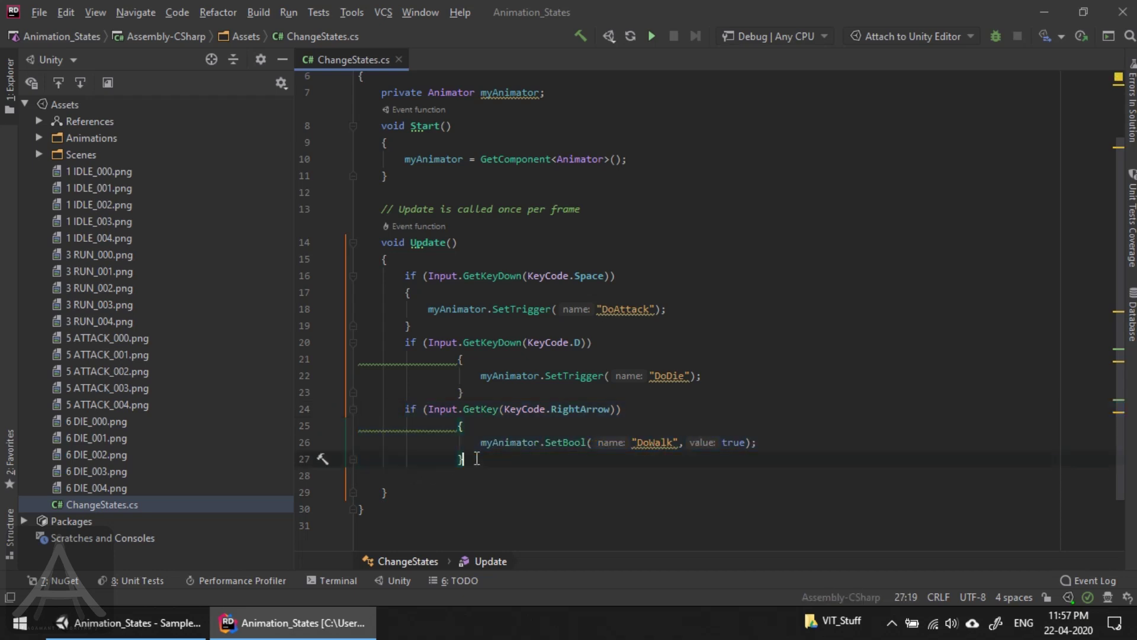
{"action": "key", "text": "Return"}
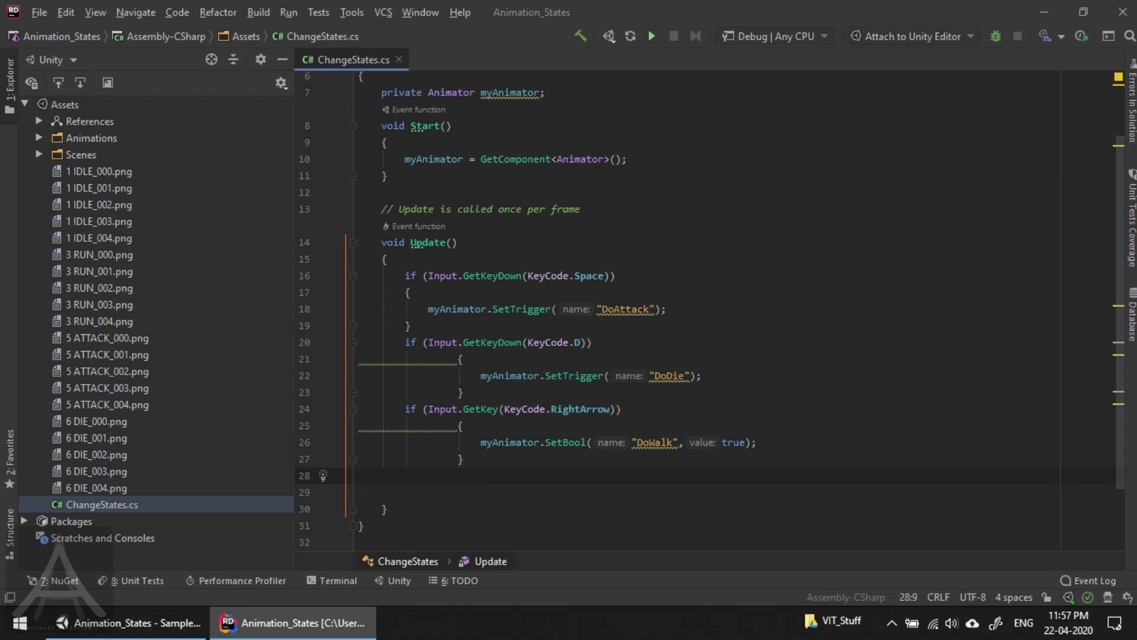
{"action": "key", "text": "ctrl+v"}
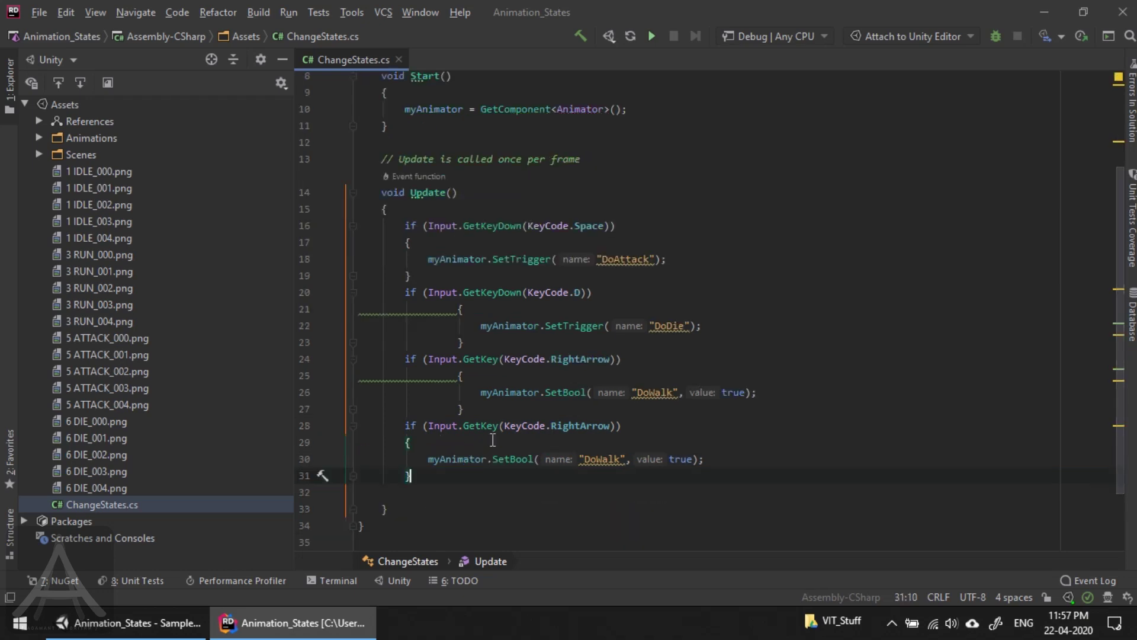
{"action": "scroll", "coordinate": [493, 439], "scroll_direction": "down", "scroll_amount": 1}
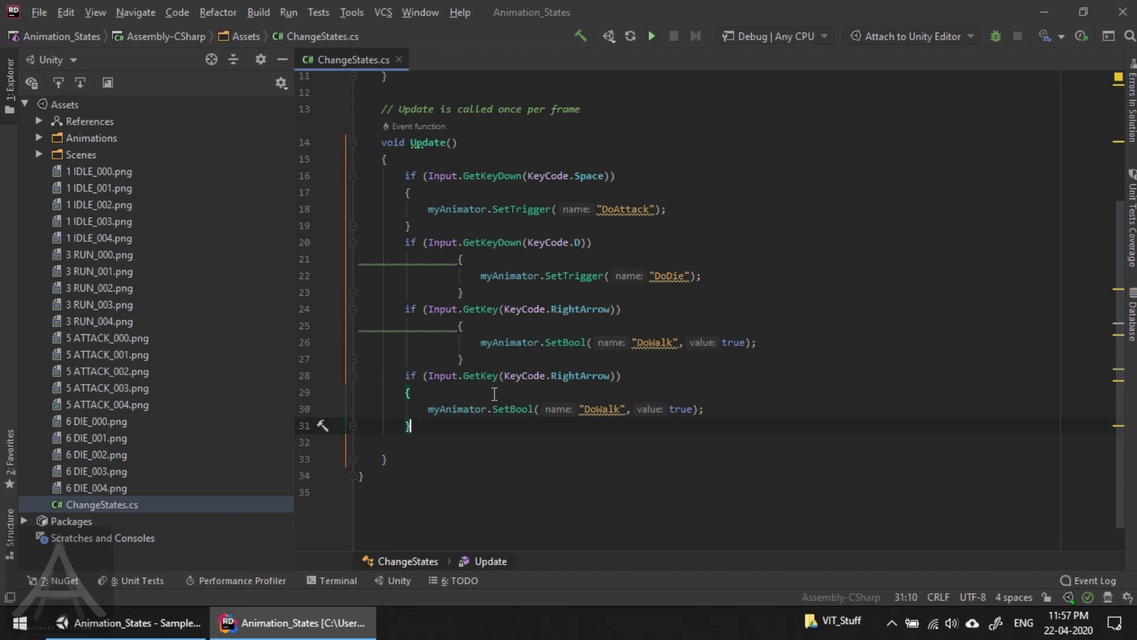
Change the duplicated RightArrow condition to use Input.GetKeyUp.
{"action": "left_click", "coordinate": [501, 376]}
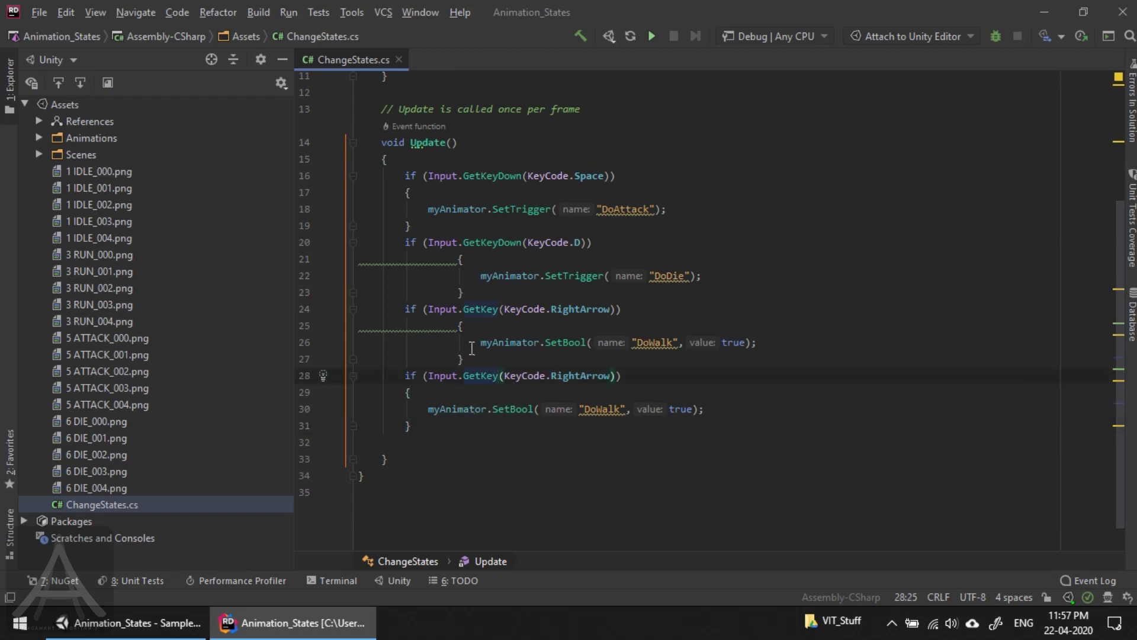
{"action": "mouse_move", "coordinate": [500, 312]}
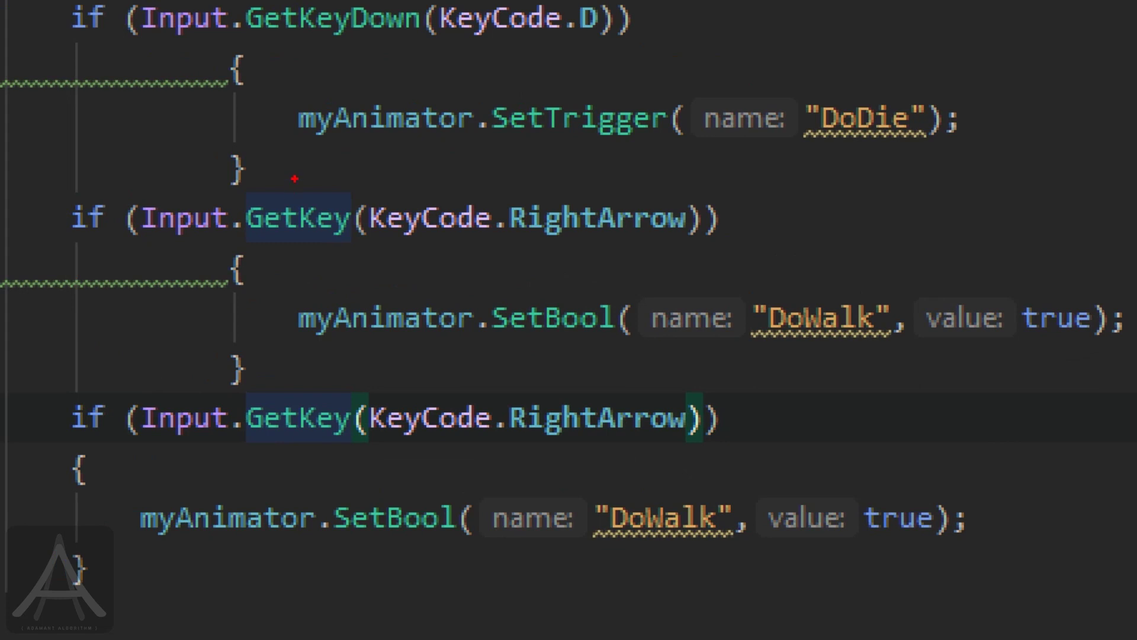
{"action": "mouse_move", "coordinate": [295, 179]}
{"action": "left_mouse_down"}
{"action": "mouse_move", "coordinate": [221, 207]}
{"action": "mouse_move", "coordinate": [388, 270]}
{"action": "mouse_move", "coordinate": [745, 267]}
{"action": "mouse_move", "coordinate": [663, 173]}
{"action": "mouse_move", "coordinate": [278, 185]}
{"action": "mouse_move", "coordinate": [260, 195]}
{"action": "left_mouse_up"}
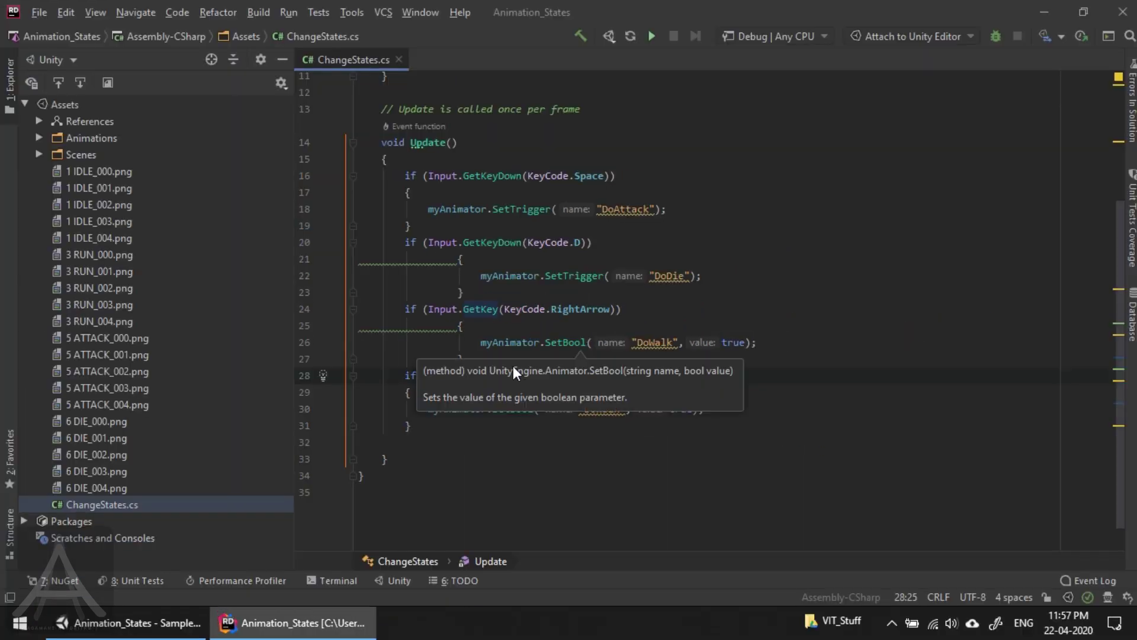
{"action": "key", "text": "ctrl+End"}
{"action": "left_click", "coordinate": [503, 379]}
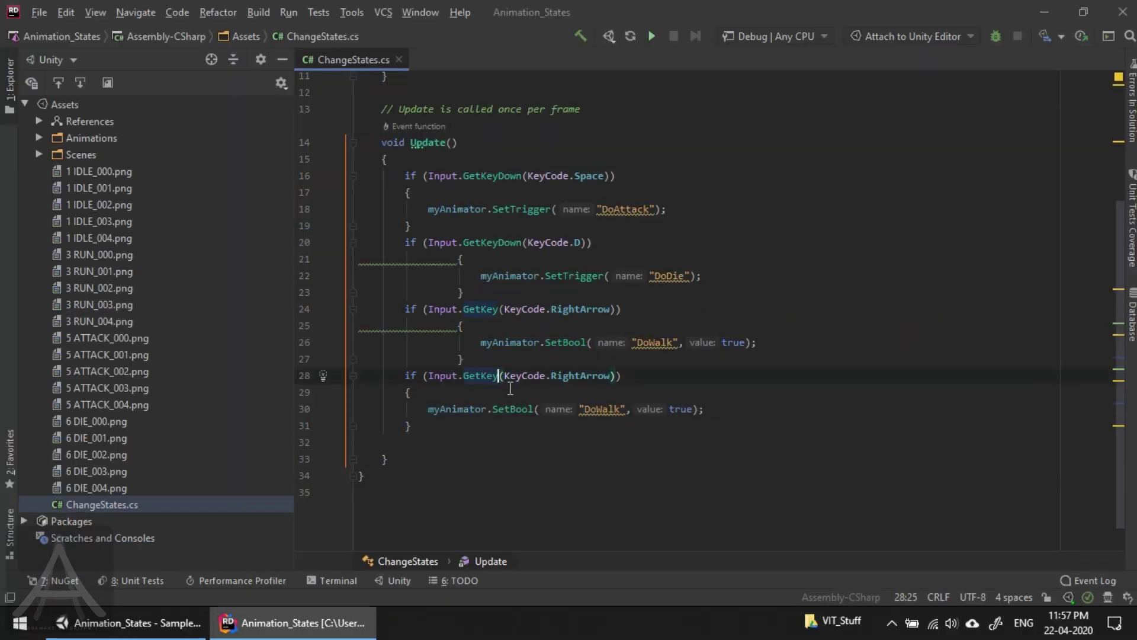
{"action": "type", "text": "Up"}
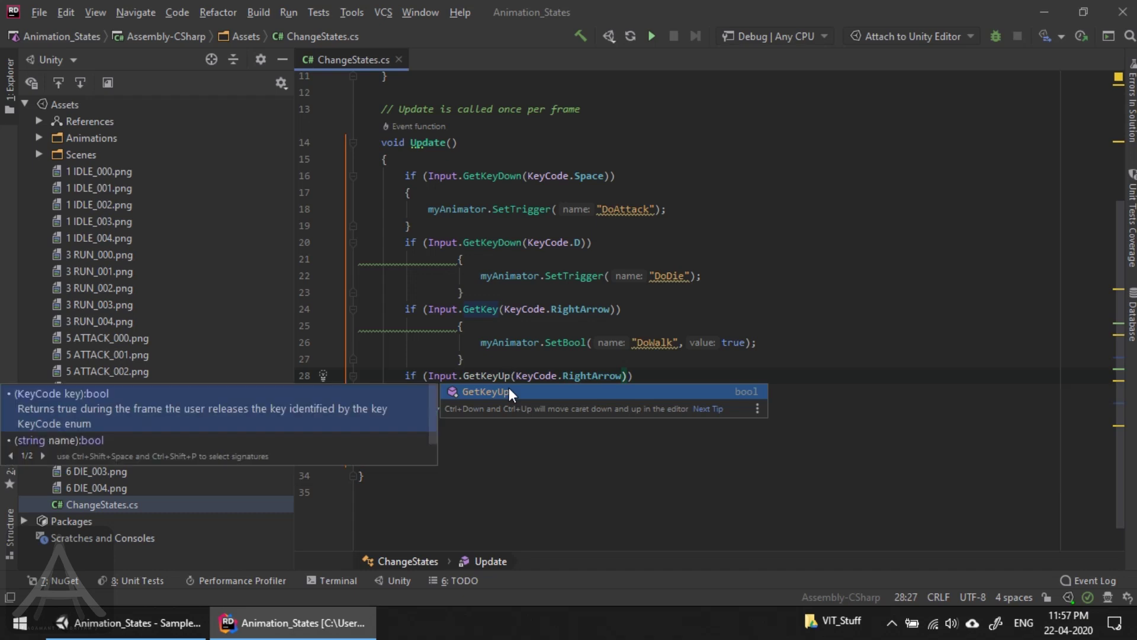
Set the DoWalk value to false in the SetBool call of the GetKeyUp block.
{"action": "left_click", "coordinate": [540, 458]}
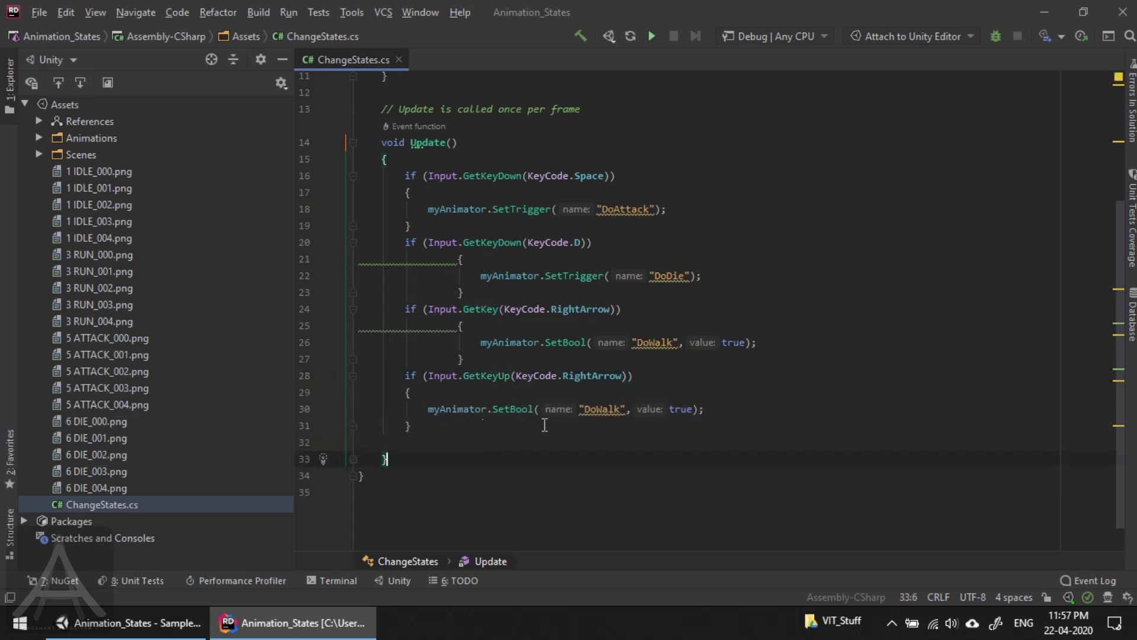
{"action": "double_click", "coordinate": [682, 409]}
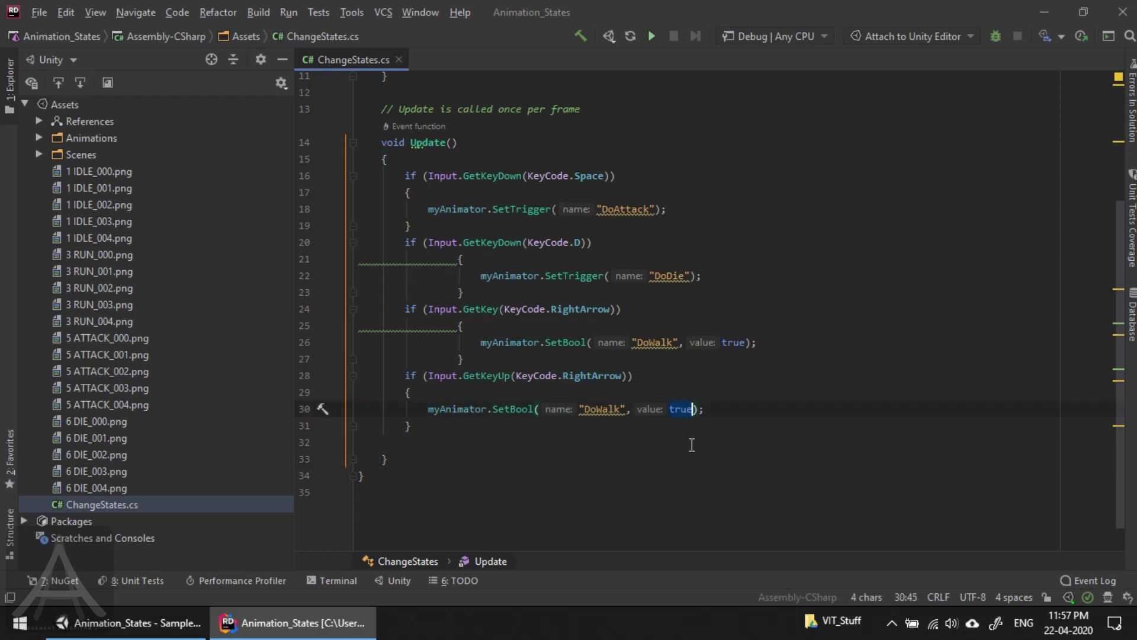
{"action": "type", "text": "false"}
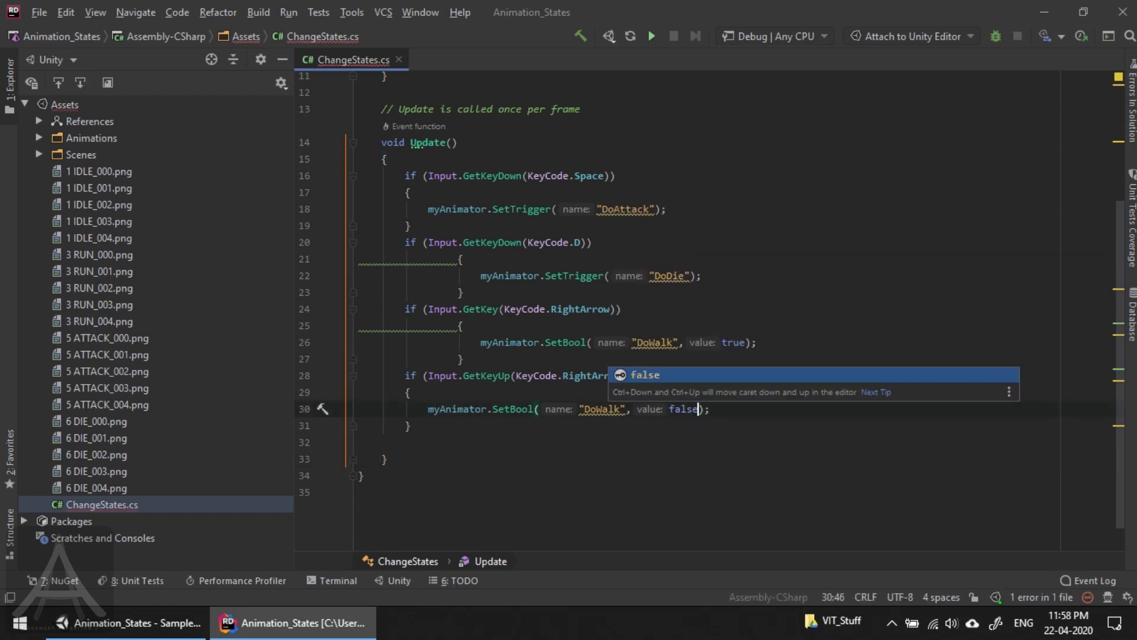
{"action": "left_click", "coordinate": [736, 492]}
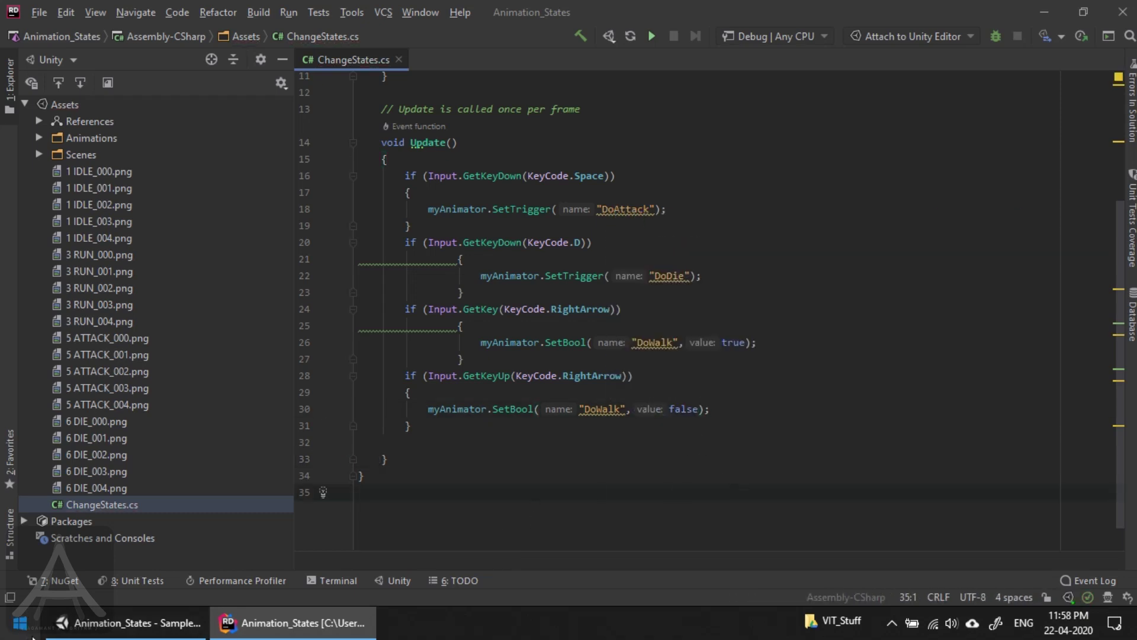
Return to Unity and check the DoWalk conditions on both transitions between IdleAnim and WalkAnimation.
{"action": "left_click", "coordinate": [59, 631]}
{"action": "left_click", "coordinate": [372, 177]}
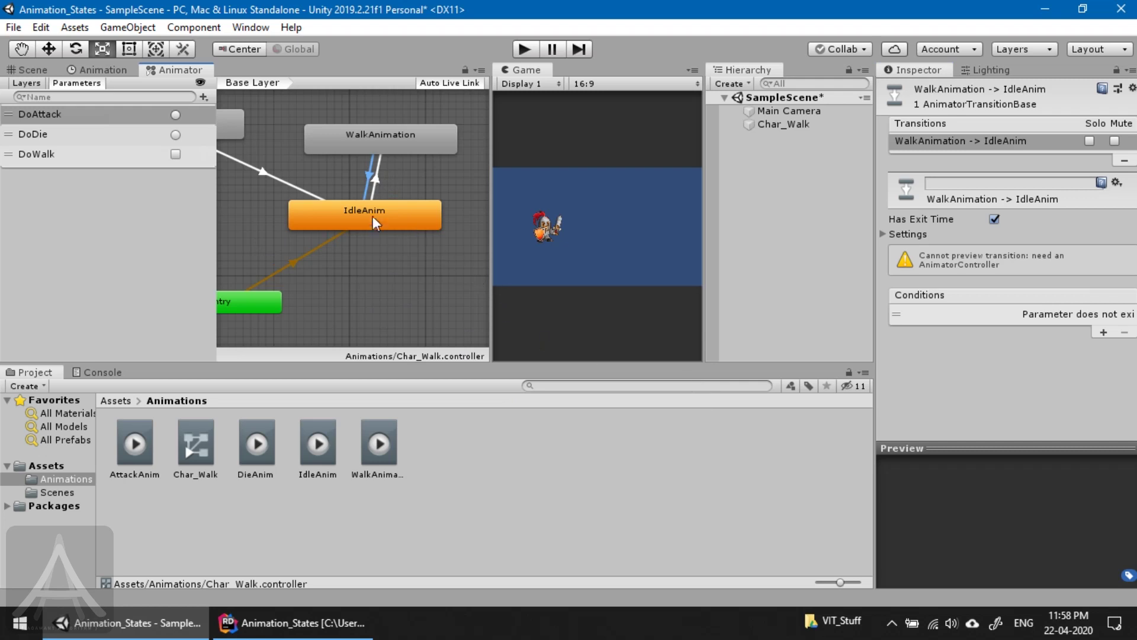
{"action": "left_click", "coordinate": [374, 177]}
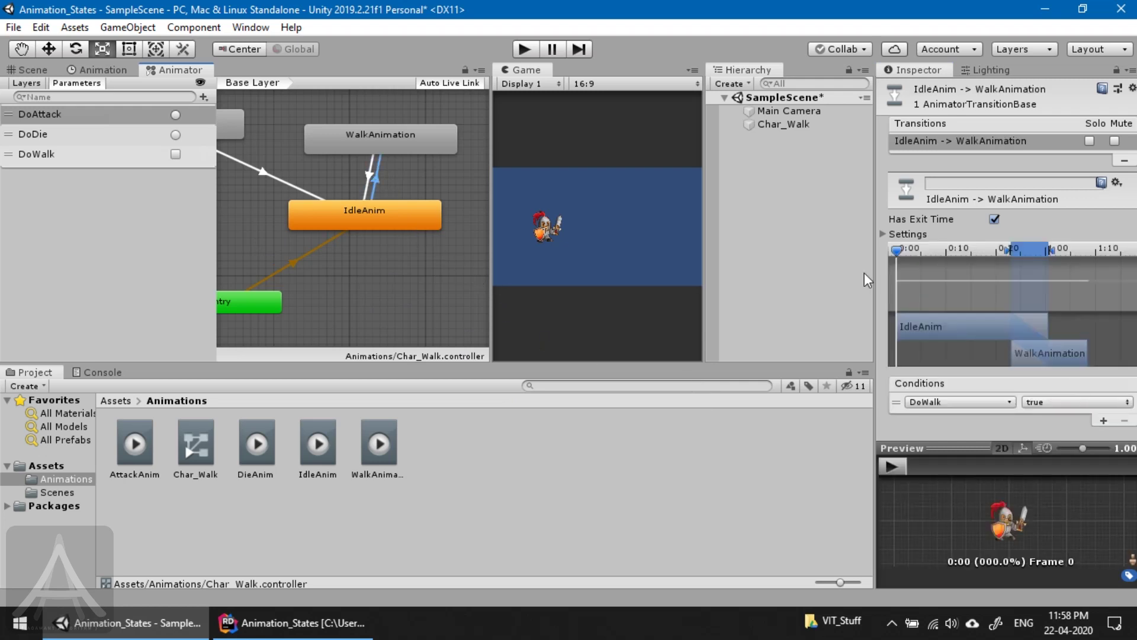
{"action": "left_click", "coordinate": [369, 170]}
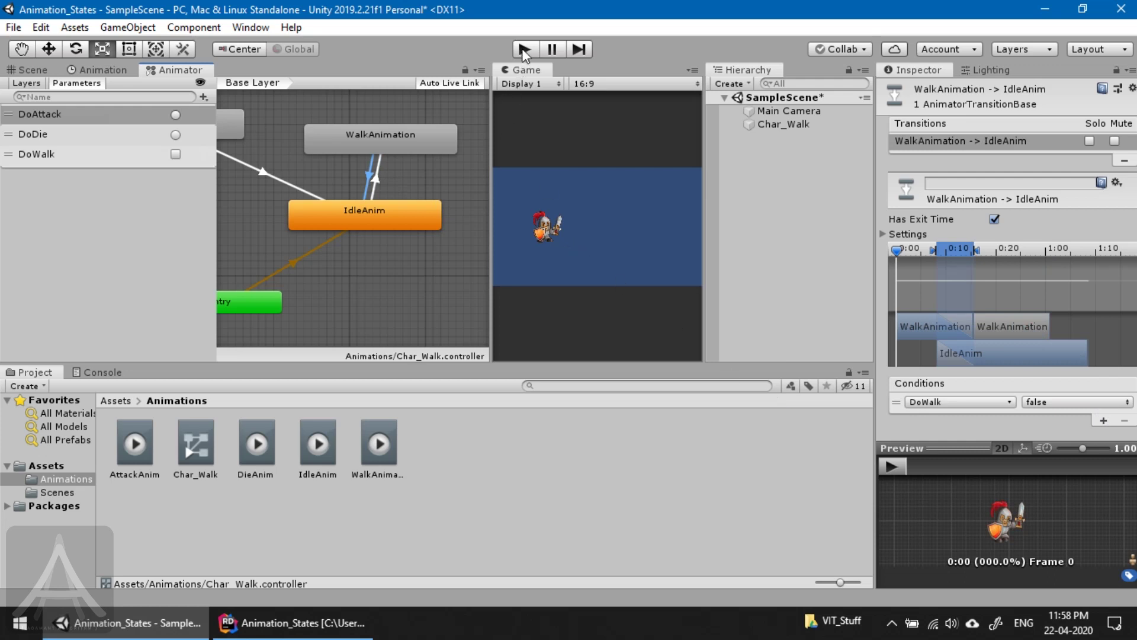
Enlarge the Game view, run the scene to test the walk, attack and die animations with their keys, and stop it.
{"action": "left_click_drag", "start_coordinate": [485, 192], "coordinate": [441, 210]}
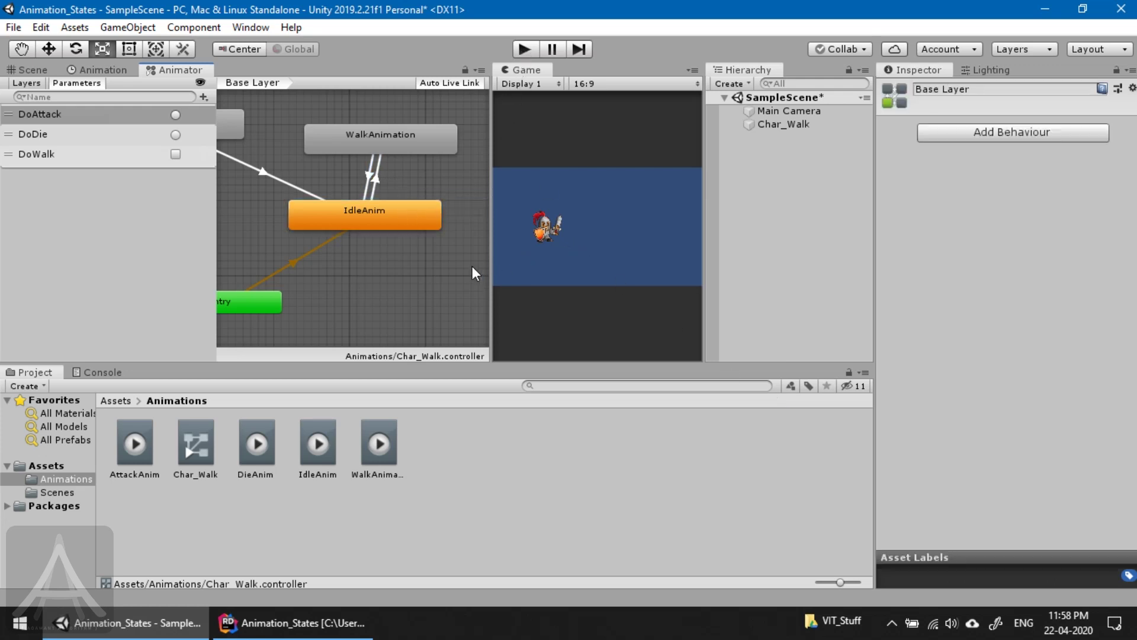
{"action": "left_click_drag", "start_coordinate": [493, 246], "coordinate": [422, 247]}
{"action": "left_click", "coordinate": [527, 46]}
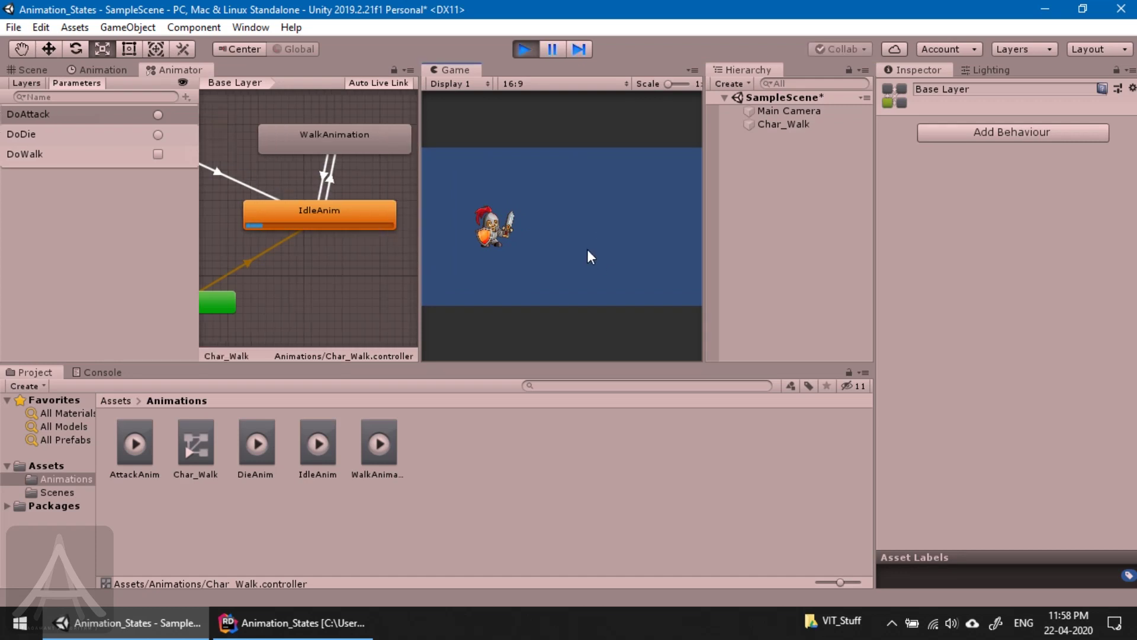
{"action": "key", "text": "w"}
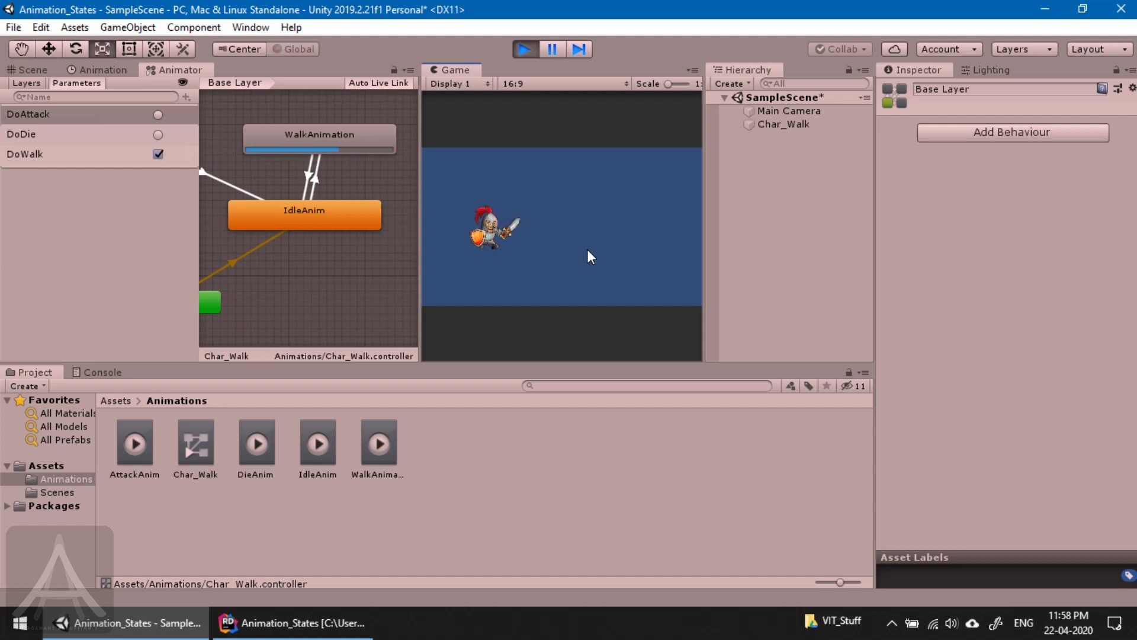
{"action": "key", "text": "w"}
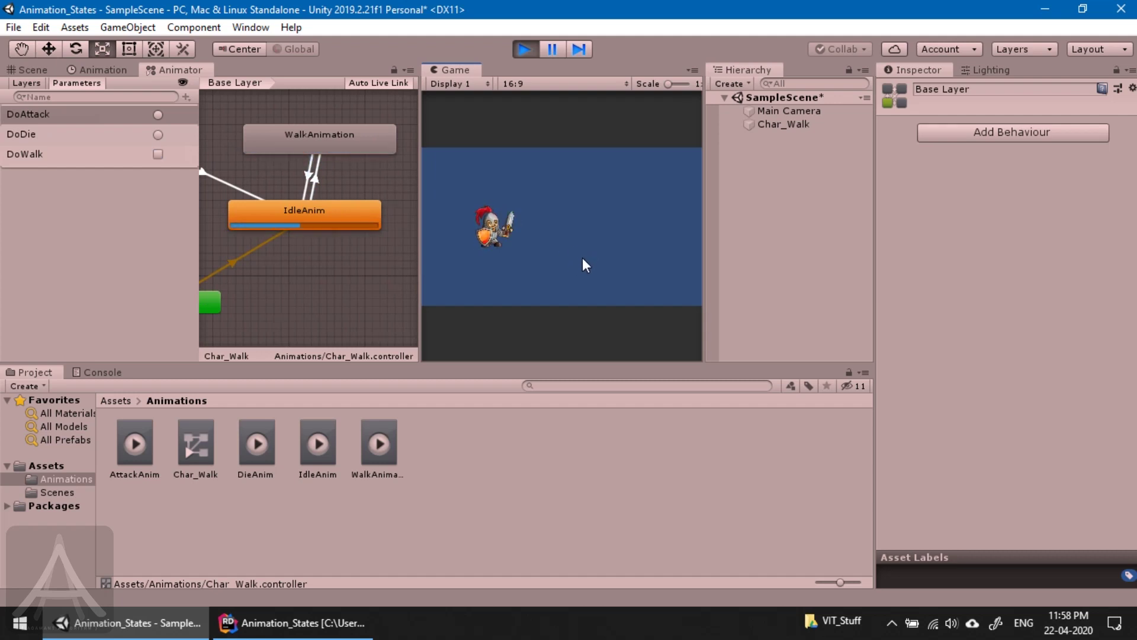
{"action": "key", "text": "space"}
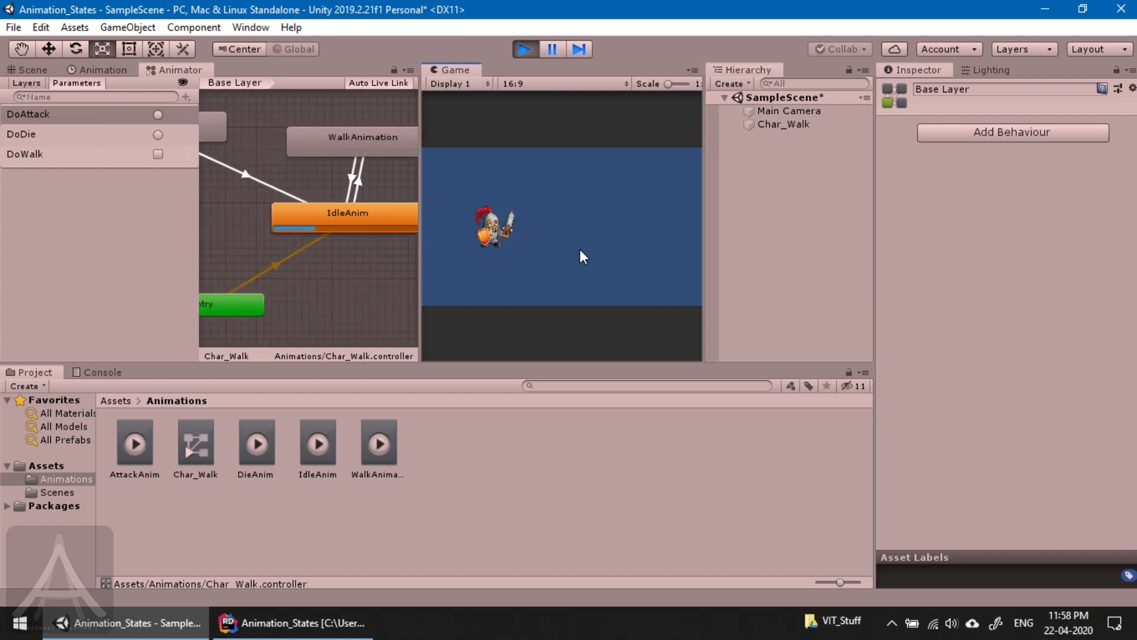
{"action": "key", "text": "d"}
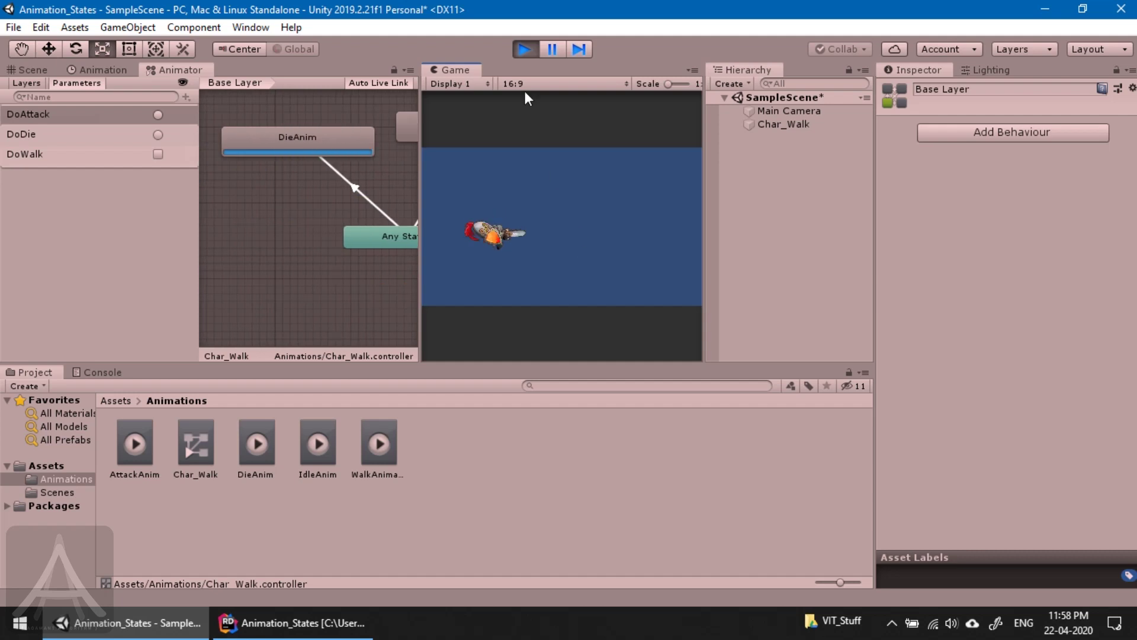
{"action": "left_click", "coordinate": [521, 51]}
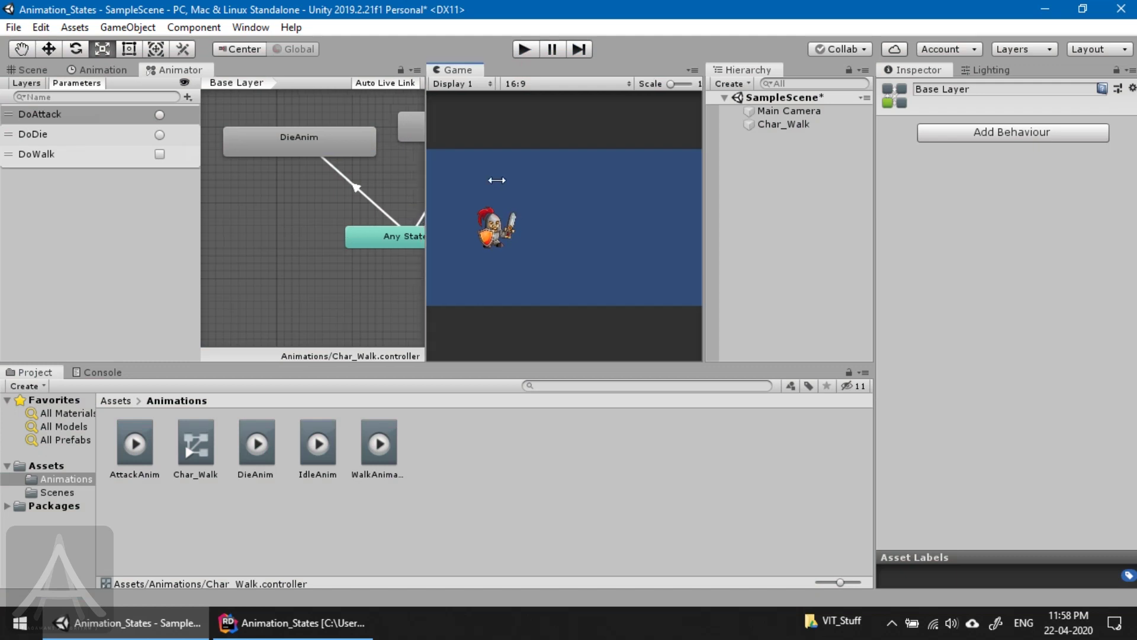
Widen the Animator view and examine the transitions linking AttackAnim, IdleAnim and WalkAnimation.
{"action": "left_click_drag", "start_coordinate": [423, 178], "coordinate": [533, 178]}
{"action": "scroll", "coordinate": [449, 240], "scroll_direction": "down", "scroll_amount": 3}
{"action": "scroll", "coordinate": [449, 240], "scroll_direction": "down", "scroll_amount": 1}
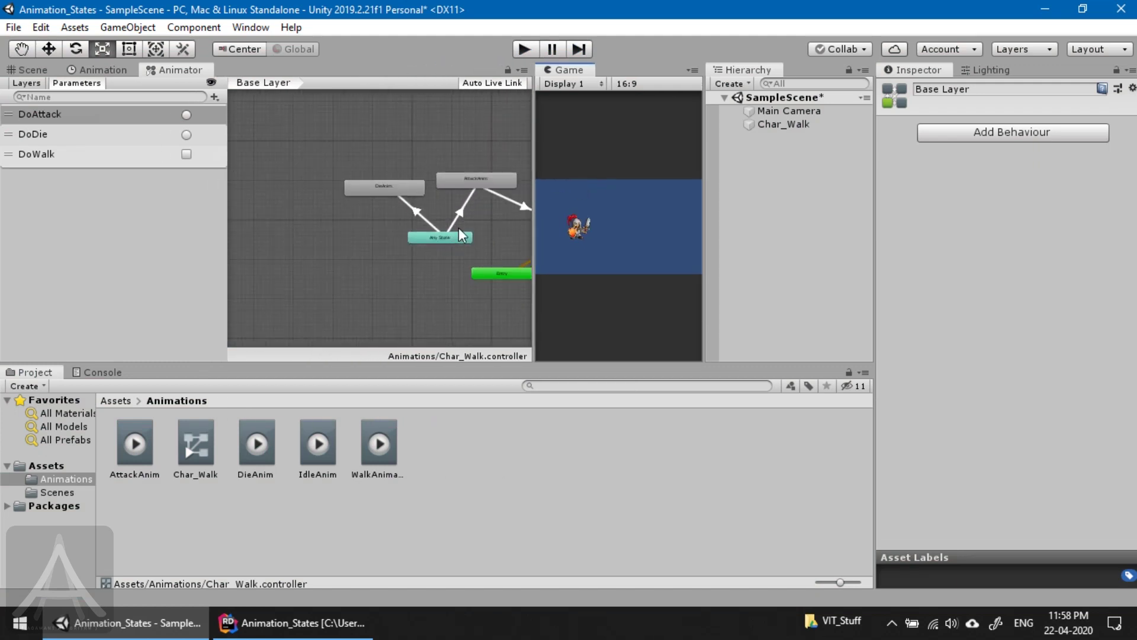
{"action": "middle_click_drag", "start_coordinate": [459, 226], "coordinate": [336, 213]}
{"action": "scroll", "coordinate": [418, 229], "scroll_direction": "up", "scroll_amount": 5}
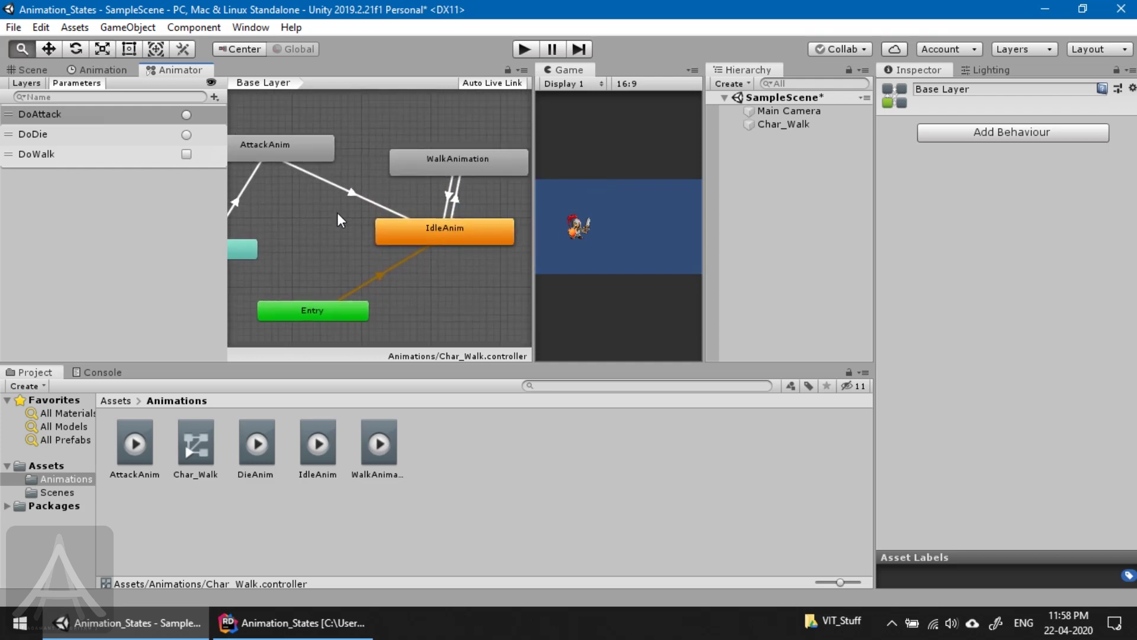
{"action": "middle_click_drag", "start_coordinate": [364, 233], "coordinate": [383, 222]}
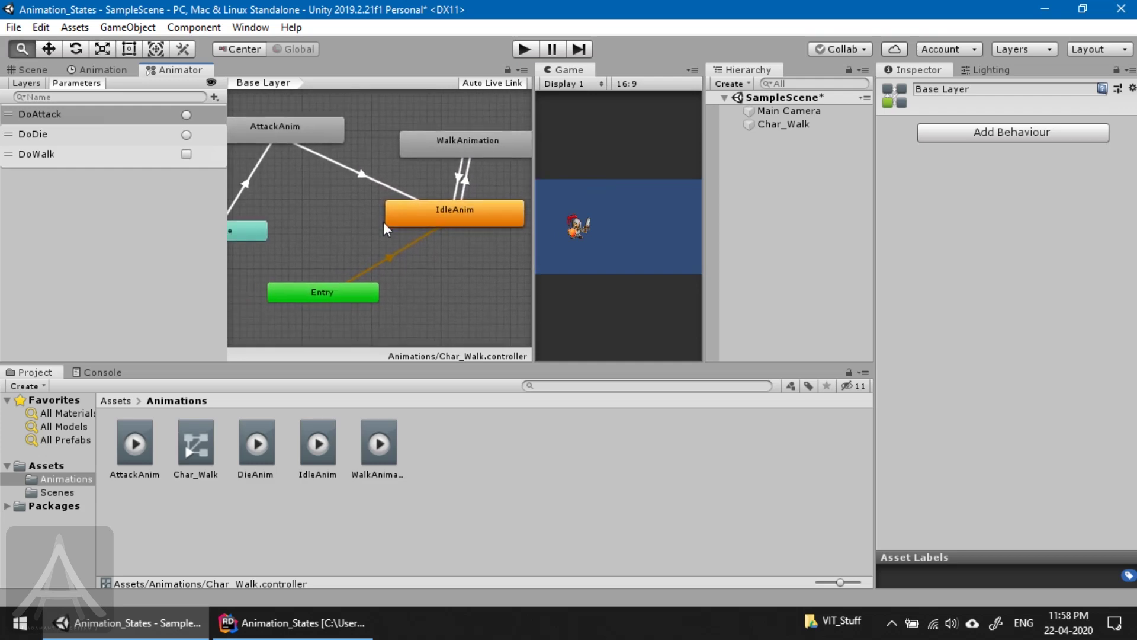
Switch to Rider and add a transform.Translate call below the SetBool line in the RightArrow GetKey block of ChangeStates.
{"action": "left_click", "coordinate": [290, 621]}
{"action": "scroll", "coordinate": [477, 385], "scroll_direction": "up", "scroll_amount": 2}
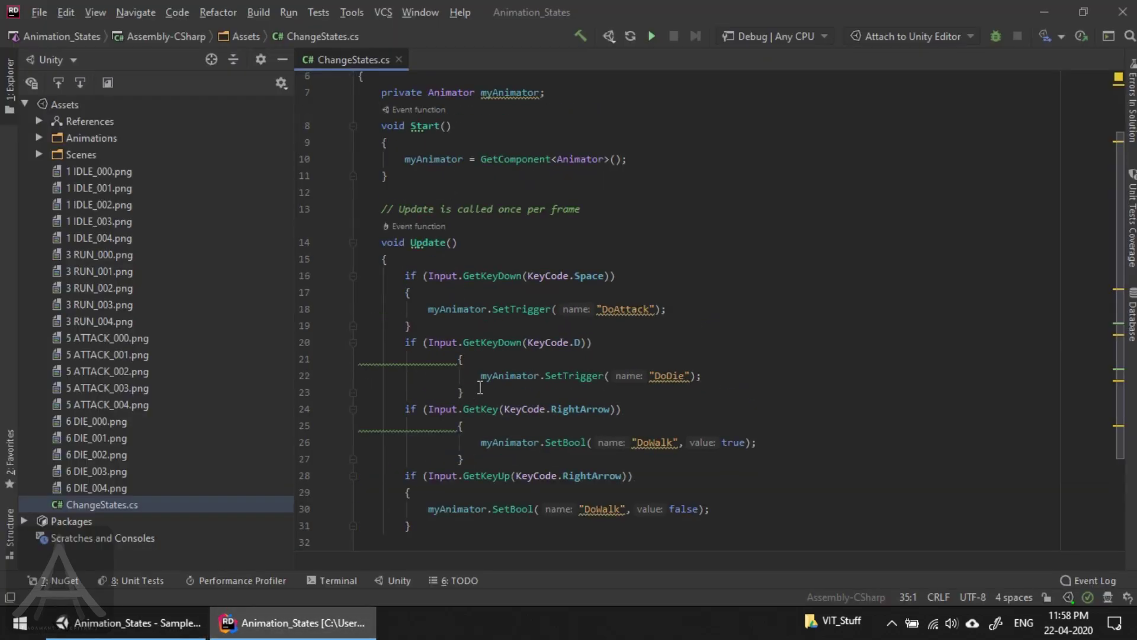
{"action": "scroll", "coordinate": [480, 388], "scroll_direction": "down", "scroll_amount": 1}
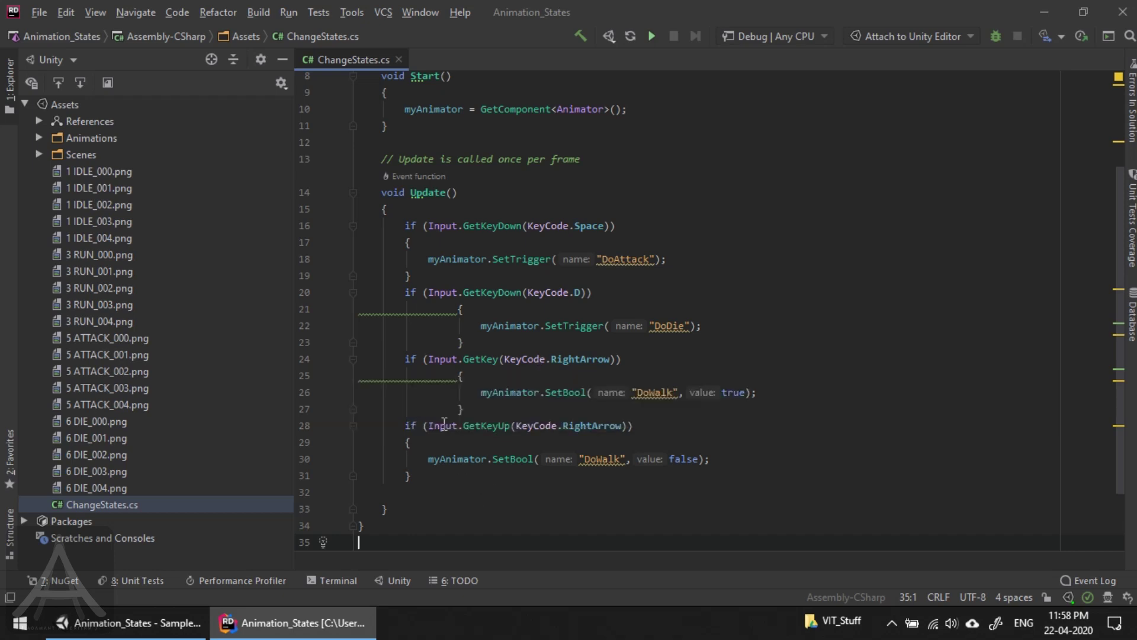
{"action": "mouse_move", "coordinate": [617, 444]}
{"action": "left_click", "coordinate": [768, 390]}
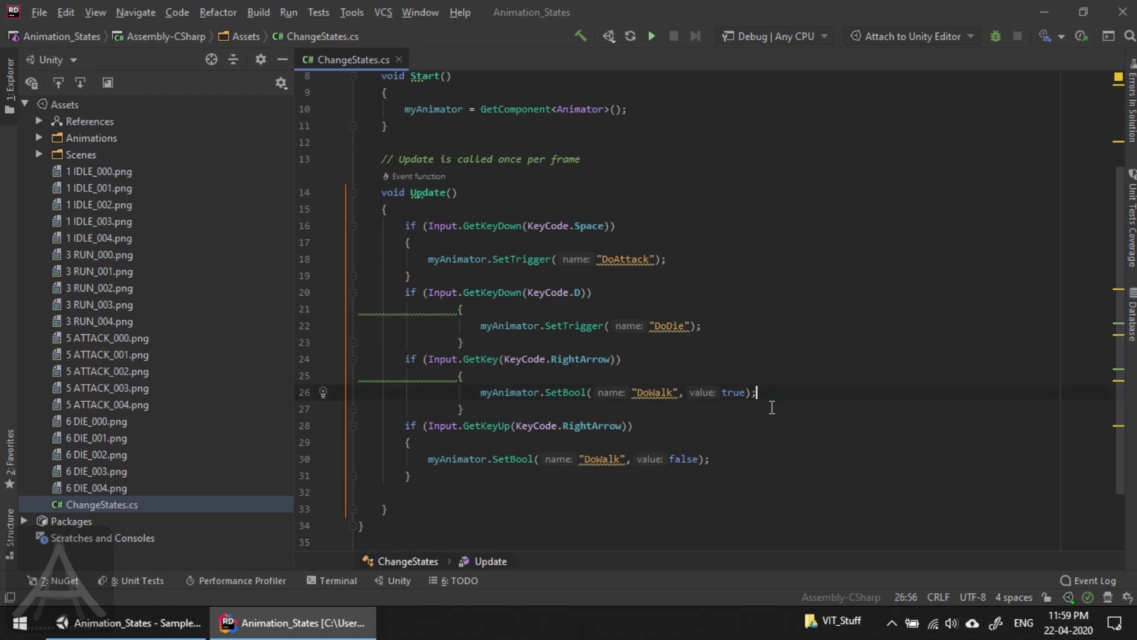
{"action": "key", "text": "Return"}
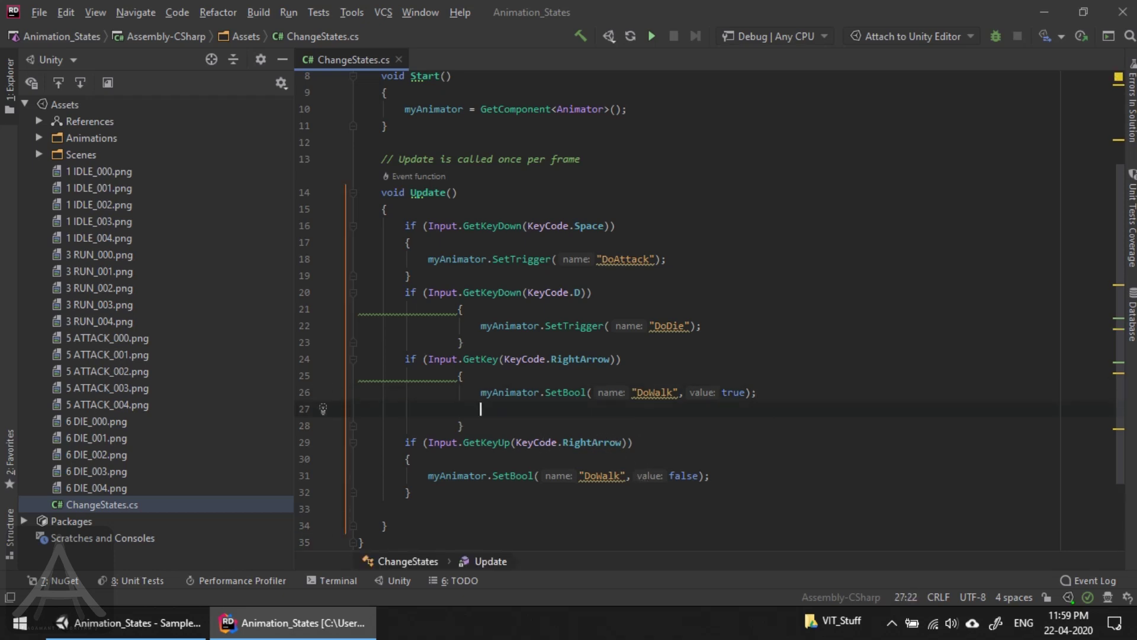
{"action": "type", "text": "tra"}
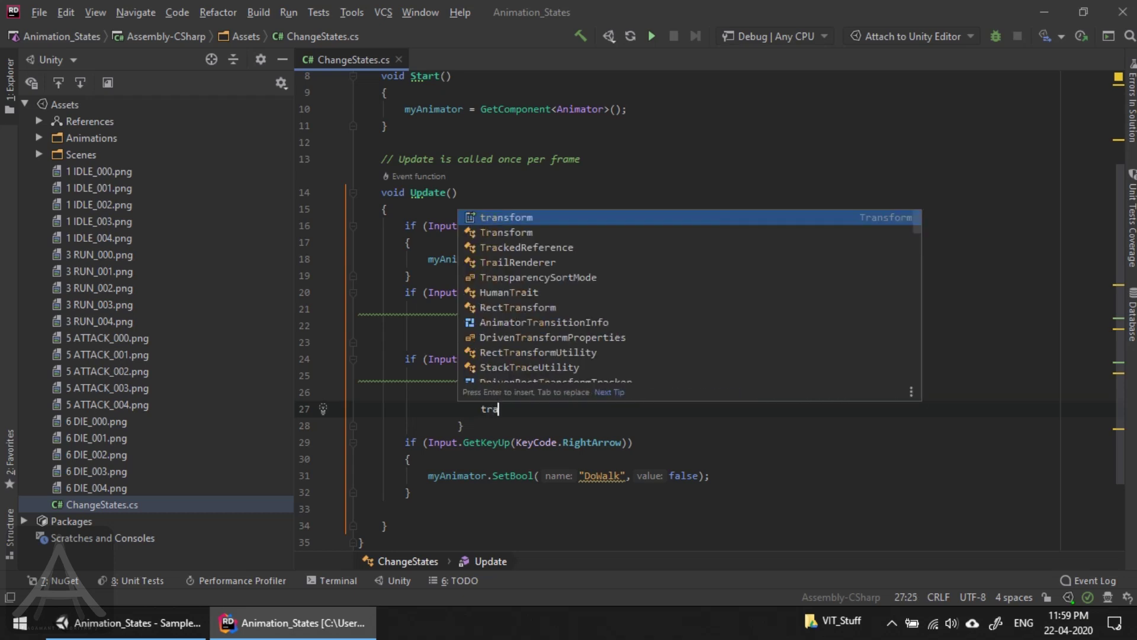
{"action": "key", "text": "Return"}
{"action": "type", "text": ".tr"}
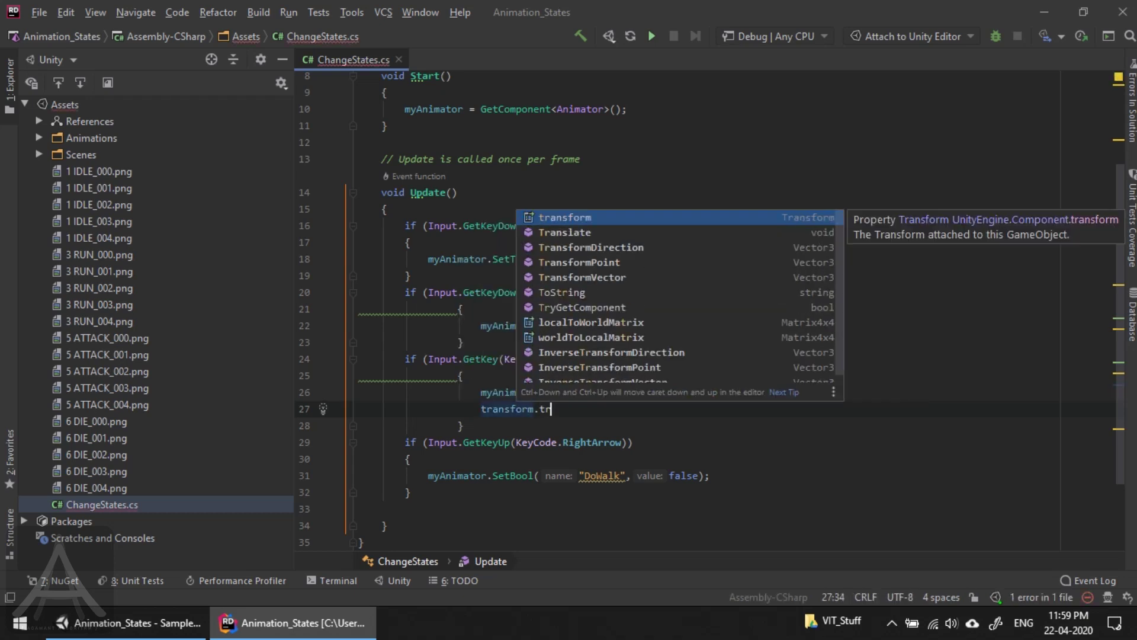
{"action": "key", "text": "Down"}
{"action": "key", "text": "Return"}
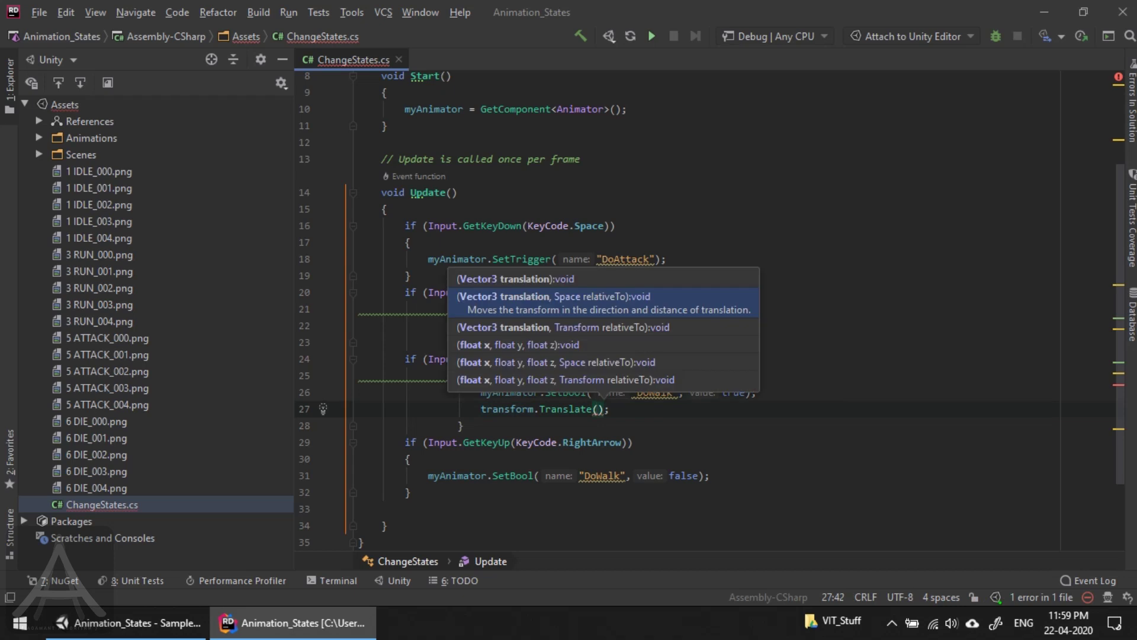
Pass Vector3.right*Time.deltaTime as the translation argument of the transform.Translate call.
{"action": "type", "text": "vec"}
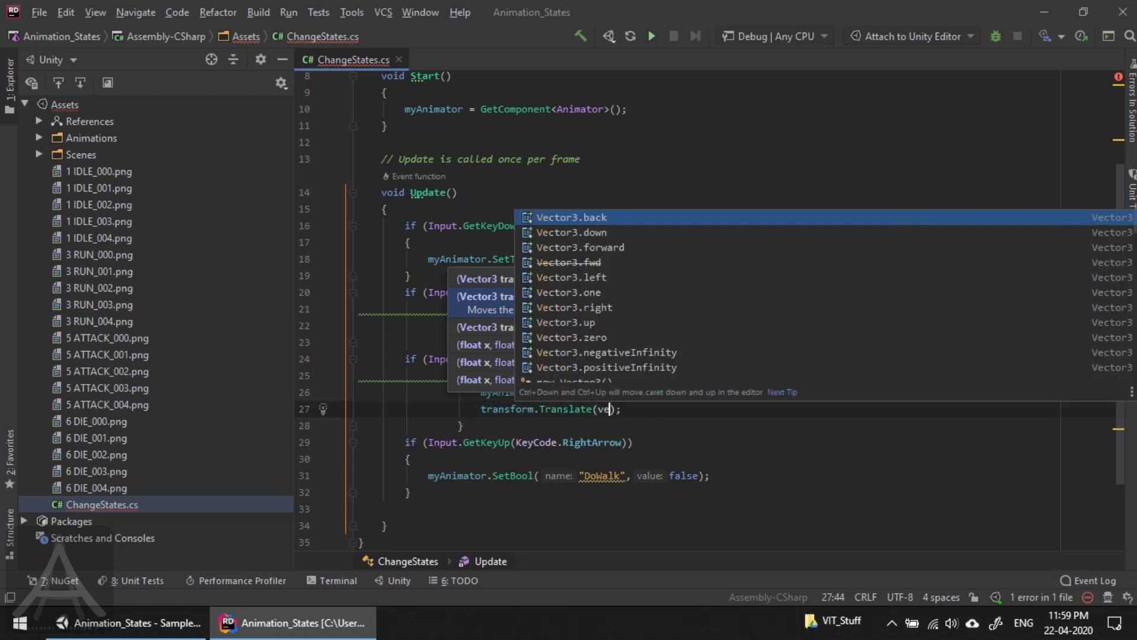
{"action": "key", "text": "Down"}
{"action": "key", "text": "Down"}
{"action": "key", "text": "Down"}
{"action": "key", "text": "Down"}
{"action": "key", "text": "Down"}
{"action": "key", "text": "Down"}
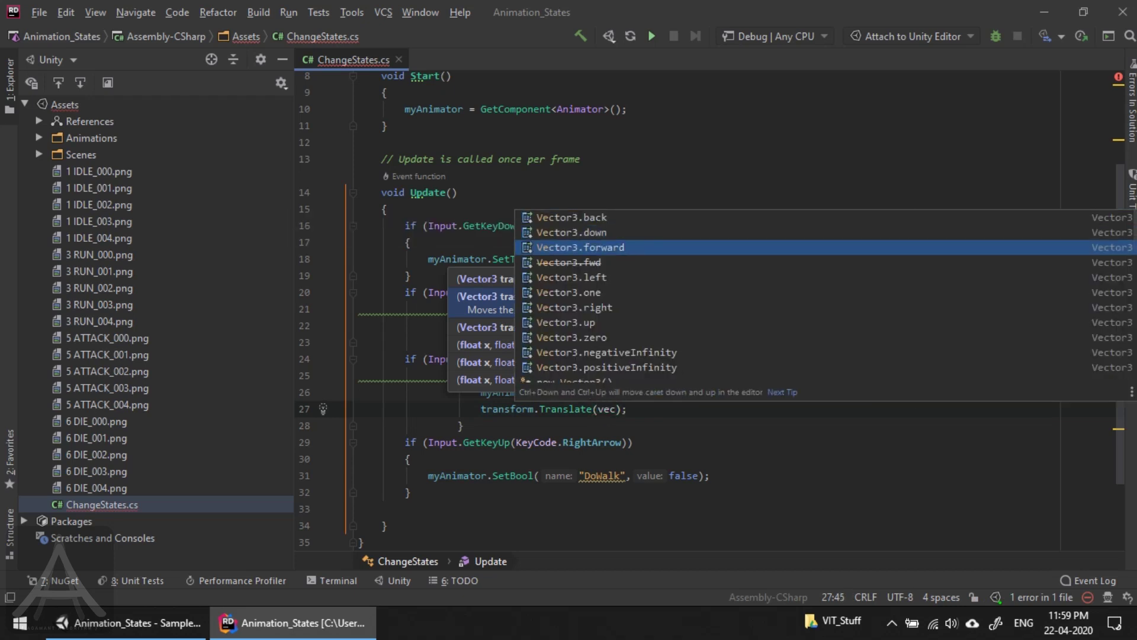
{"action": "key", "text": "Return"}
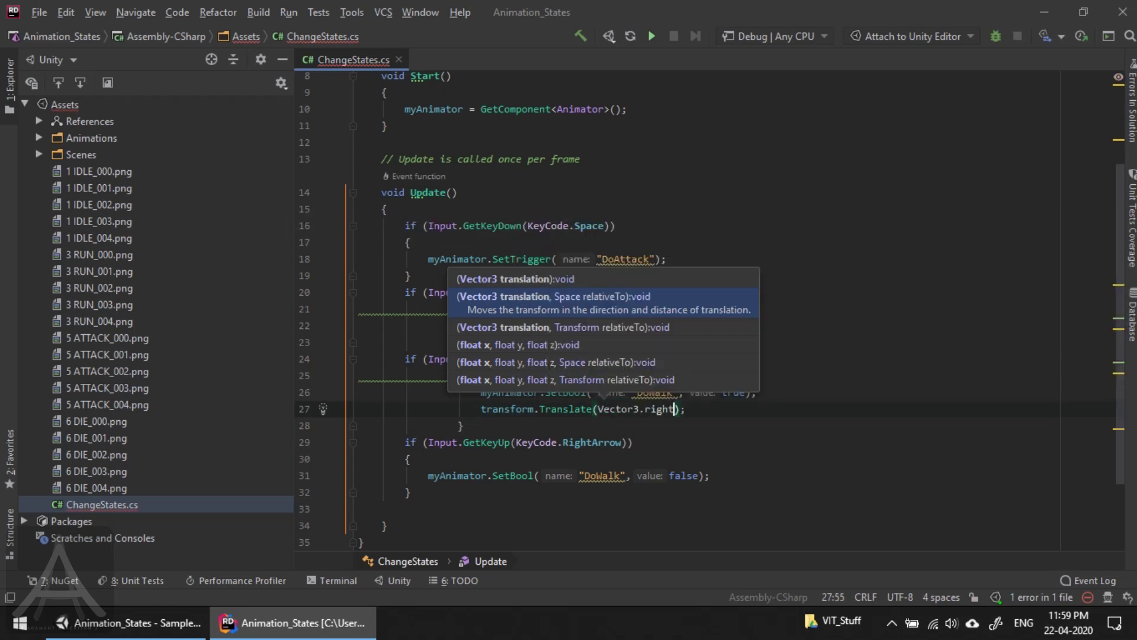
{"action": "type", "text": "*"}
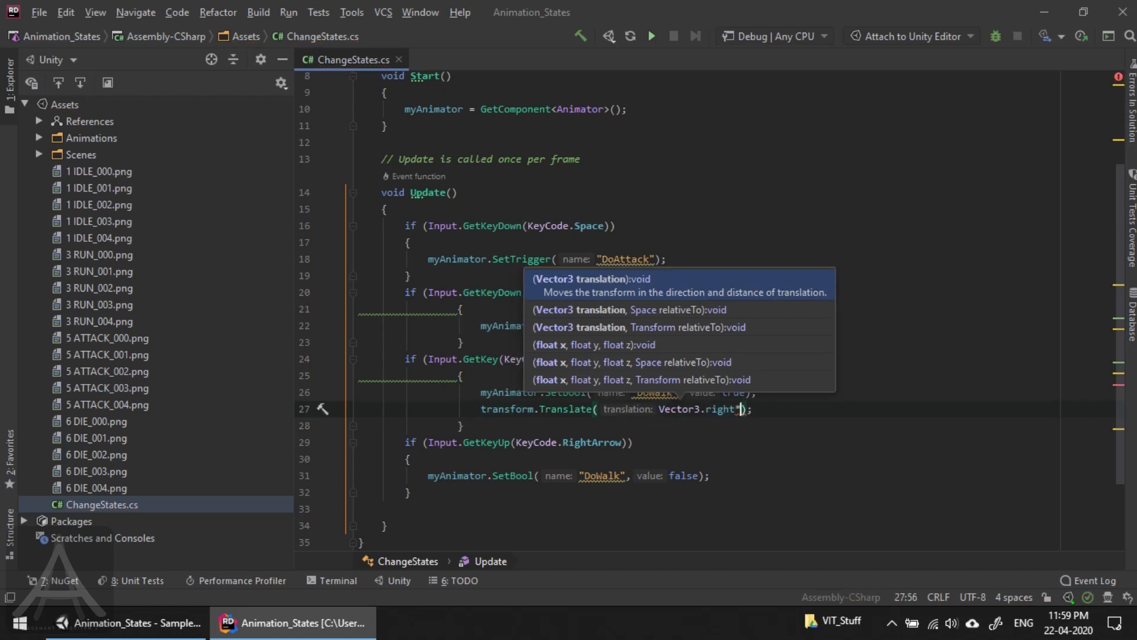
{"action": "type", "text": "t"}
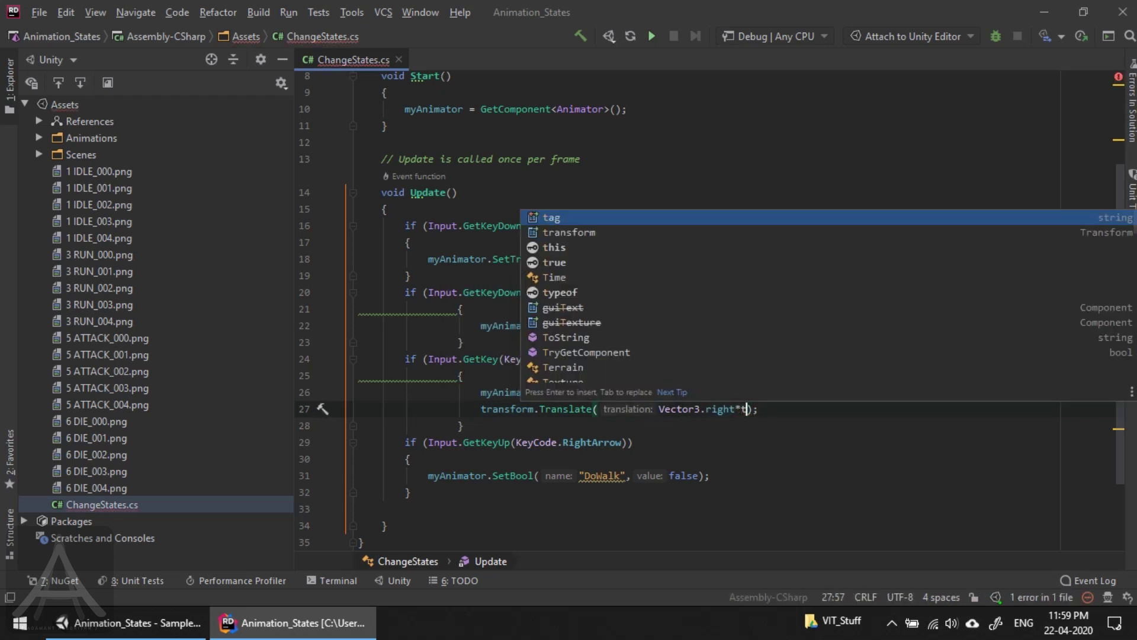
{"action": "type", "text": "ime"}
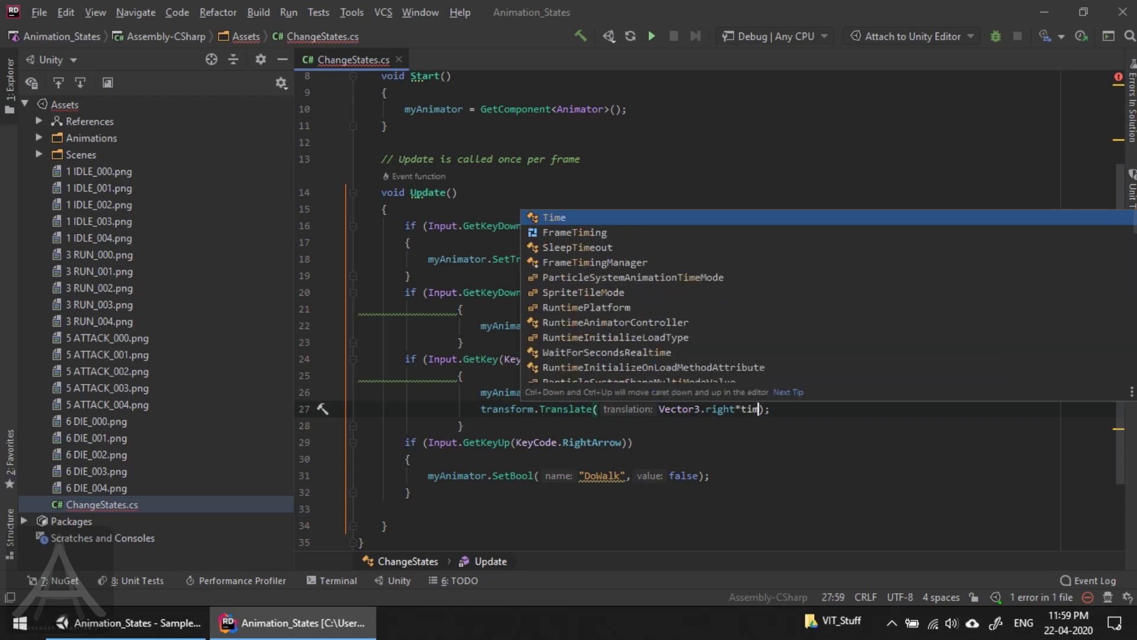
{"action": "type", "text": ".de"}
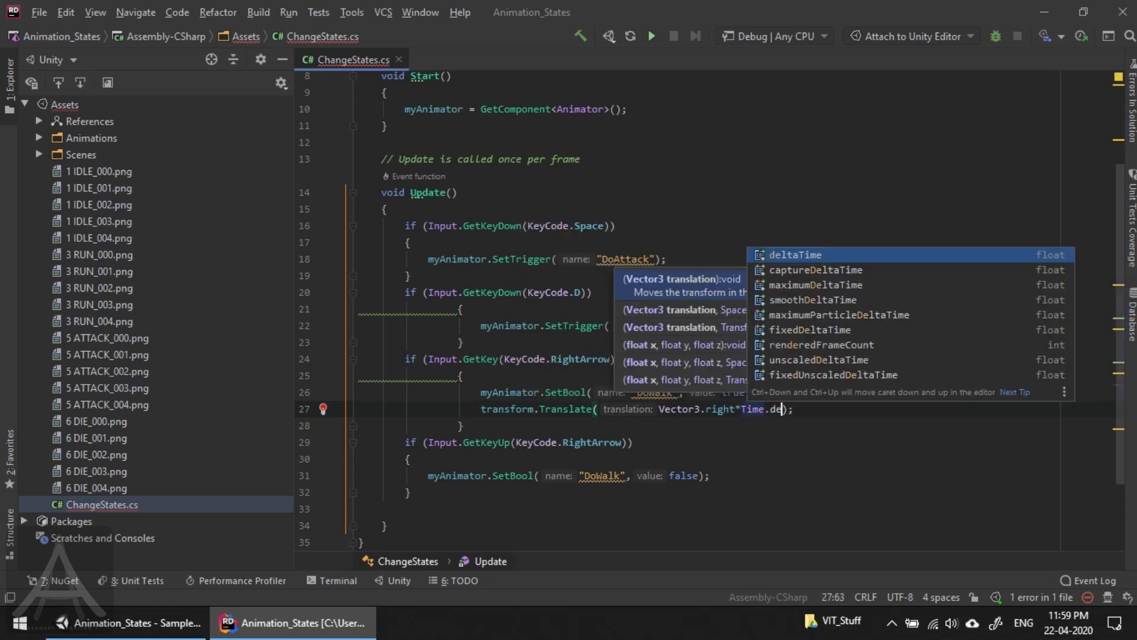
{"action": "key", "text": "Return"}
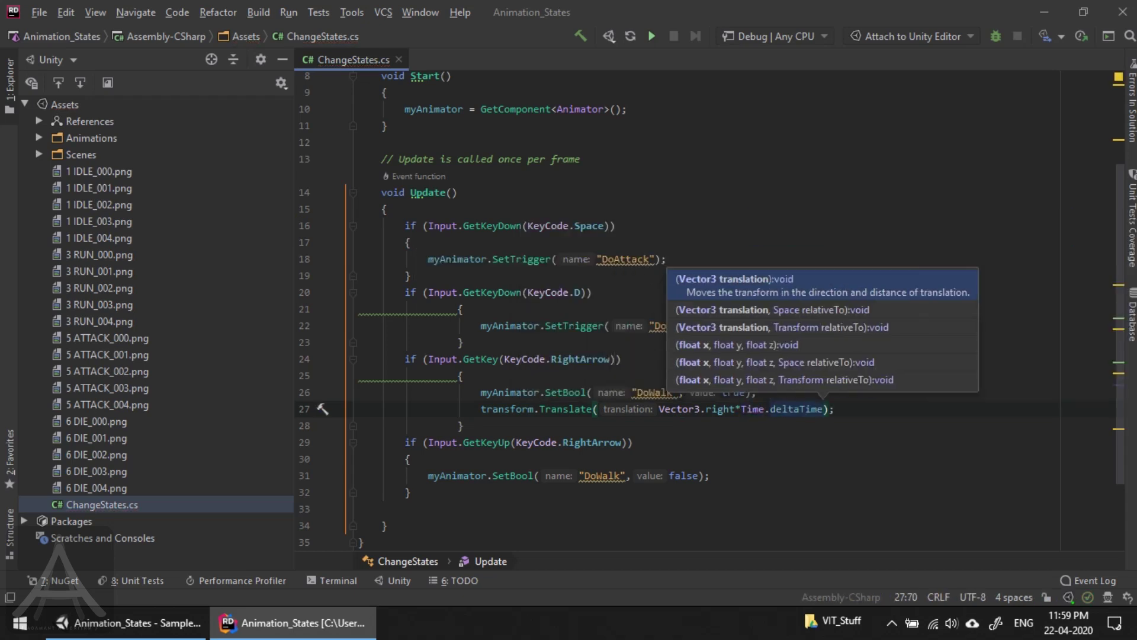
Return to Unity, enlarge the Game view, and run the scene twice to test the knight walking right, stopping it after each run.
{"action": "left_click", "coordinate": [191, 633]}
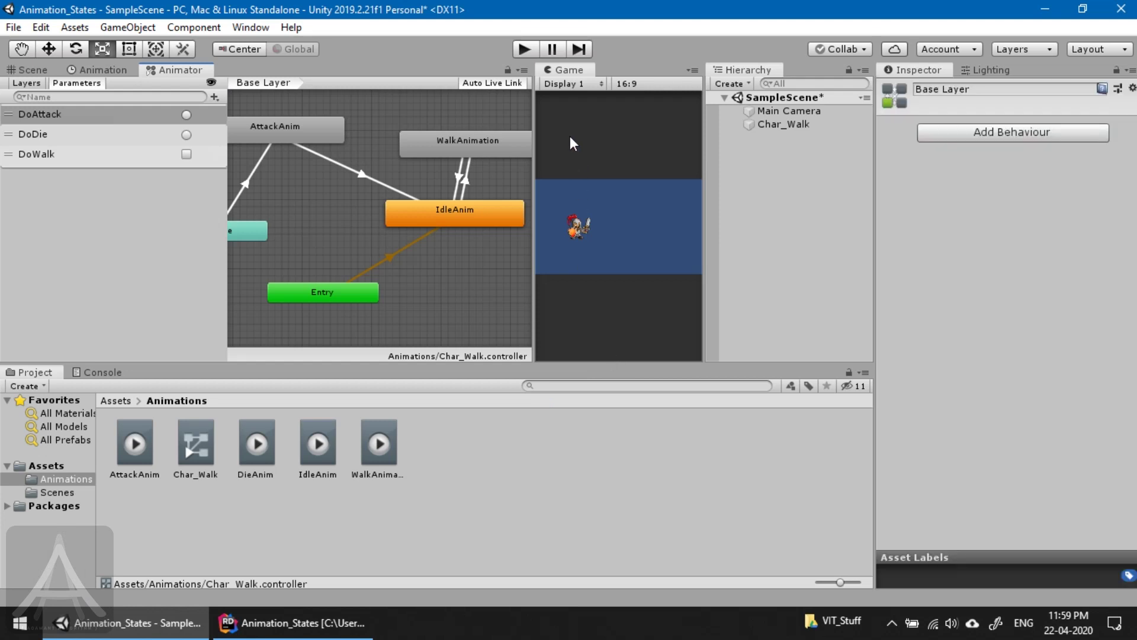
{"action": "left_click_drag", "start_coordinate": [513, 229], "coordinate": [427, 251]}
{"action": "left_click", "coordinate": [505, 250]}
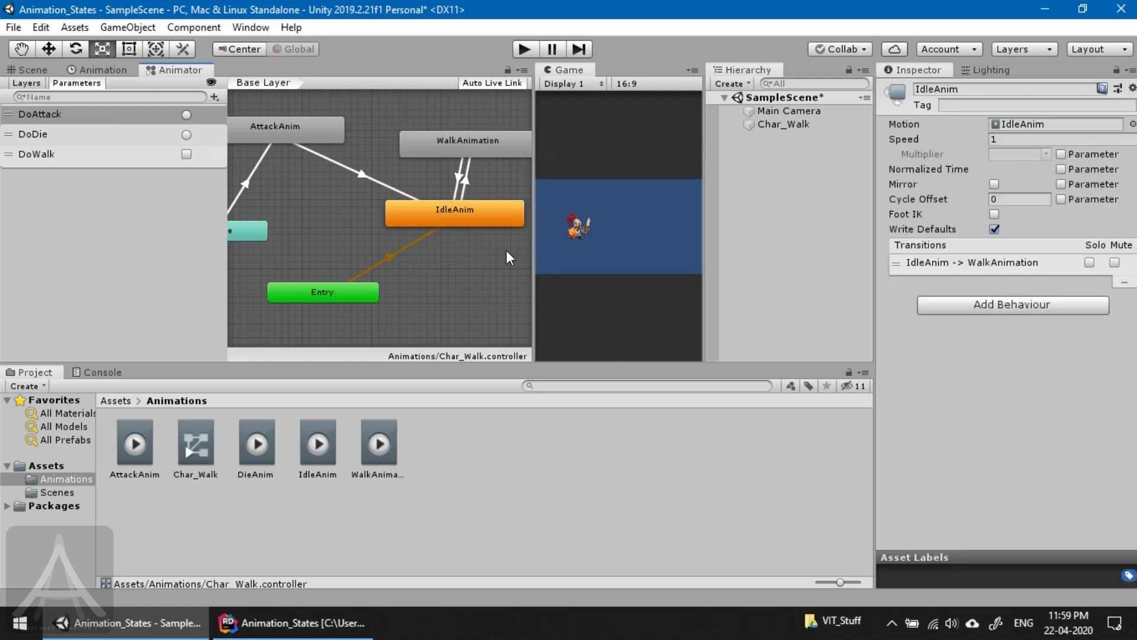
{"action": "left_click_drag", "start_coordinate": [534, 246], "coordinate": [421, 252]}
{"action": "left_click", "coordinate": [516, 50]}
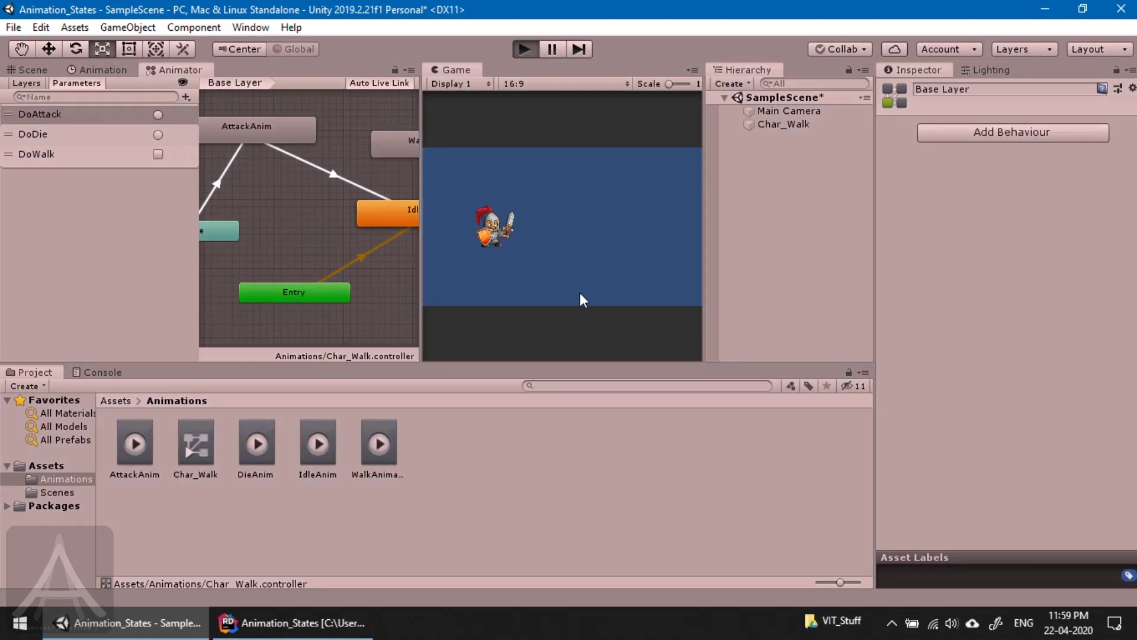
{"action": "key", "text": "Right"}
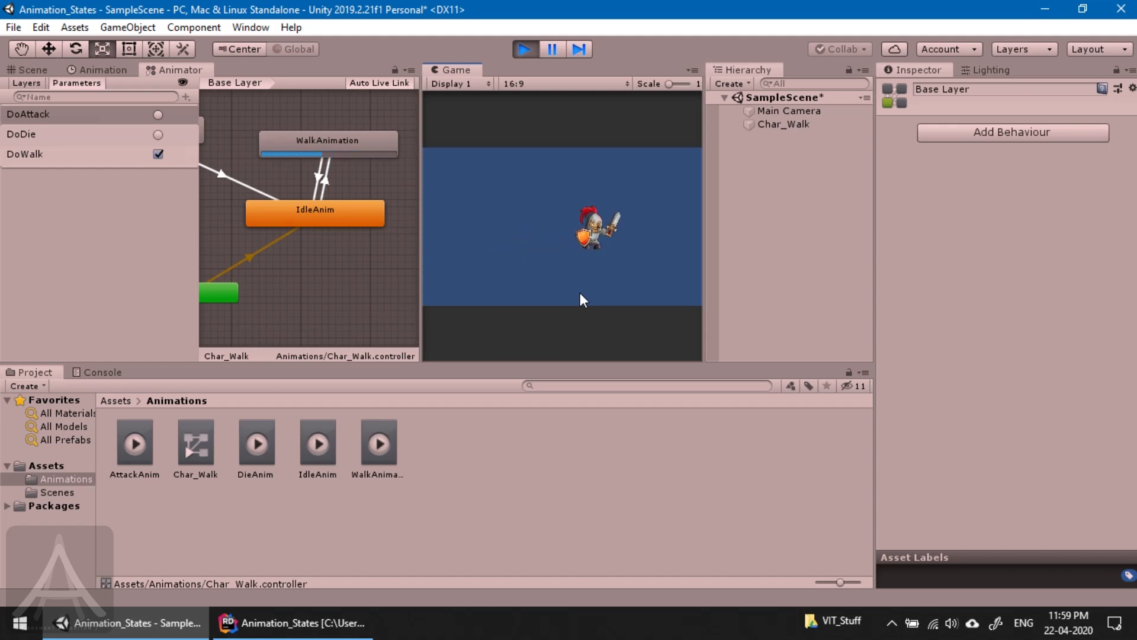
{"action": "left_click", "coordinate": [525, 48]}
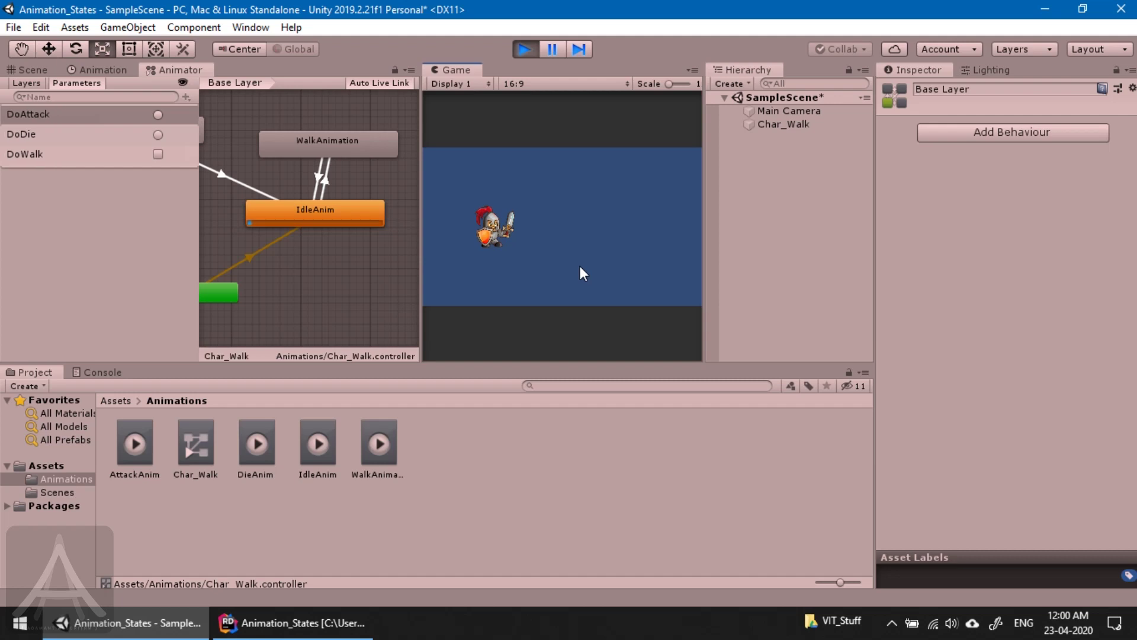
{"action": "key", "text": "Right"}
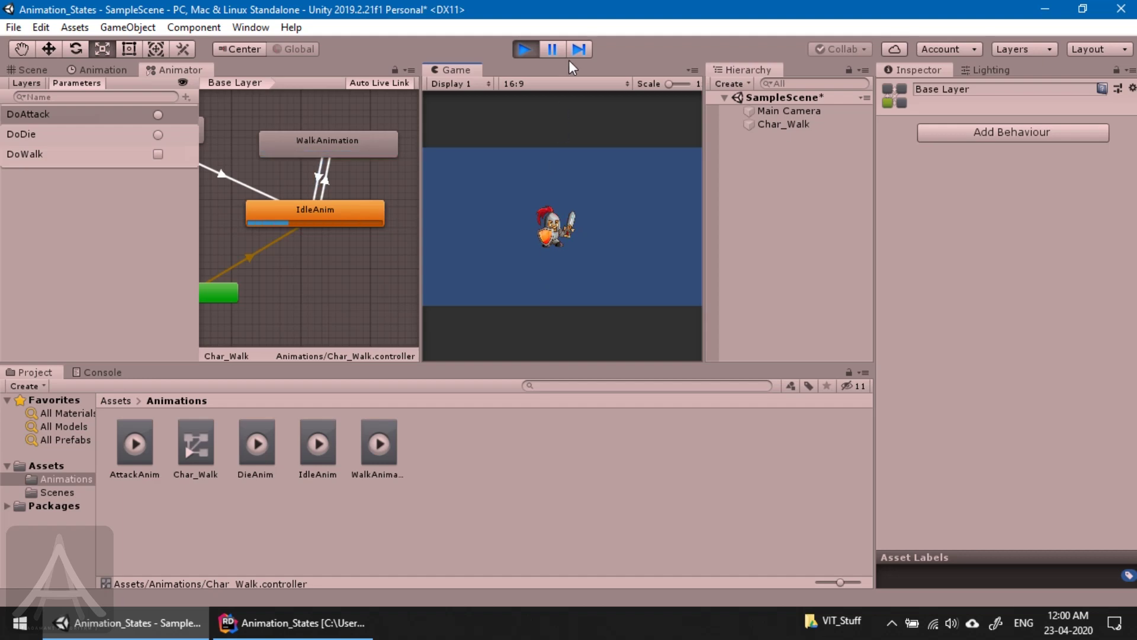
{"action": "left_click", "coordinate": [525, 50]}
Review the RightArrow GetKey block of ChangeStates in Rider, and return to Unity with the Animator view widened.
{"action": "left_click", "coordinate": [291, 622]}
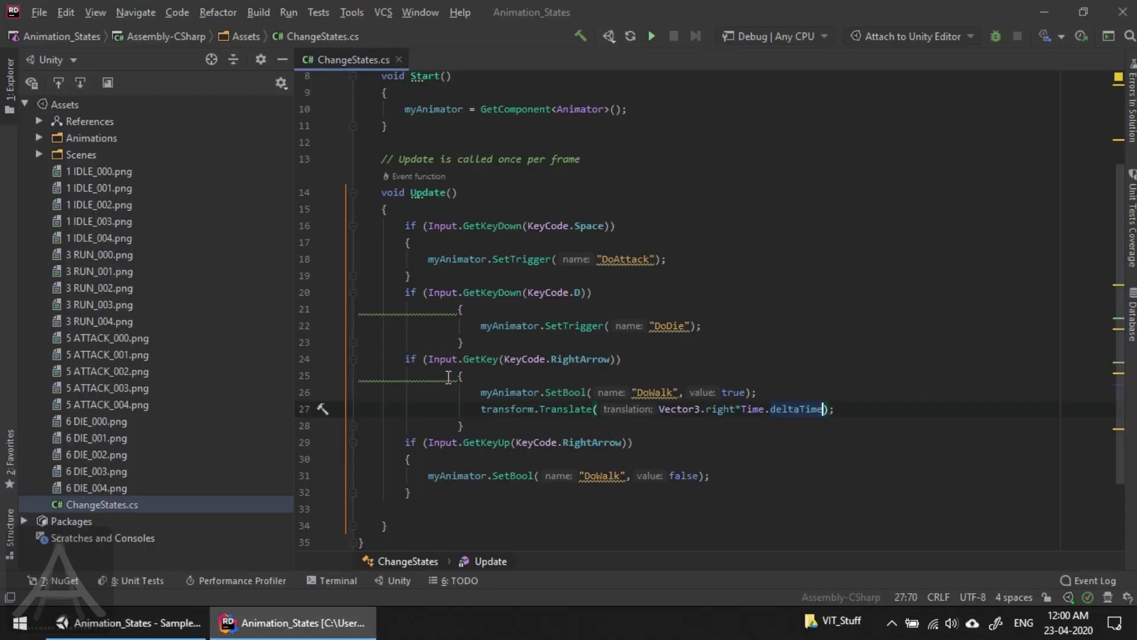
{"action": "left_click_drag", "start_coordinate": [401, 359], "coordinate": [832, 409]}
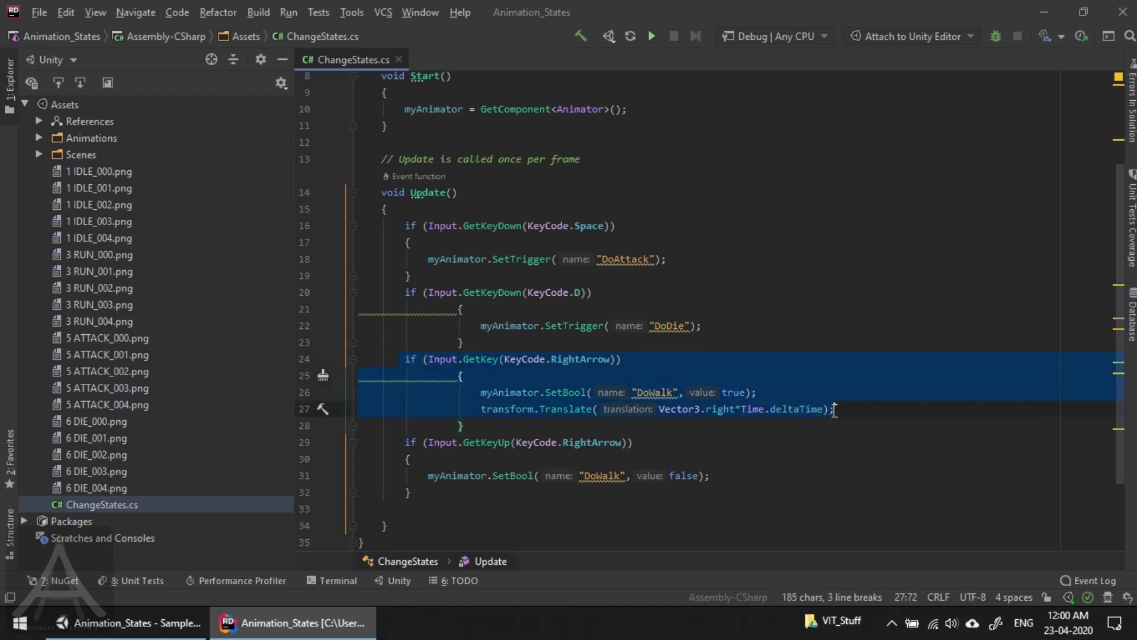
{"action": "left_click", "coordinate": [559, 360]}
{"action": "mouse_move", "coordinate": [558, 360]}
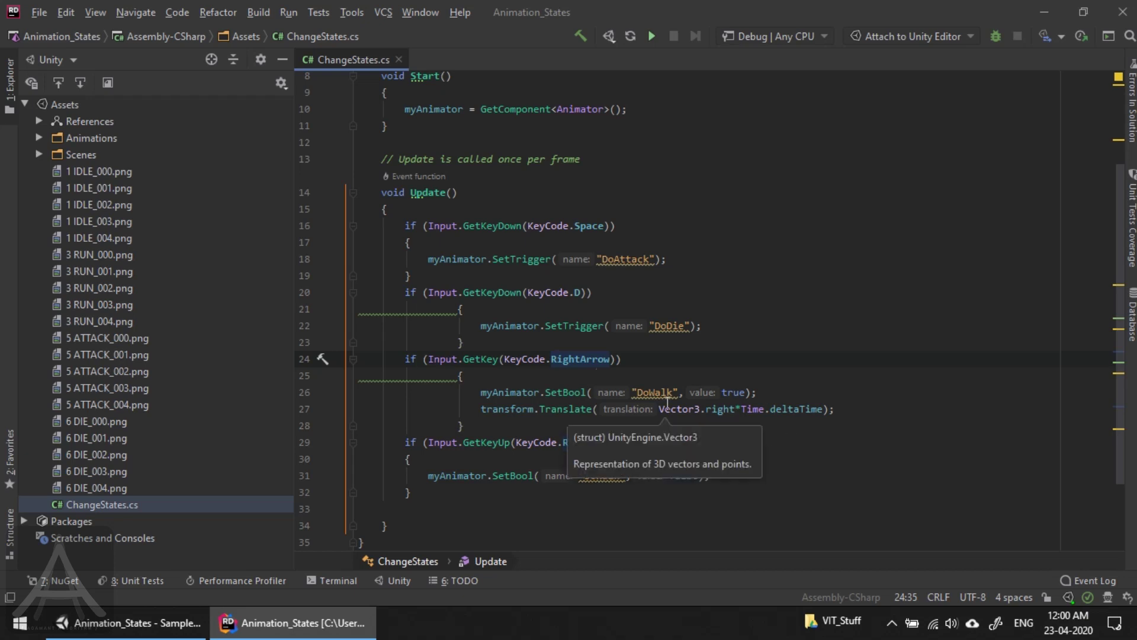
{"action": "left_click", "coordinate": [127, 622]}
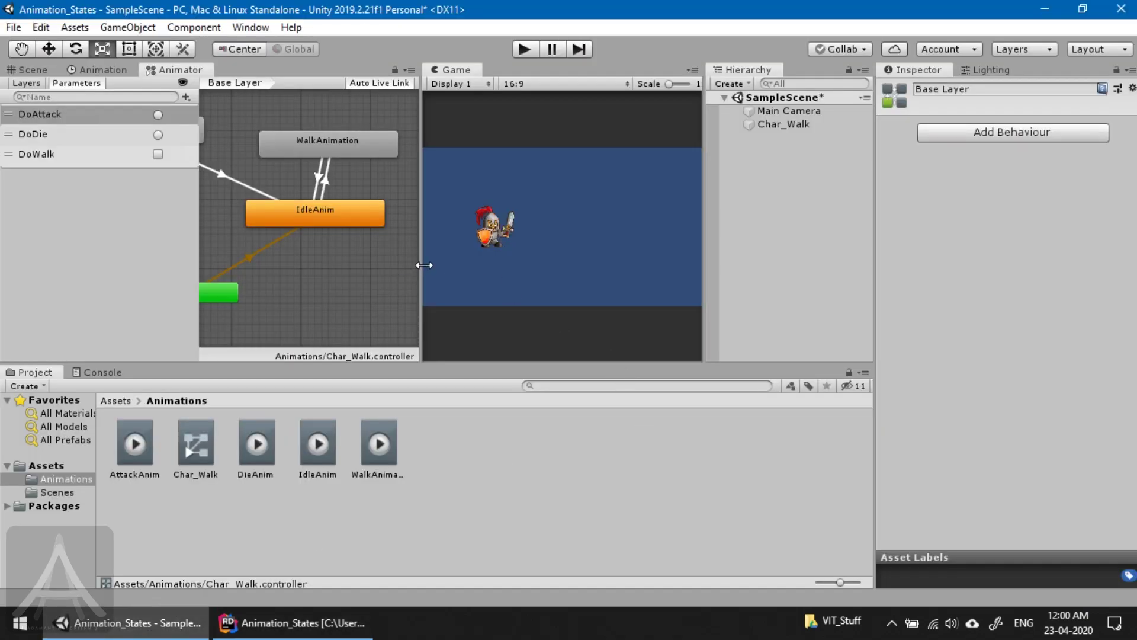
{"action": "left_click_drag", "start_coordinate": [424, 264], "coordinate": [508, 262]}
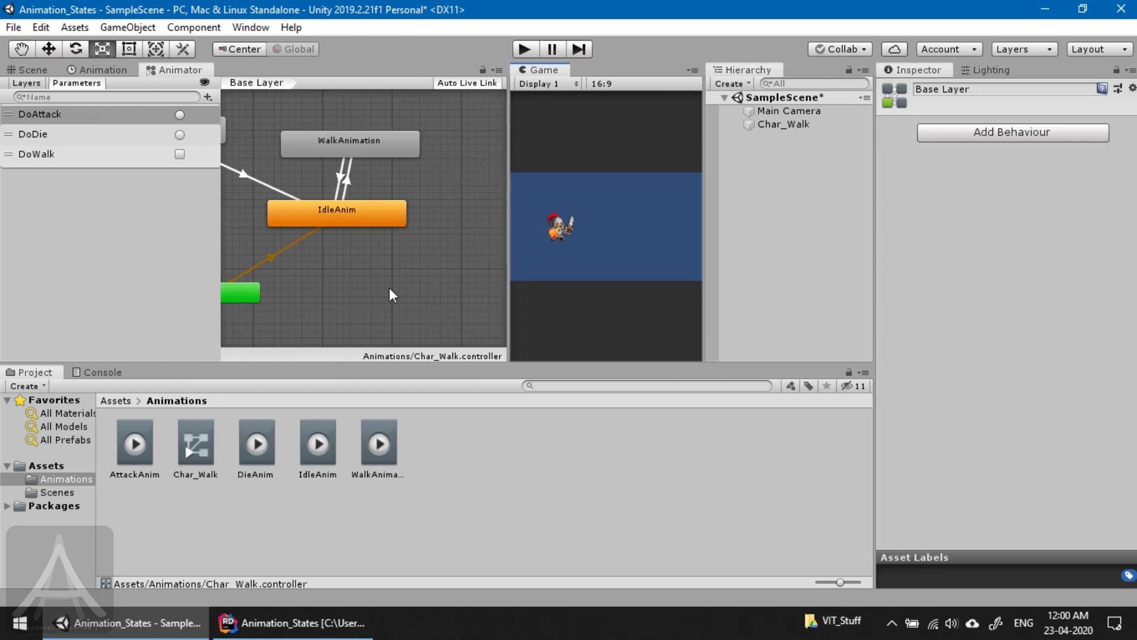